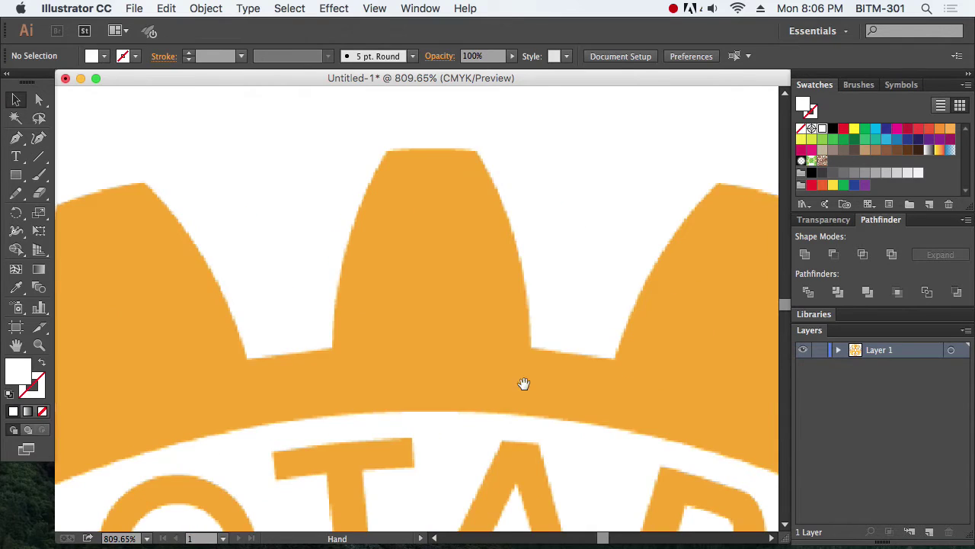
Start a Pen tool path at the left base of the gear's top centre tooth
mouse_move(525, 343)
left_mouse_down()
mouse_move(470, 336)
mouse_move(514, 332)
left_mouse_up()
left_click_drag(176, 119, 599, 425)
left_click(473, 387, "alt")
left_click(456, 381, "alt")
scroll(456, 380, "up", 3)
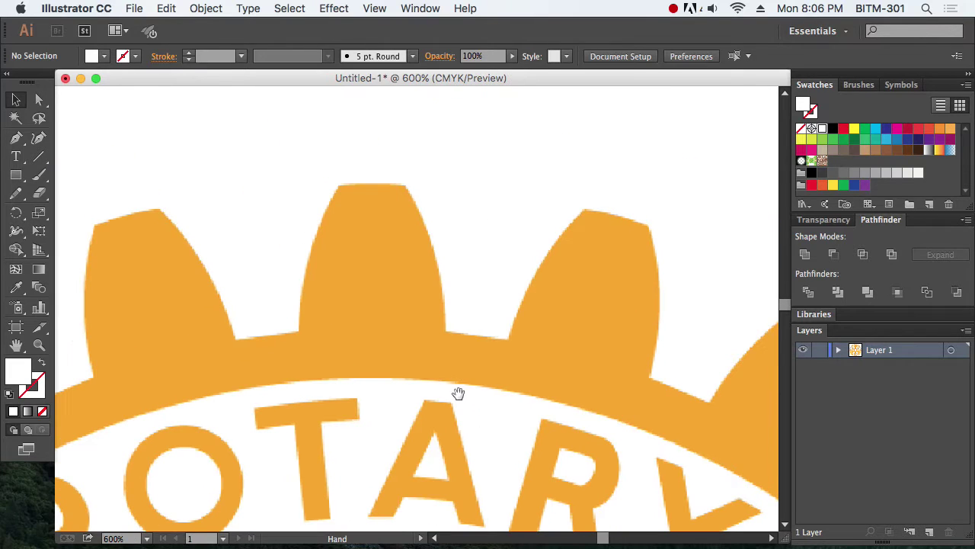
left_click_drag(213, 166, 538, 399)
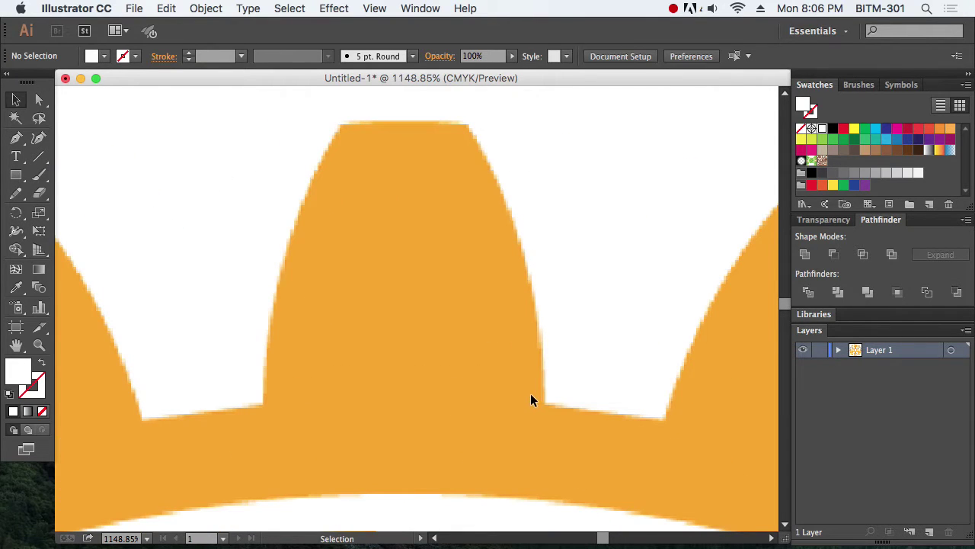
key("p")
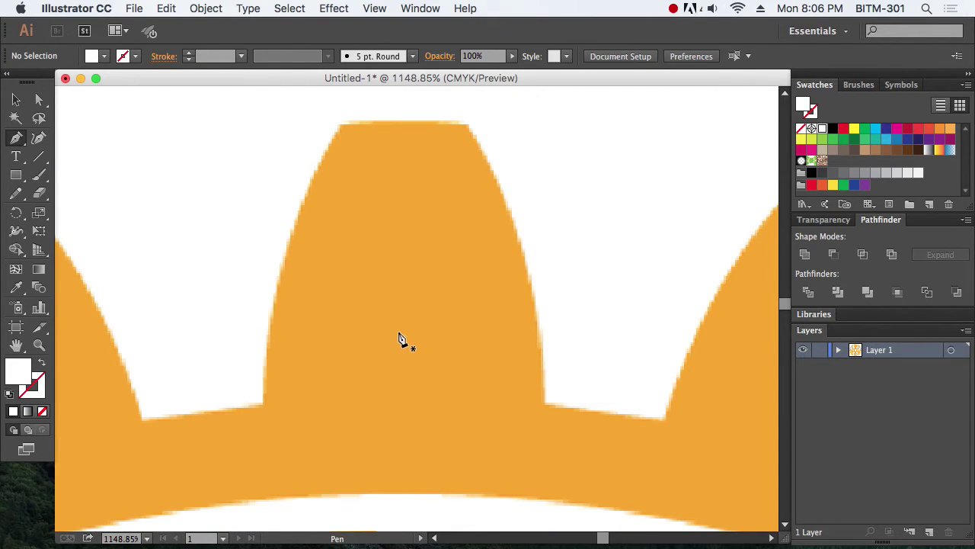
left_click(261, 430)
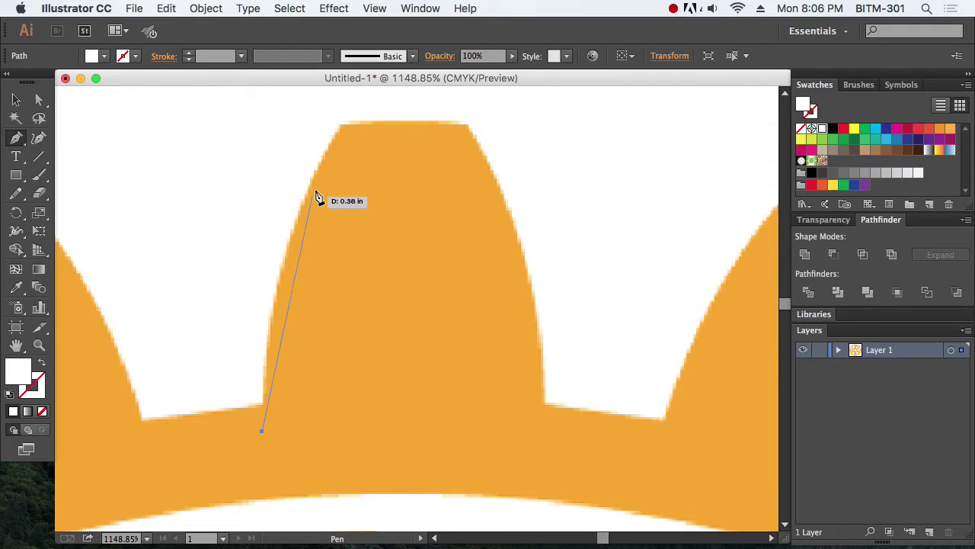
Add a curved path segment from the tooth's left base up to its upper left corner
left_click(356, 151, "alt+super")
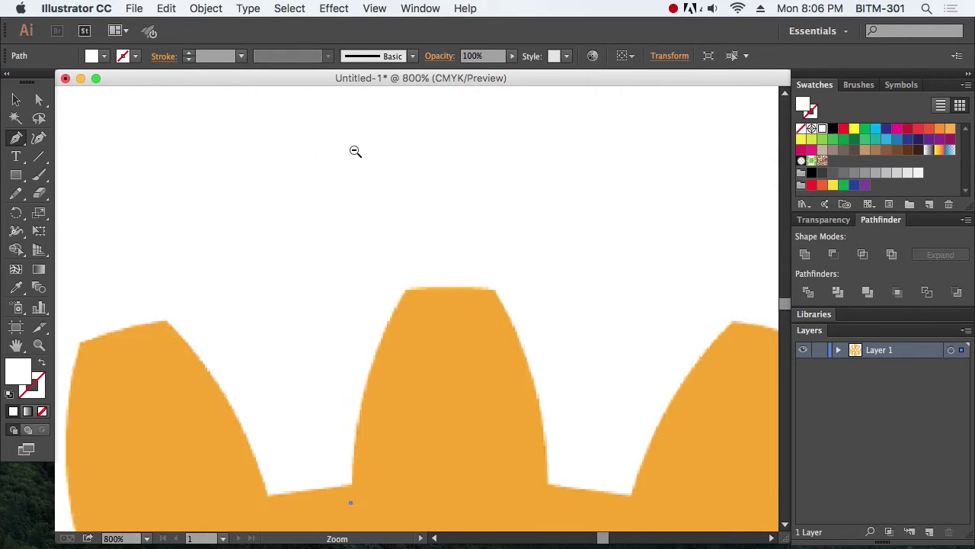
left_click(355, 150, "alt+super")
left_click(355, 150, "alt+super")
left_click_drag(494, 442, 423, 184)
left_click(378, 207)
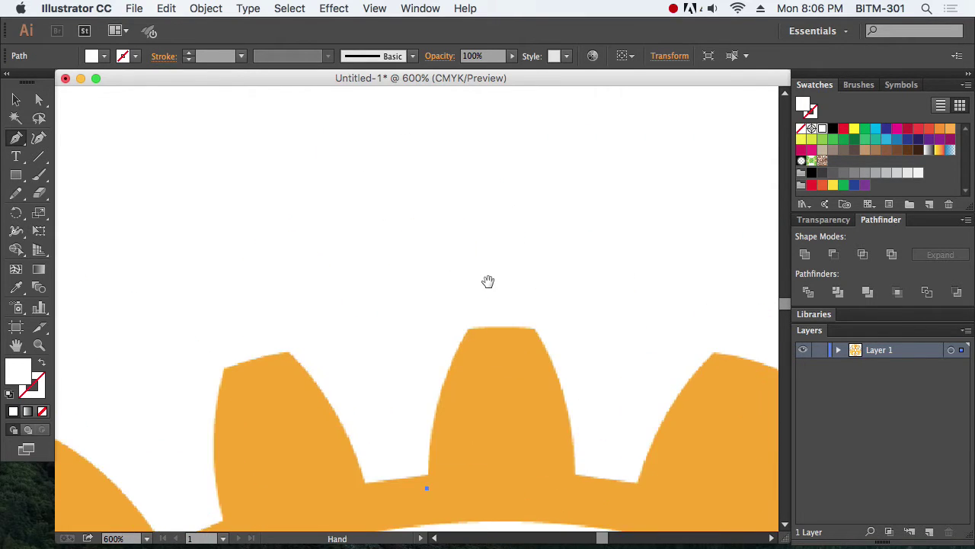
scroll(488, 279, "down", 3)
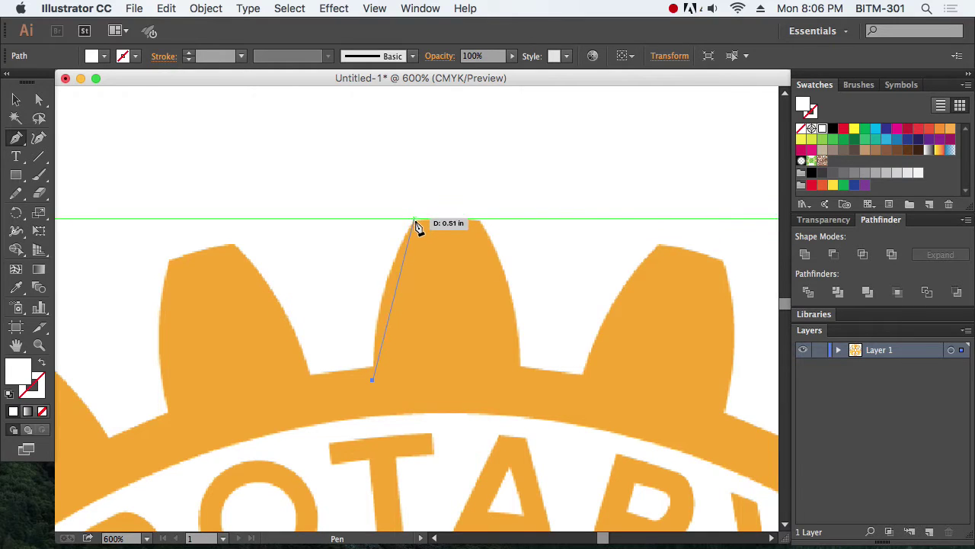
left_click_drag(414, 220, 464, 162)
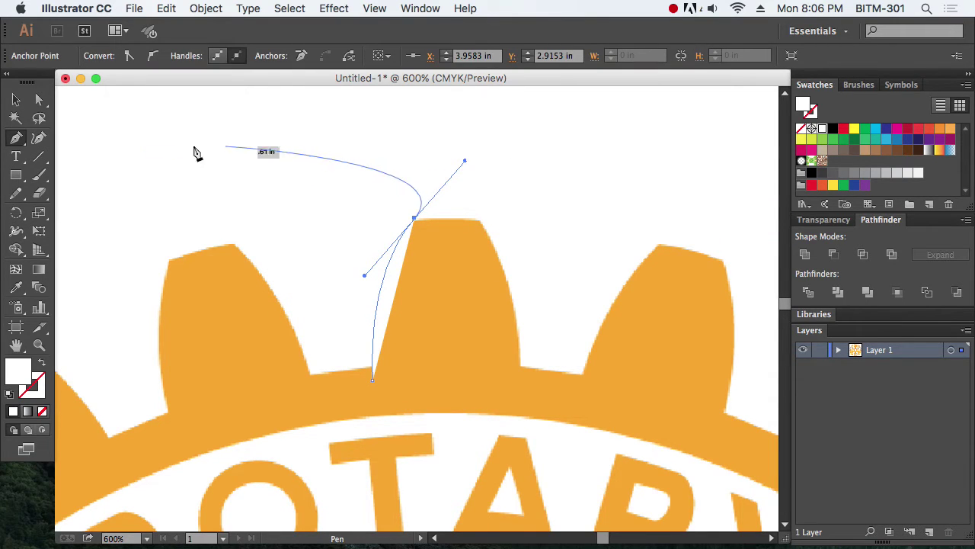
Remove the path's fill and move its upper anchor point exactly onto the tooth's upper left corner
left_click(39, 100)
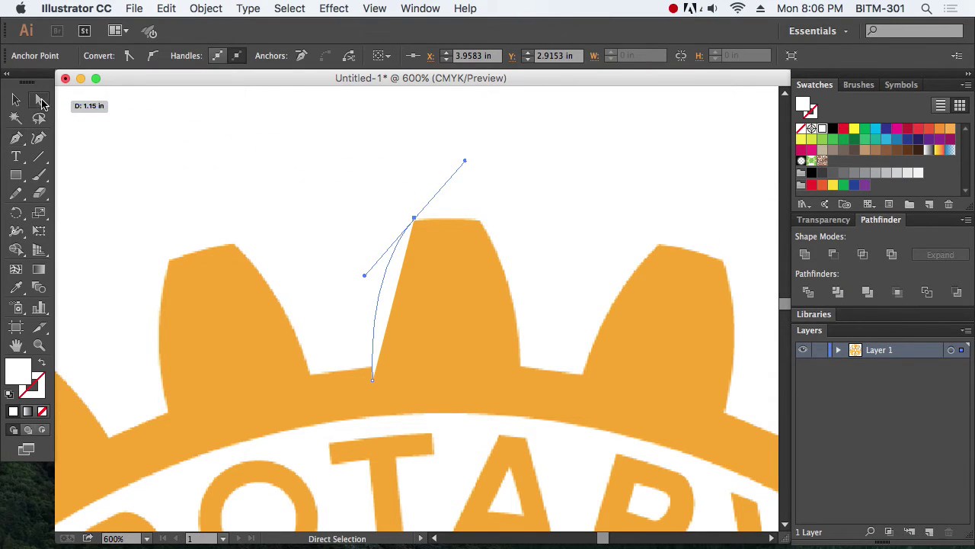
left_click(42, 412)
left_click_drag(374, 188, 518, 287)
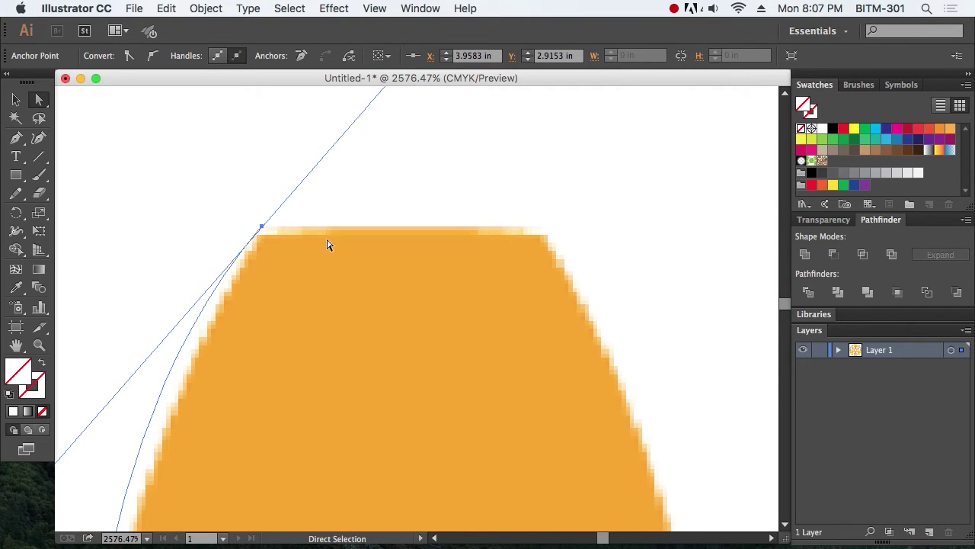
left_click_drag(264, 231, 261, 244)
Adjust the upper anchor's direction handle so the curve follows the tooth's left edge
left_click(274, 362, "alt+super")
left_click(272, 362, "alt+super")
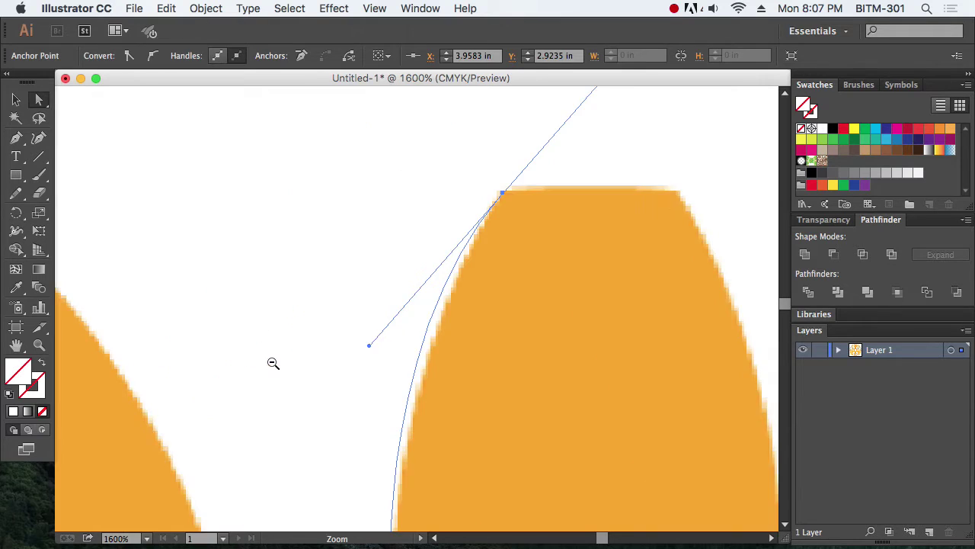
left_click_drag(438, 403, 395, 283)
left_click_drag(322, 223, 339, 252)
key("space")
left_click_drag(570, 271, 490, 374)
left_click_drag(473, 276, 439, 344)
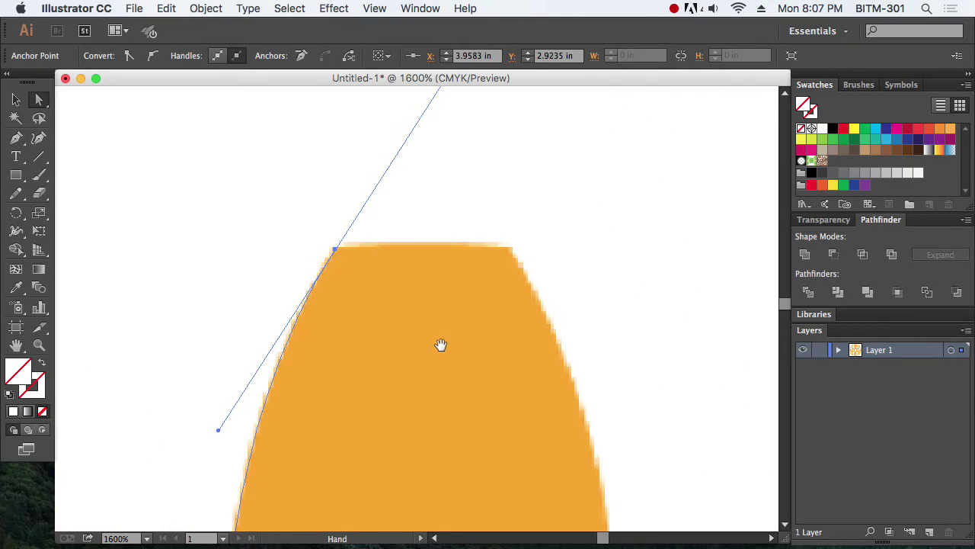
Turn the upper left anchor into a corner and continue the path in a slight curve to the middle of the tooth's top edge
key("p")
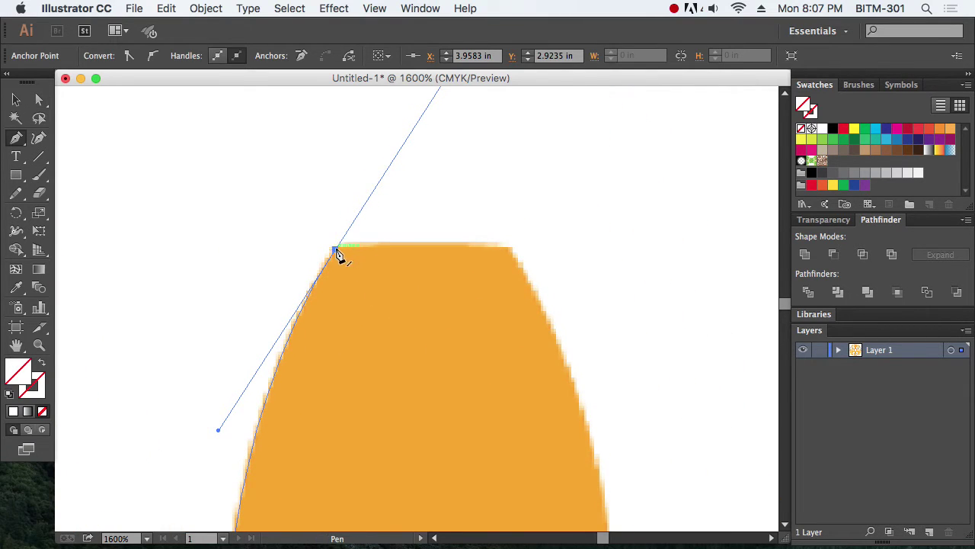
left_click(336, 249)
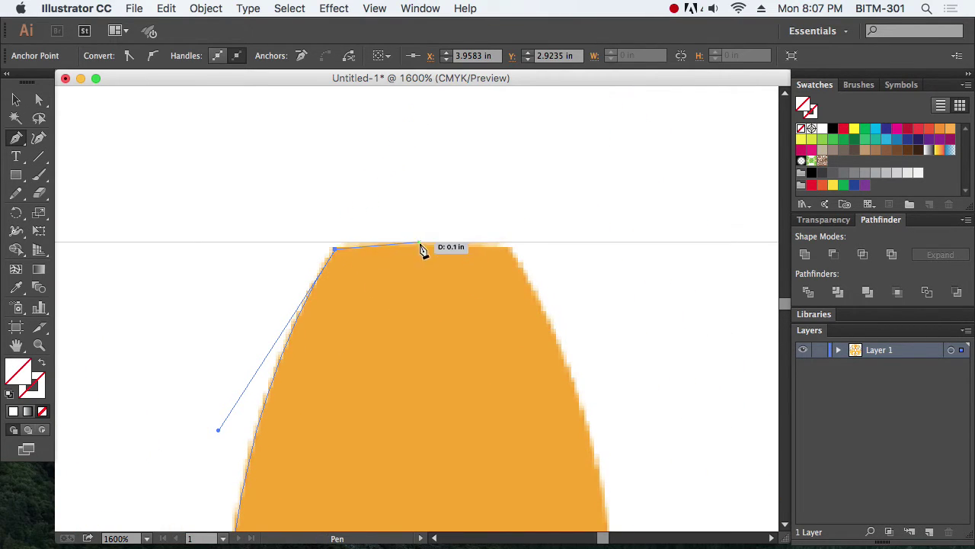
left_click_drag(425, 250, 78, 103)
Give the half-tooth path the default black stroke with no fill, and deselect it
key("v")
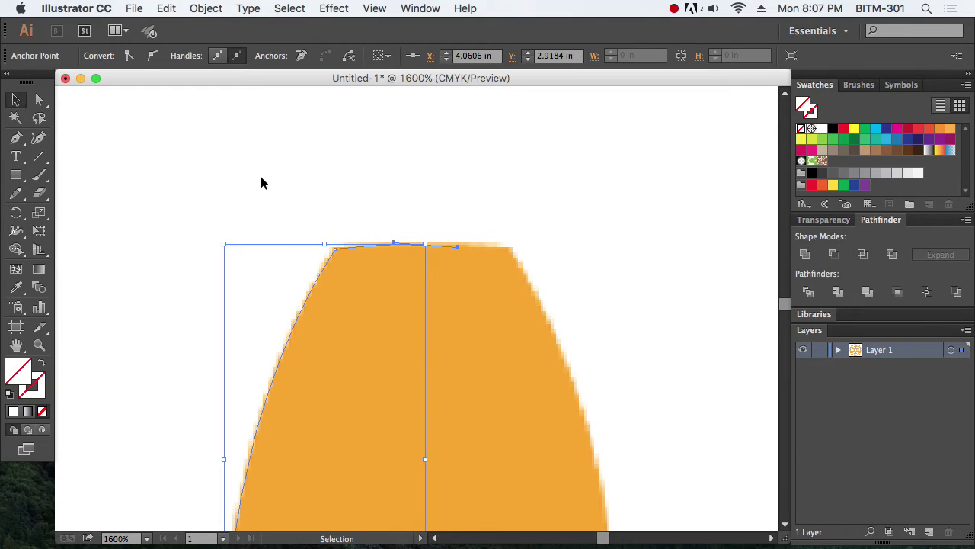
key("d")
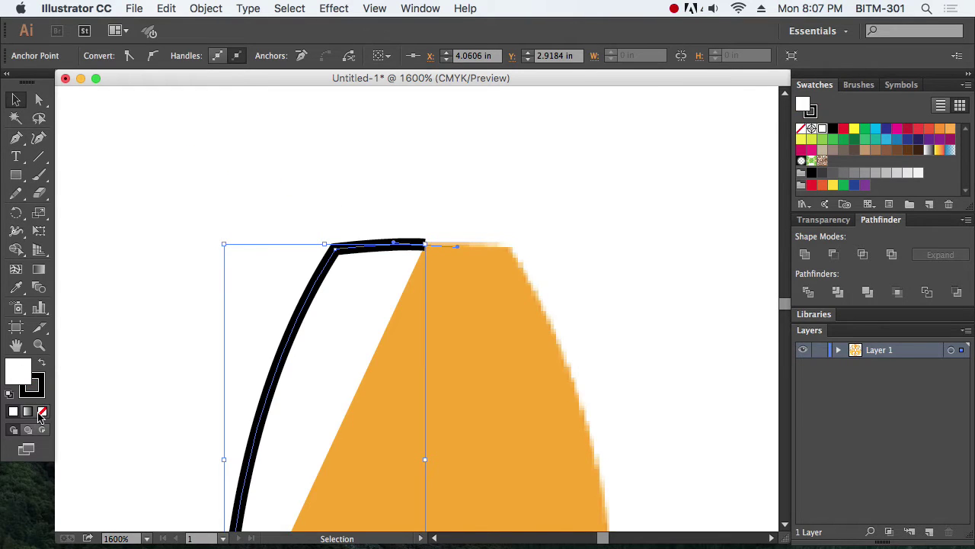
left_click(41, 411)
left_click(343, 182)
Reflect a copy of the half-tooth path across a vertical axis through its top centre end point
left_click_drag(481, 285, 490, 168)
left_click(449, 210, "alt+super")
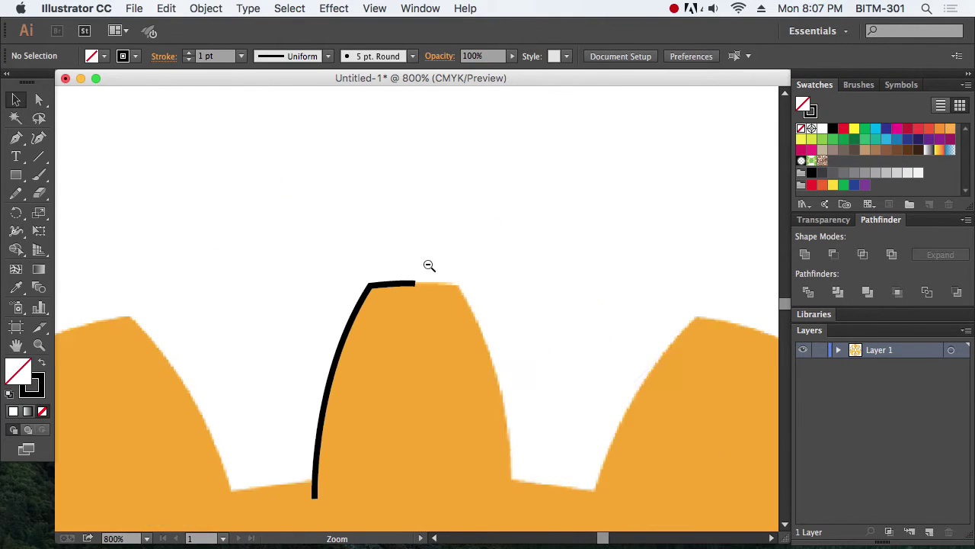
left_click_drag(433, 317, 410, 218)
key("super+a")
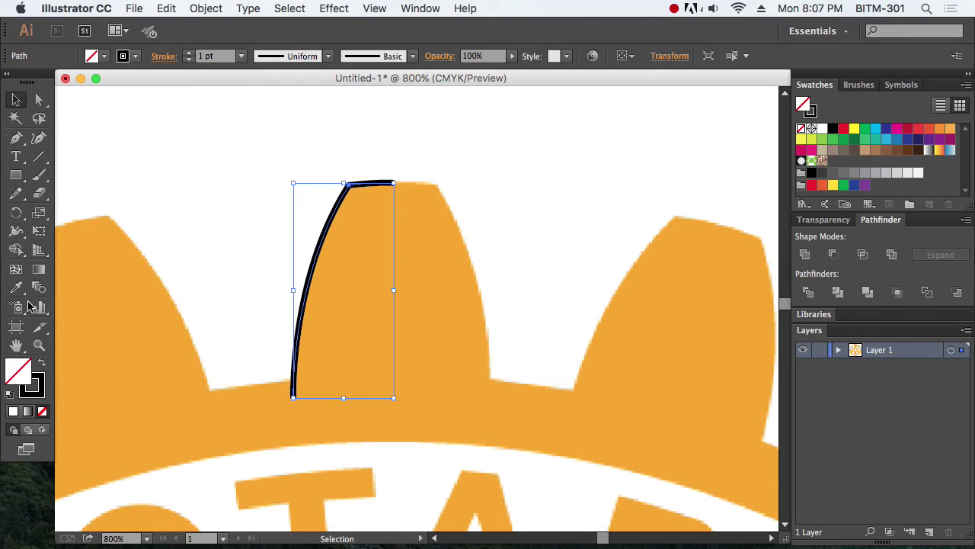
left_click_drag(21, 213, 76, 230)
left_click_drag(22, 213, 149, 221)
left_click_drag(49, 229, 671, 146)
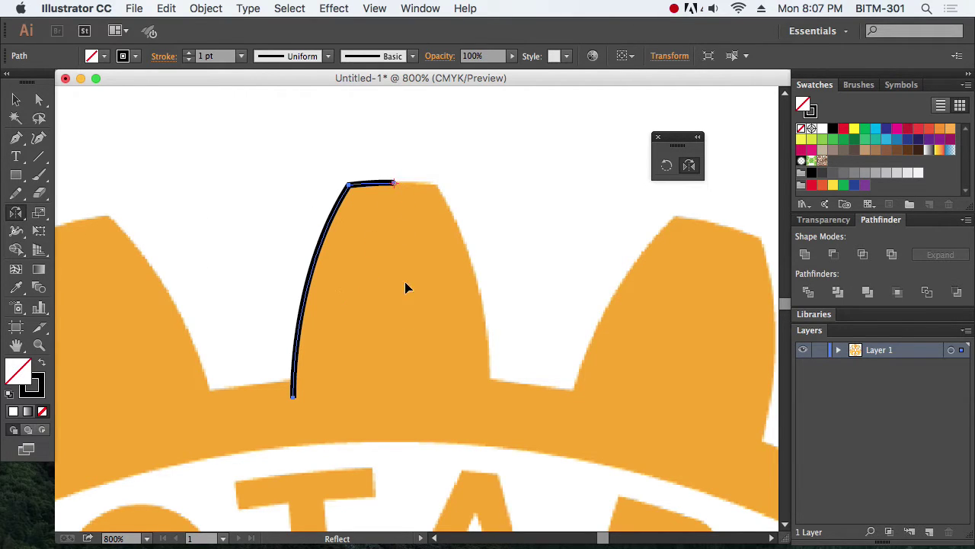
left_click(394, 389, "alt")
Remove the mirrored half's stroke and shift it slightly left onto the tooth's right edge
left_click(16, 99)
key("super")
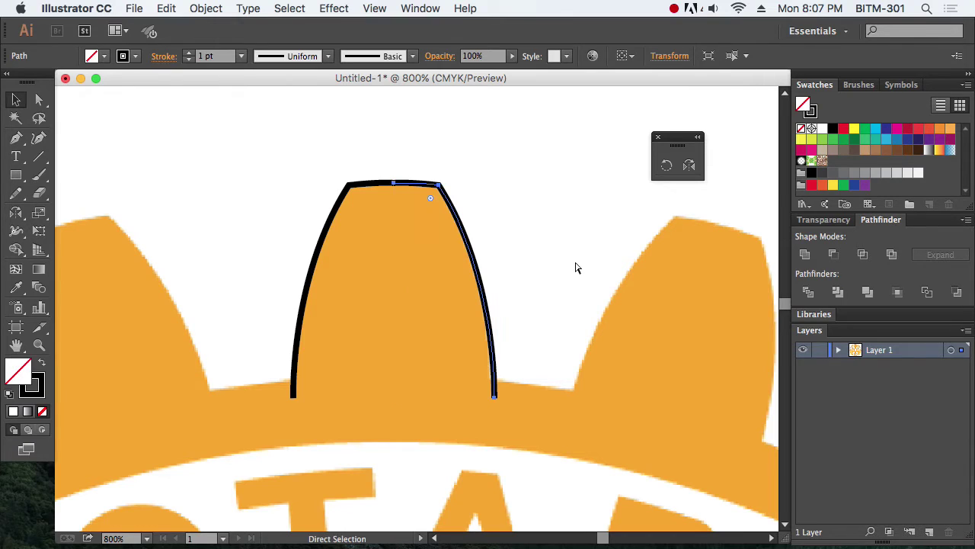
left_click(40, 389)
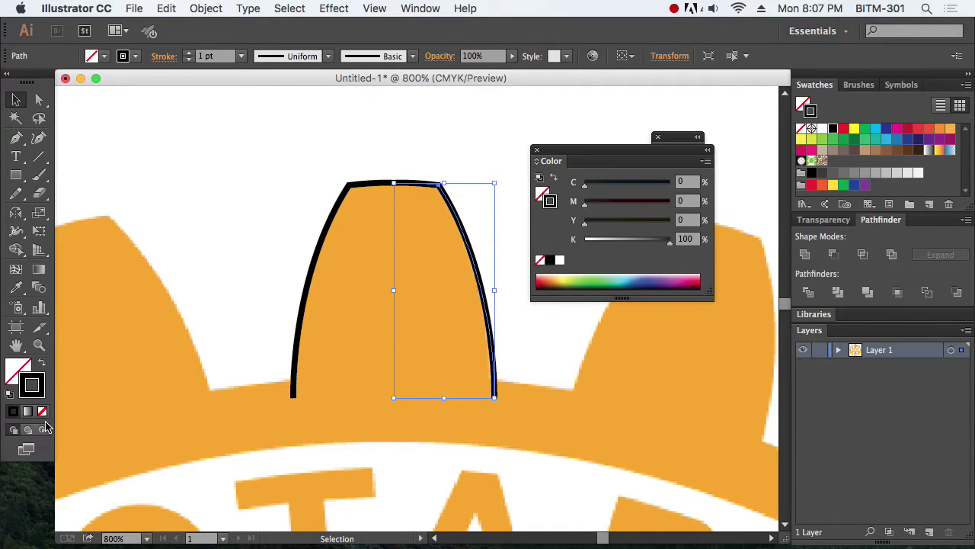
left_click(42, 410)
key("super+space")
left_click_drag(344, 158, 572, 304)
scroll(518, 293, "down", 5)
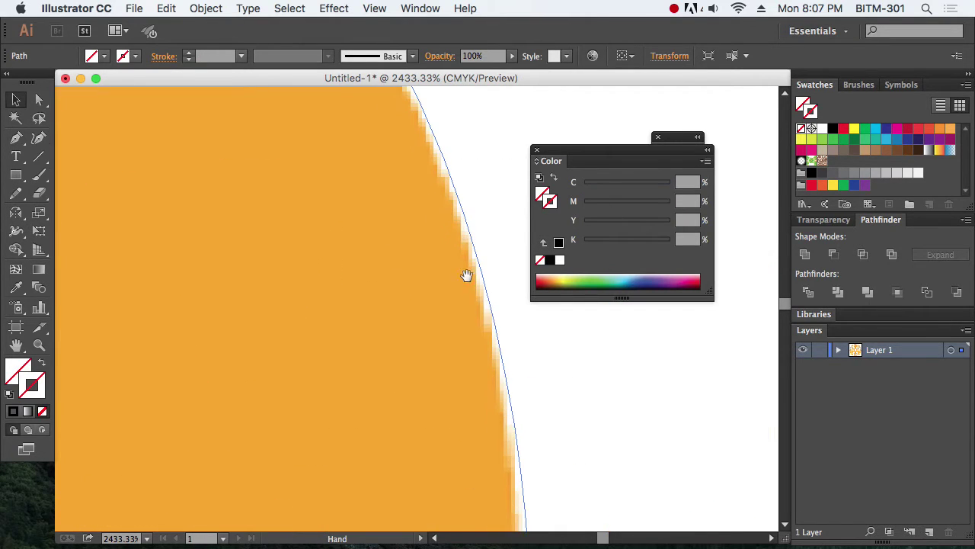
left_click_drag(493, 316, 484, 316)
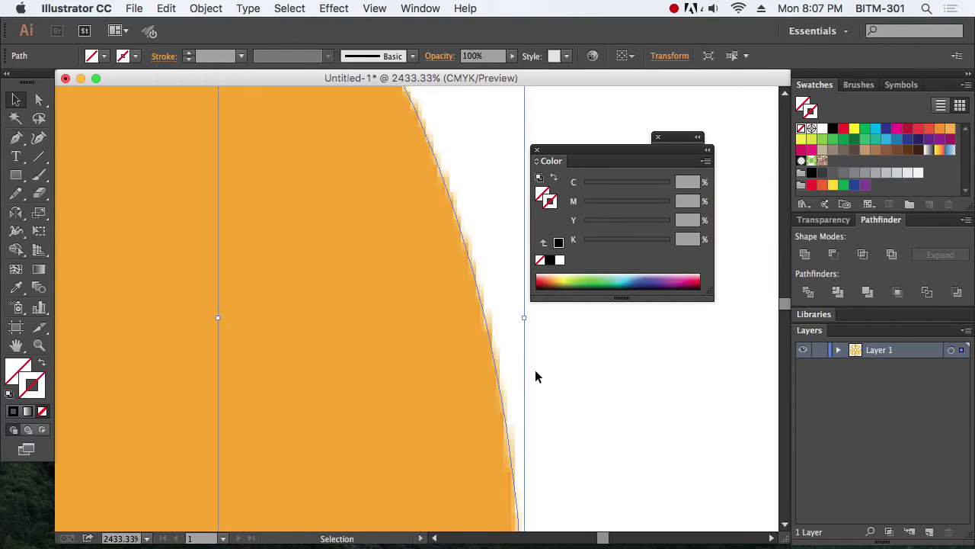
Remove the stroke from the original left half of the tooth outline
key("super+alt+space")
left_click(361, 228, "alt+super")
left_click(361, 229, "alt+super")
left_click(361, 228, "alt+super")
scroll(439, 281, "down", 4)
left_click(321, 233)
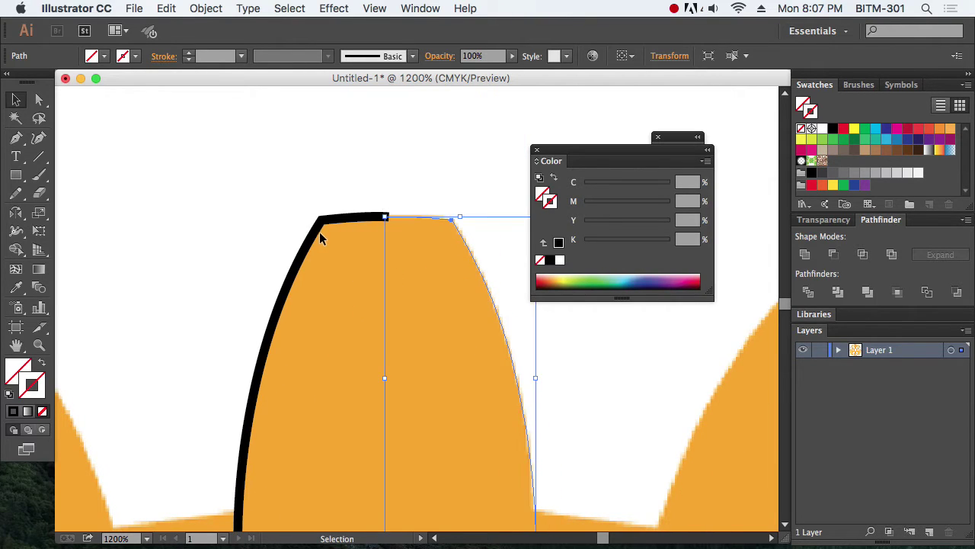
left_click(42, 412)
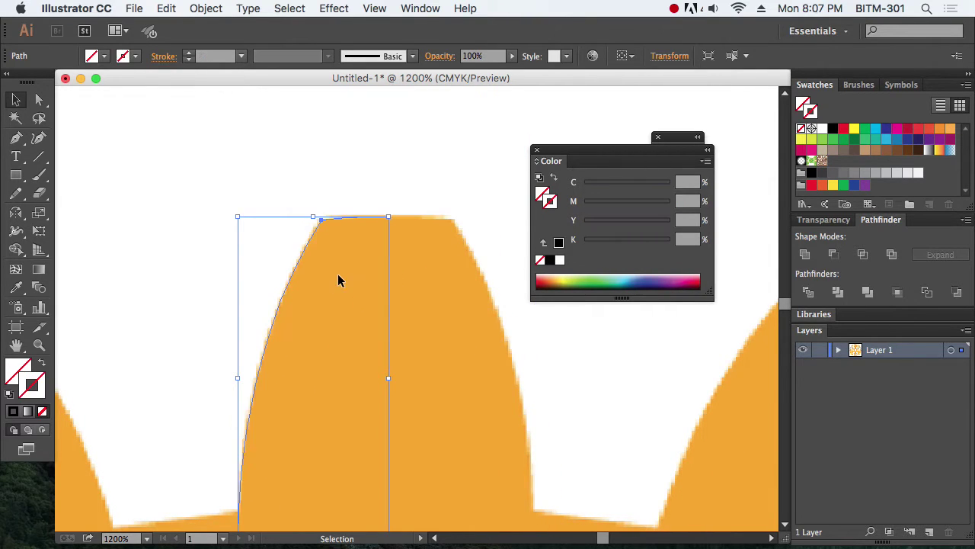
Average the two halves' top centre end points on both axes and join them into one path
key("a")
left_click_drag(366, 169, 446, 278)
key("z")
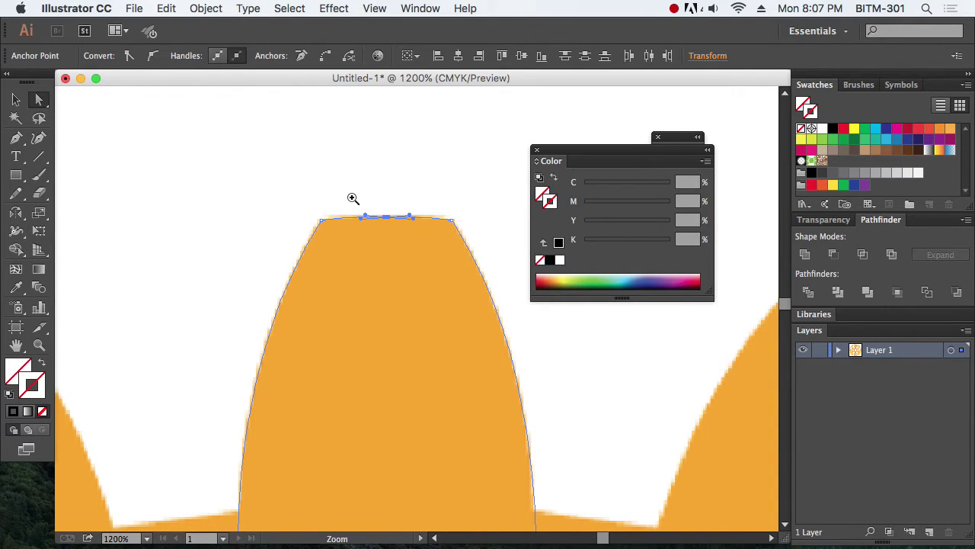
left_click_drag(353, 200, 449, 267)
left_click_drag(282, 156, 453, 296)
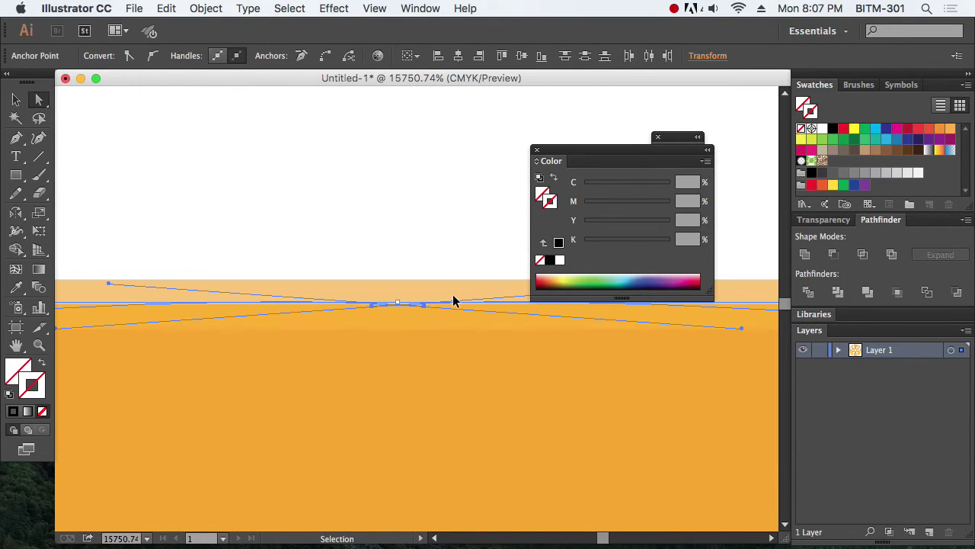
key("super+alt+j")
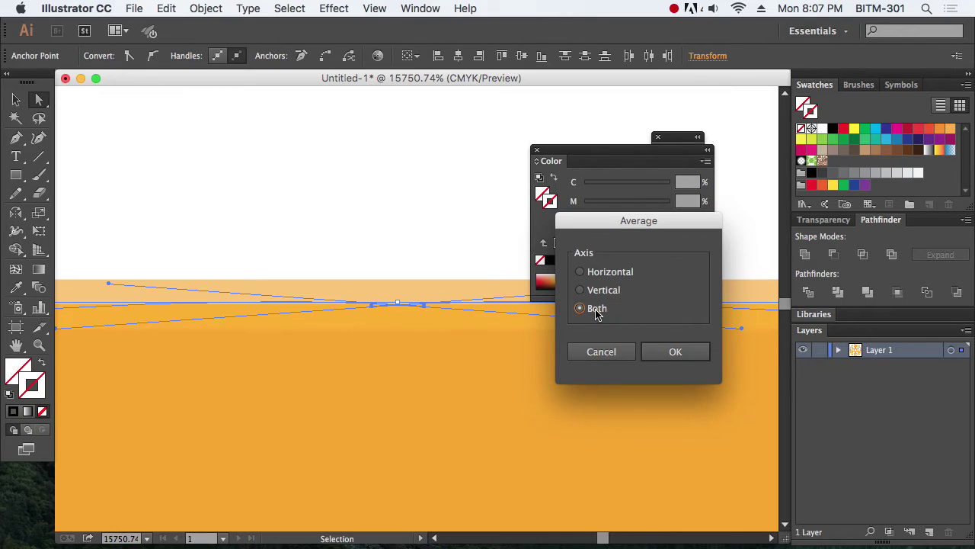
left_click(690, 355)
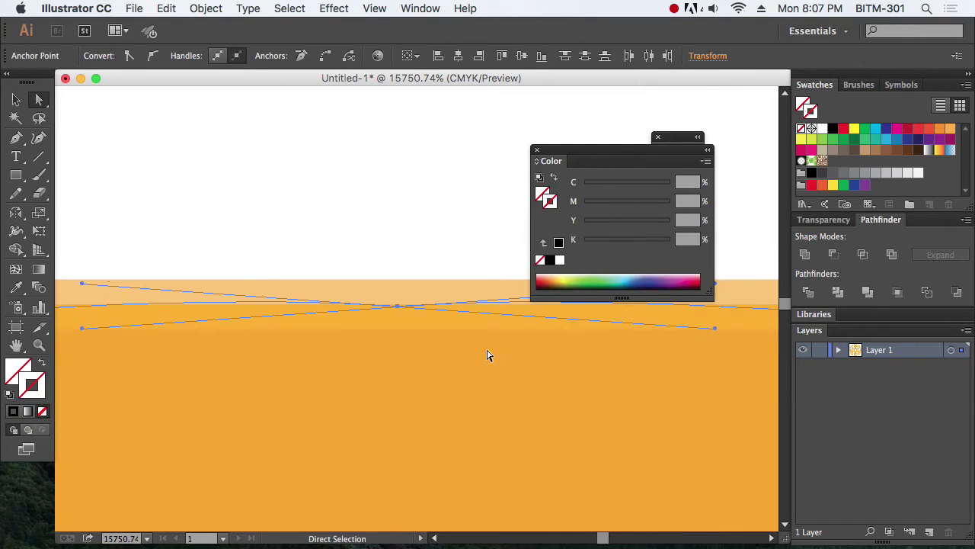
key("super+j")
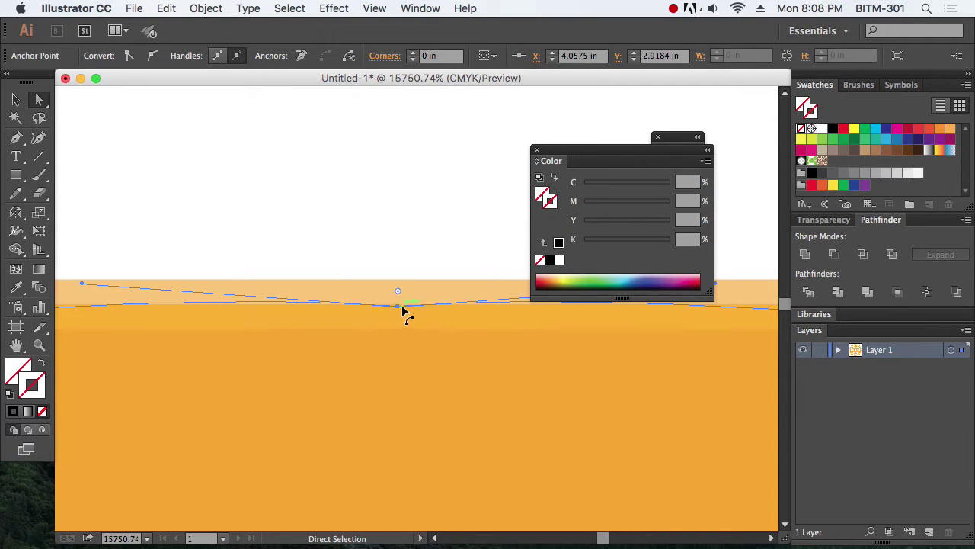
Move the joined anchor point up to the tooth's top edge and level its two direction handles to smooth the curve
left_click_drag(398, 306, 400, 279)
left_click(445, 345, "alt+super")
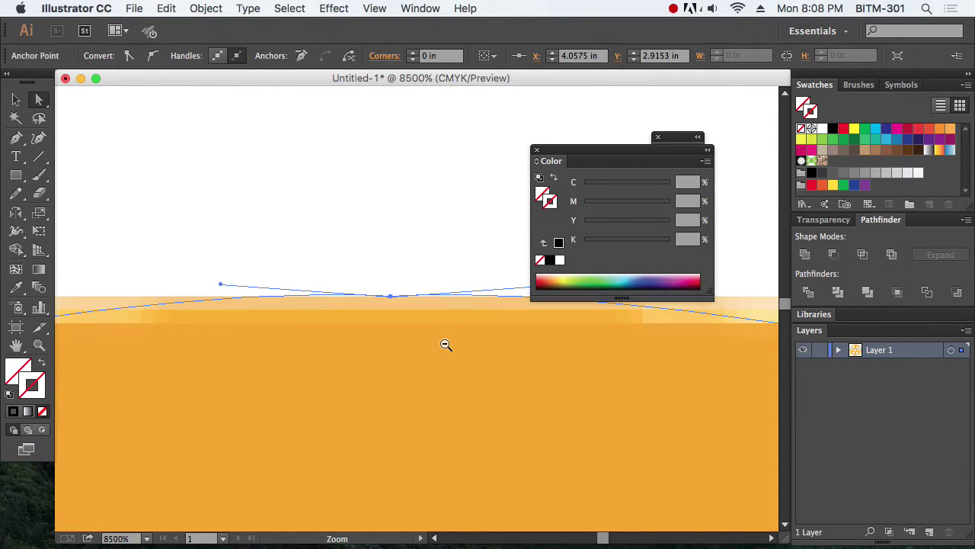
left_click_drag(451, 362, 454, 254)
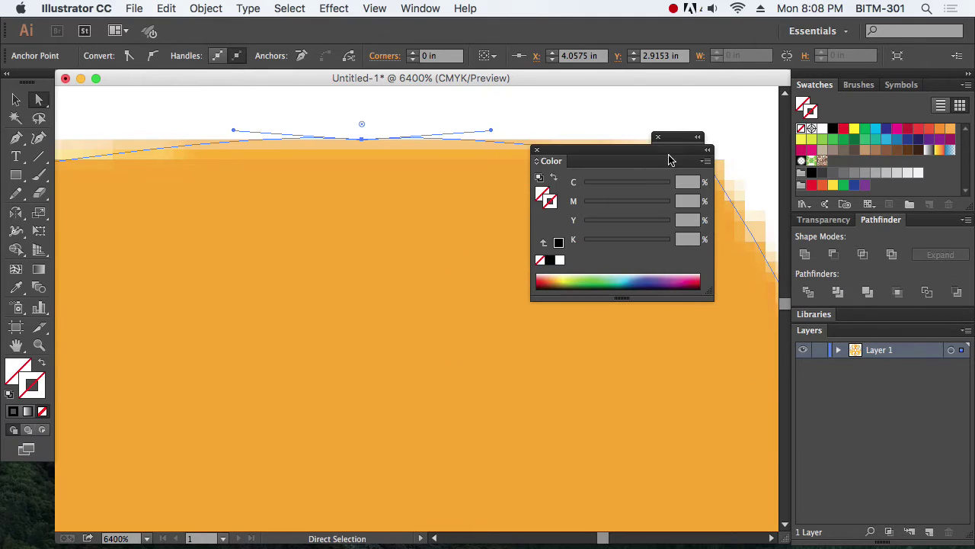
left_click(537, 150)
left_click_drag(420, 166, 421, 222)
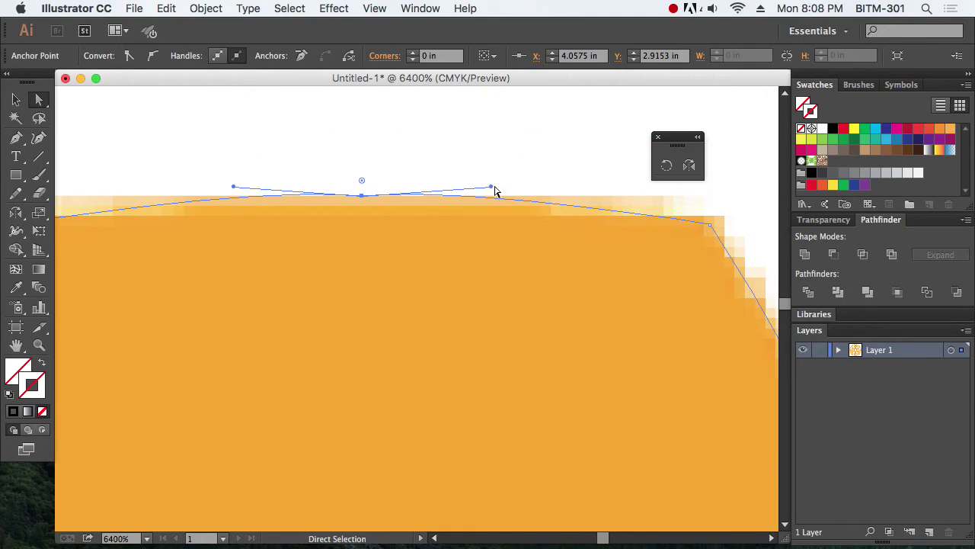
left_click_drag(493, 190, 497, 198)
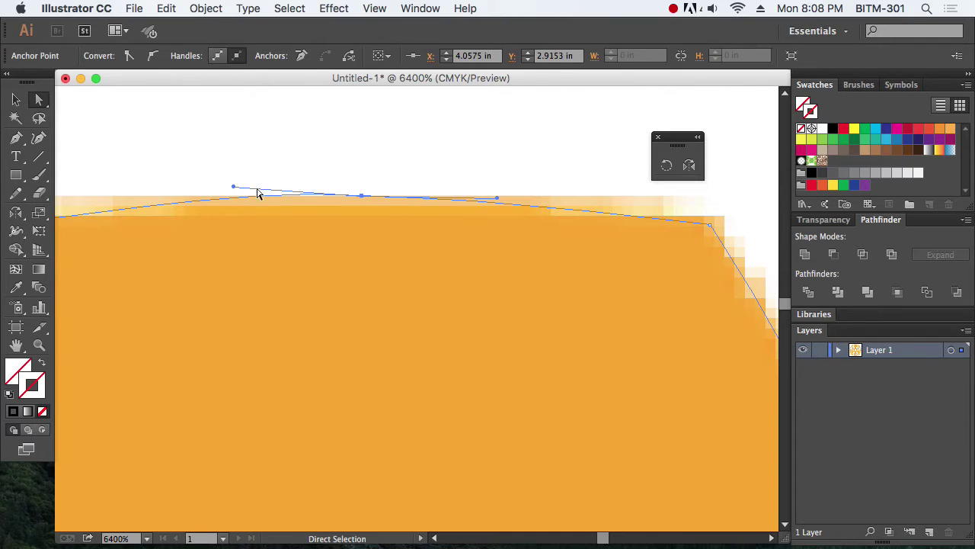
left_click_drag(234, 186, 228, 196)
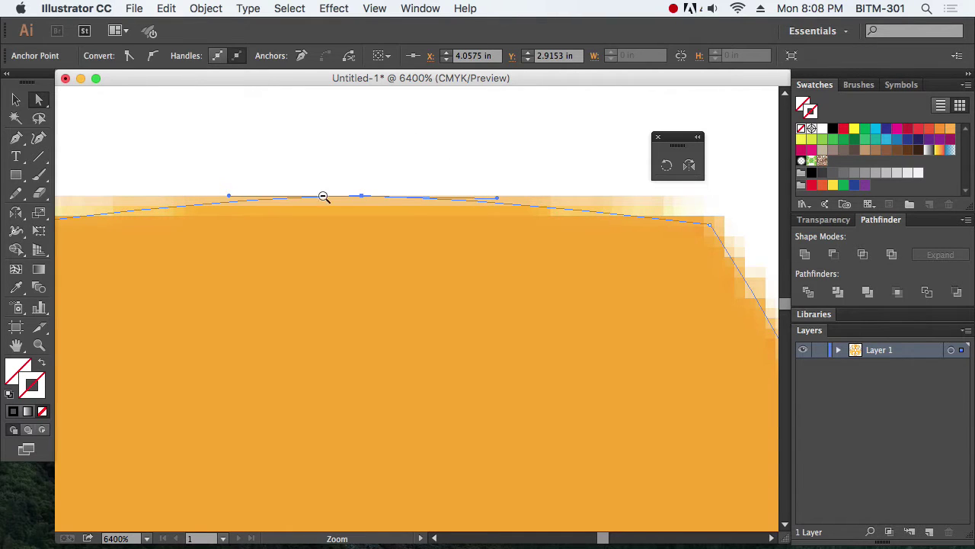
Give the joined tooth path a 1 pt black stroke with no fill, and deselect it
left_click(324, 197, "alt+super")
scroll(393, 261, "down", 10)
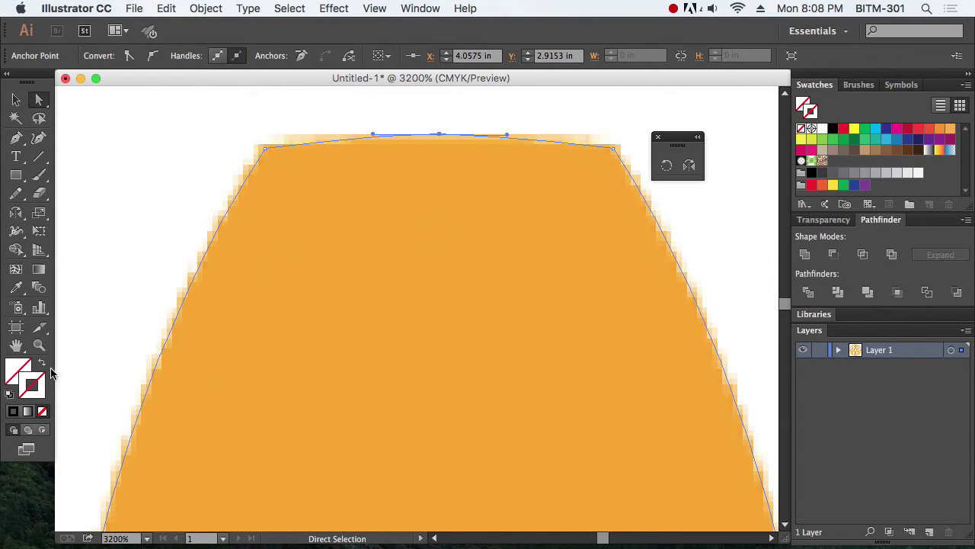
key("d")
left_click(12, 372)
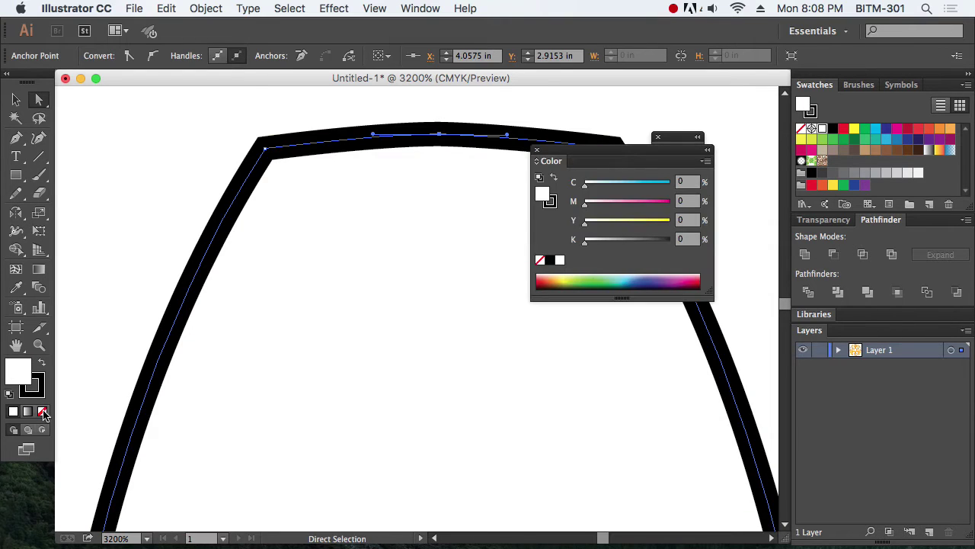
left_click(42, 412)
key("z")
left_click(442, 325, "alt")
left_click(440, 324, "alt")
left_click(440, 324, "alt")
left_click(441, 324, "alt")
left_click(440, 324, "alt")
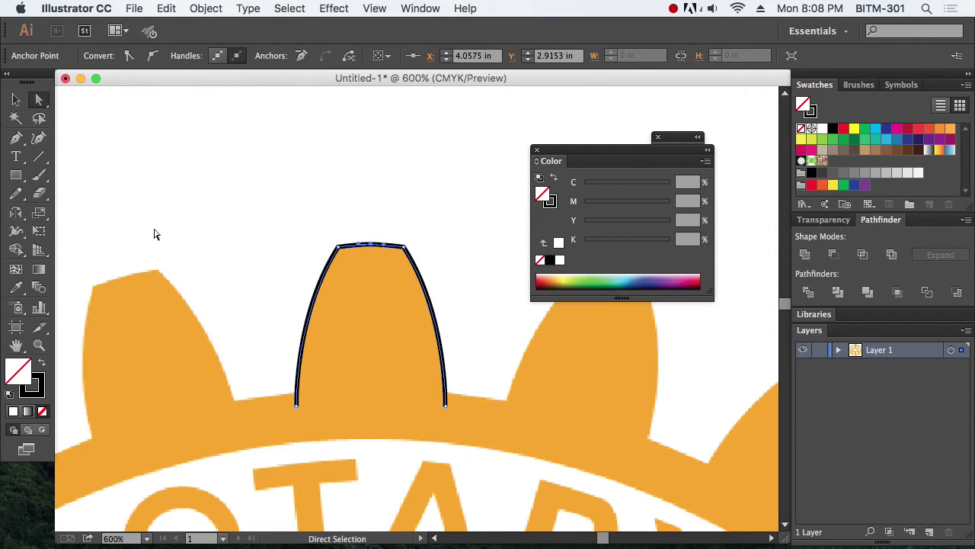
left_click(16, 101)
left_click(441, 180)
Draw a circle outward from the hub's centre, sized to the edge of the white centre hole
key("space")
left_click(399, 370, "alt+super")
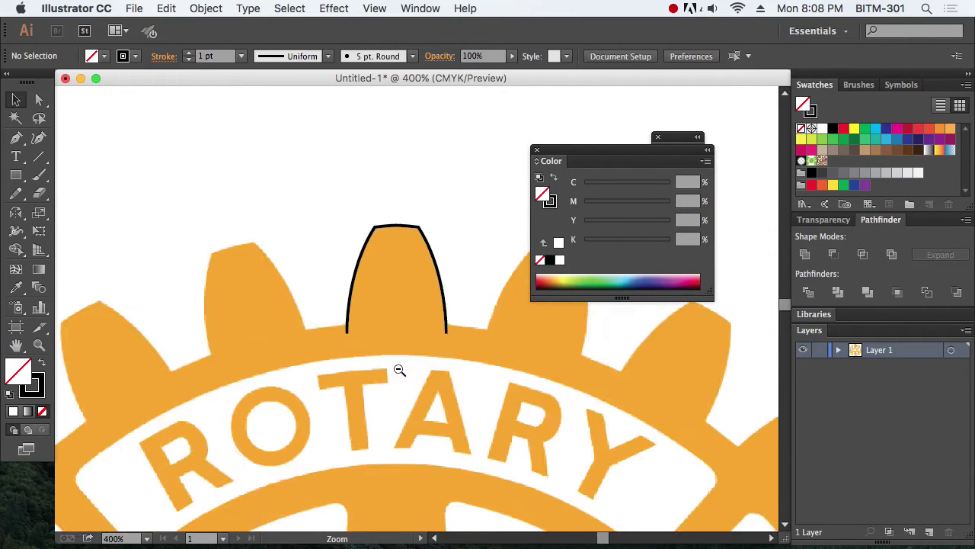
left_click(399, 367, "alt+super")
left_click(399, 366, "alt+super")
left_click(399, 366, "alt+super")
left_click(399, 365, "alt+super")
left_click_drag(455, 386, 466, 325)
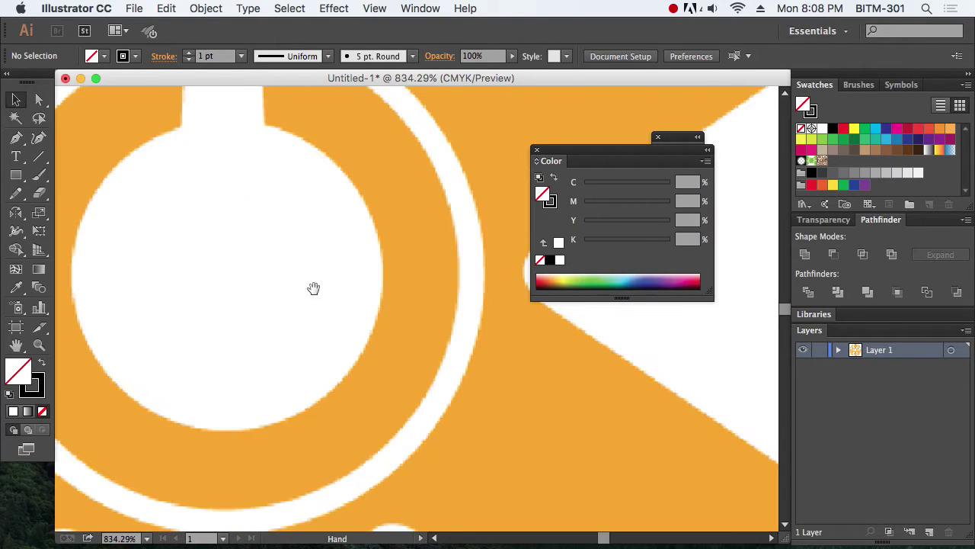
left_click_drag(313, 289, 400, 326)
left_click(538, 151)
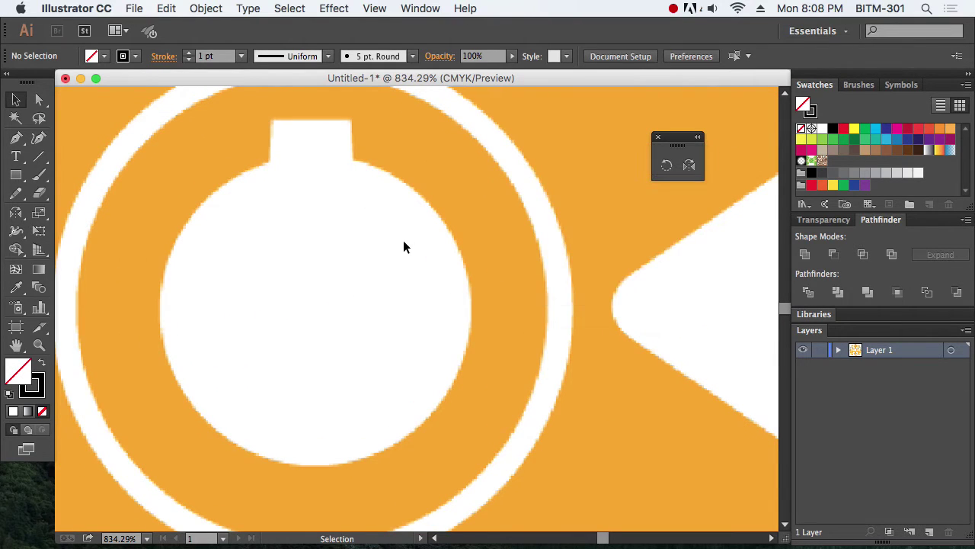
left_click_drag(131, 141, 515, 458)
left_click_drag(533, 411, 455, 387)
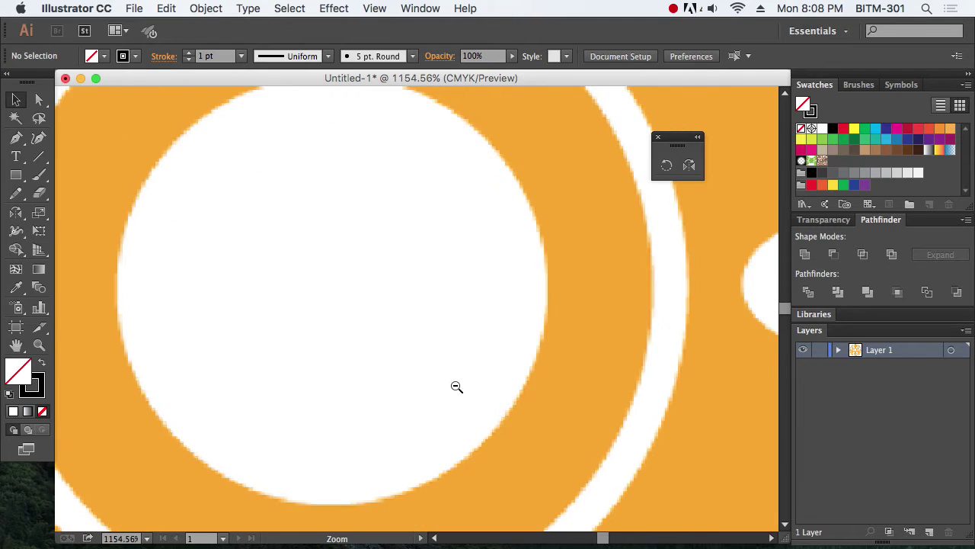
left_click(446, 366, "alt+super")
left_click_drag(340, 256, 368, 307)
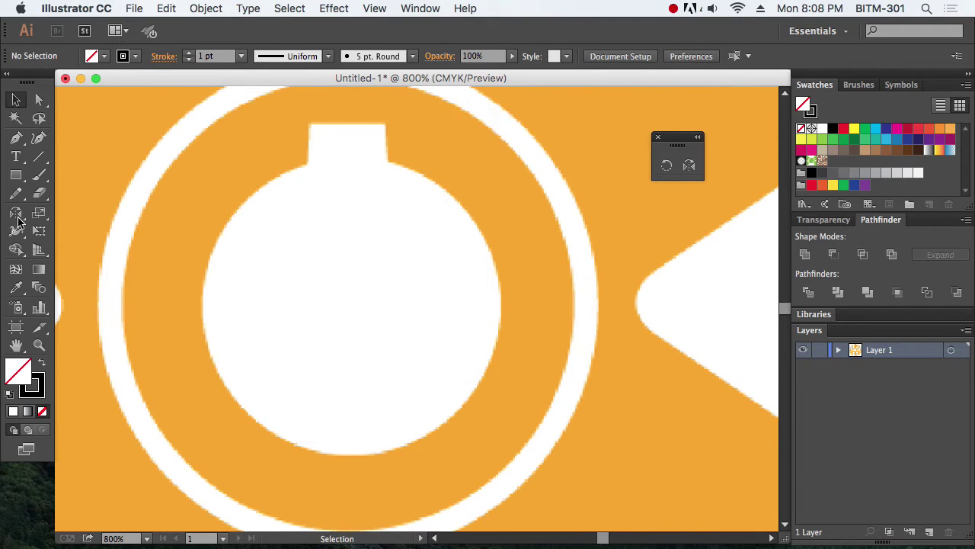
left_click_drag(22, 176, 68, 208)
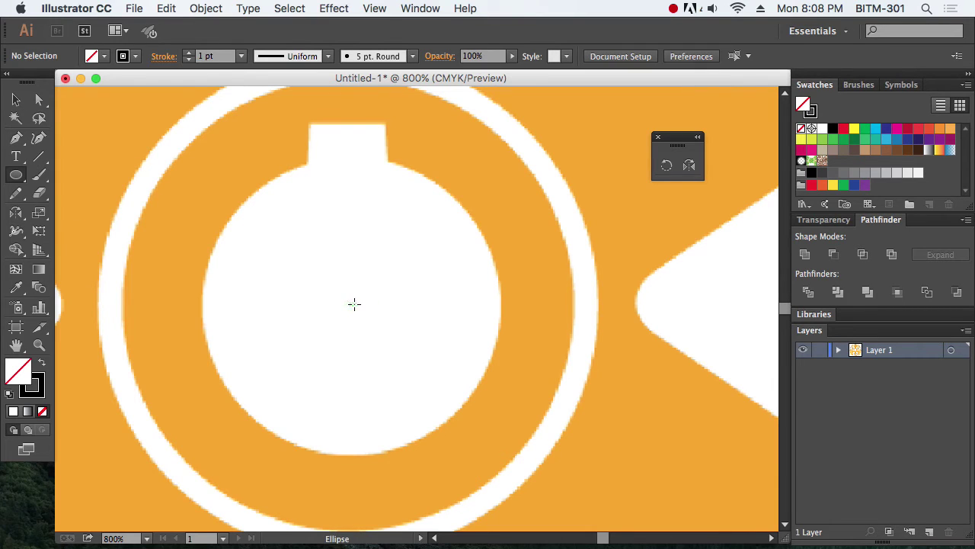
left_click_drag(351, 304, 500, 442)
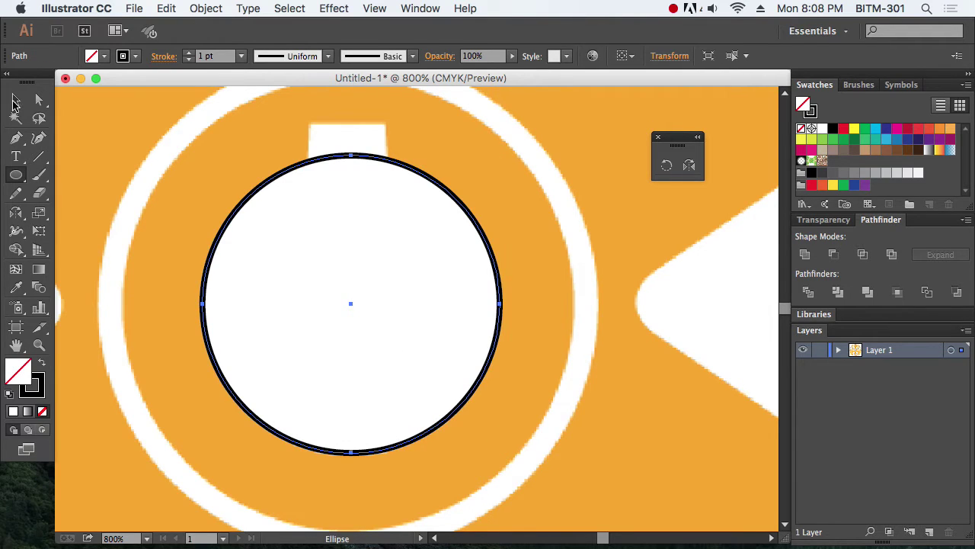
Remove the hub circle's stroke and compare its bare outline with the edge of the centre hole
left_click(17, 101)
key("super+space")
left_click_drag(306, 262, 388, 326)
key("super+alt+space")
left_click(406, 349)
left_click(406, 349)
left_click(406, 349)
left_click(406, 348, "alt")
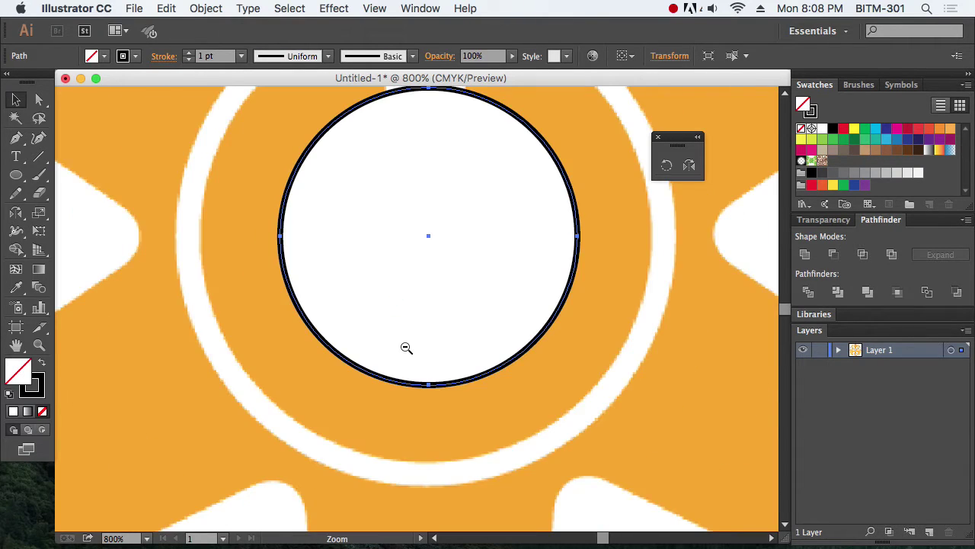
left_click_drag(396, 253, 352, 286)
left_click(38, 392)
left_click(43, 412)
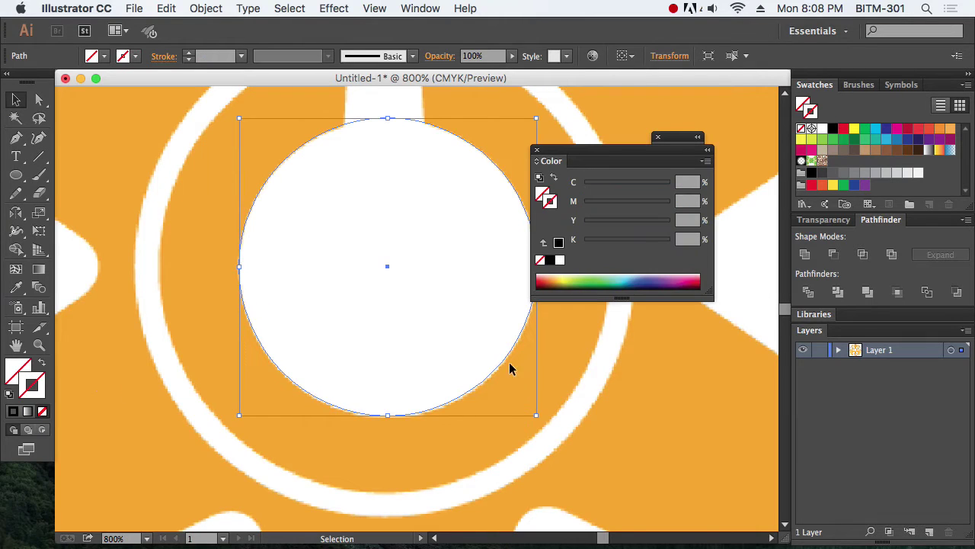
left_click_drag(393, 348, 294, 339)
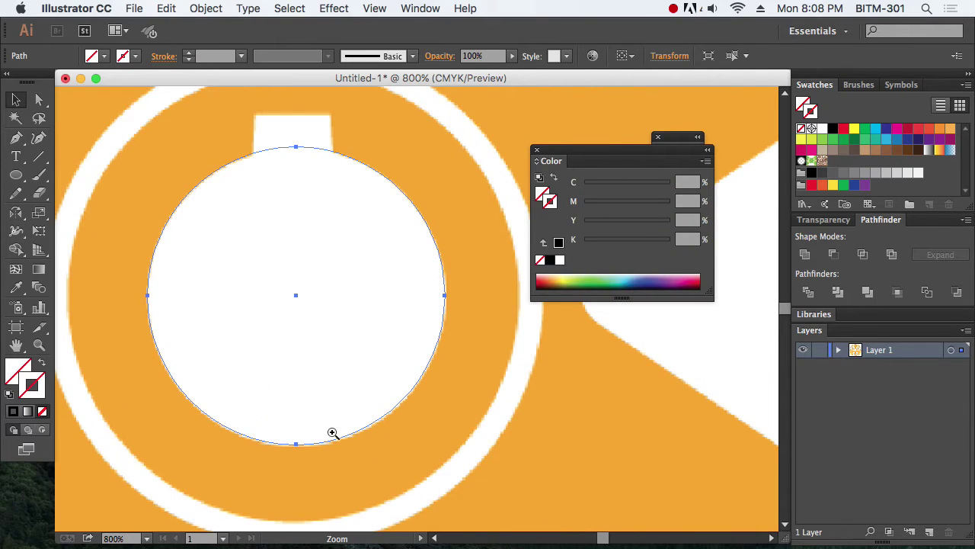
left_click_drag(233, 405, 392, 480)
left_click(369, 244, "alt")
left_click(370, 244, "alt")
left_click(368, 245, "alt")
left_click(369, 245, "alt")
left_click(369, 245, "alt")
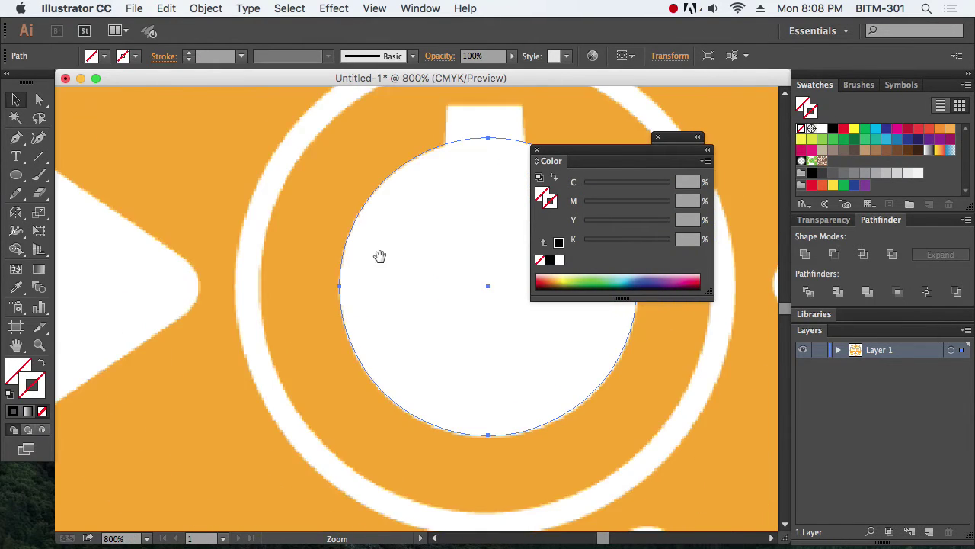
left_click_drag(477, 289, 327, 308)
left_click(537, 149)
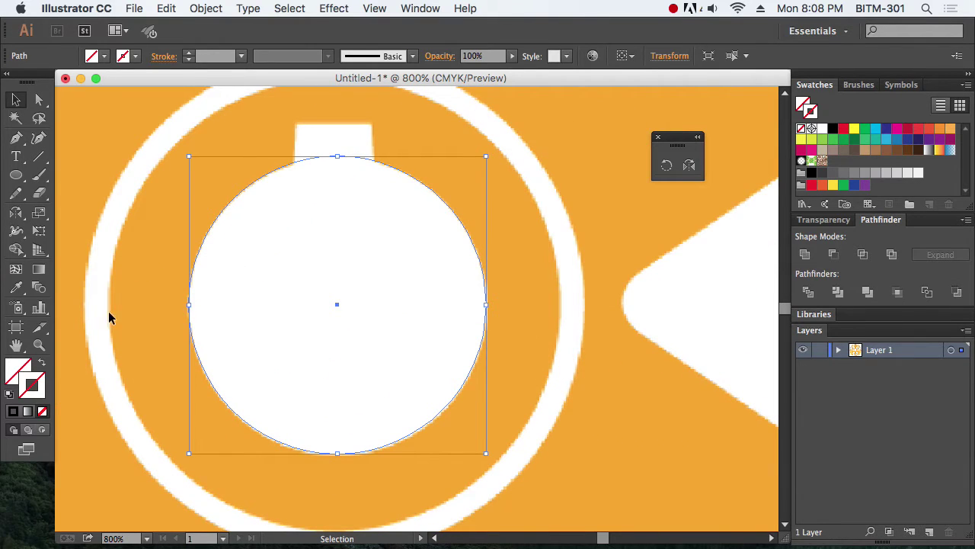
Give the hub circle a 1 pt black stroke with no fill
key("d")
left_click(17, 371)
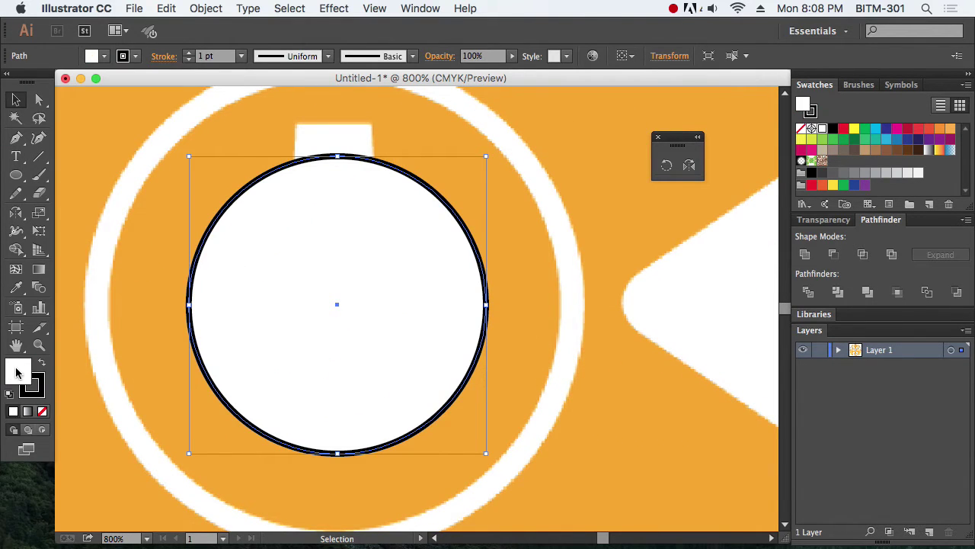
key("slash")
Place a horizontal and a vertical ruler guide crossing at the hub circle's centre point
left_click(316, 324, "alt+super")
left_click(316, 324, "alt+super")
left_click(315, 323, "alt+super")
left_click(316, 324, "alt+super")
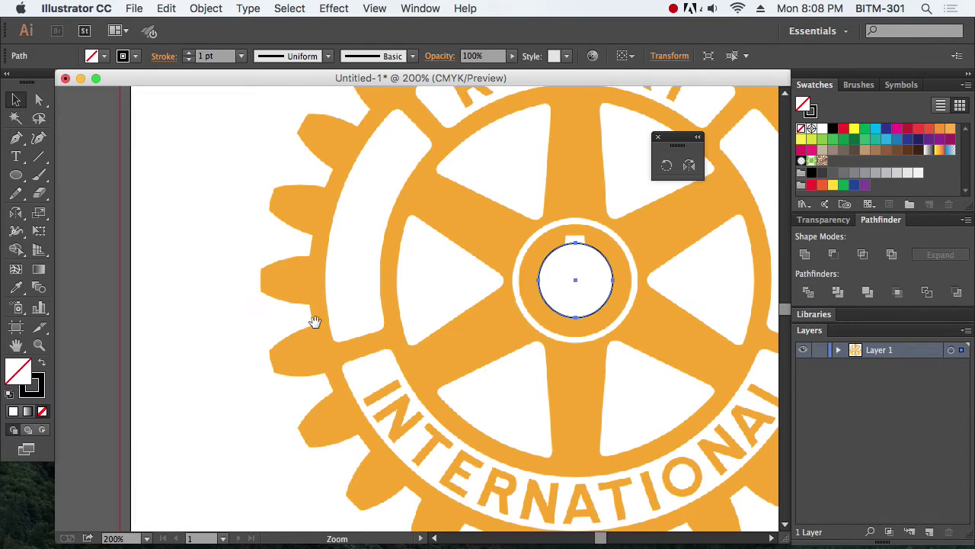
left_click_drag(468, 316, 302, 310)
left_click_drag(361, 241, 511, 343)
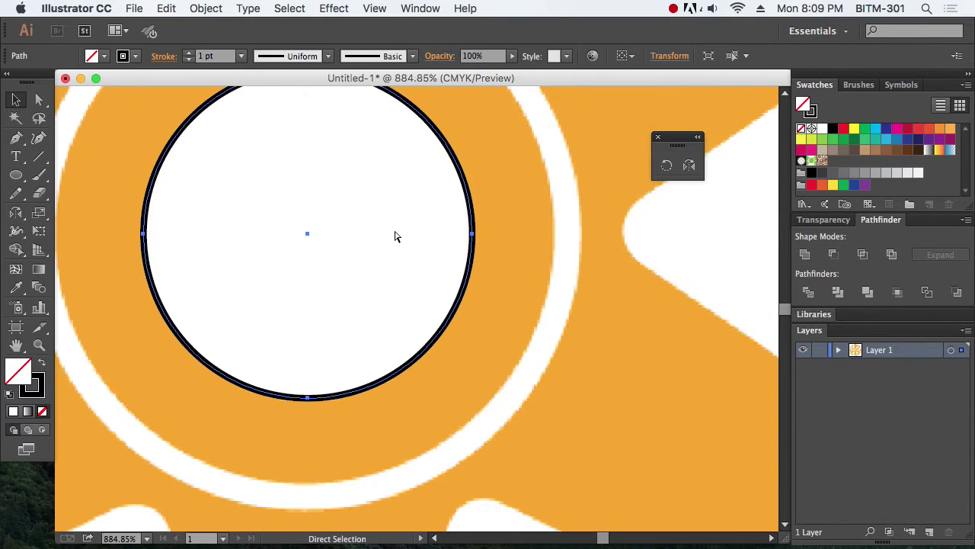
left_click_drag(363, 92, 380, 233)
scroll(506, 290, "left", 5)
left_click_drag(507, 290, 503, 290)
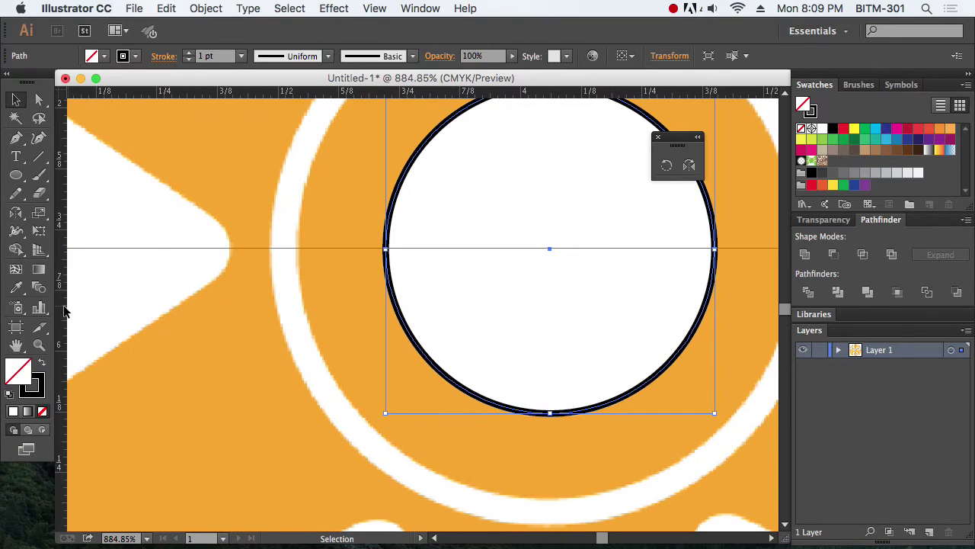
left_click_drag(65, 310, 550, 328)
Hide the hub circle, leaving the two centre guides in place
left_click(547, 297, "alt+super")
left_click(534, 297, "alt+super")
left_click(541, 297, "alt+super")
left_click(540, 297, "alt+super")
left_click(408, 312, "alt+super")
left_click(408, 313, "alt+super")
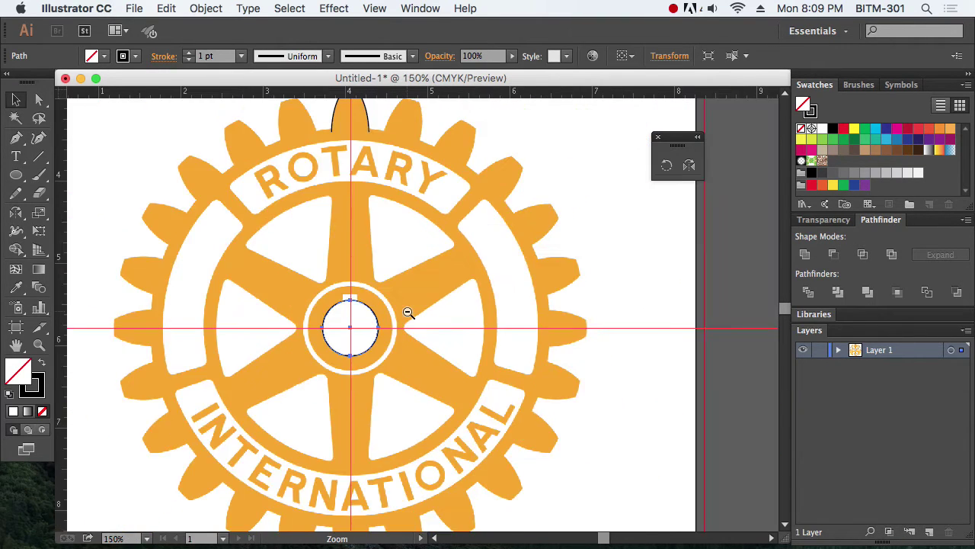
left_click(408, 312, "alt")
key("super+shift+a")
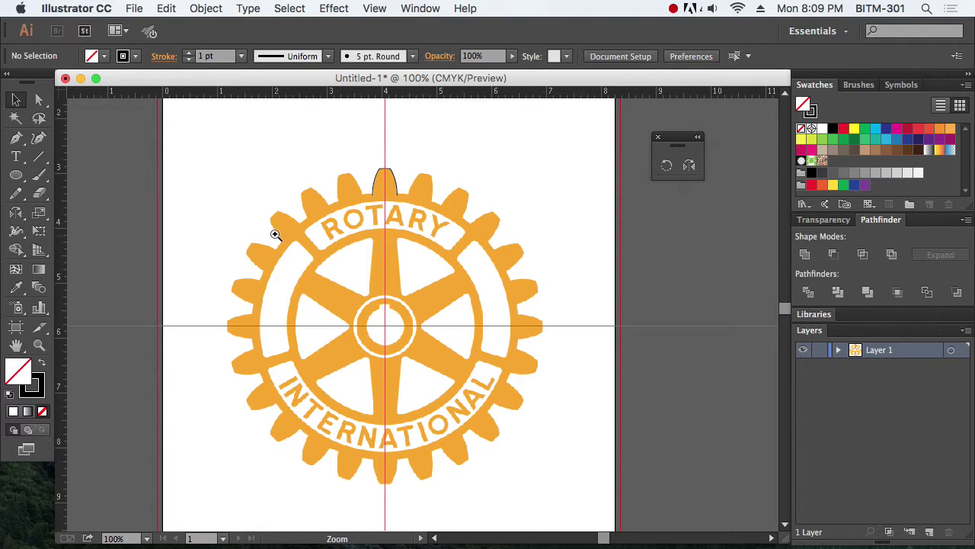
Select the top tooth path and make a copy of it rotated 15° about the intersection of the guides
left_click_drag(190, 187, 622, 462)
left_click(463, 283, "alt+super")
left_click(464, 284, "alt+super")
left_click(473, 278, "alt+super")
left_click_drag(295, 226, 382, 317)
left_click_drag(305, 339, 399, 391)
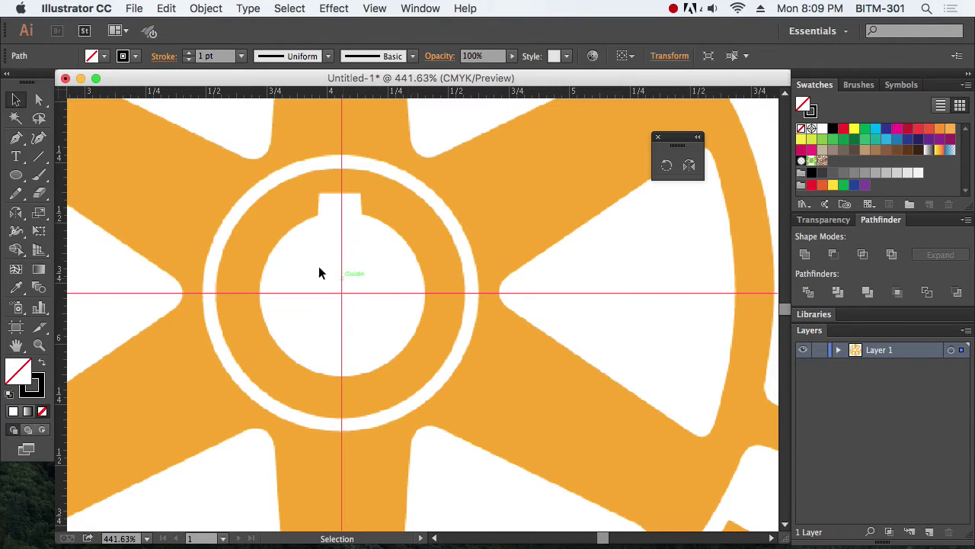
key("r")
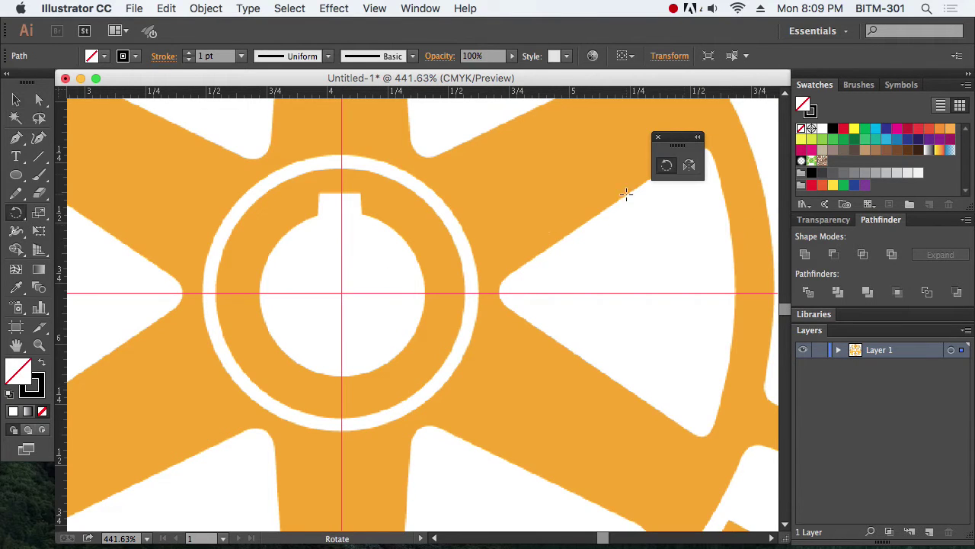
left_click(342, 294, "alt")
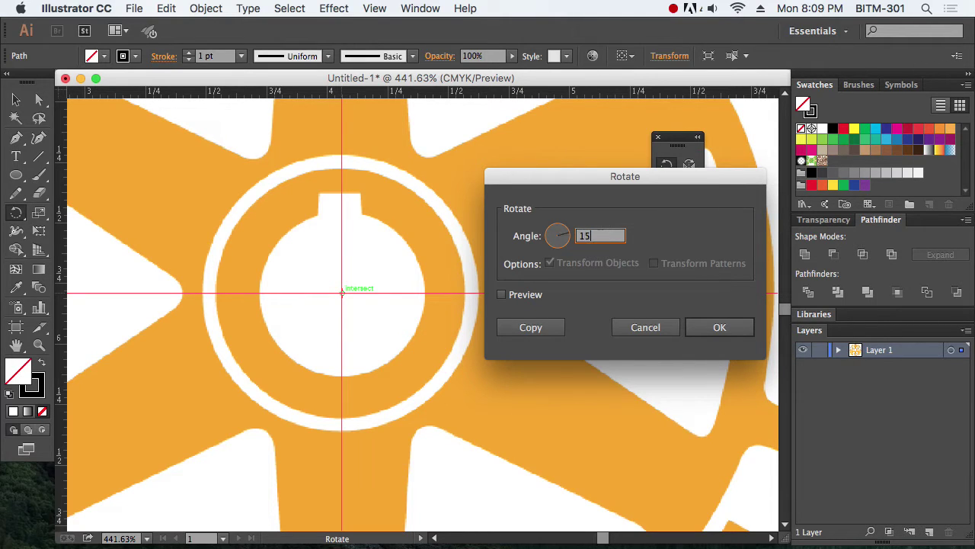
left_click(525, 295)
left_click(533, 323)
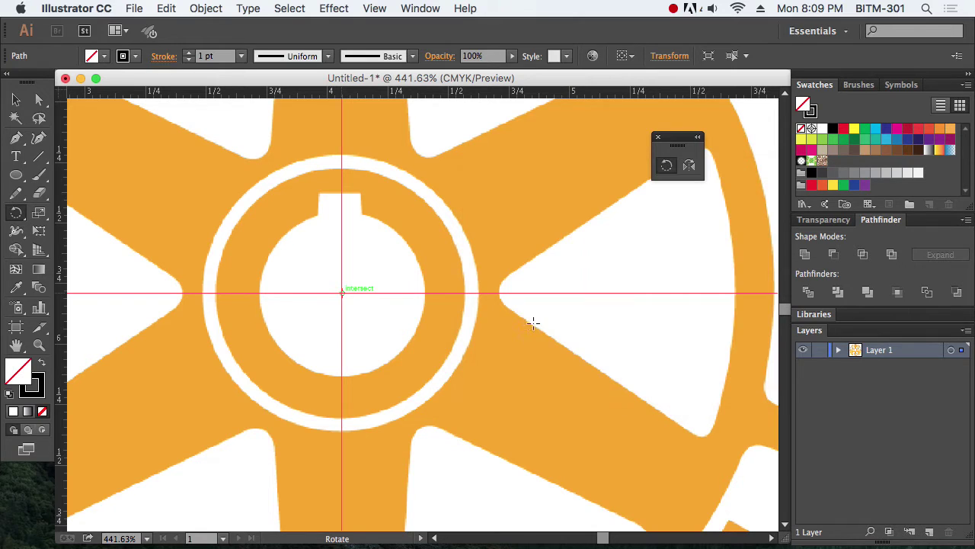
Repeat the 15° rotated copy around the wheel until every gear tooth has an outline, and clear the selection
left_click(383, 307, "alt+super")
left_click(381, 307, "alt+super")
left_click(380, 307, "alt+super")
left_click(378, 307, "alt+super")
left_click(379, 307, "alt+super")
left_click_drag(512, 305, 383, 315)
key("super+d")
key("super+d")
key("super+d")
key("super+d")
key("super+d")
key("super+d")
key("super+d")
key("super+d")
key("super+d")
key("super+d")
key("super+d")
key("super+d")
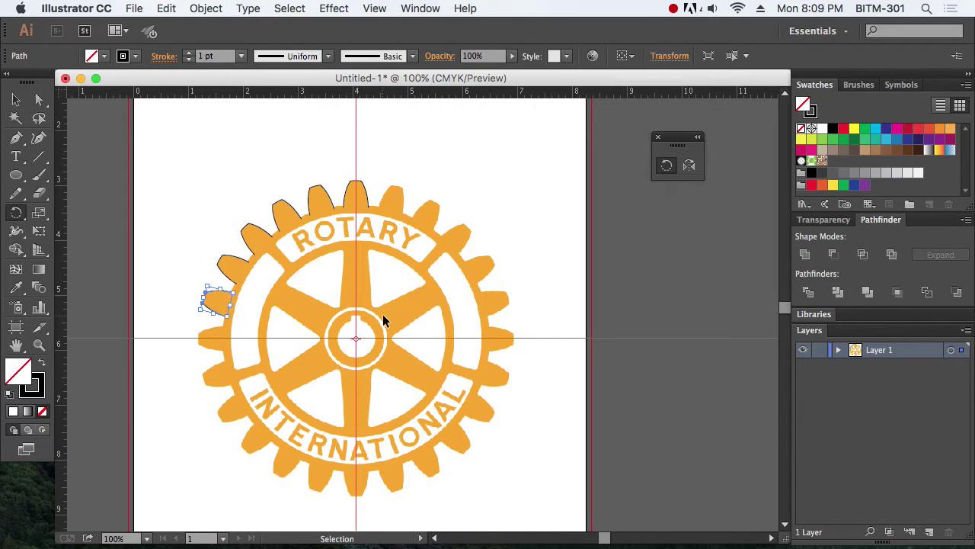
key("super+d")
key("super+d")
key("super+d")
key("super+d")
key("super+d")
key("super+d")
key("super+d")
key("super+d")
key("super+d")
key("super+d")
key("super+d")
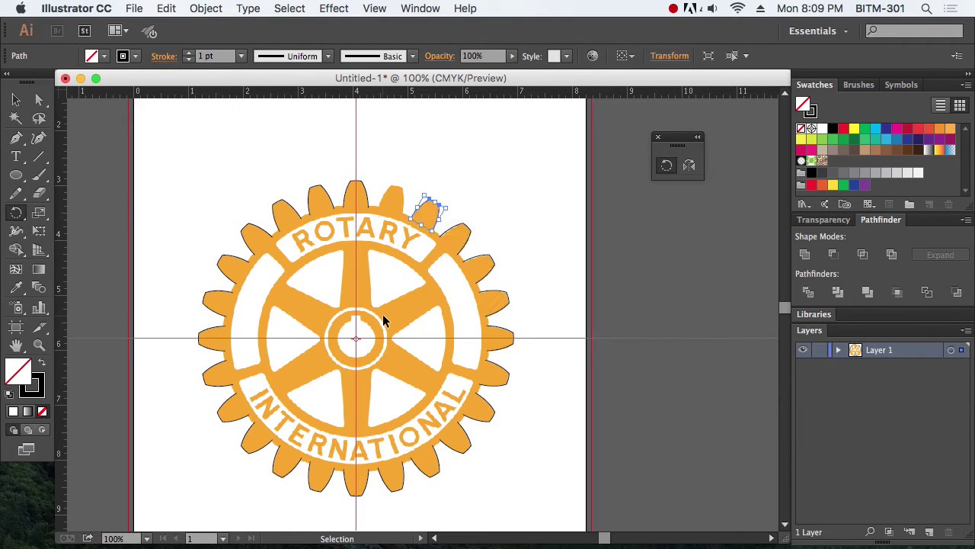
key("v")
left_click(223, 157)
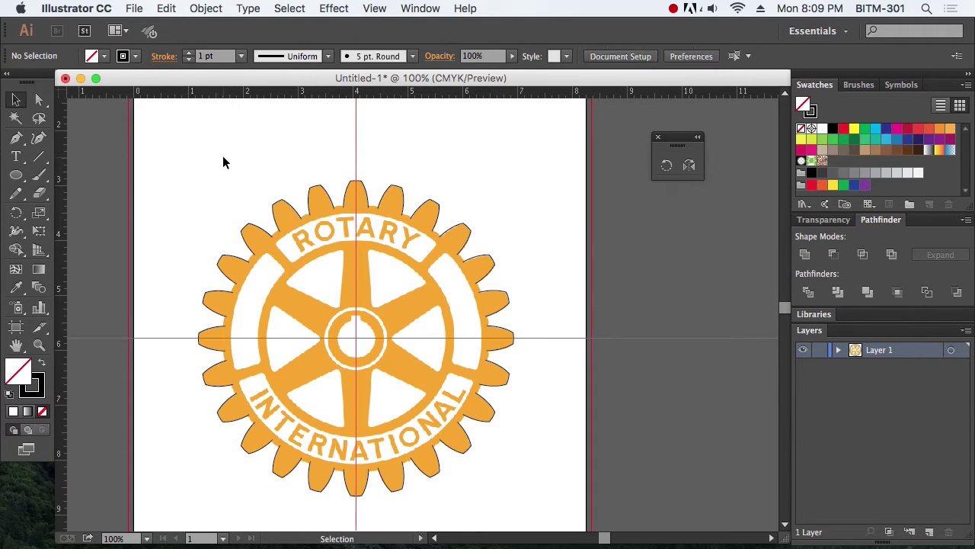
Inspect the tooth outlines around the gear with the guides hidden, and show the guides again
key("super+semicolon")
left_click_drag(176, 177, 557, 444)
left_click_drag(226, 168, 620, 474)
scroll(633, 425, "right", 2)
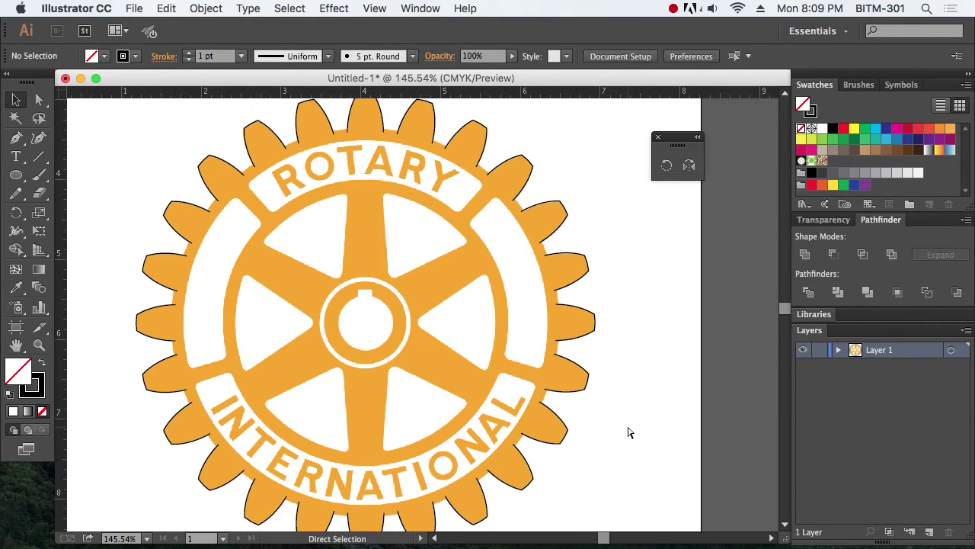
key("super+semicolon")
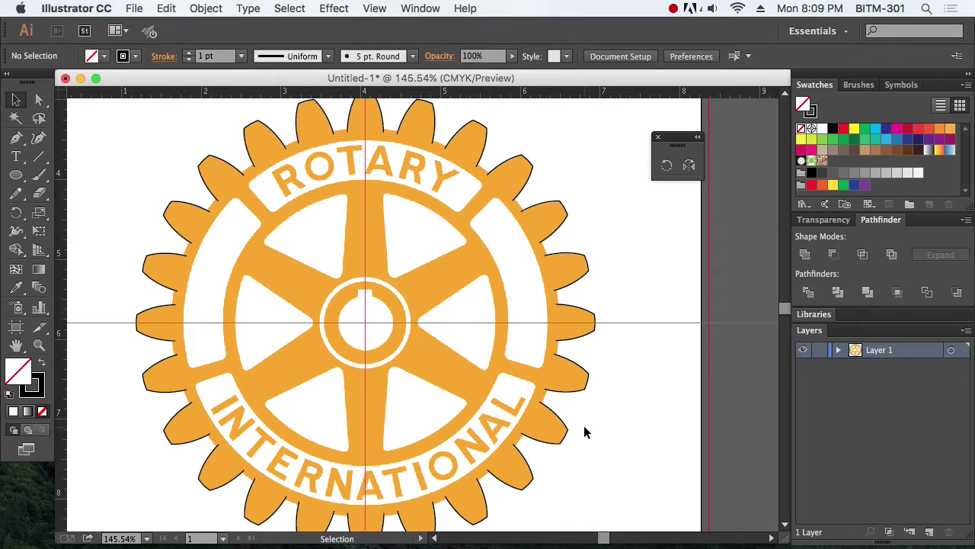
Show the hidden hub circle and copy it to the clipboard
key("alt+super+3")
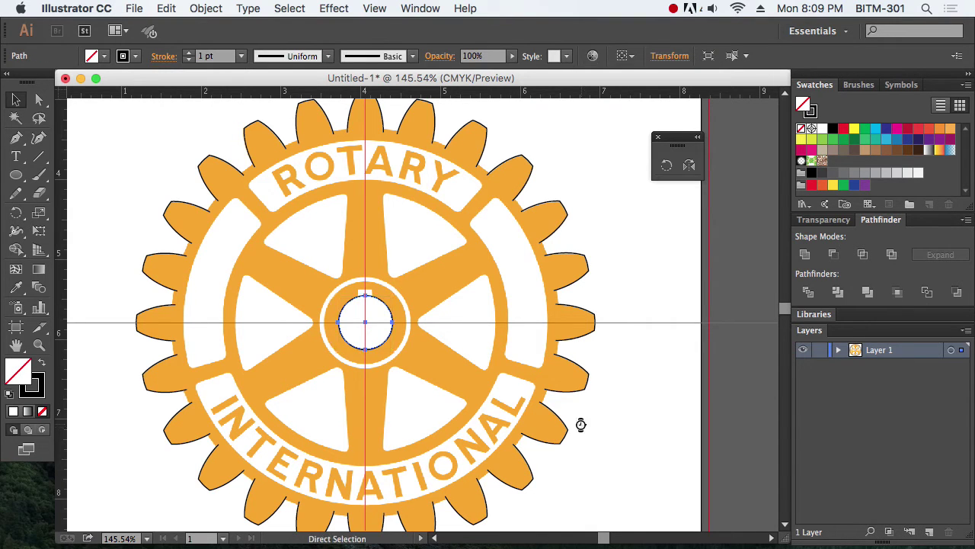
left_click(143, 6)
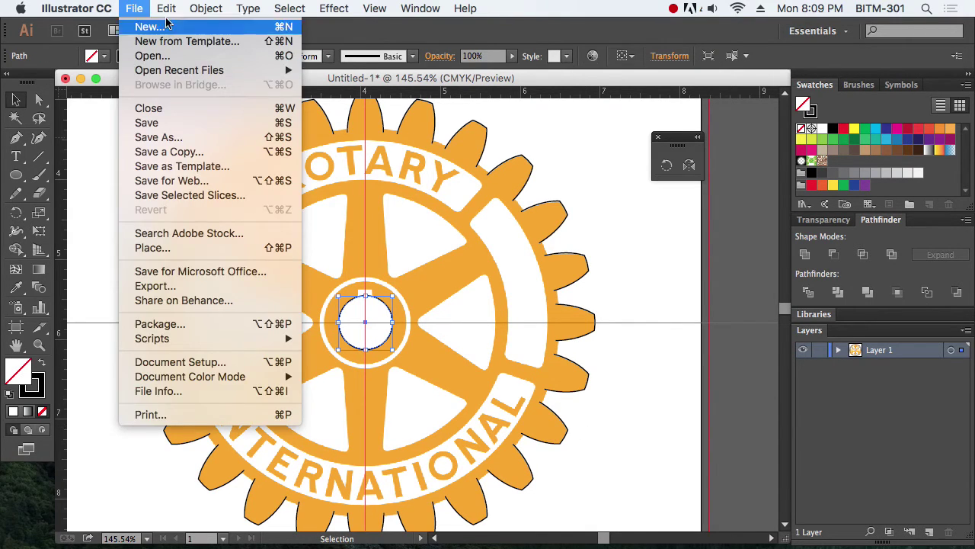
mouse_move(166, 9)
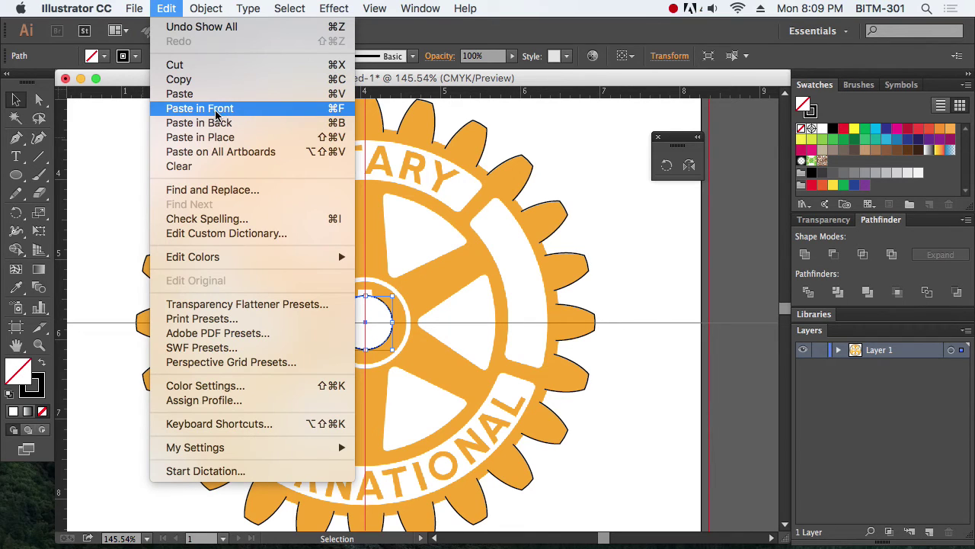
left_click(202, 82)
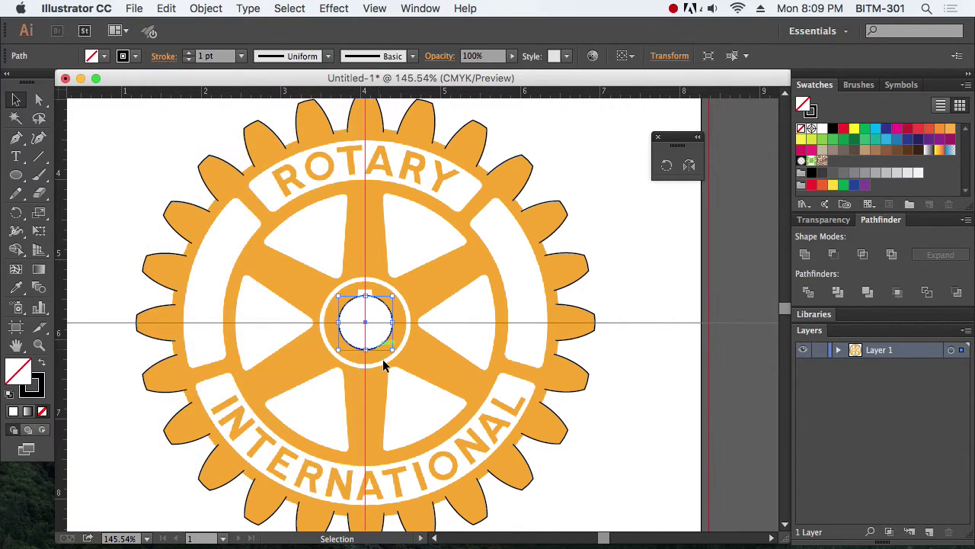
Show the hidden hub circle and enlarge it about its centre until it meets the base of the gear teeth
key("super+z")
left_click(188, 9)
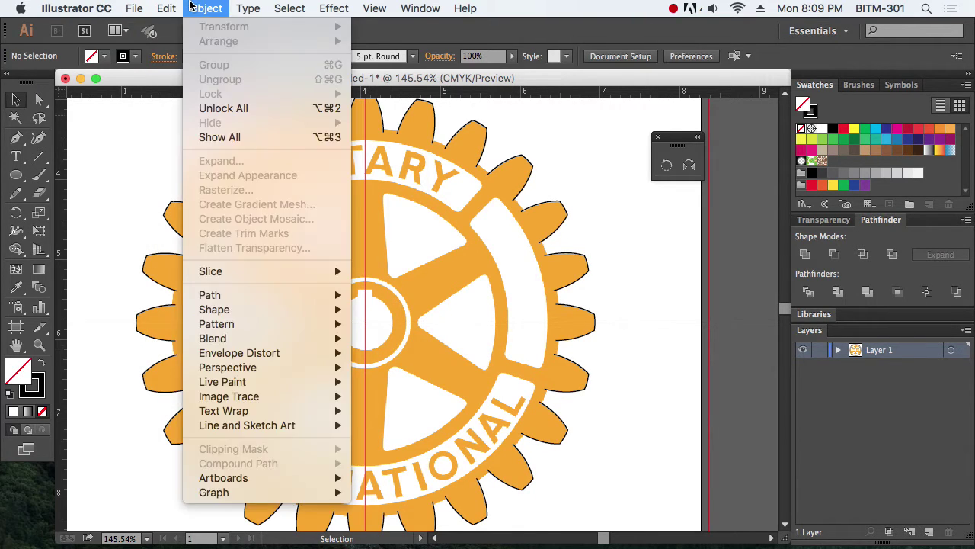
left_click(199, 109)
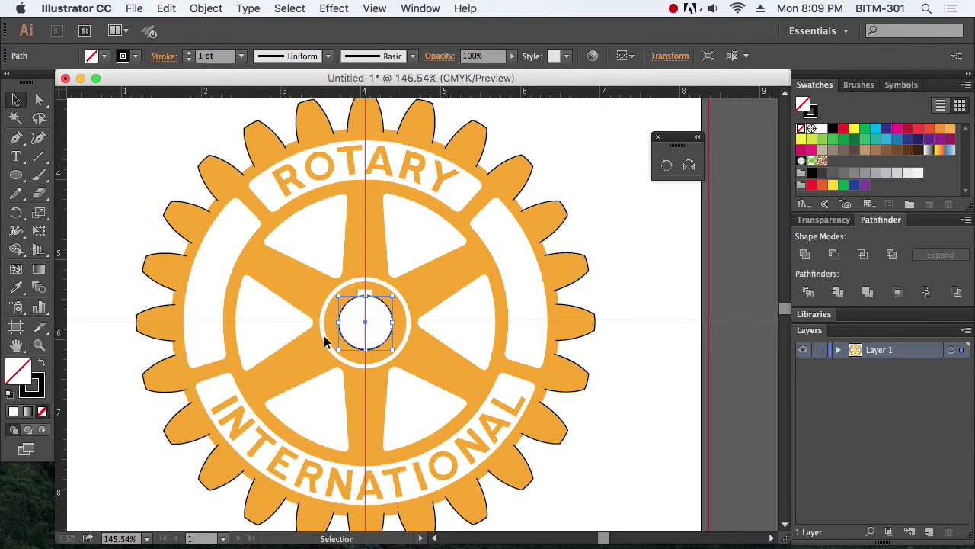
left_click_drag(393, 350, 596, 520)
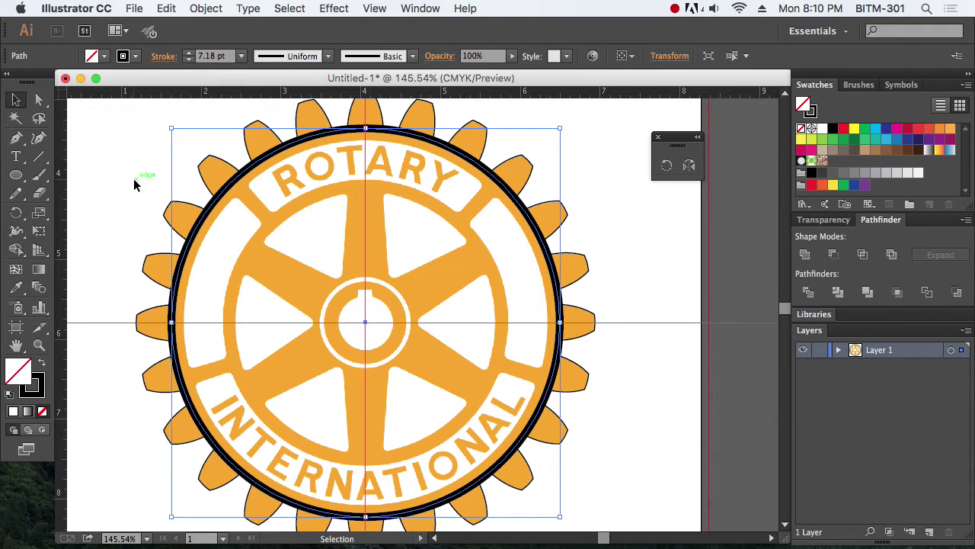
double_click(40, 214)
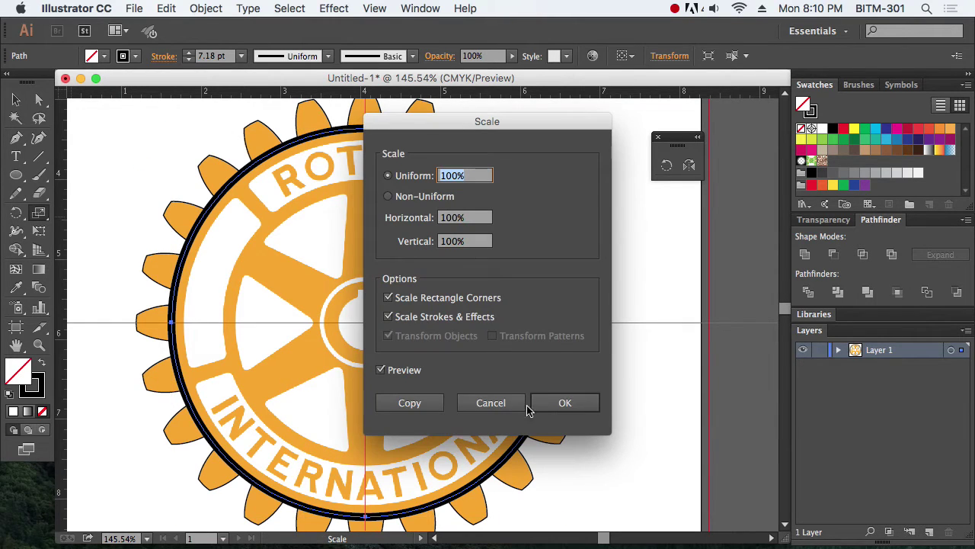
left_click(495, 403)
left_click(11, 98)
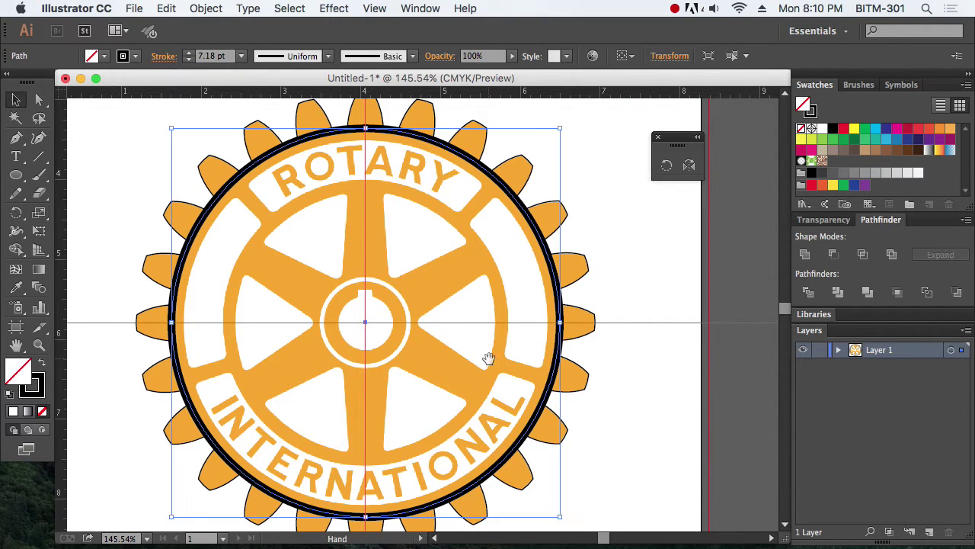
Set the enlarged circle's stroke weight to 1 pt and clear the selection
key("super+minus")
key("super+minus")
left_click_drag(405, 329, 273, 292)
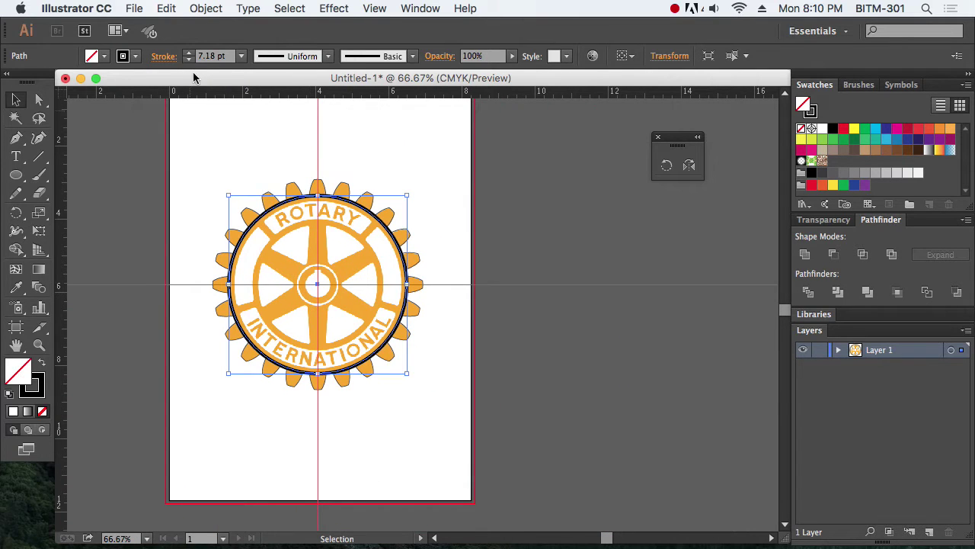
left_click(223, 57)
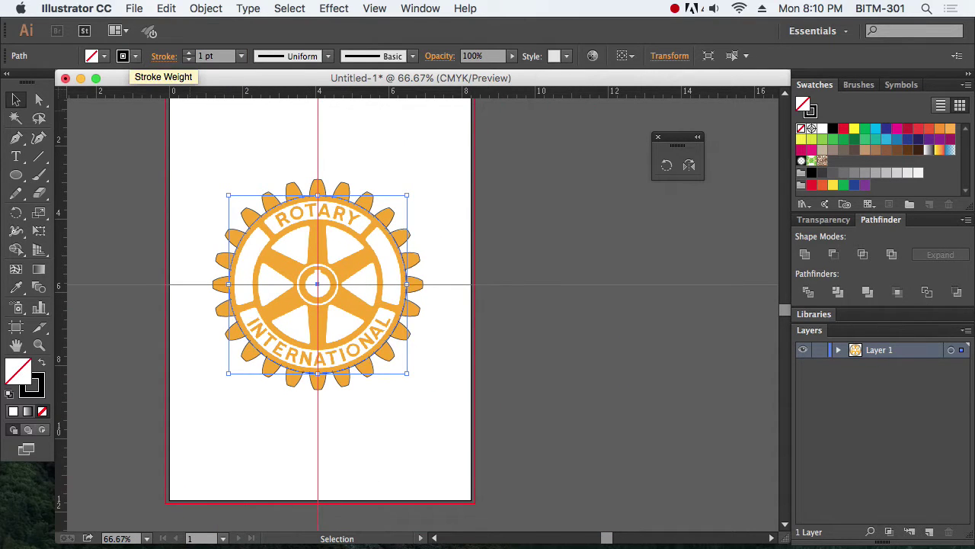
left_click(192, 203)
Select all tooth outlines together with the large circle and unite them into a single gear outline
left_click_drag(128, 149, 588, 465)
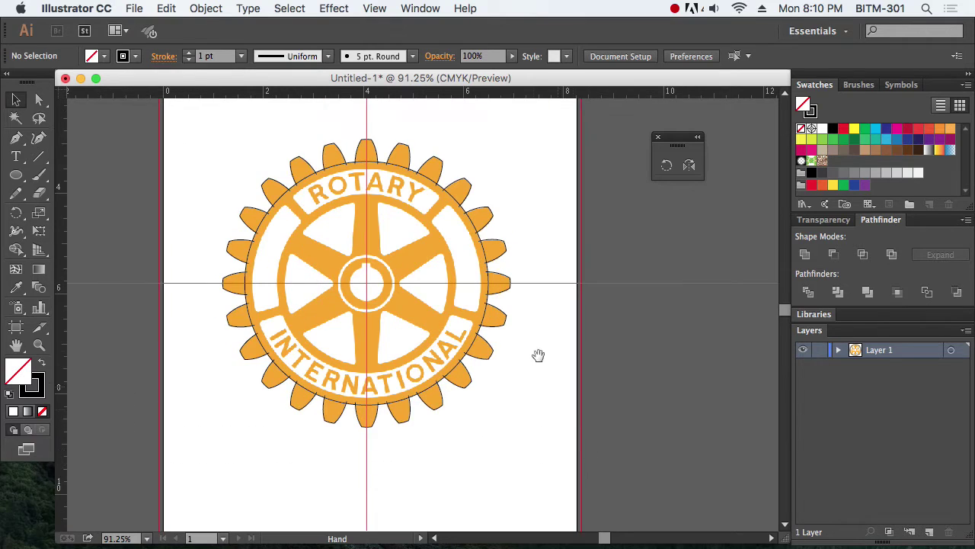
left_click_drag(538, 355, 532, 386)
left_click_drag(199, 171, 537, 492)
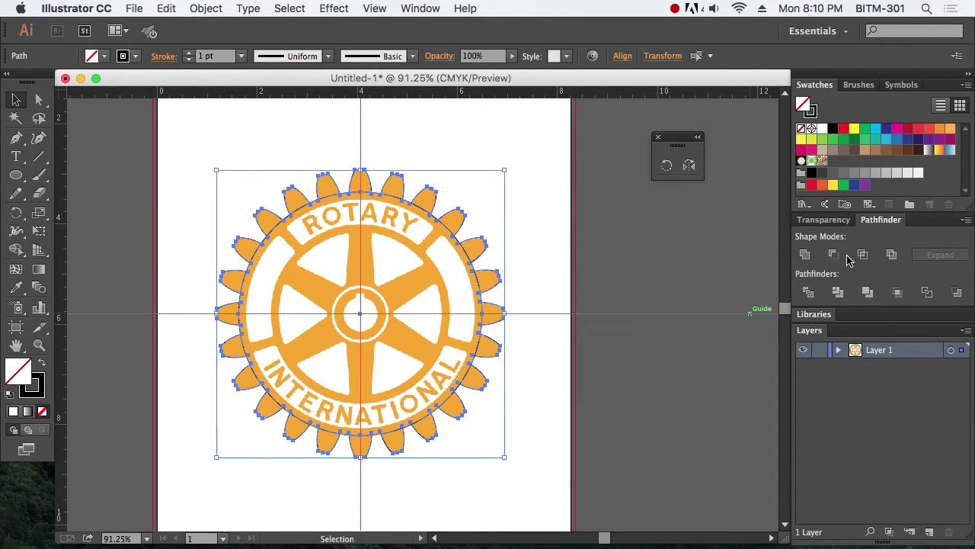
left_click(805, 256)
left_click(575, 393)
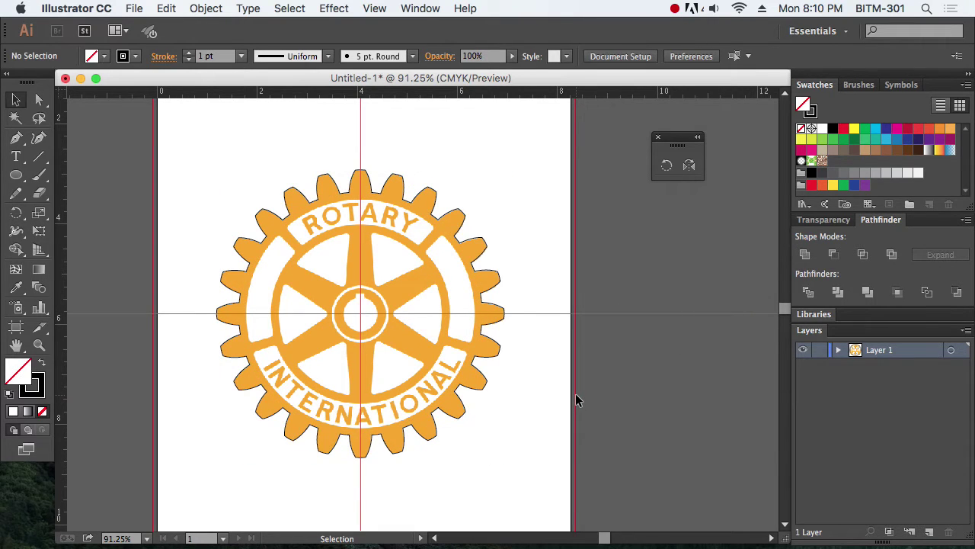
Check the united gear outline with a solid black fill, and return it to a black stroke without fill
key("super+space")
left_click_drag(212, 166, 562, 460)
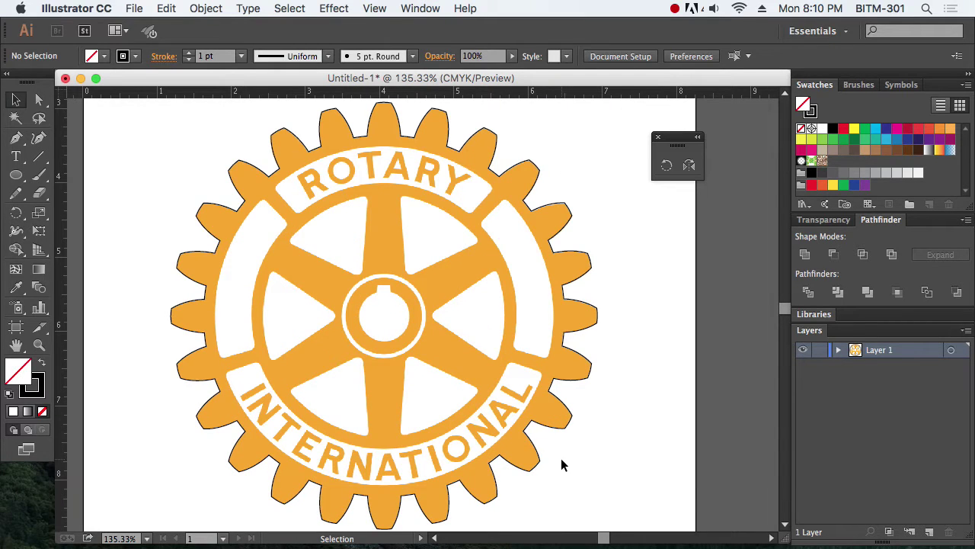
left_click(599, 306)
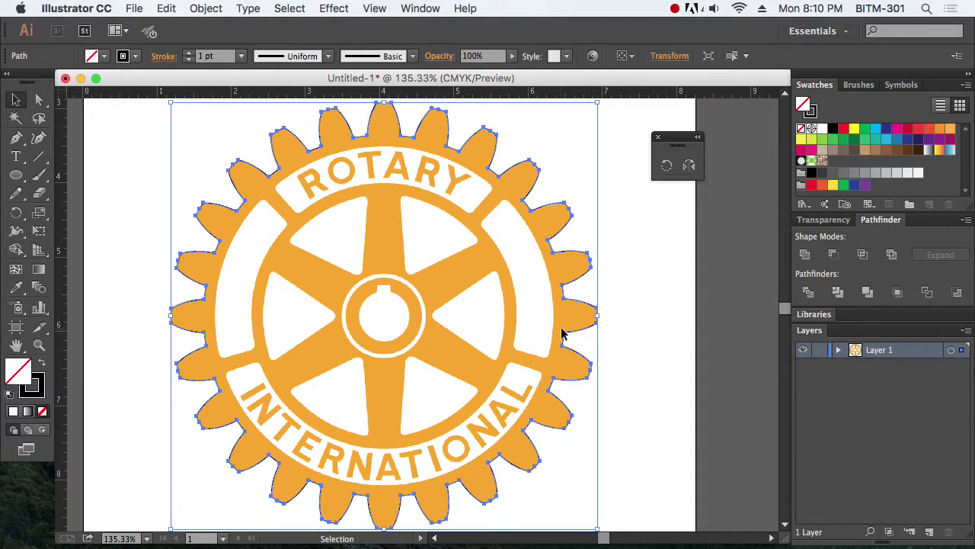
left_click(43, 365)
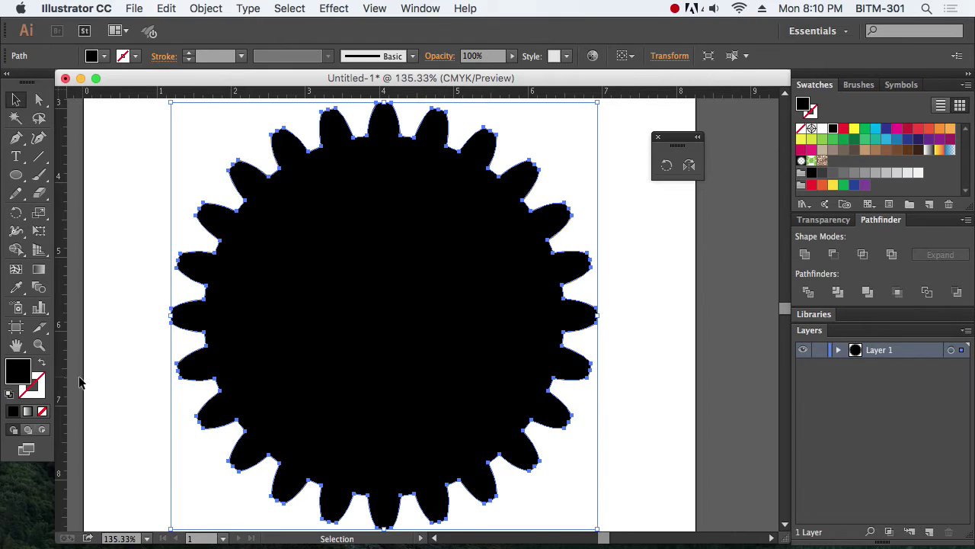
left_click(42, 363)
left_click(686, 379)
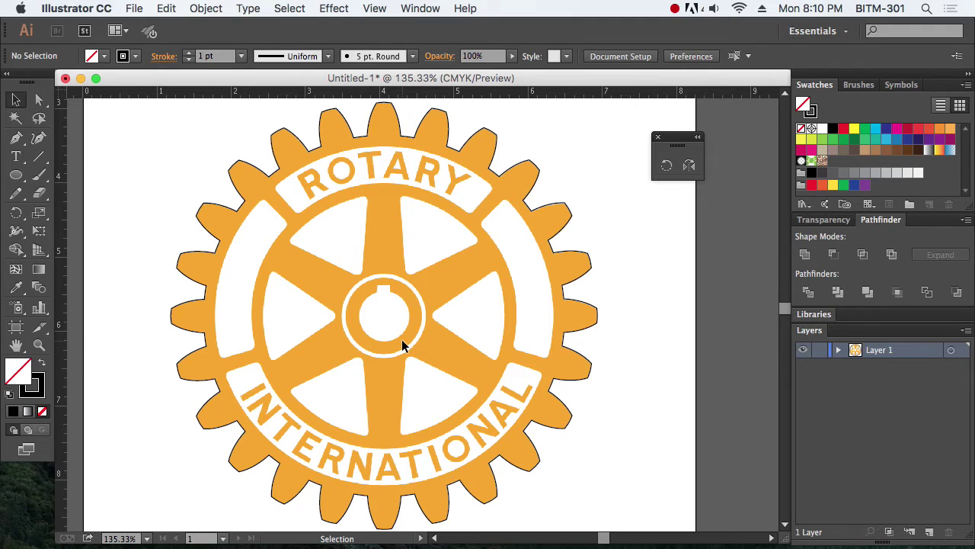
key("super+space")
left_click_drag(313, 255, 520, 408)
key("space")
left_click_drag(430, 306, 520, 433)
left_click(364, 293, "alt+super")
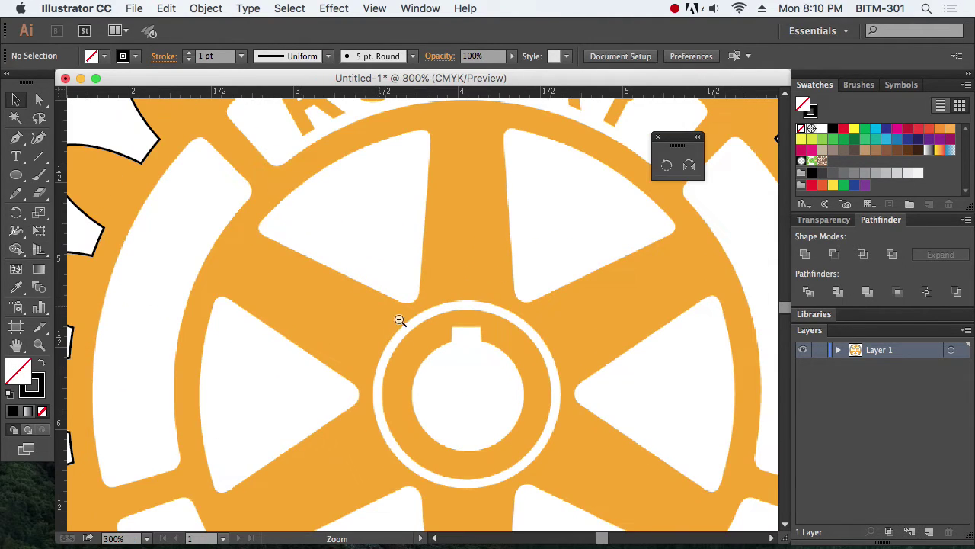
key("super+minus")
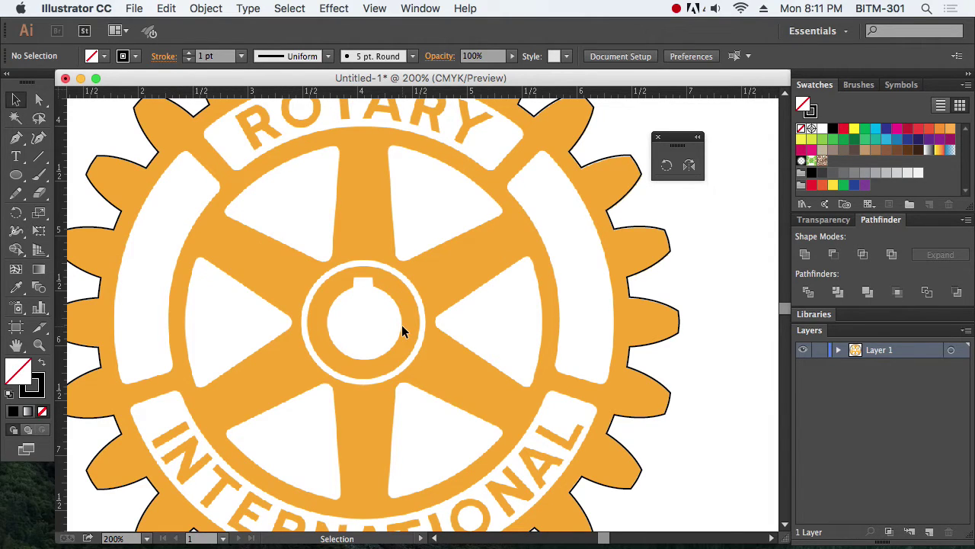
key("super+minus")
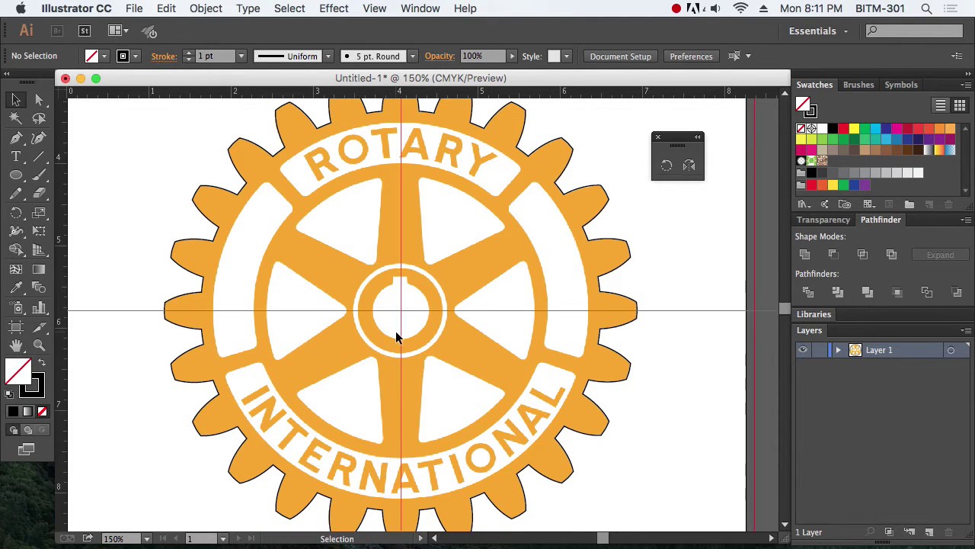
Paste the hub circle in place, enlarge it about its centre to the outer edge of the white lettering band, with a 1 pt stroke
key("super")
left_click(396, 337)
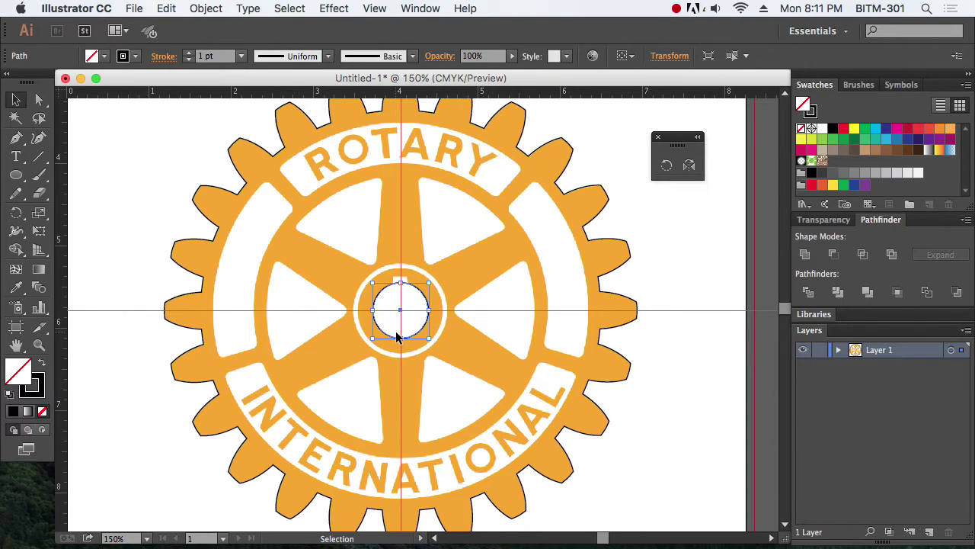
mouse_move(428, 340)
left_mouse_down()
mouse_move(579, 443)
mouse_move(626, 500)
left_mouse_up()
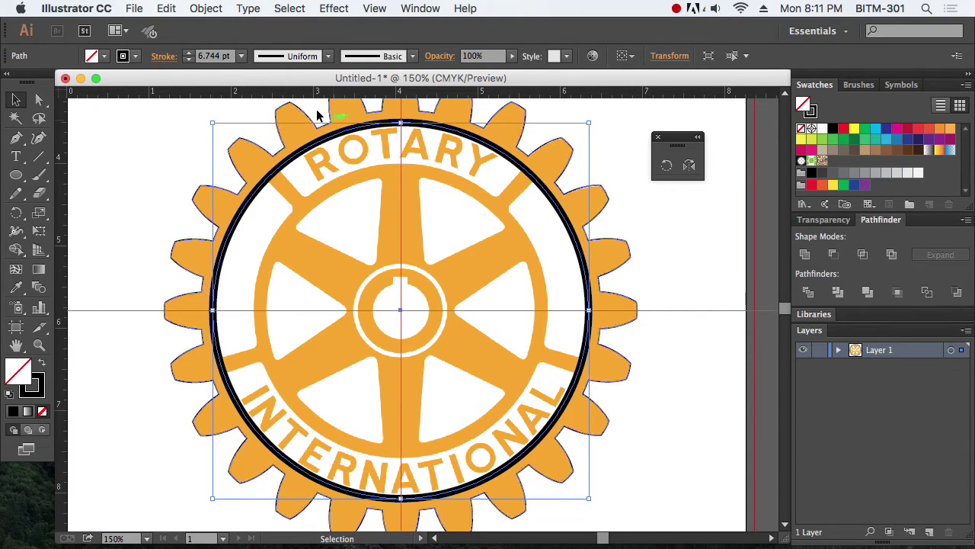
left_click(210, 59)
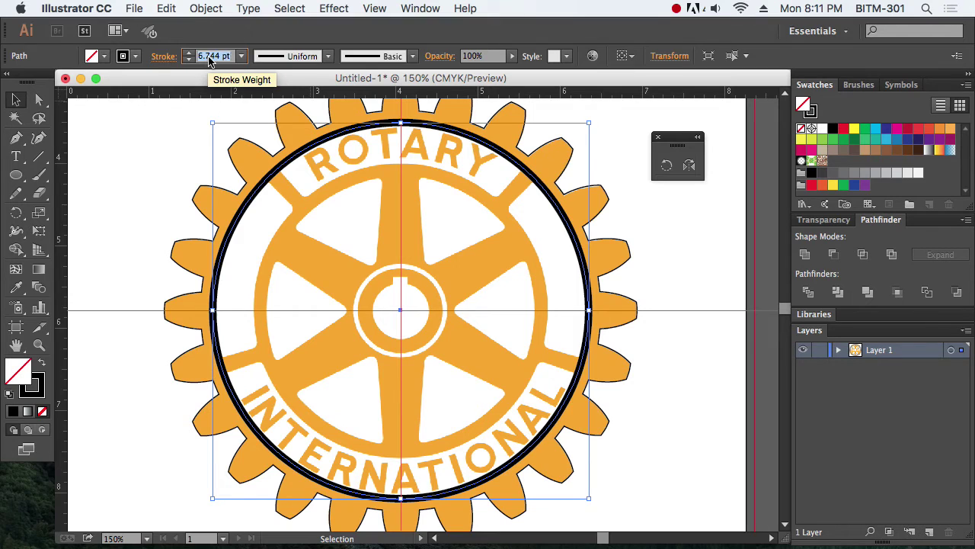
type("1")
key("Return")
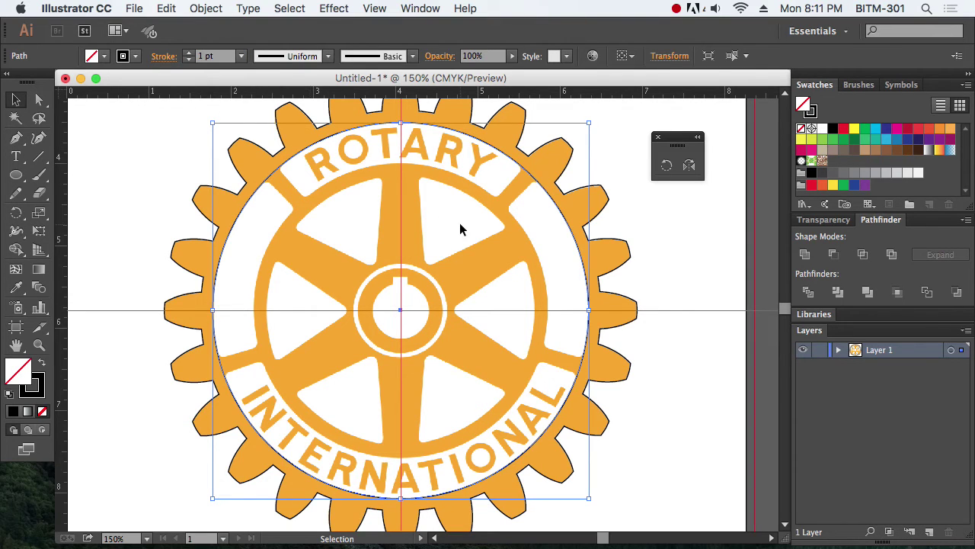
Paste another hub circle in front, enlarge it about its centre to the inner edge of the lettering band, with a 1 pt stroke
key("a")
key("super+f")
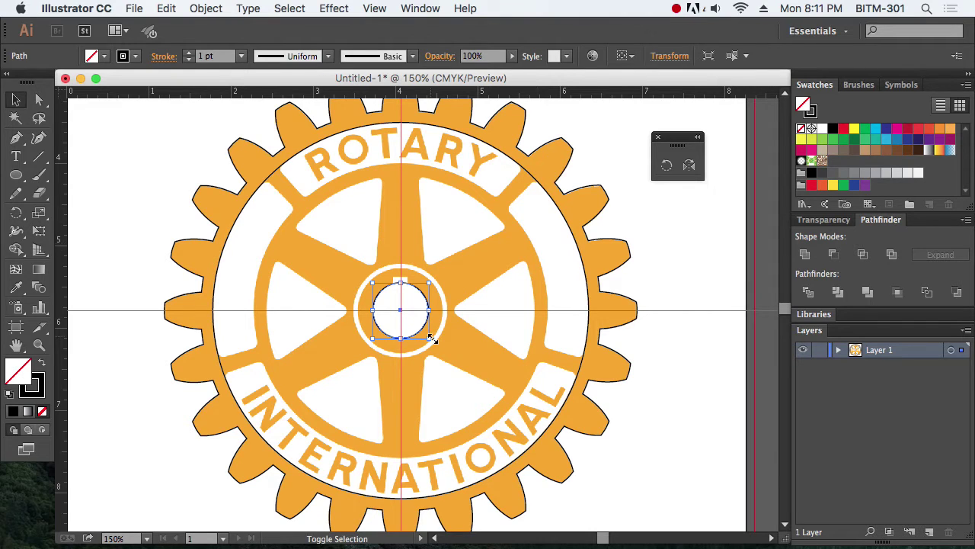
mouse_move(430, 337)
left_mouse_down()
mouse_move(571, 450)
mouse_move(569, 460)
left_mouse_up()
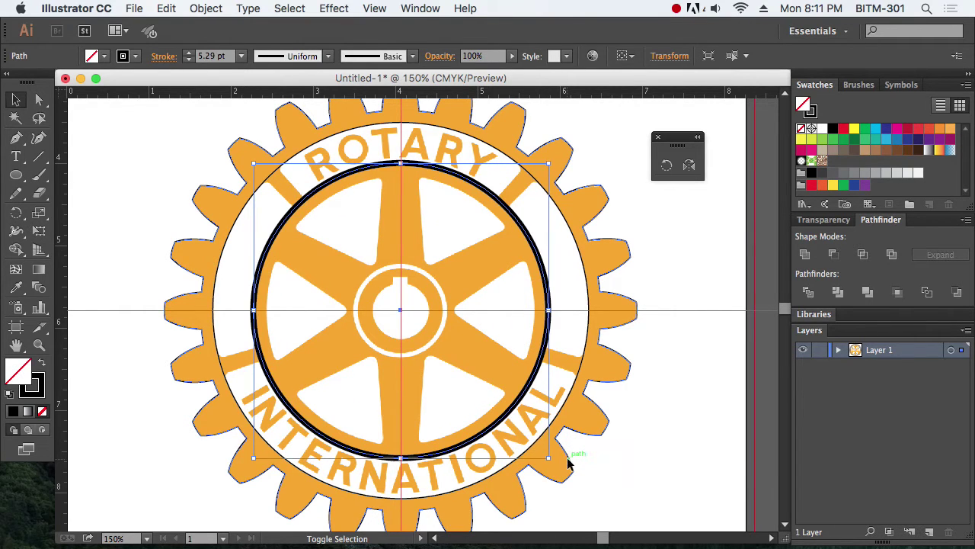
left_click(210, 58)
type("1")
key("Return")
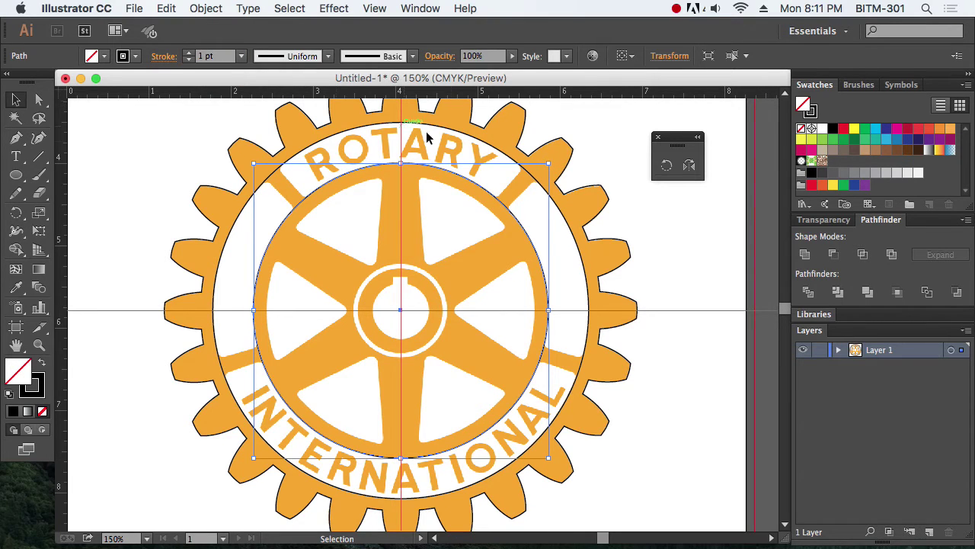
Subtract the inner band circle from the outer one with Minus Front, leaving the ring with a black stroke and no fill
left_click(552, 198, "shift")
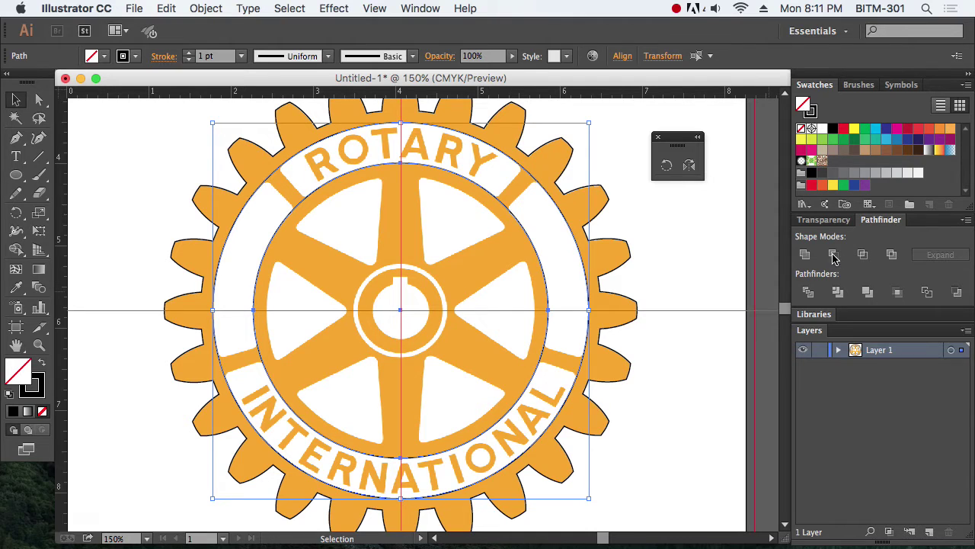
left_click(43, 364)
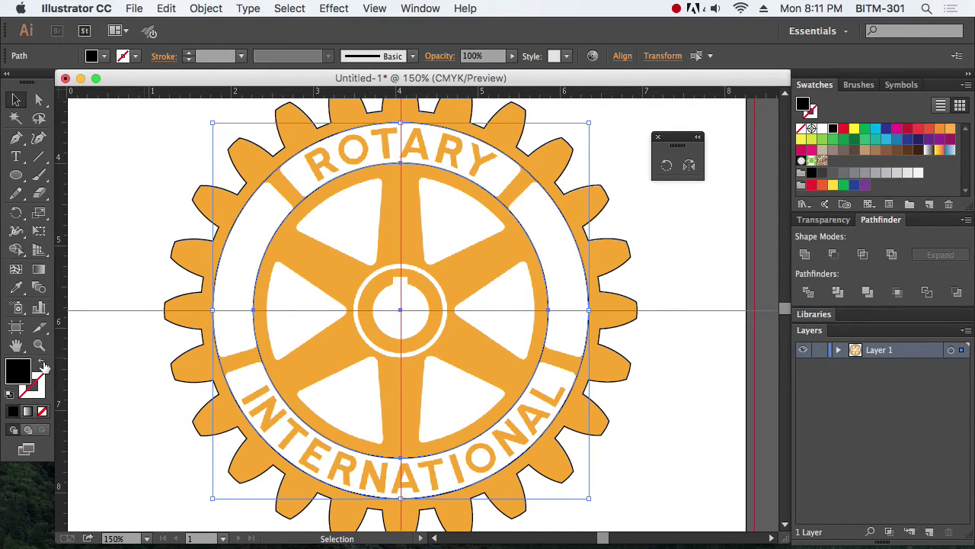
left_click(833, 256)
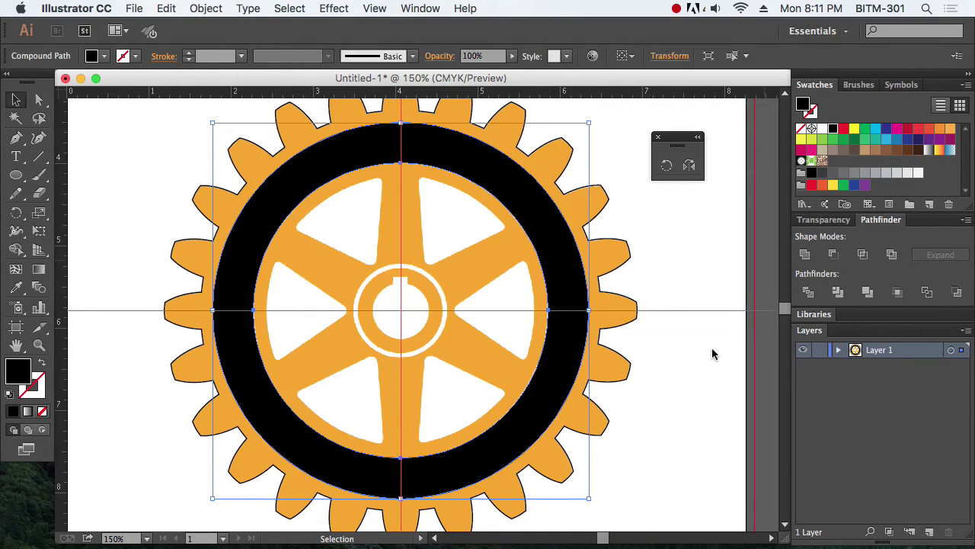
left_click(673, 394)
left_click(531, 196)
left_click(42, 363)
left_click(152, 242)
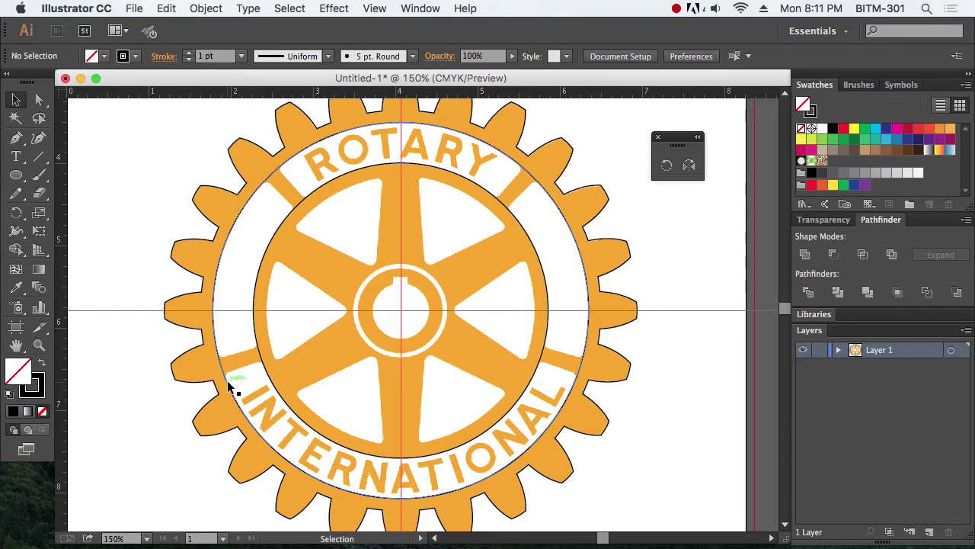
Draw a rectangle about 0.3 in wide and 1.15 in tall and move it over the wheel's upper-left band divider
left_click(17, 175)
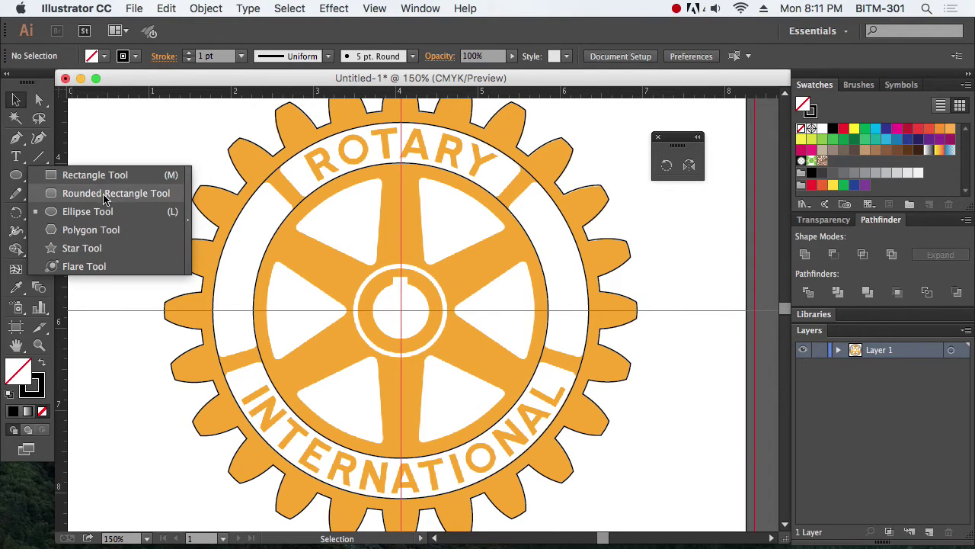
left_click(118, 175)
left_click_drag(328, 196, 351, 290)
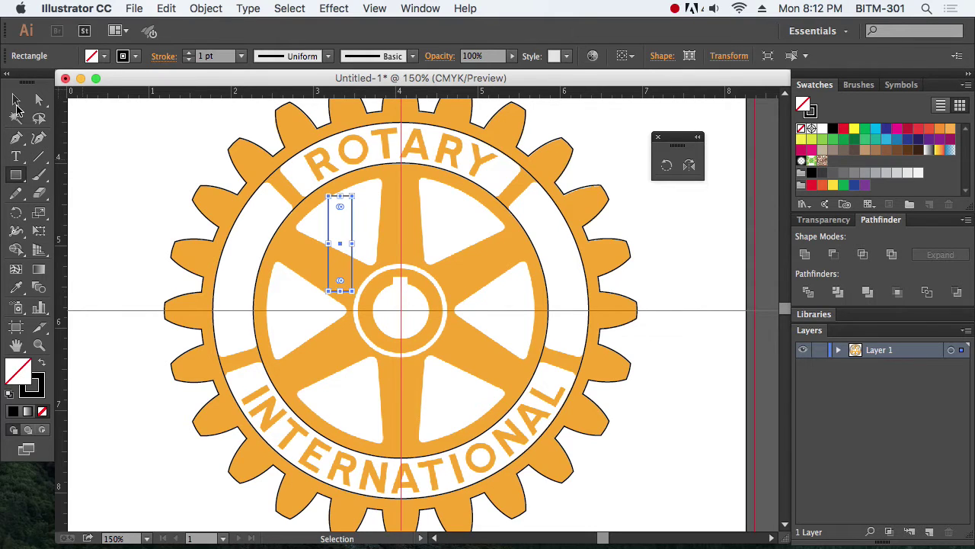
left_click(16, 100)
left_click_drag(215, 152, 522, 348)
left_click_drag(374, 295, 244, 218)
Rotate the rectangle about 45° to match the slant of the upper-left divider and shift it slightly towards the lettering
key("r")
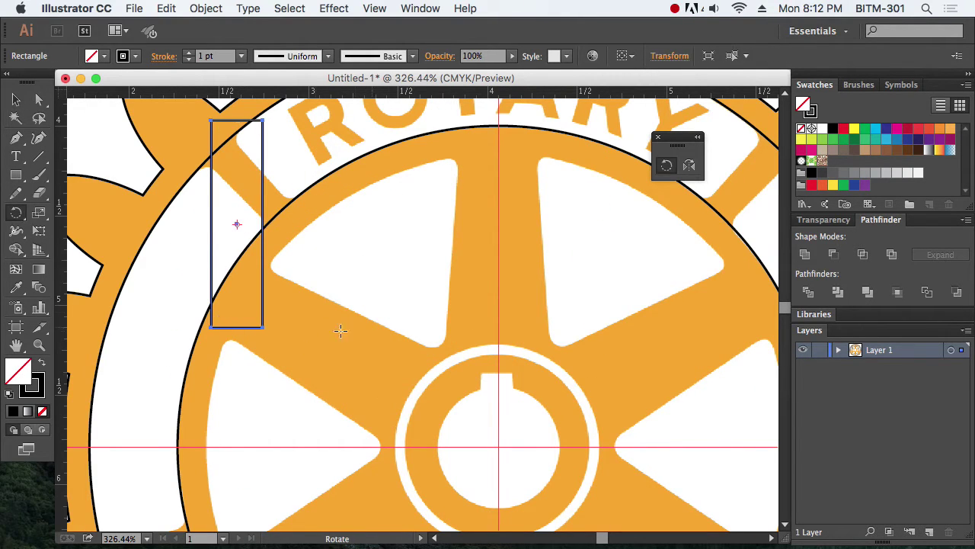
left_click_drag(328, 331, 401, 276)
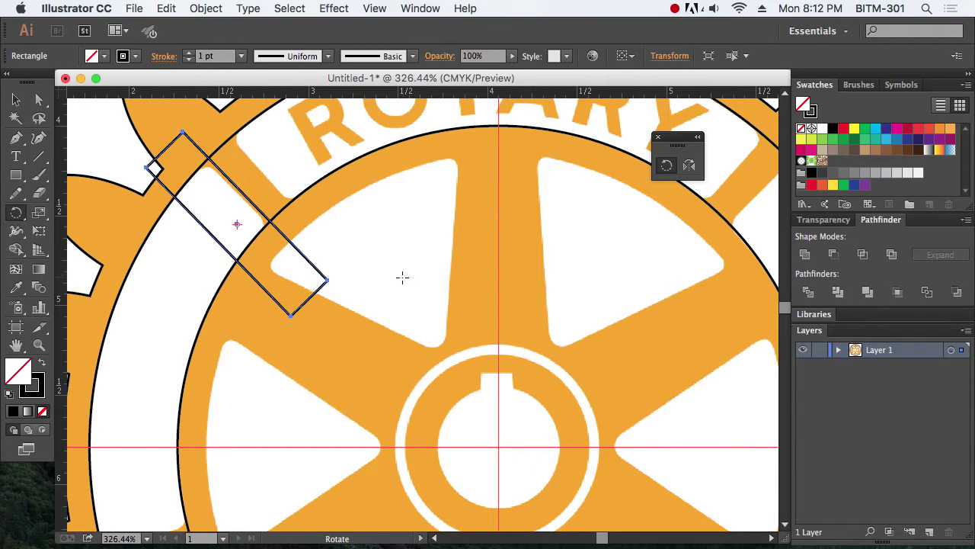
key("v")
left_click_drag(259, 282, 282, 267)
Remove the rectangle's stroke and move its corner anchor points to fit the edges of the upper-left divider
left_click(32, 388)
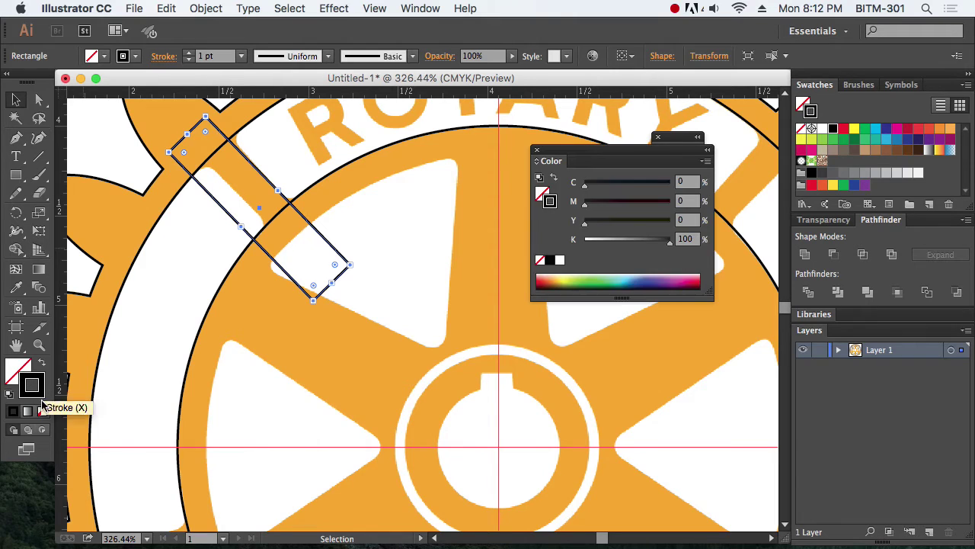
key("slash")
left_click(39, 99)
left_click_drag(311, 255, 368, 368)
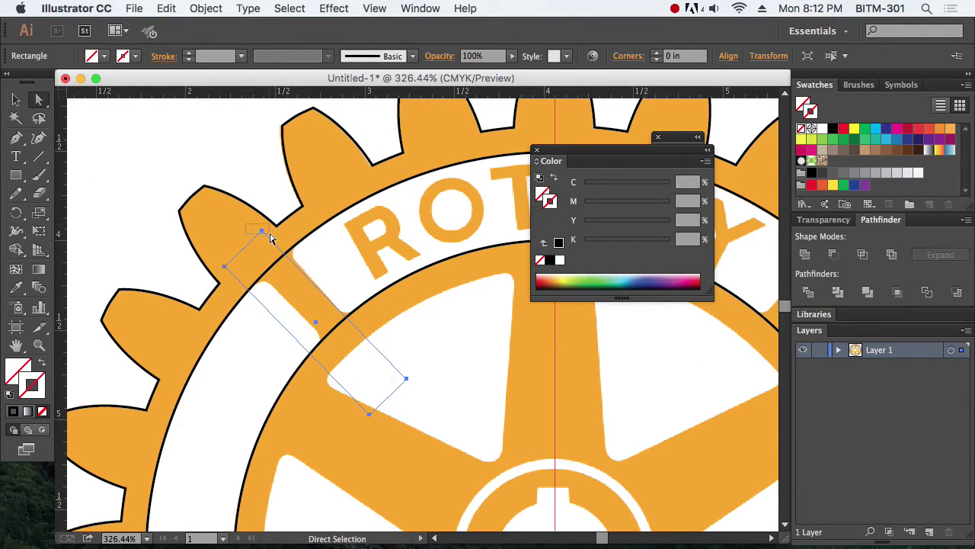
left_click_drag(262, 230, 266, 230)
left_click_drag(409, 381, 402, 382)
left_click_drag(370, 416, 391, 392)
left_click_drag(228, 270, 246, 261)
left_click_drag(392, 396, 347, 358)
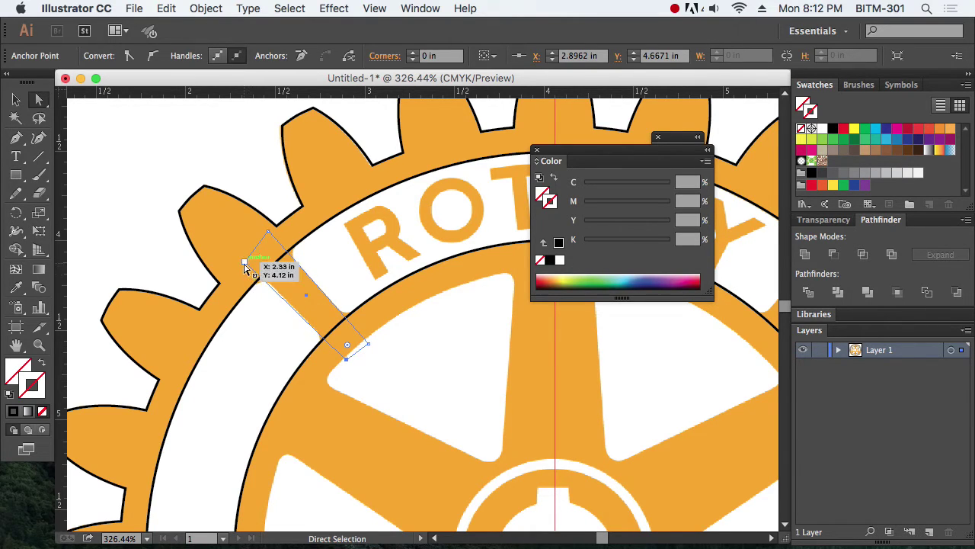
Move the divider rectangle's outer-left corner anchor to X 2.3364 in, Y 4.1054 in to fit the upper-left divider
left_click_drag(247, 263, 254, 264)
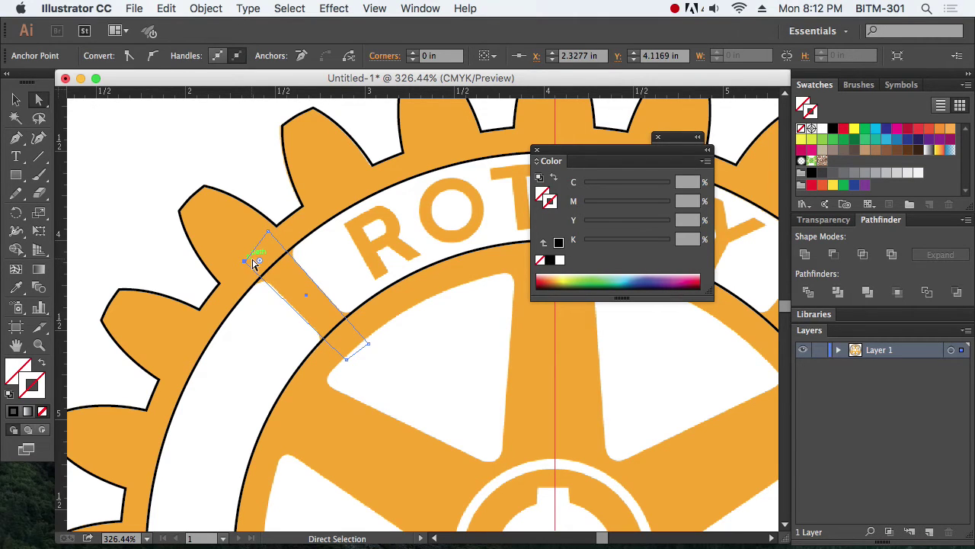
key("super+space")
left_click_drag(209, 224, 389, 342)
left_click_drag(225, 239, 230, 232)
Give the upper-left divider rectangle the default black stroke with no fill and deselect it
key("super+alt+space")
left_click(410, 379, "alt+super")
left_click(408, 376, "alt+super")
left_click(408, 375, "alt+super")
left_click(408, 374, "alt+super")
left_click(408, 373, "alt+super")
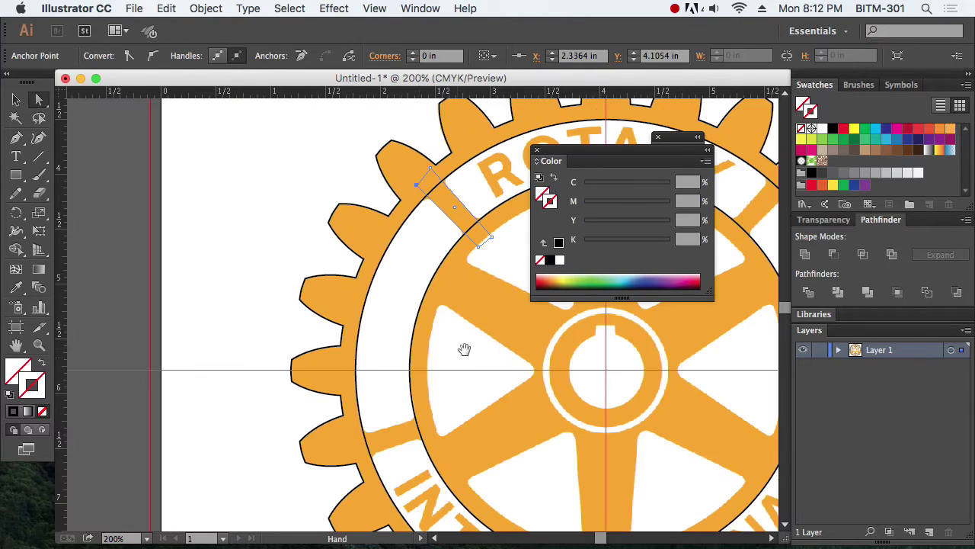
left_click_drag(464, 348, 354, 394)
left_click(10, 393)
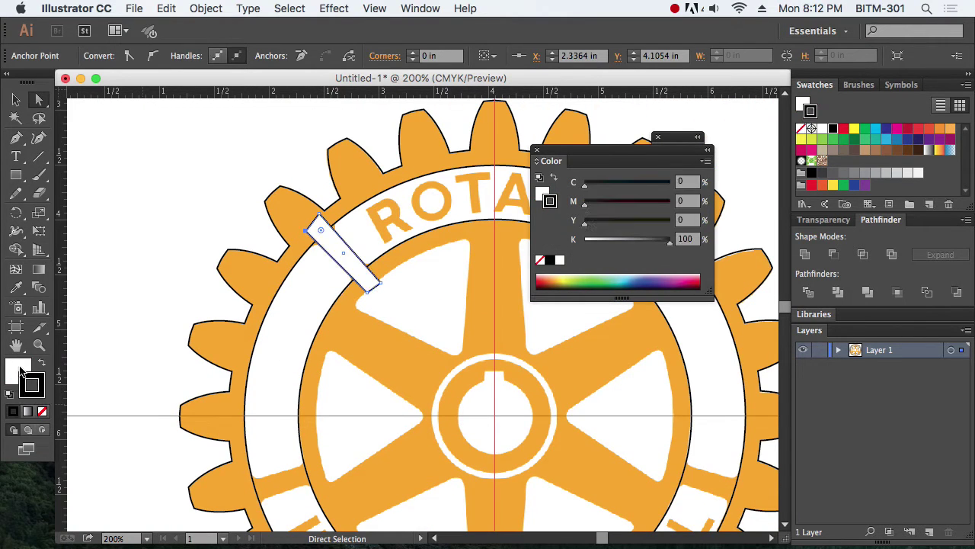
left_click(42, 412)
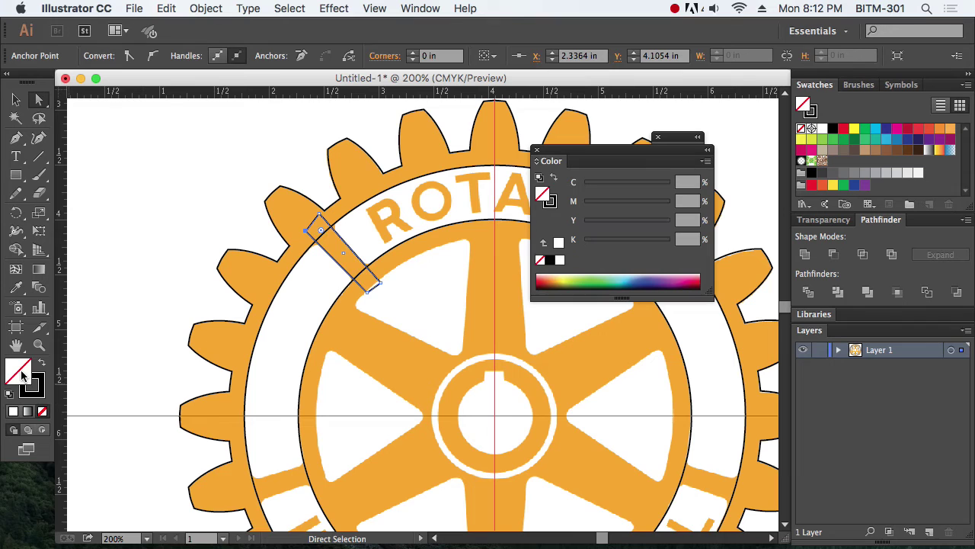
left_click(15, 99)
left_click(94, 151)
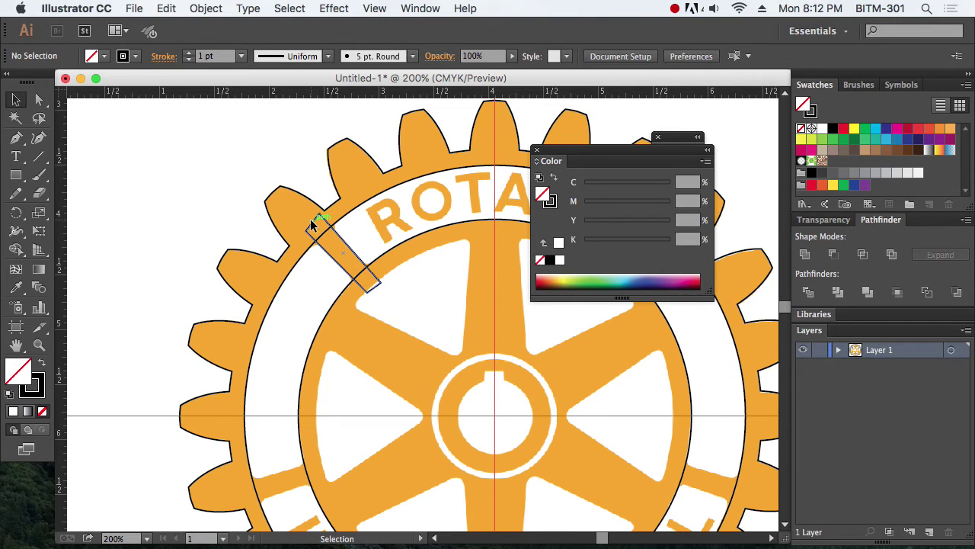
Rotate a copy of the upper-left divider rectangle around the wheel's centre onto the lower-left divider
left_click(310, 221)
left_click(483, 397, "alt+super")
left_click_drag(467, 361, 427, 377)
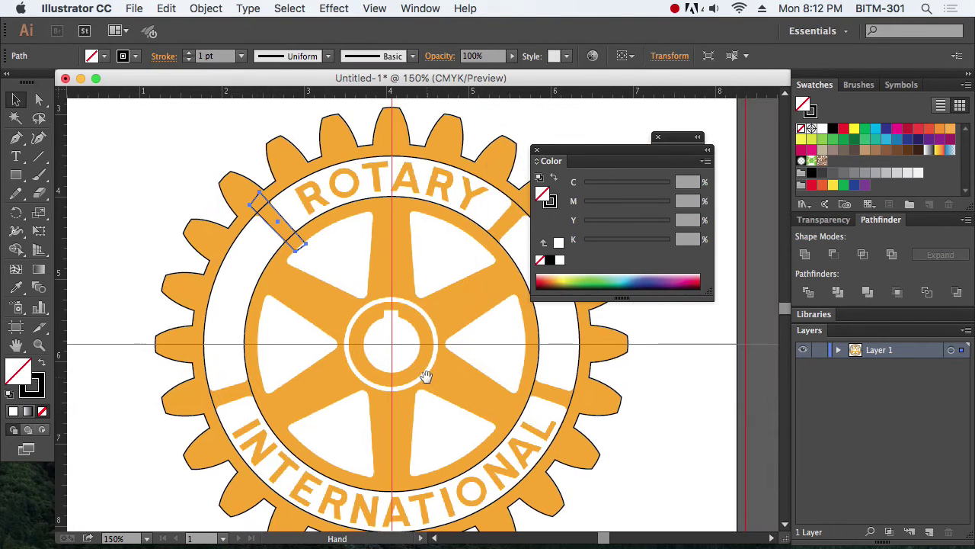
left_click(537, 149)
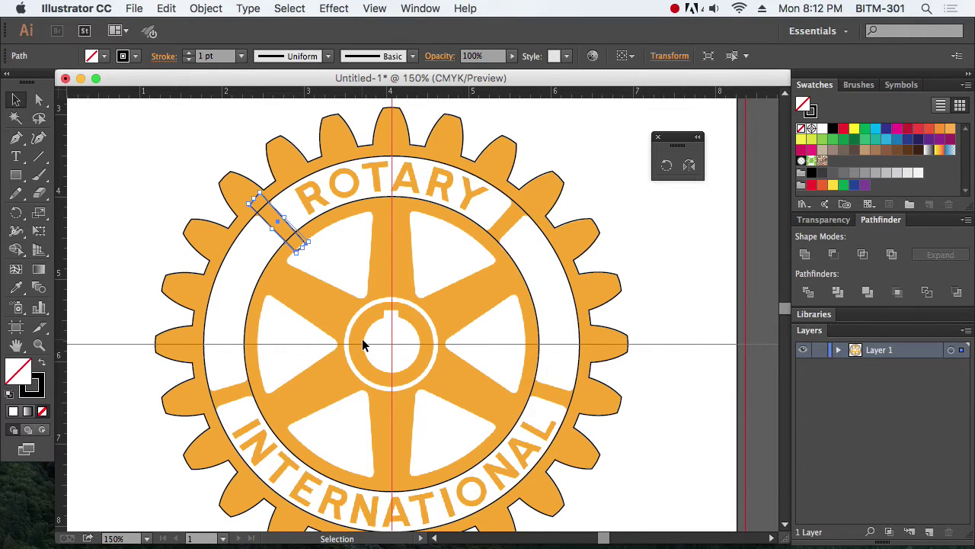
key("r")
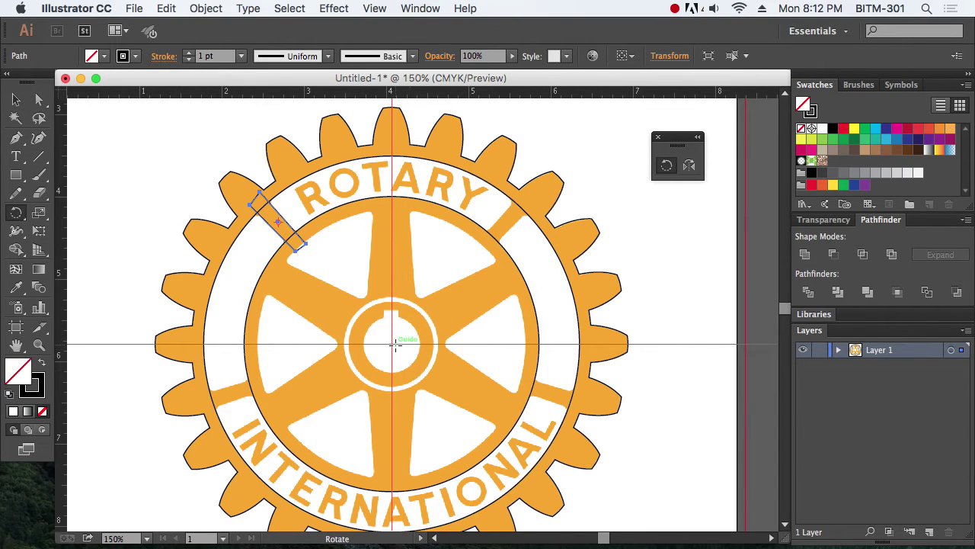
left_click(391, 342)
left_click_drag(335, 202, 183, 333)
Rotate another copy of the rectangle around the wheel's centre onto the lower-right divider and align it with the artwork
key("super+minus")
key("super+minus")
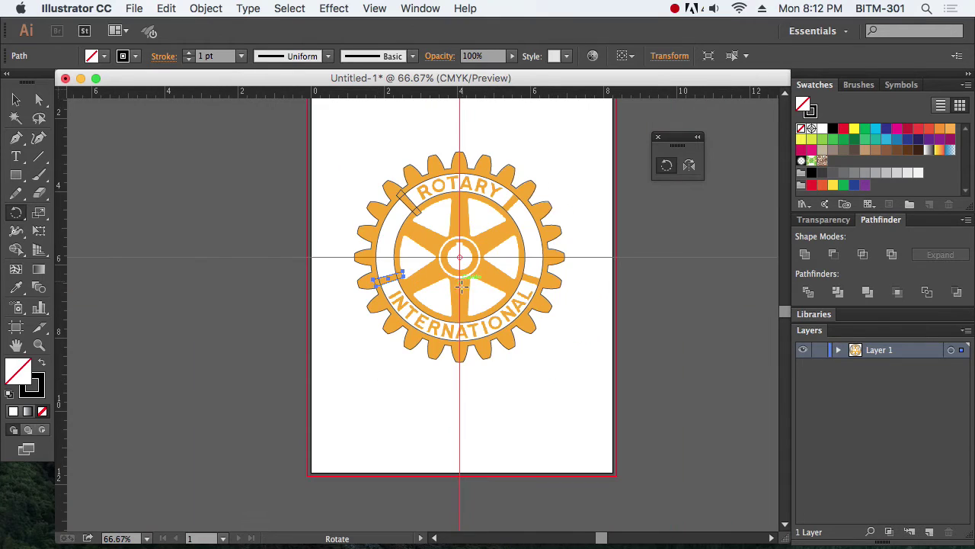
left_click_drag(391, 357, 730, 156)
key("super+space")
left_click_drag(503, 255, 660, 317)
key("space")
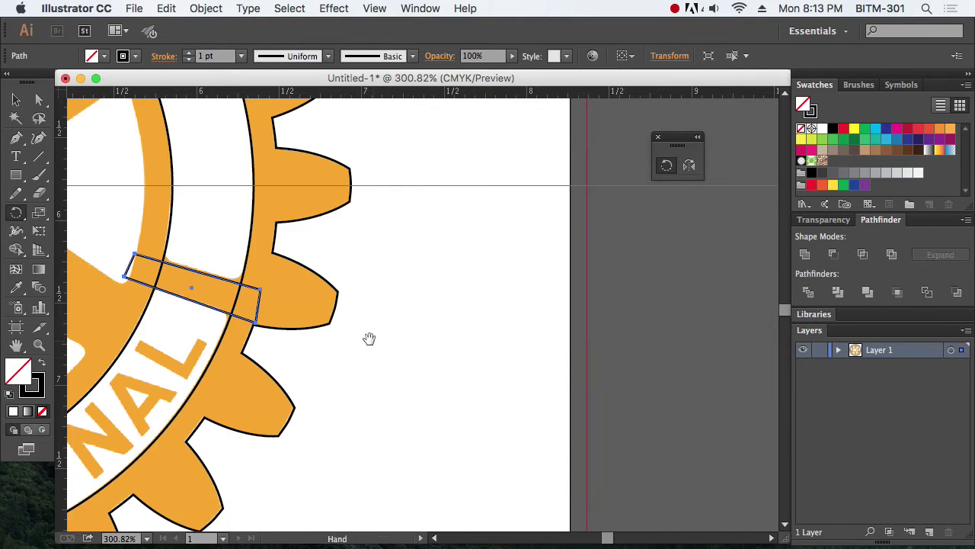
left_click_drag(354, 322, 601, 355)
left_click_drag(538, 315, 684, 349)
left_click_drag(688, 396, 699, 375)
Rotate a copy of the lower-right rectangle around the wheel's centre onto the upper-right divider and fine-tune its angle
key("alt+super+space")
left_click(412, 245)
left_click(411, 245)
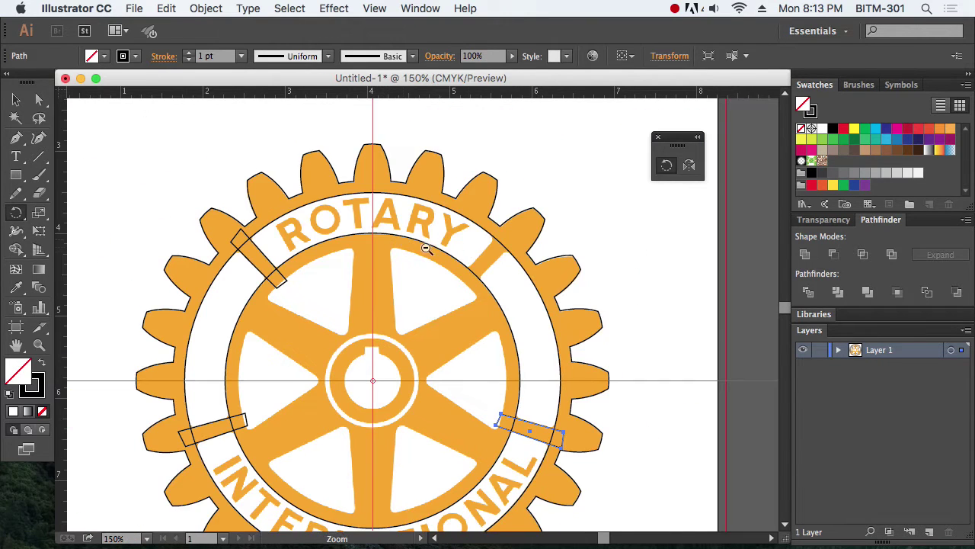
key("space")
left_click_drag(468, 251, 472, 180)
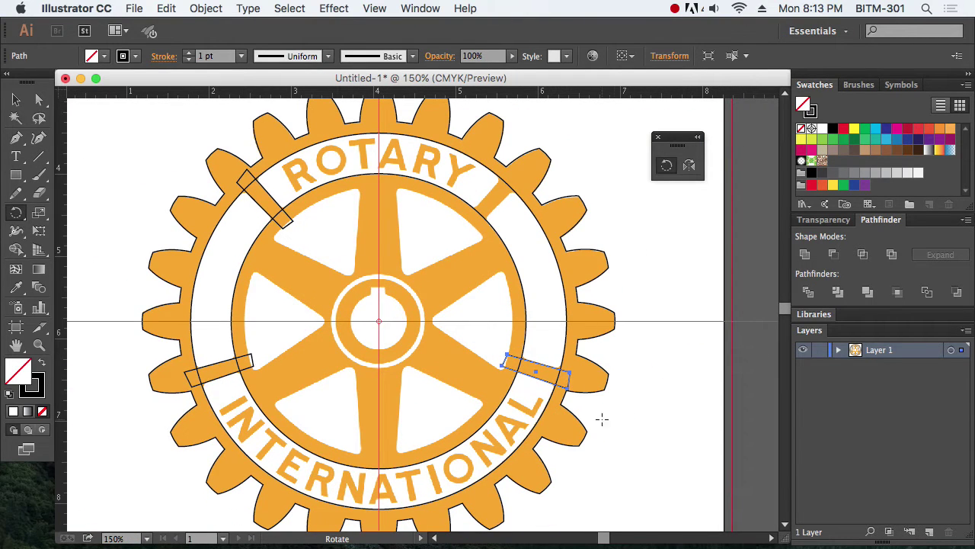
left_click_drag(602, 419, 542, 134)
left_click_drag(572, 161, 576, 160)
key("super+space")
left_click_drag(490, 167, 620, 243)
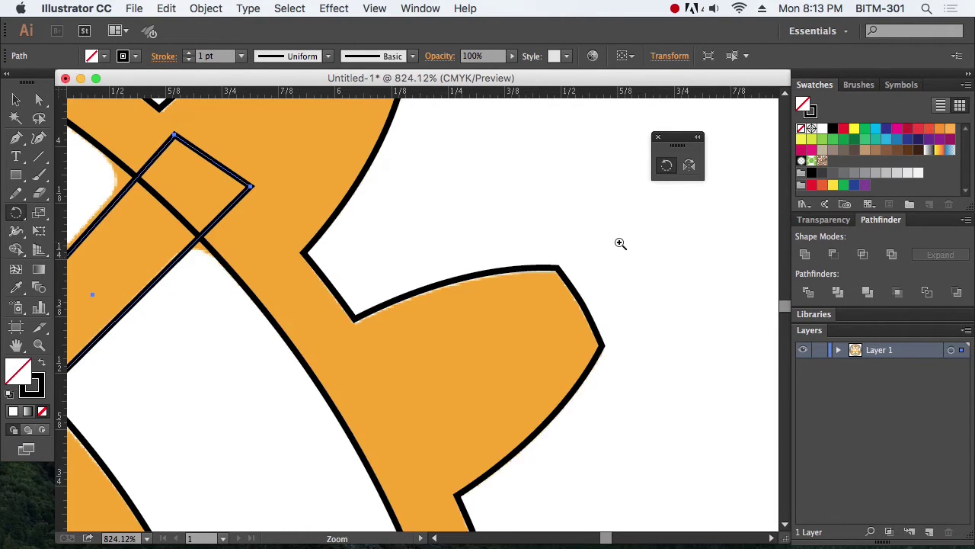
key("space")
left_click_drag(516, 257, 616, 313)
left_click_drag(494, 304, 598, 350)
left_click_drag(487, 327, 579, 337)
left_click_drag(576, 237, 566, 233)
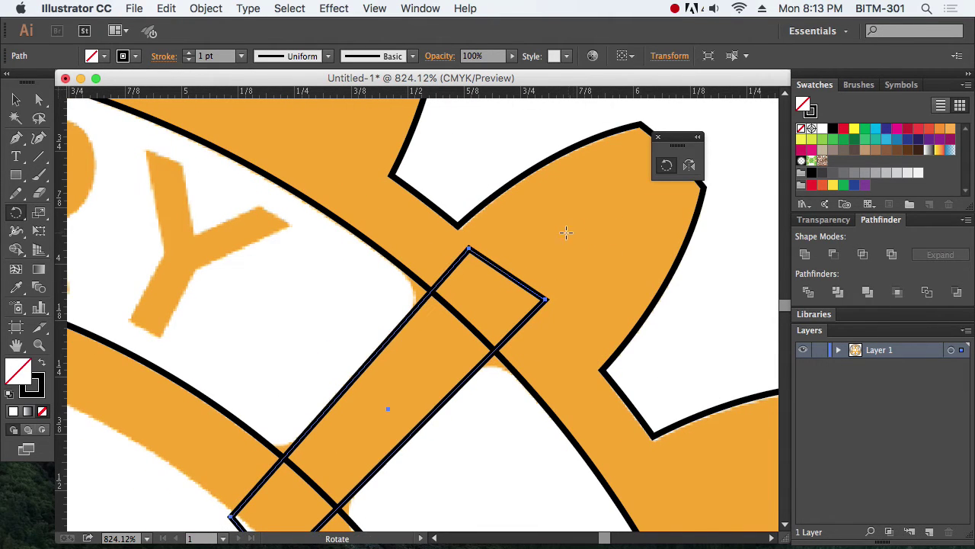
Select the outer gear outline and hide it, leaving nothing selected
left_click(369, 331, "alt+super")
left_click(371, 332, "alt+super")
left_click(370, 333, "alt+super")
left_click(371, 333, "alt+super")
left_click(371, 333, "alt+super")
left_click(371, 330, "alt+super")
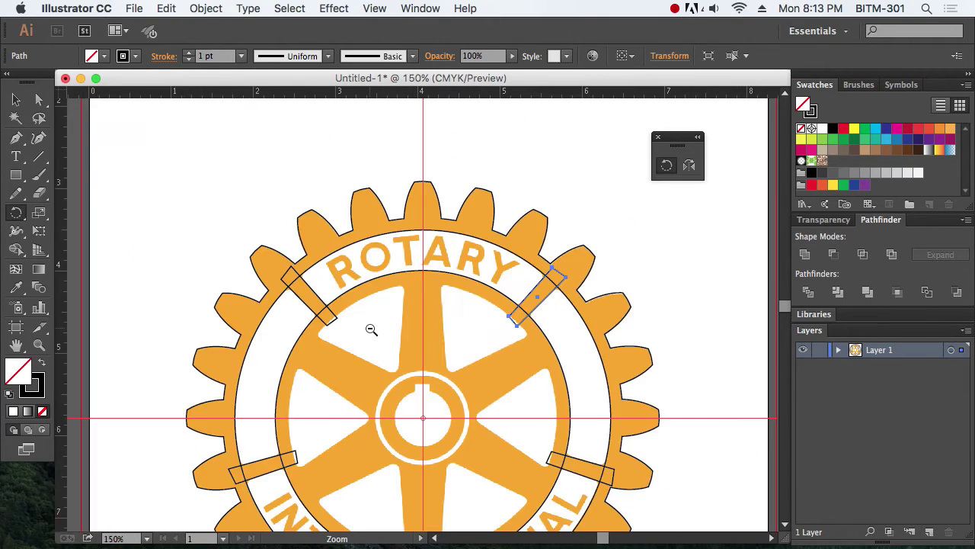
left_click(371, 329, "alt+super")
left_click(371, 329, "alt+super")
left_click_drag(483, 349, 418, 313)
left_click(16, 100)
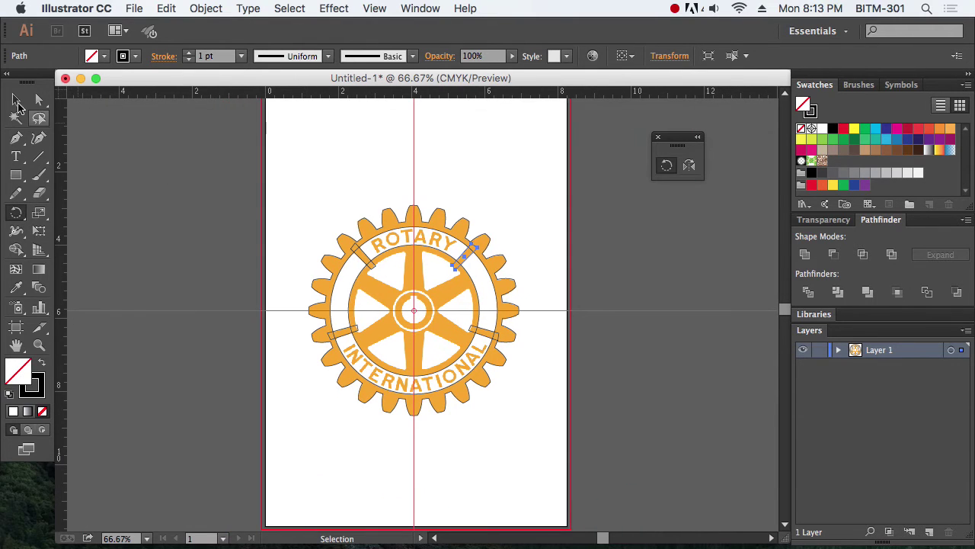
left_click(127, 171)
left_click_drag(247, 185, 613, 413)
left_click_drag(536, 203, 599, 288)
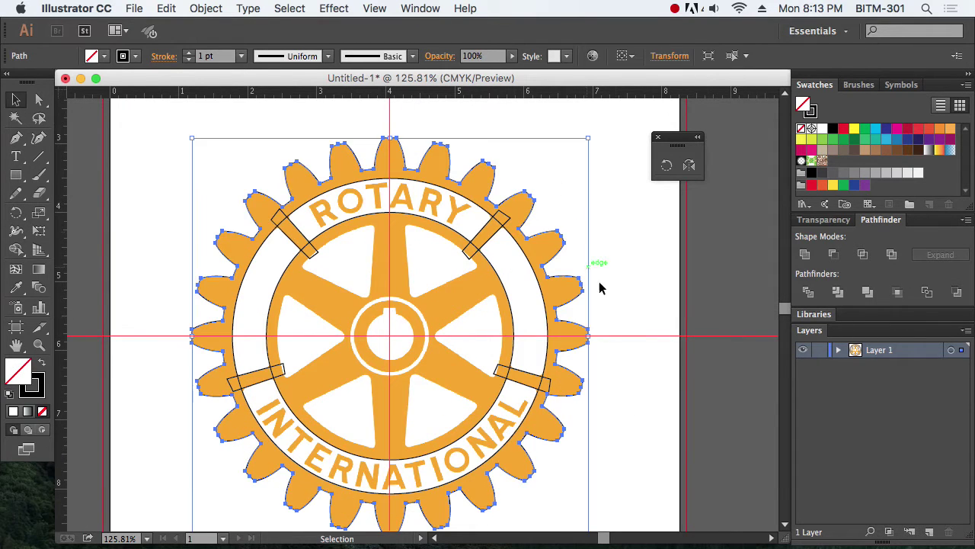
key("super+shift+a")
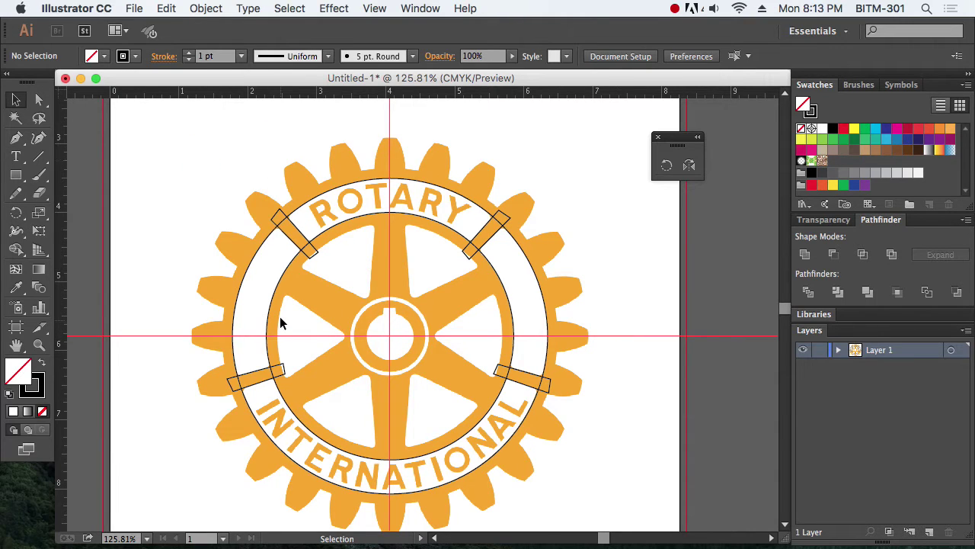
Split the ring and the four divider rectangles with Pathfinder Divide, ungroup the pieces and deselect them
left_click_drag(187, 175, 632, 472)
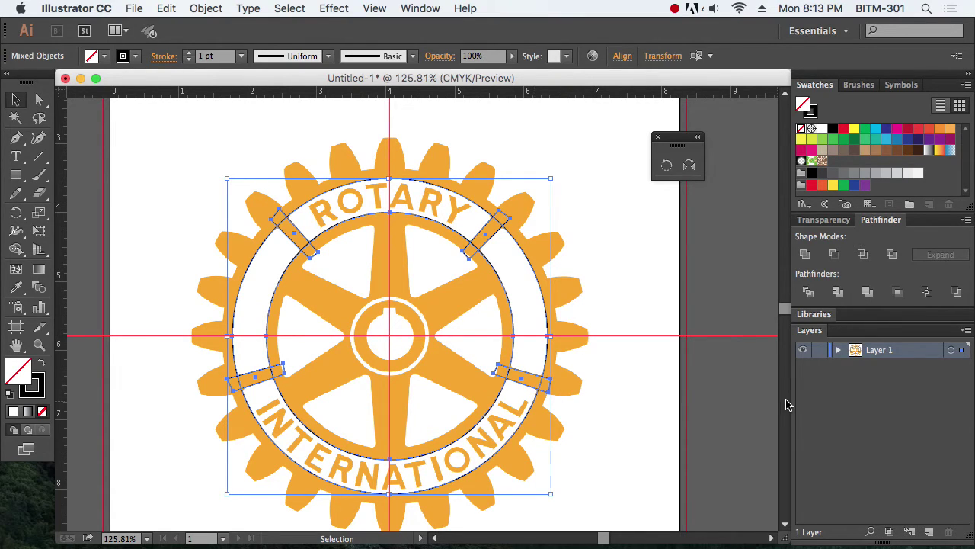
left_click(808, 292)
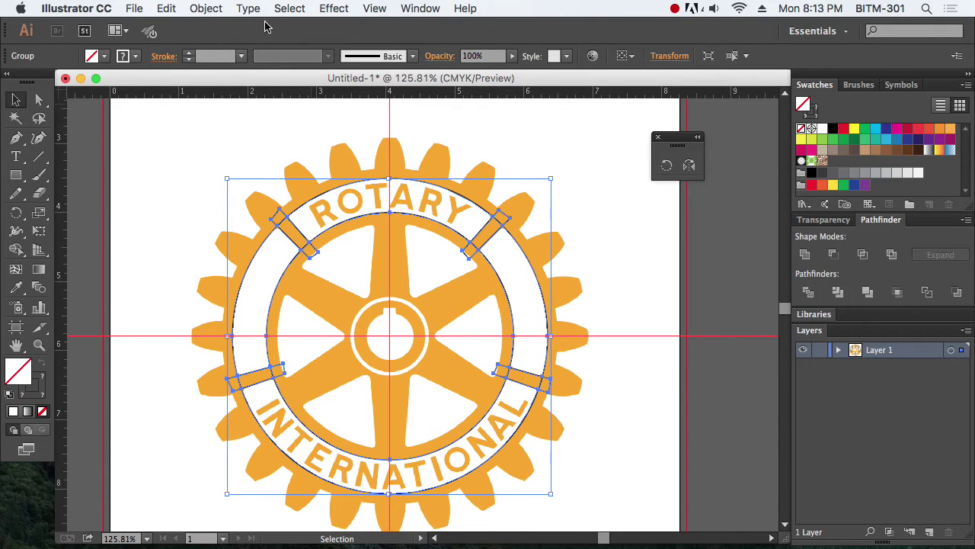
left_click(206, 8)
left_click(231, 82)
left_click(580, 408)
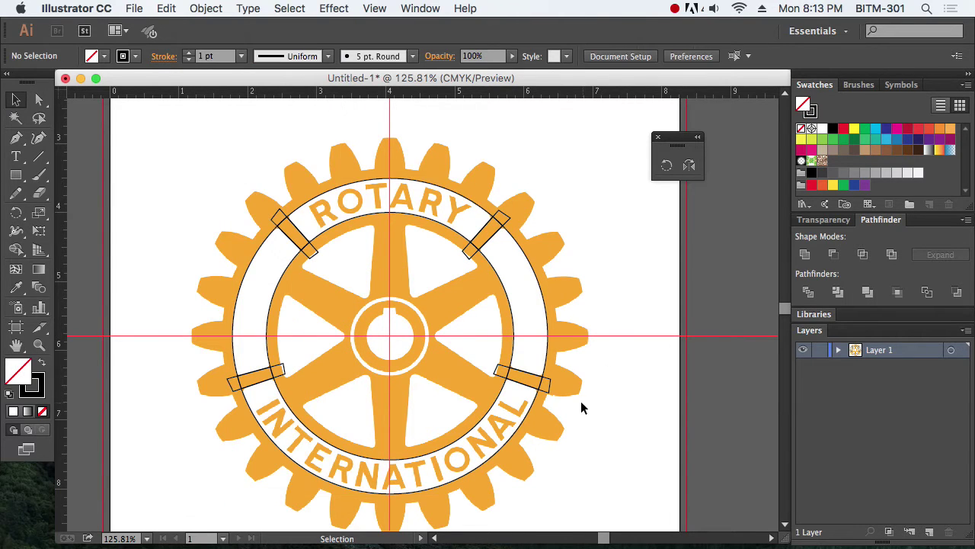
Delete the divided pieces covering the lower-right divider, opening a gap in the lettering band
left_click(542, 385)
key("Delete")
left_click_drag(509, 378, 509, 379)
key("Delete")
Delete the divided pieces over the lower-left divider, undoing the accidental removal of the left band segment
left_click_drag(286, 377, 279, 370)
key("Delete")
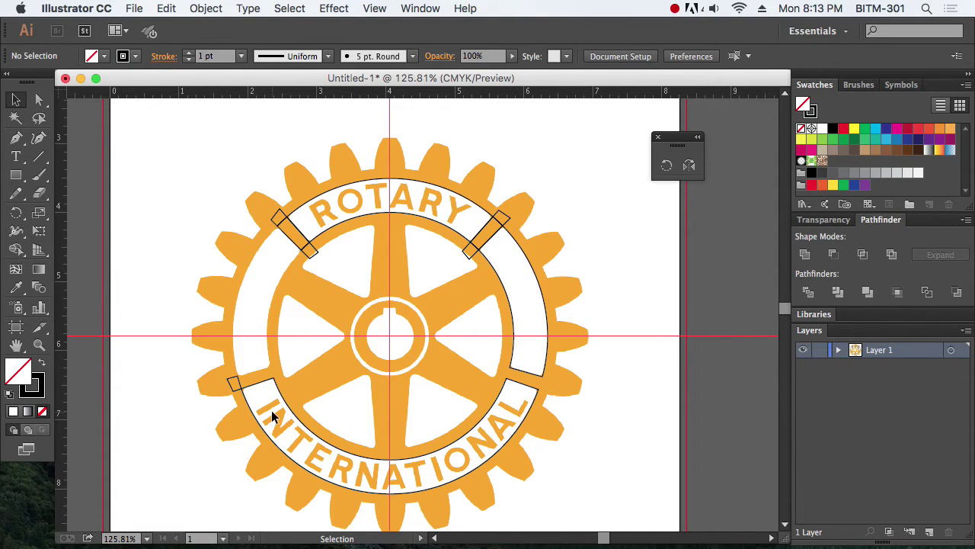
key("super+z")
left_click(306, 372)
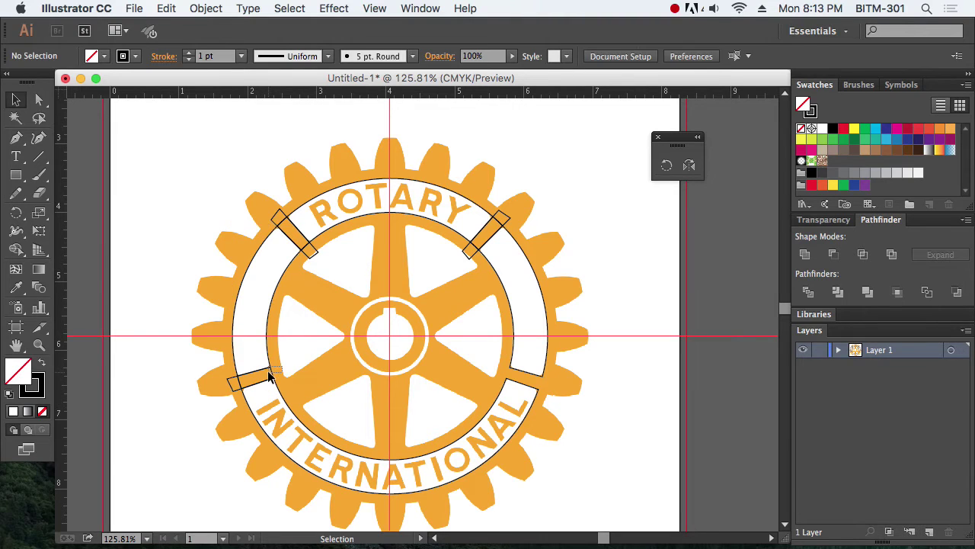
left_click_drag(268, 371, 251, 390)
left_click(335, 379)
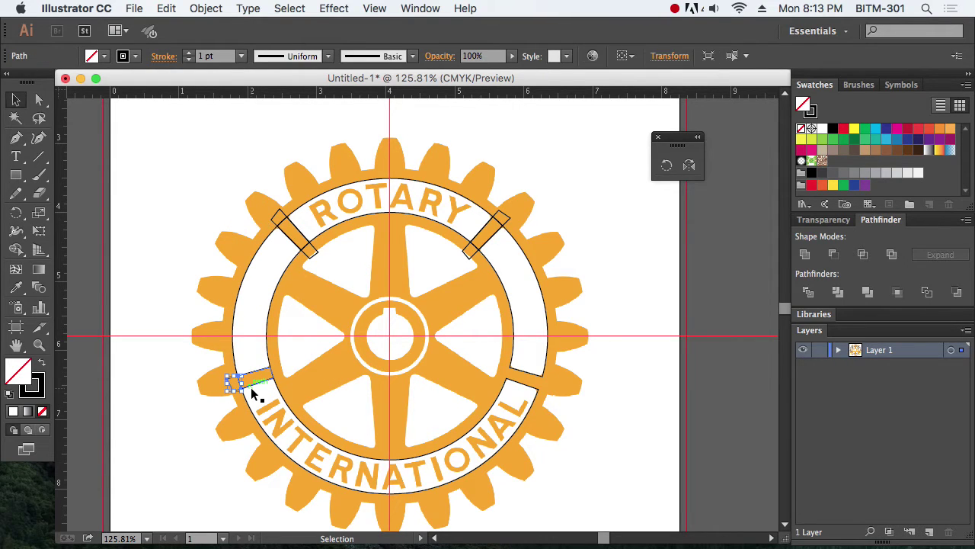
key("Delete")
key("super+space")
left_click_drag(193, 353, 338, 423)
key("v")
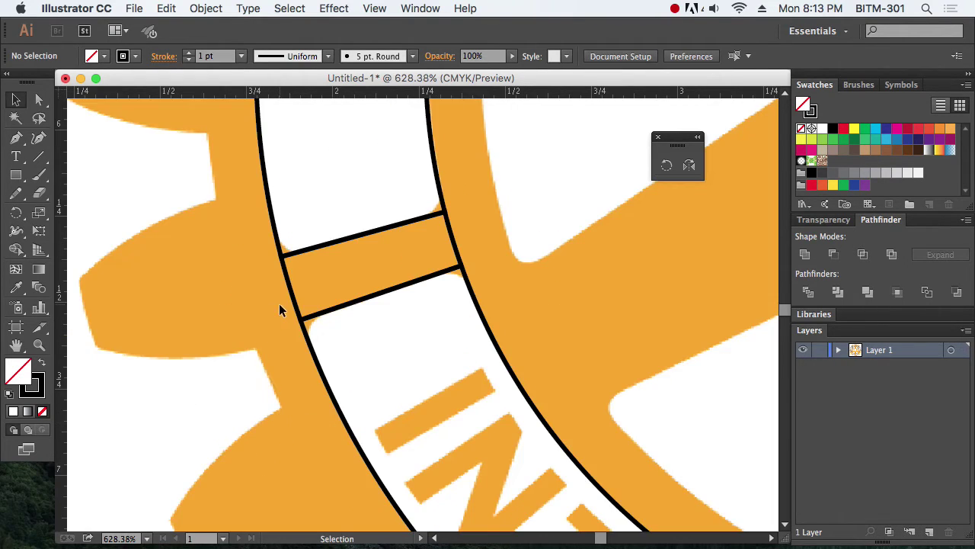
left_click(321, 298)
key("Delete")
Delete the divided pieces covering the upper-left divider, including both ends that overhang the band
key("super+alt+space")
left_click(515, 233, "alt+super")
left_click(515, 234, "alt+super")
left_click(515, 233, "alt+super")
left_click(515, 233, "alt+super")
key("space")
left_click_drag(447, 242, 459, 292)
left_click_drag(391, 339, 345, 303)
left_click(407, 315)
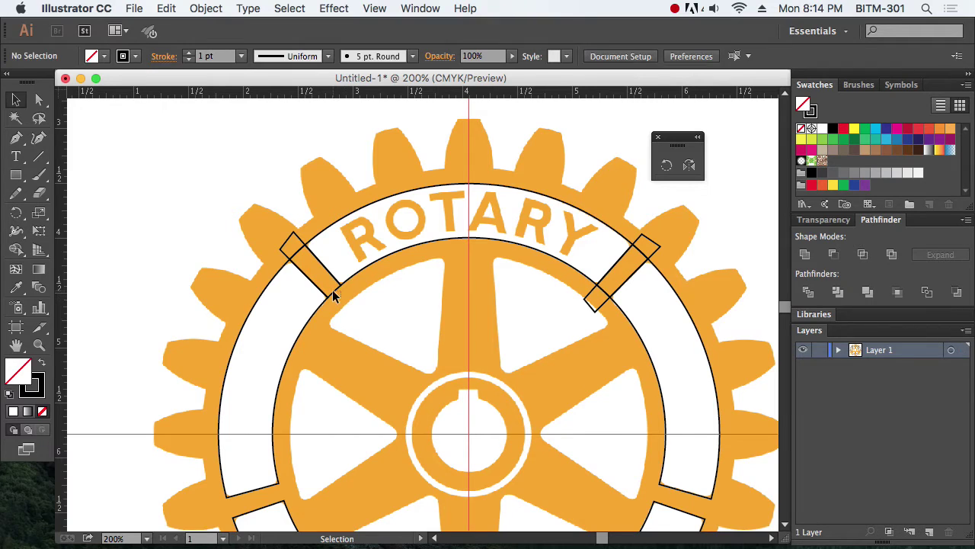
left_click(332, 289)
key("Delete")
left_click_drag(272, 223, 298, 259)
key("Delete")
Delete the divided pieces covering the upper-right divider so the band consists of four separate segments
left_click_drag(593, 306, 588, 303)
key("Delete")
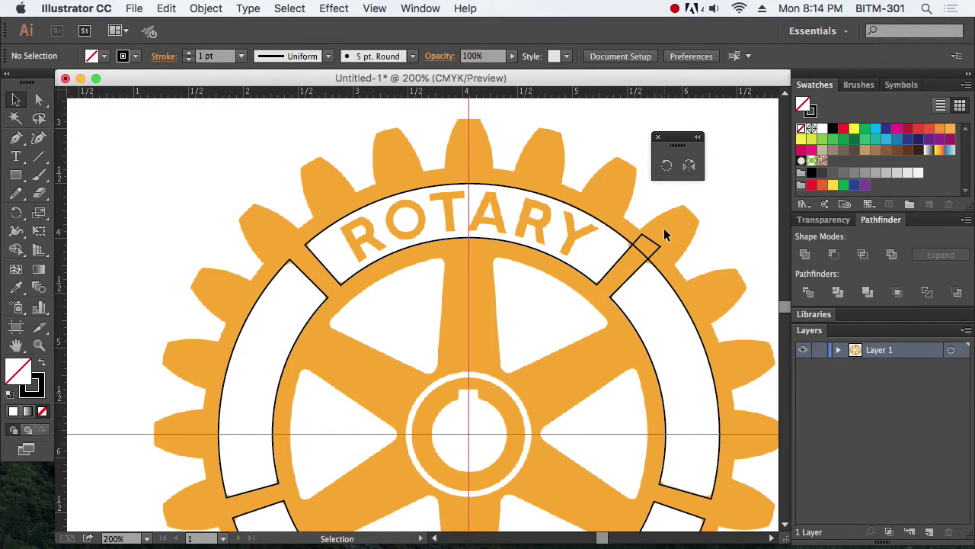
left_click_drag(664, 229, 639, 258)
key("Delete")
key("c")
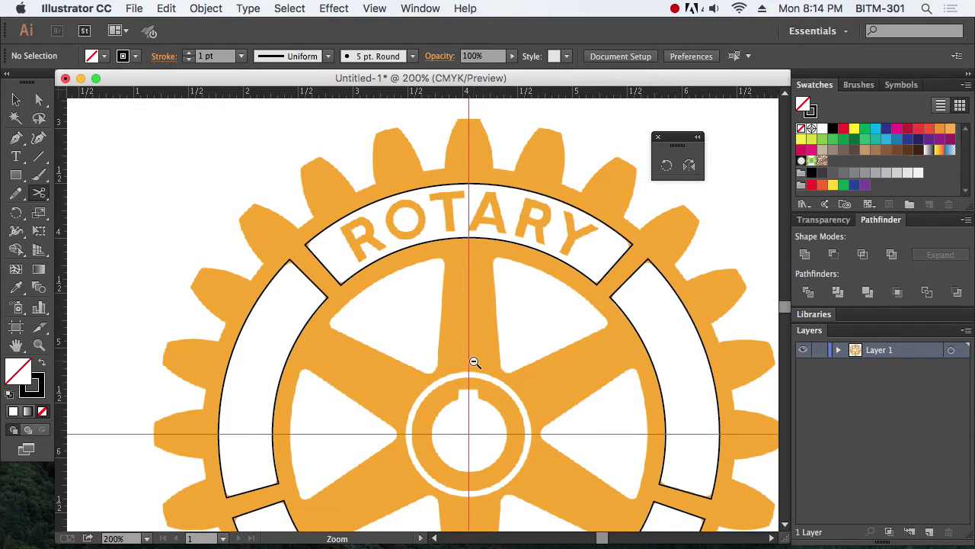
key("super+1")
left_click(499, 412)
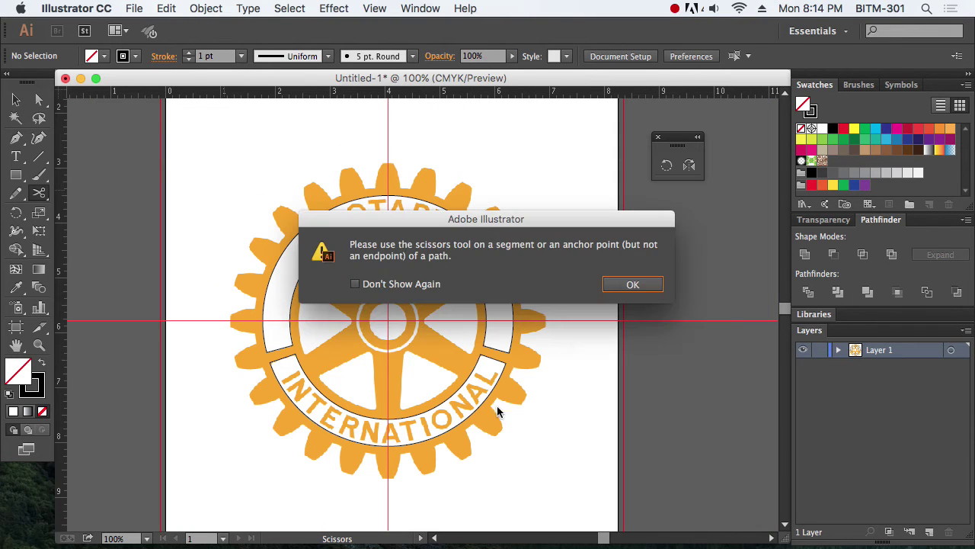
left_click(632, 284)
Select all four band segments, round their corners to about 0.08 in to match the logo, and deselect them
left_click(15, 99)
left_click_drag(177, 157, 276, 253)
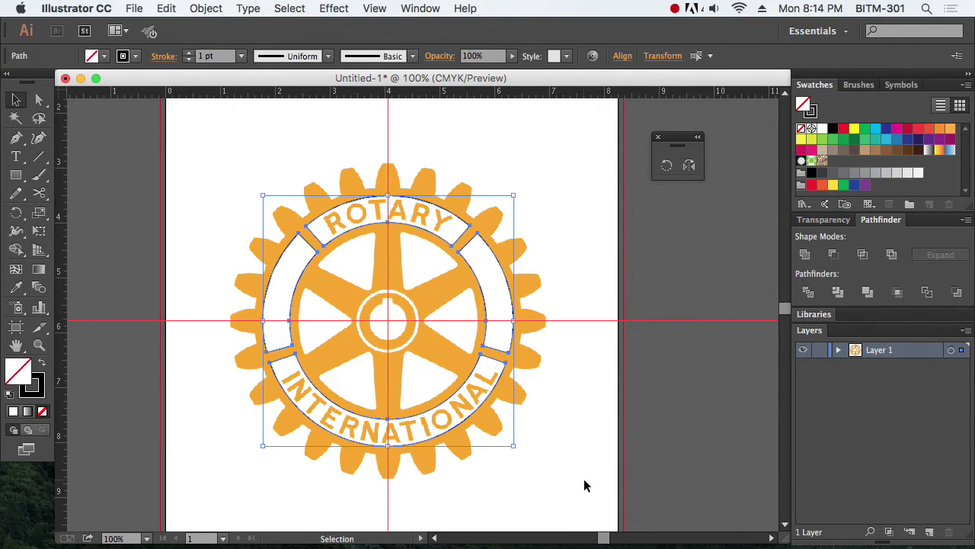
left_click(38, 102)
key("super+space")
left_click_drag(260, 197, 431, 285)
left_click_drag(336, 327, 342, 320)
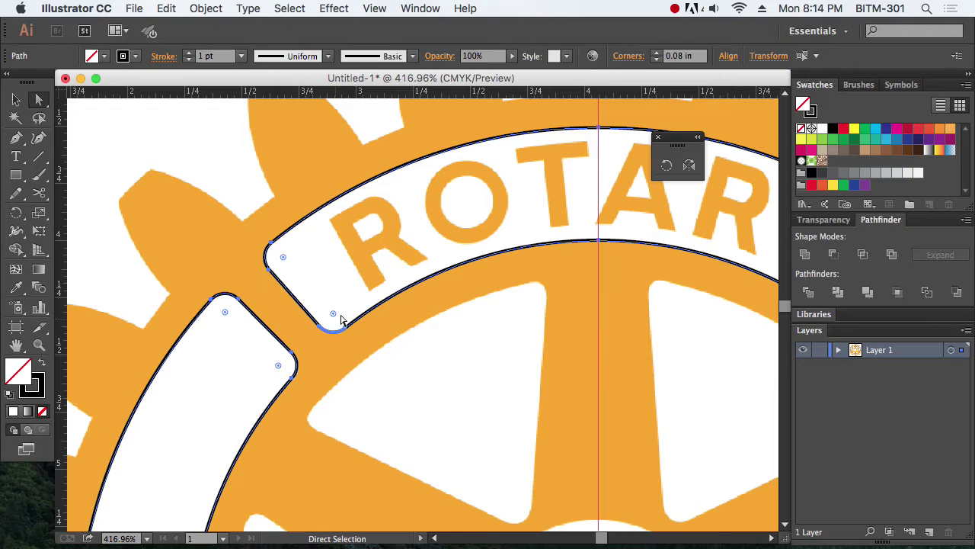
left_click(485, 325)
Check the rounded corners of the four band segments all around the wheel against the traced logo
key("super+alt+space")
left_click(572, 385)
left_click(571, 386)
left_click_drag(473, 367, 595, 306)
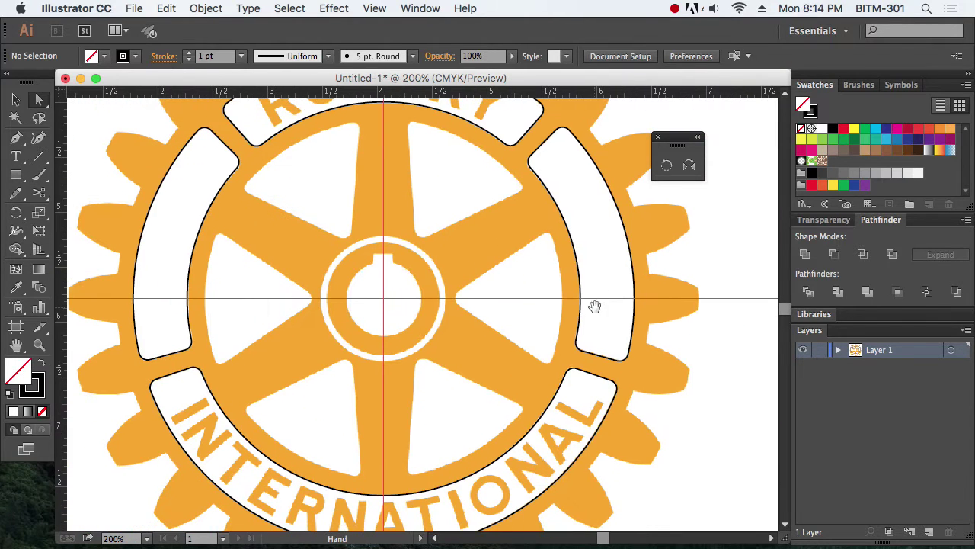
left_click_drag(525, 355, 581, 275)
left_click(521, 254, "alt+super")
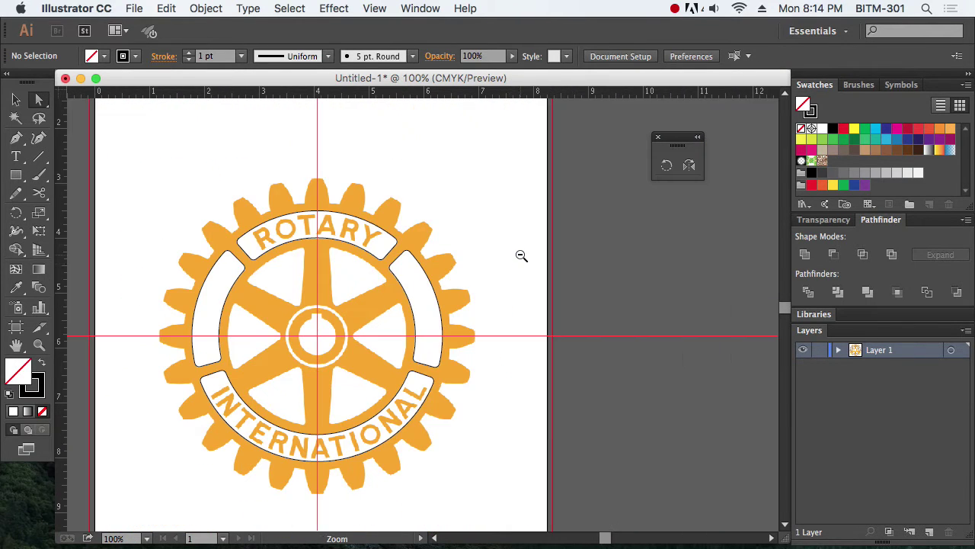
left_click_drag(422, 264, 468, 218)
left_click_drag(188, 152, 627, 451)
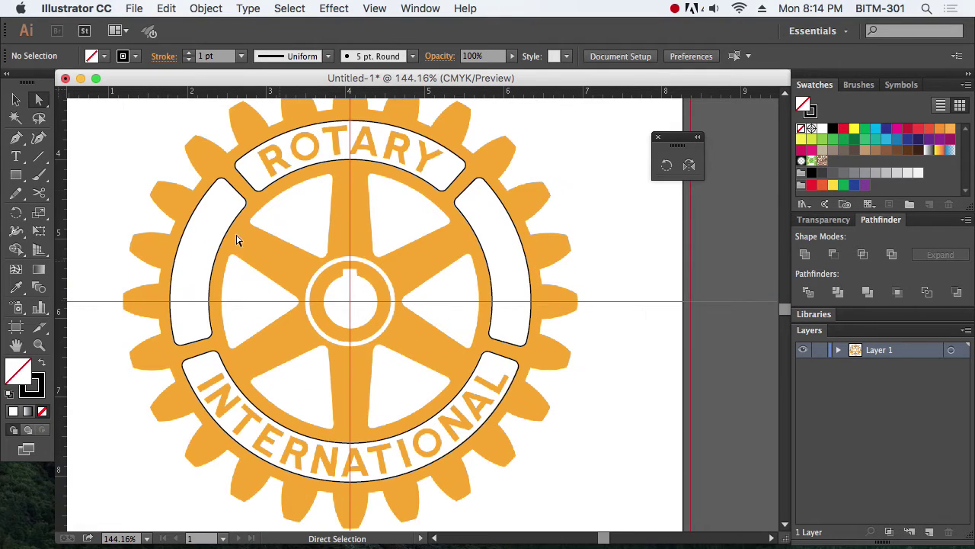
key("v")
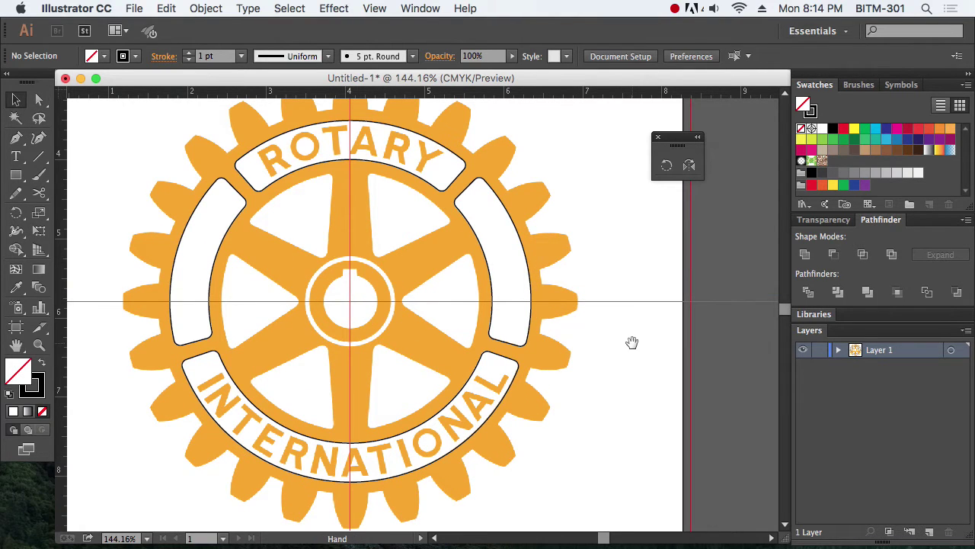
Draw a closed triangle with the Pen tool over the wheel's upper-left white window, placing its points at the window's three corners
left_click_drag(631, 342, 671, 359)
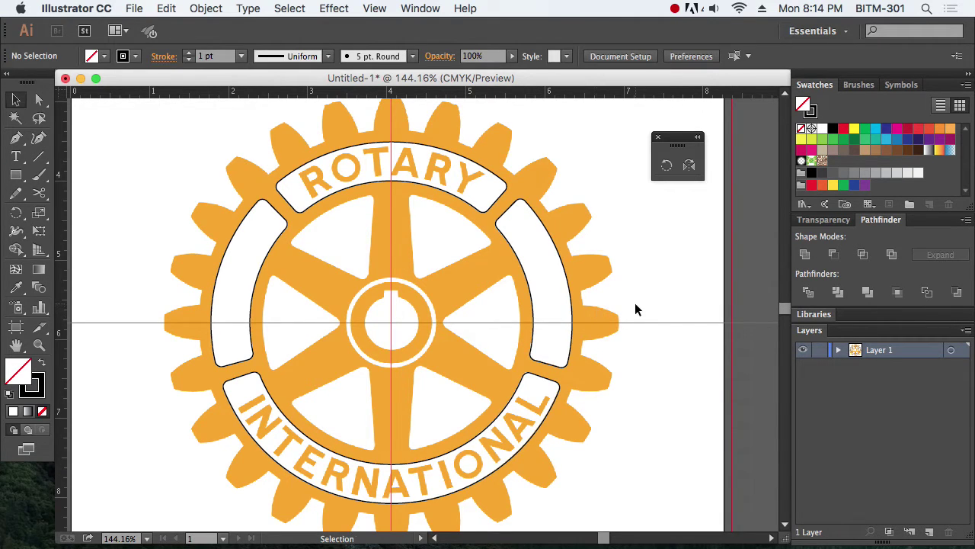
key("super+alt")
key("super+space")
left_click_drag(255, 188, 440, 317)
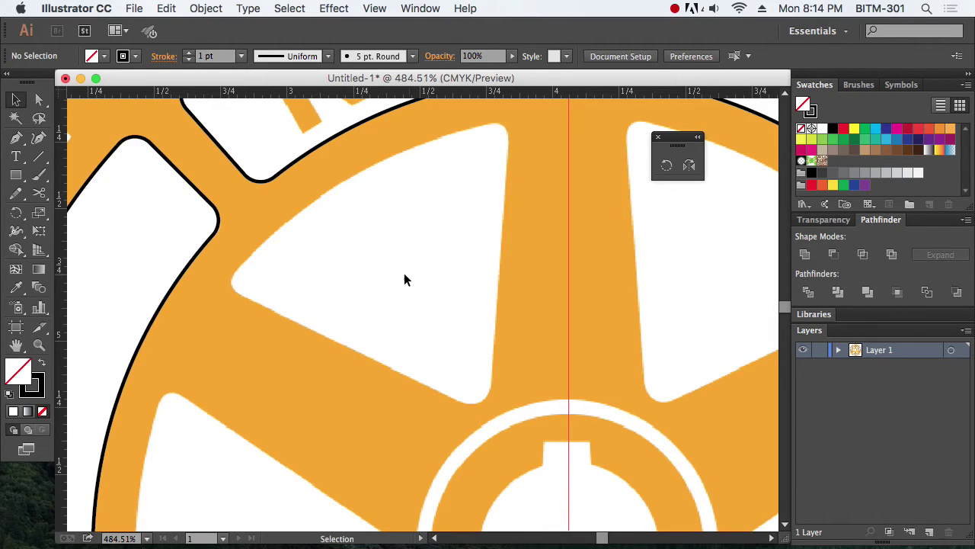
left_click_drag(419, 256, 411, 273)
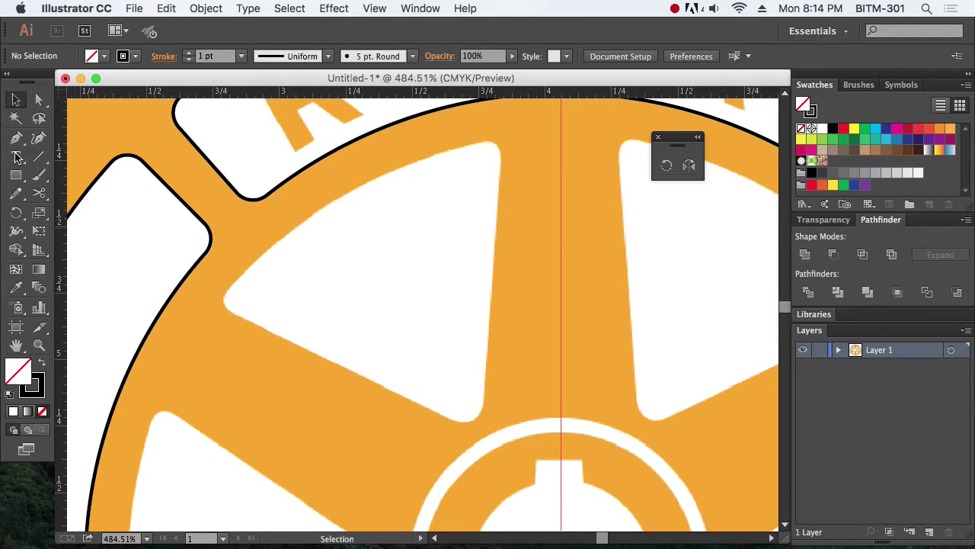
left_click(17, 137)
left_click(211, 302)
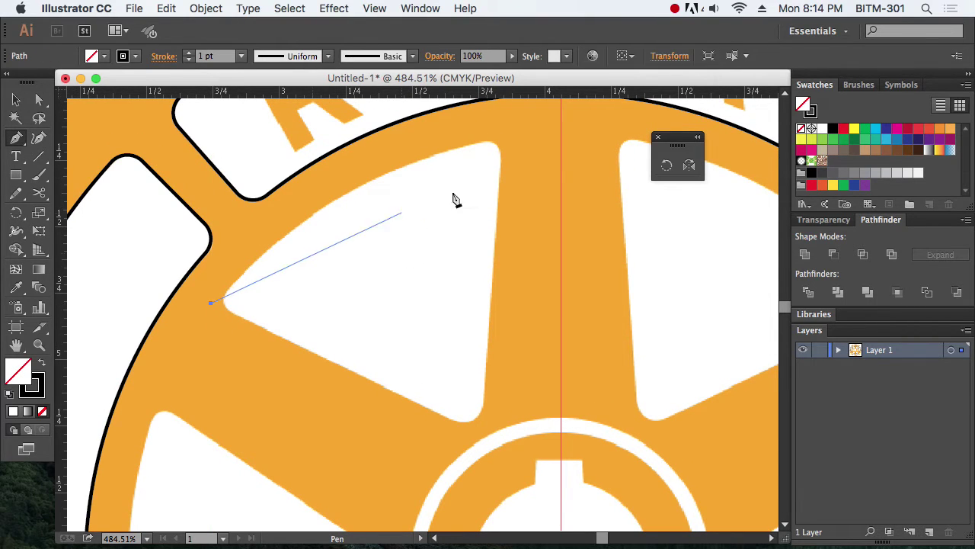
left_click(519, 129)
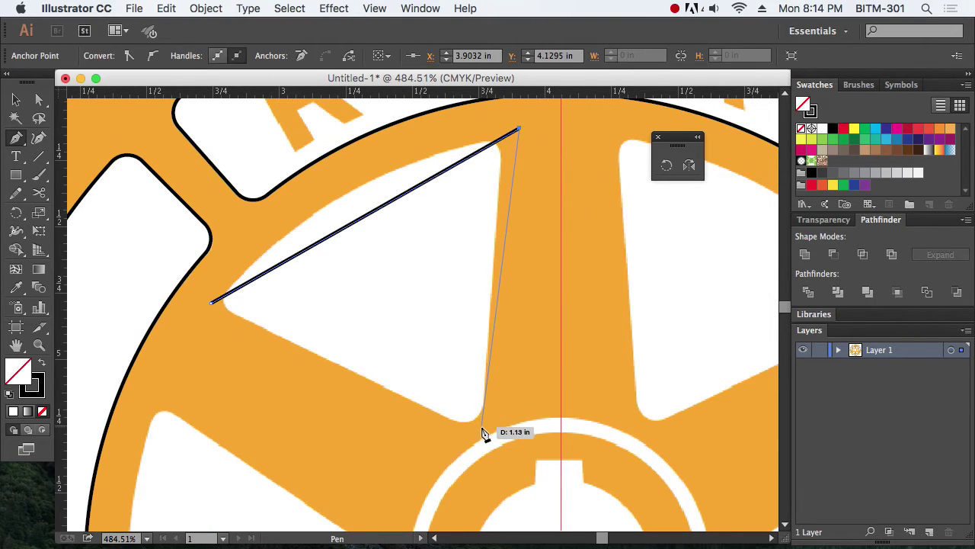
left_click(481, 424)
left_click(211, 303)
Move the triangle's upper anchor so its inner side follows the window's edge, and remove the triangle's stroke
left_click(39, 99)
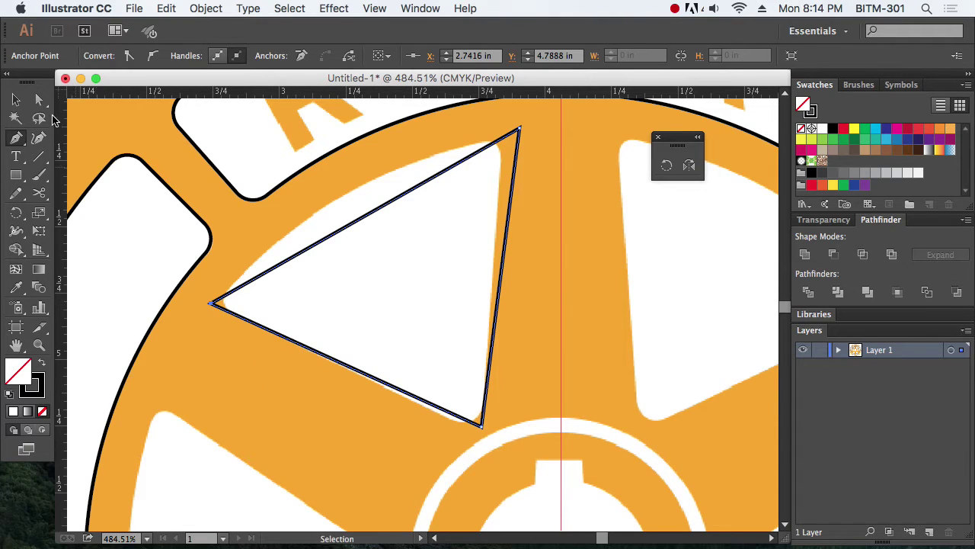
left_click_drag(519, 129, 502, 124)
left_click(34, 388)
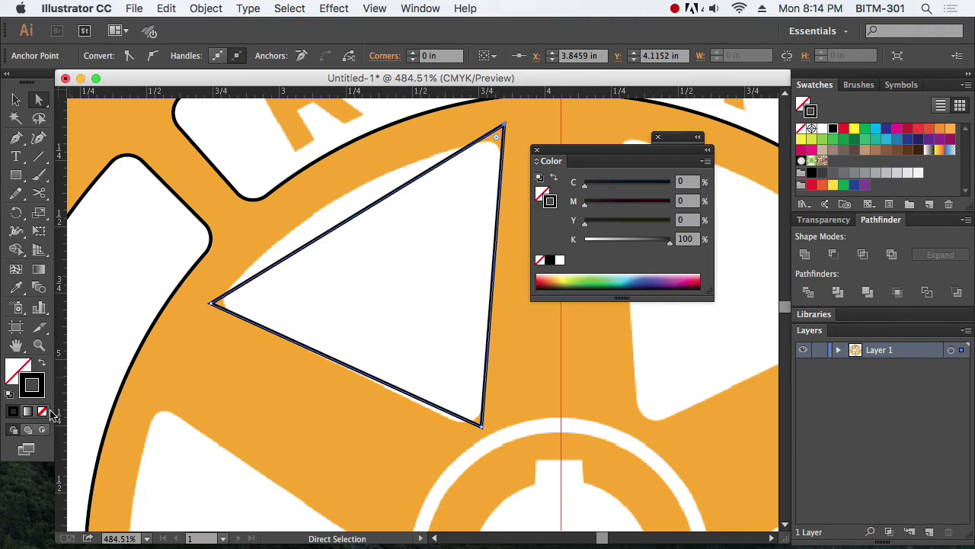
left_click(43, 411)
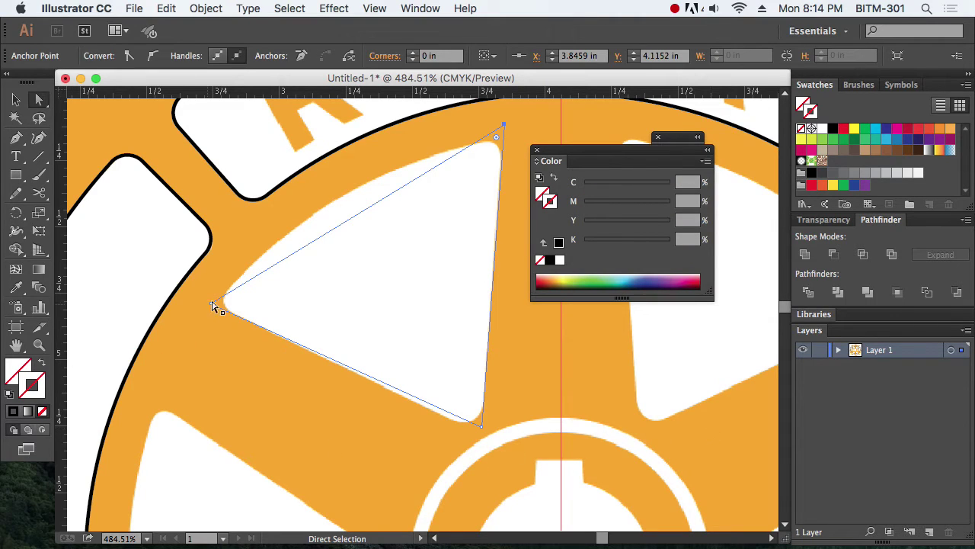
Round the triangle's lower corner near the hub to about 0.07 in to match the logo
left_click_drag(481, 430, 463, 402)
left_click_drag(480, 291, 500, 351)
left_click_drag(587, 161, 677, 247)
Add an anchor point midway along the triangle's outer side, pull it out to the rim, and round it to about 1.65 in
left_click(18, 144)
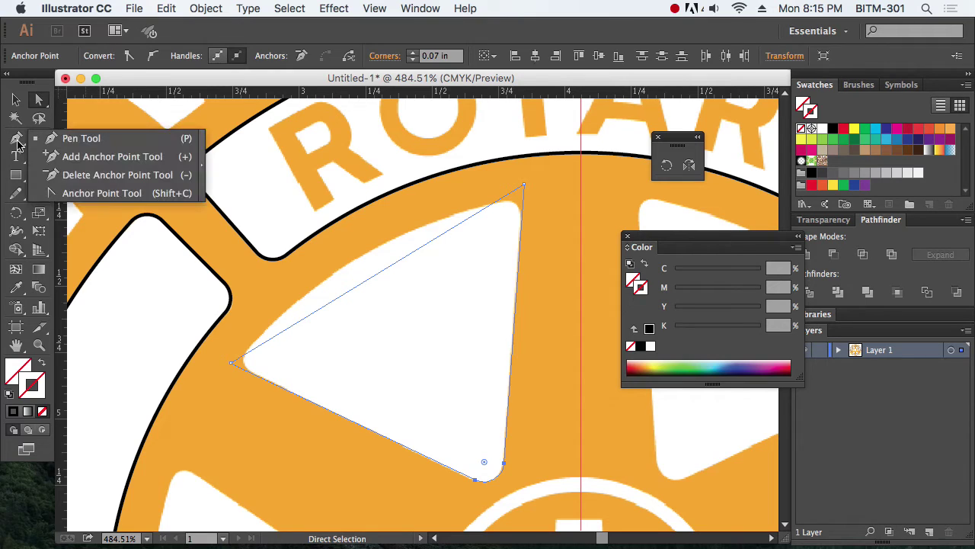
left_click(95, 157)
left_click(363, 281)
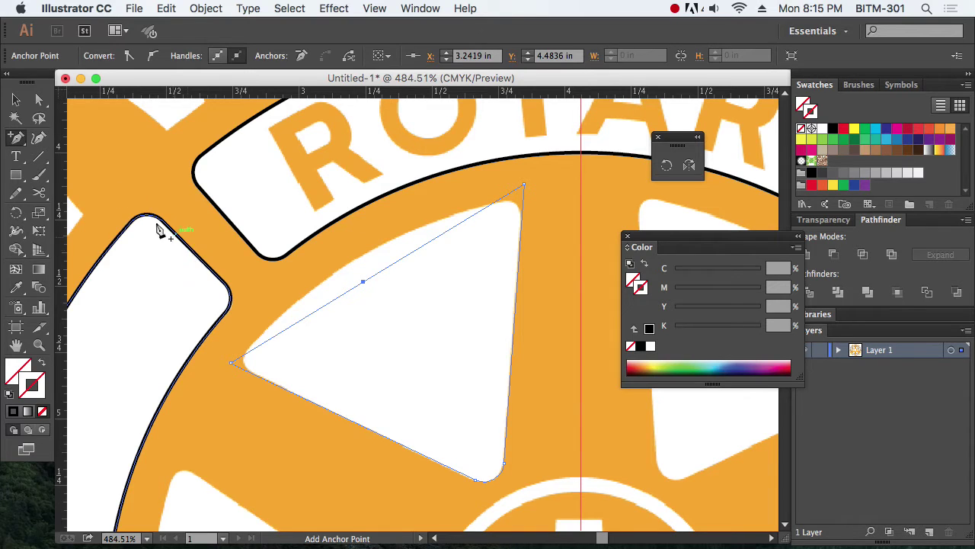
left_click(39, 99)
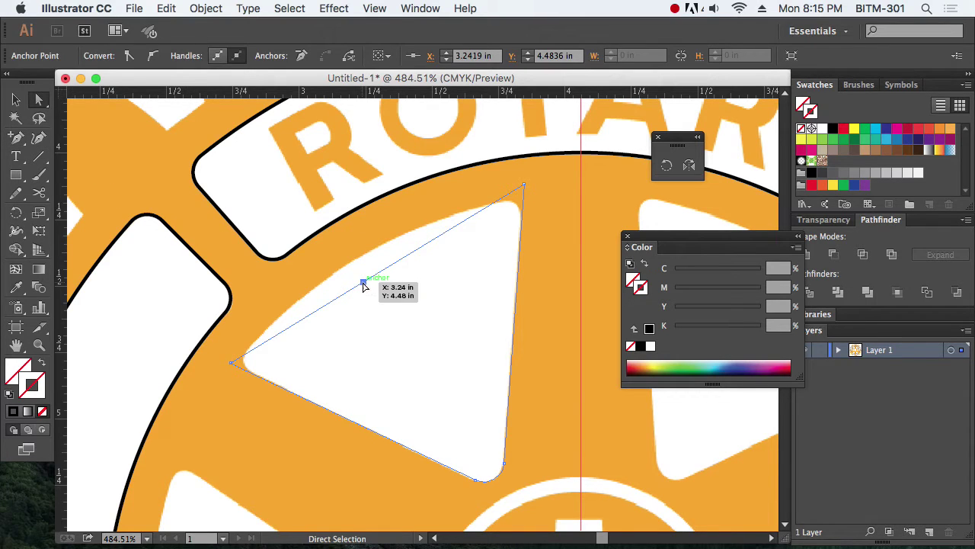
left_click_drag(362, 282, 726, 546)
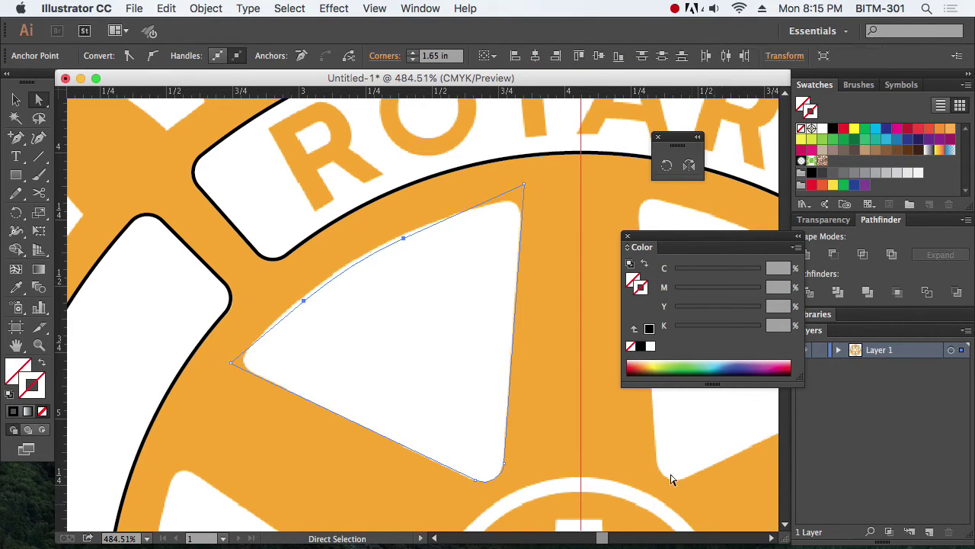
Shift the arc anchors outward, adjust both outer tips to the logo's edge, and smooth the joint between the arc segments
left_click_drag(308, 305, 306, 297)
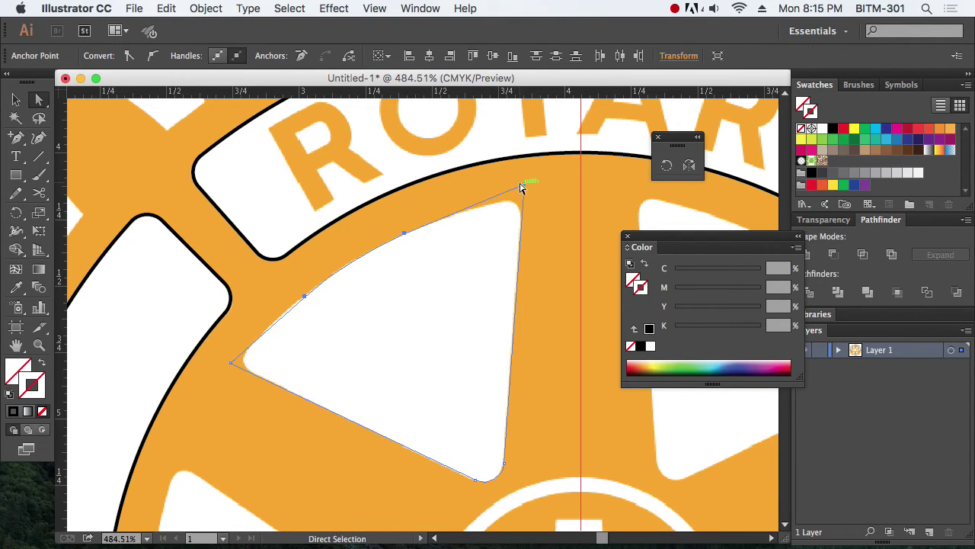
mouse_move(521, 187)
left_mouse_down()
mouse_move(526, 200)
mouse_move(523, 189)
left_mouse_up()
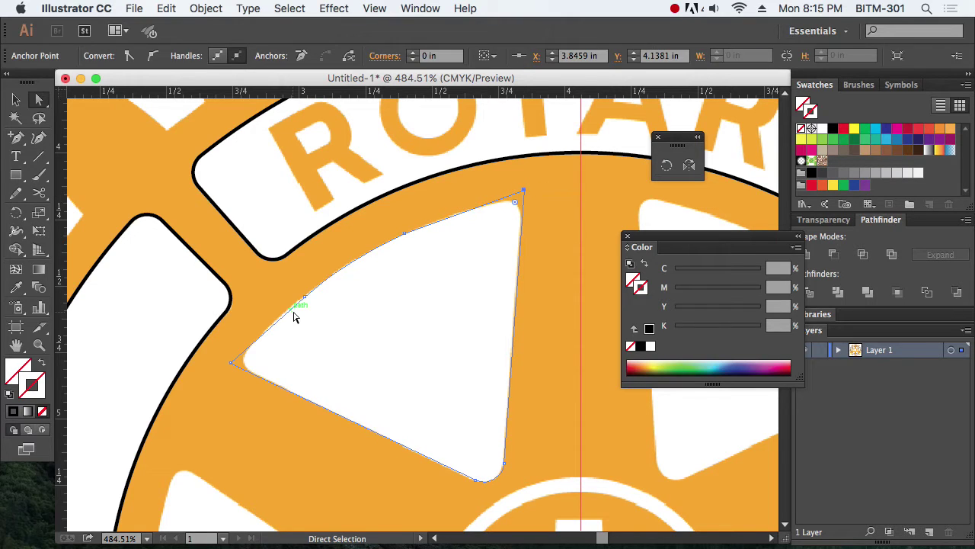
left_click_drag(232, 363, 234, 366)
left_click(304, 296)
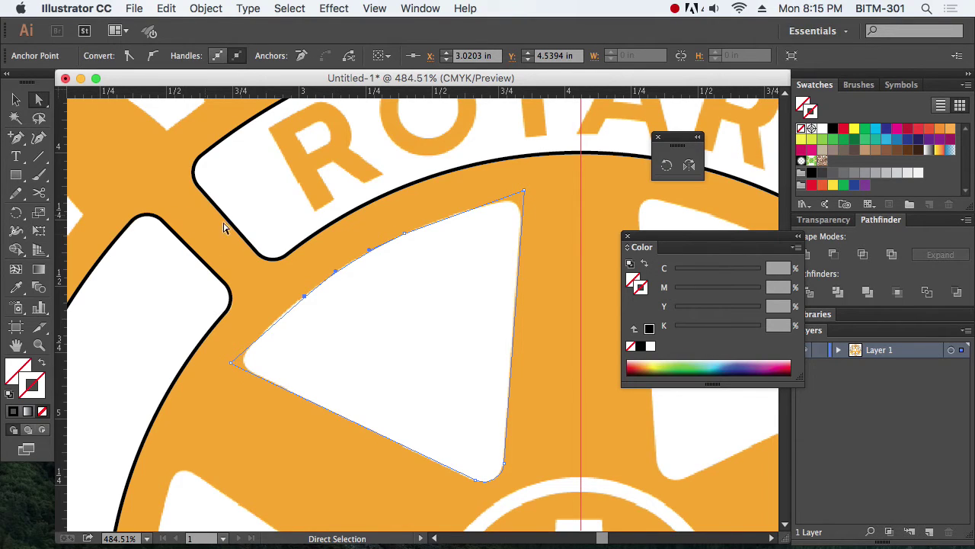
left_click_drag(17, 138, 111, 196)
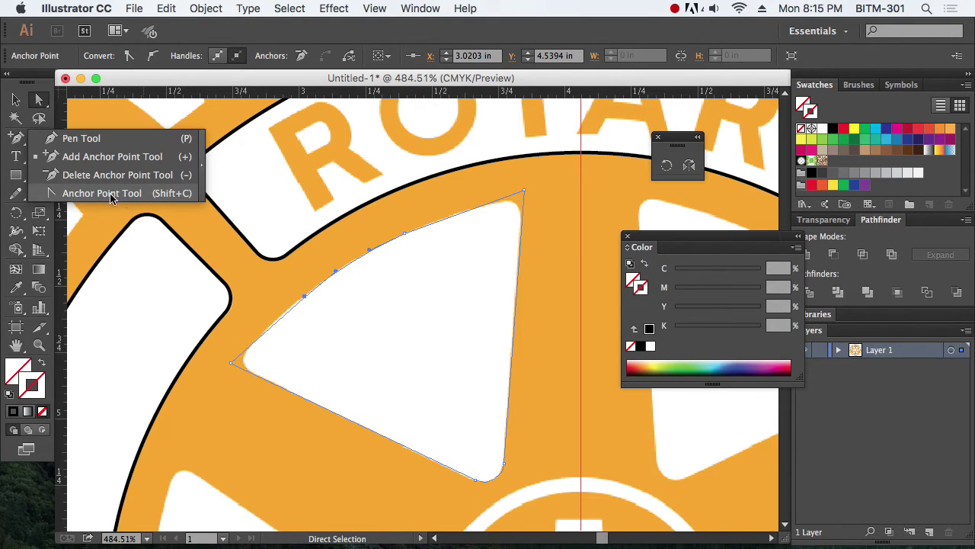
left_click(114, 196)
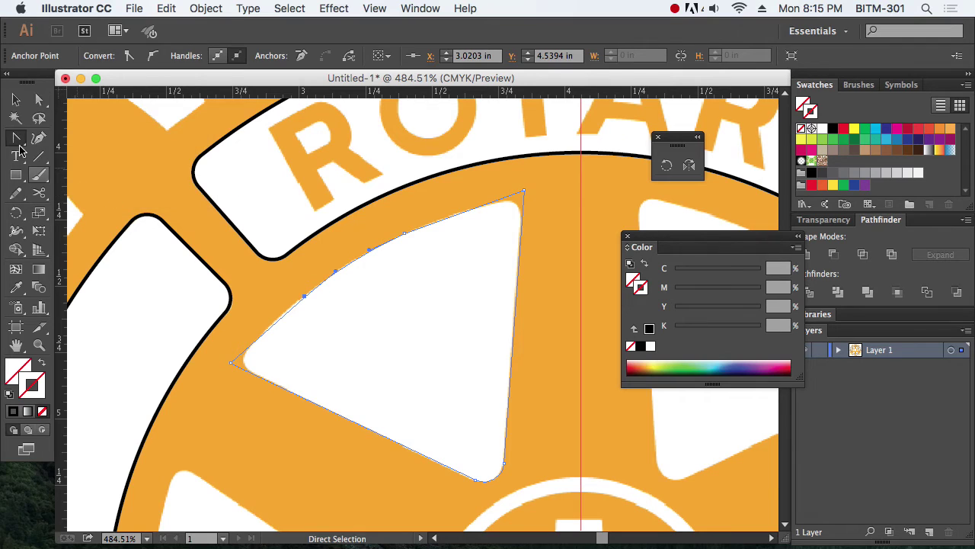
left_click_drag(16, 138, 201, 156)
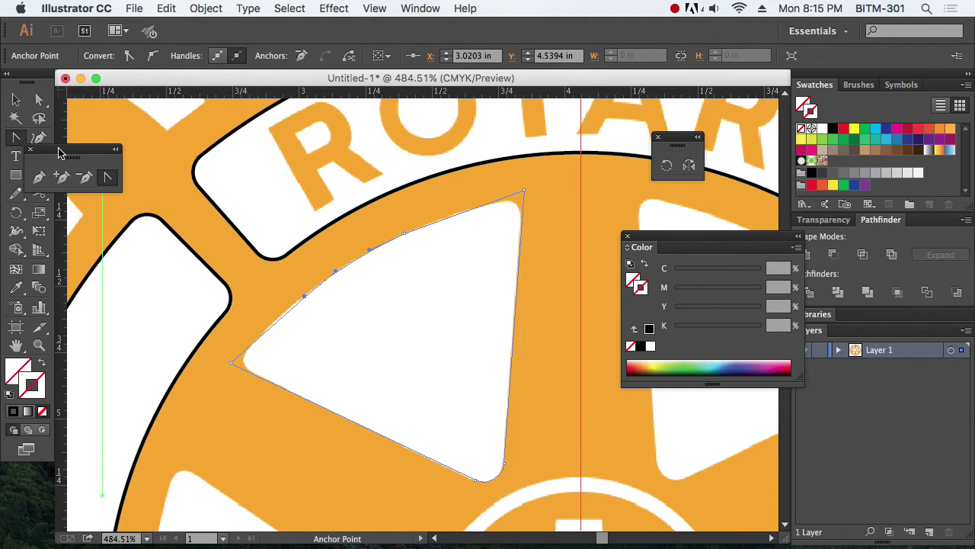
left_click_drag(59, 153, 557, 168)
left_click_drag(256, 266, 353, 333)
left_click(372, 311, "alt+super")
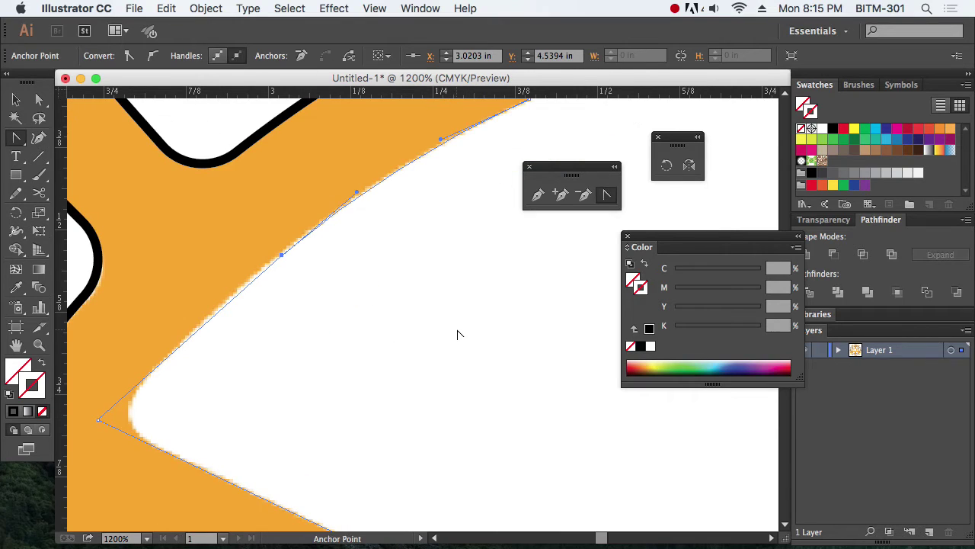
left_click(413, 302, "alt+super")
left_click(413, 302, "alt+super")
left_click_drag(473, 331, 324, 312)
Round the window outline's upper tip to about 0.08 in and its left tip to about 0.06 in, and close the floating pen tools
key("a")
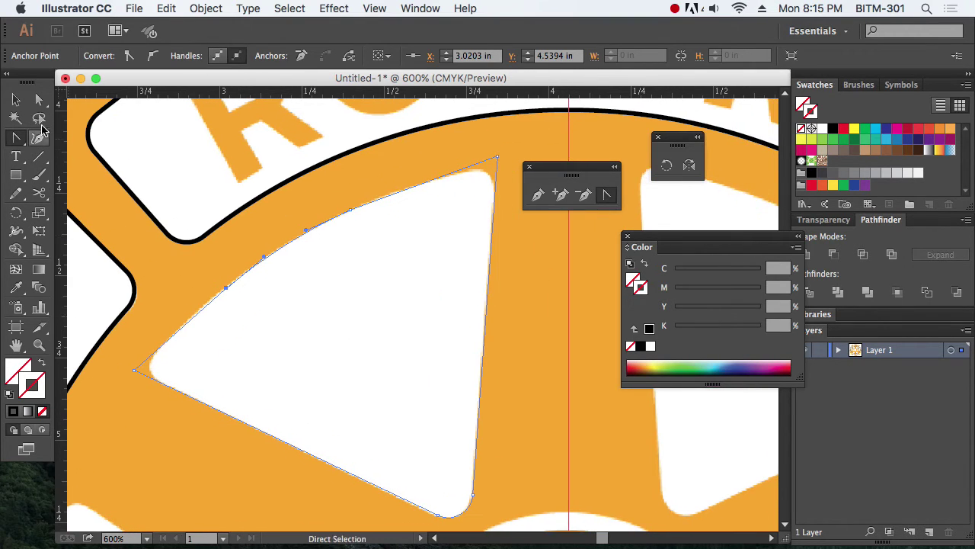
left_click(496, 157)
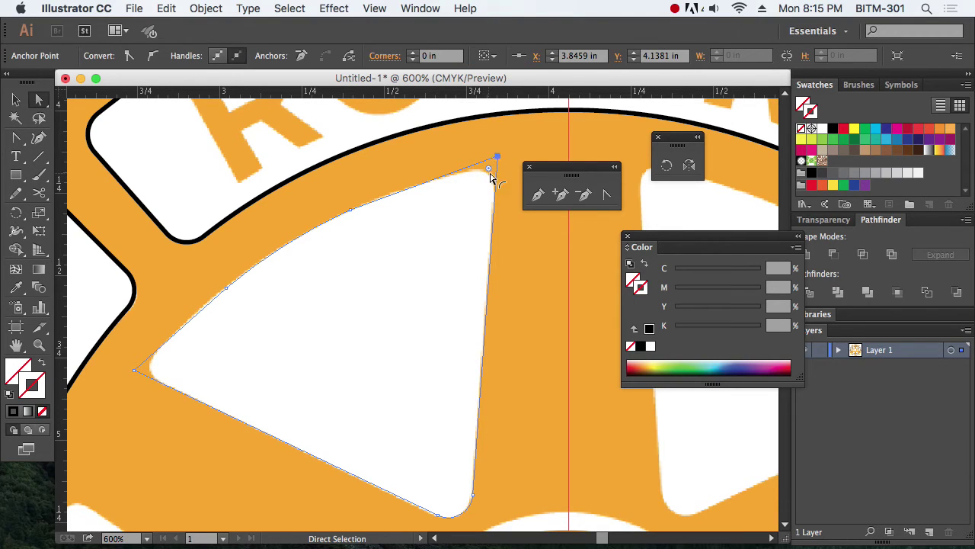
left_click_drag(488, 174, 469, 192)
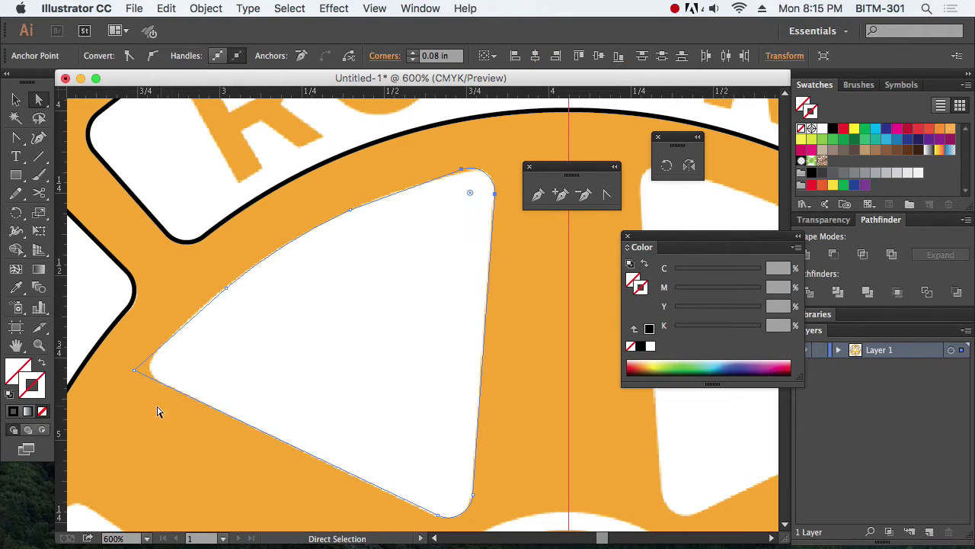
left_click(134, 369)
left_click_drag(152, 373, 172, 369)
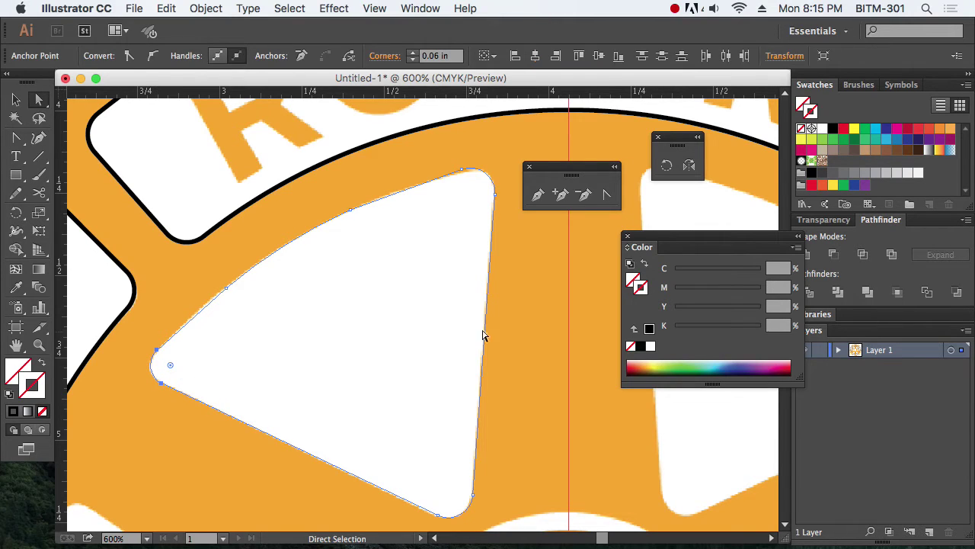
left_click(530, 166)
Align the arc's upper end anchor with the logo edge, smooth the neighbouring arc anchor to about 0.31 in, and deselect the path
left_click_drag(238, 156, 536, 333)
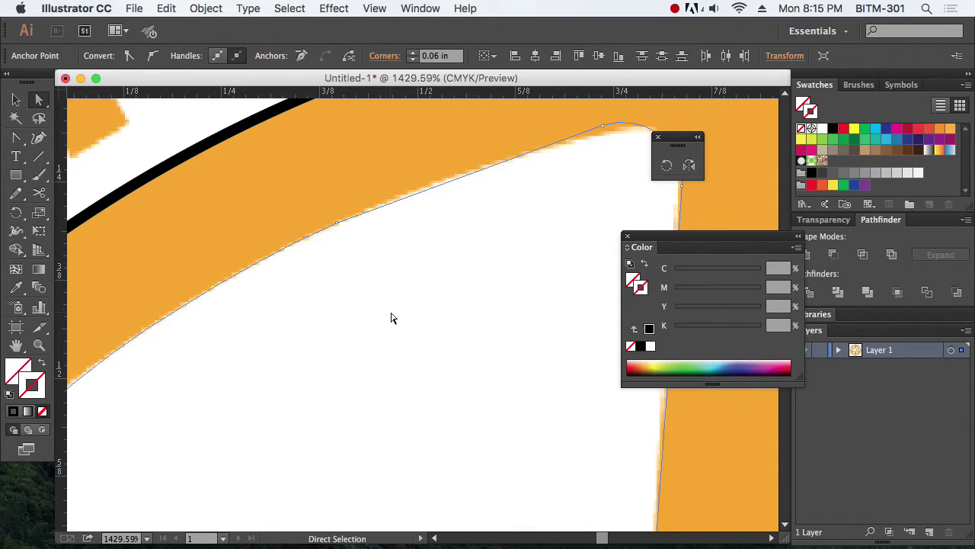
left_click(452, 278, "alt+super")
left_click(452, 278, "alt+super")
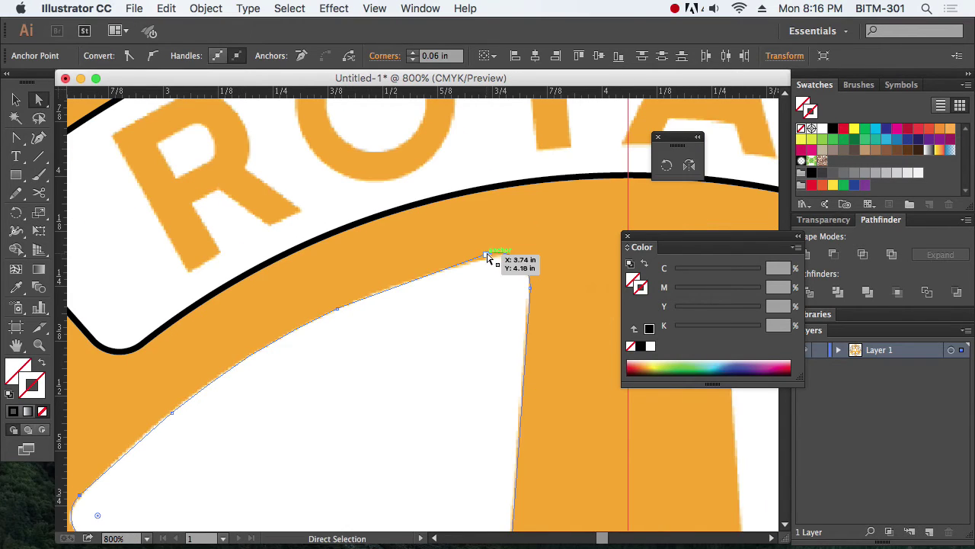
left_click_drag(490, 256, 493, 261)
left_click_drag(343, 308, 389, 440)
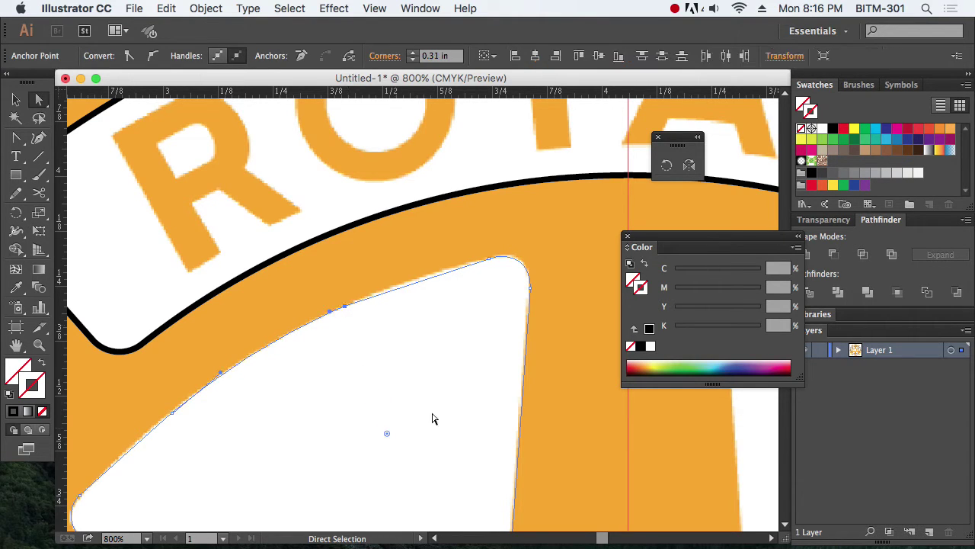
left_click(361, 374, "alt+super")
left_click(361, 372, "alt+super")
left_click_drag(276, 259, 528, 450)
left_click_drag(355, 185, 350, 179)
left_click(298, 195)
Give the window outline a default 1 pt black stroke with no fill, and select the whole path
left_click(474, 338, "alt+super")
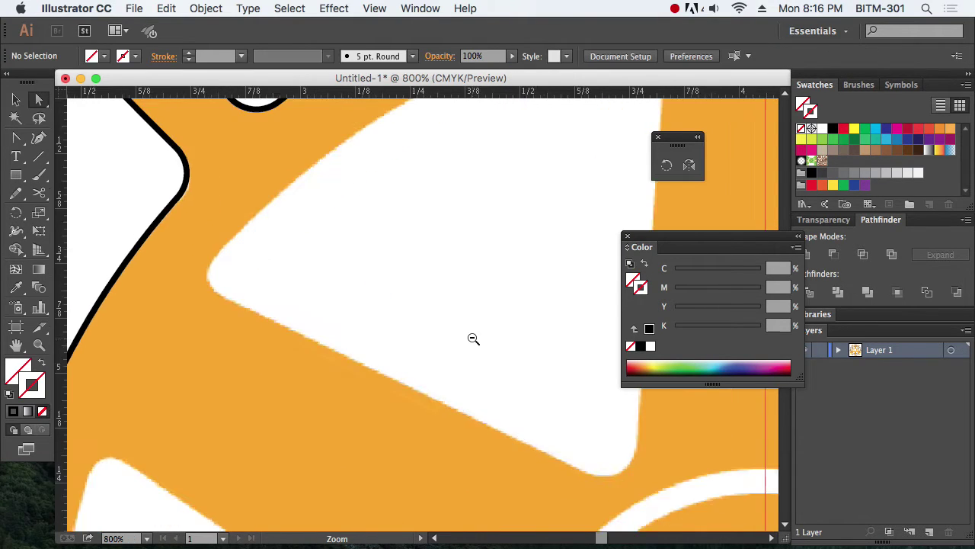
left_click(472, 338, "alt+super")
left_click(472, 338, "alt+super")
left_click(379, 334)
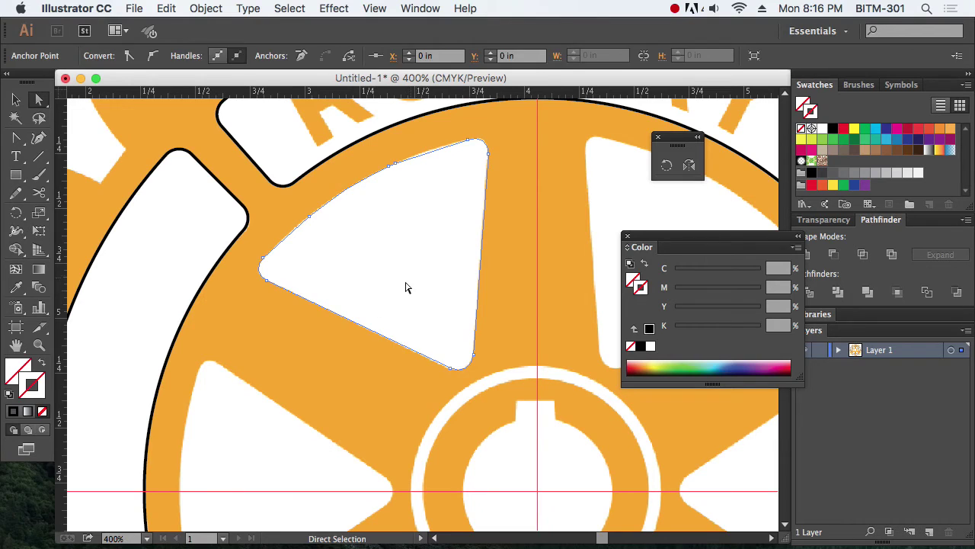
left_click(9, 395)
left_click(42, 411)
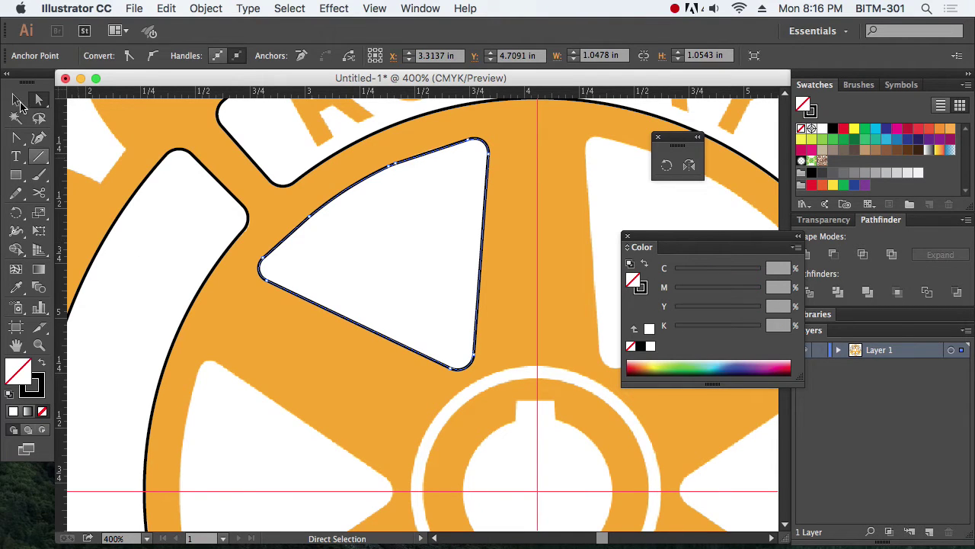
left_click(17, 101)
left_click(352, 343)
left_click(476, 321)
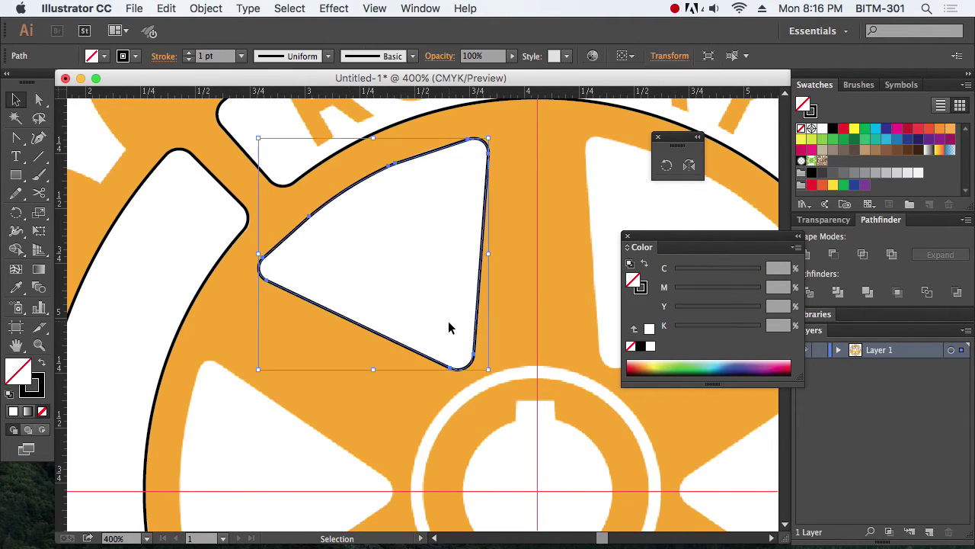
Rotate a copy of the window outline about the wheel's center onto the adjacent window at the wheel's left
left_click(405, 350, "alt+super")
left_click(405, 350, "alt+super")
left_click(405, 350, "alt+super")
left_click_drag(435, 339, 312, 345)
left_click_drag(207, 170, 546, 465)
left_click(17, 213)
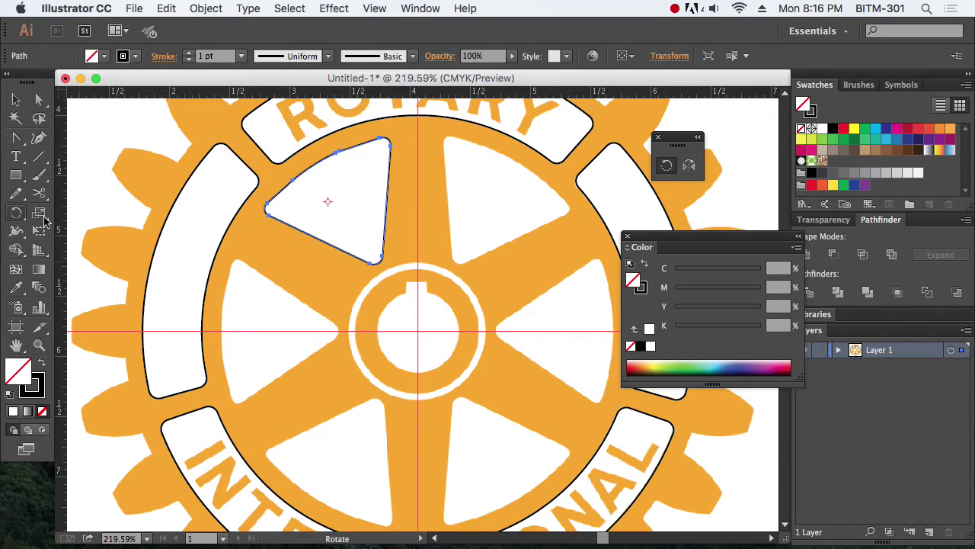
left_click(418, 329)
left_click_drag(353, 189, 230, 307)
Repeat the rotated copy around the wheel's center until all six windows are outlined, and check their fit against the logo
scroll(447, 387, "down", 2)
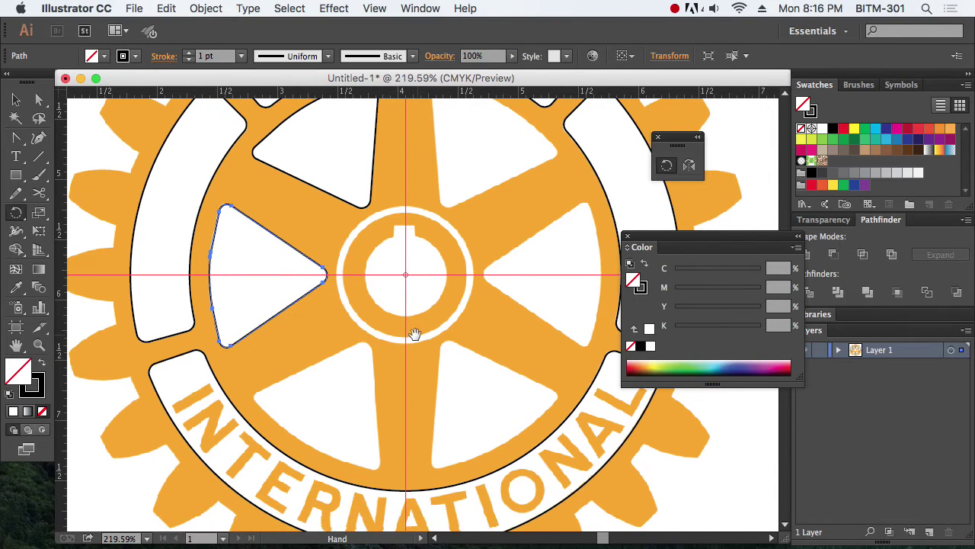
key("super+d")
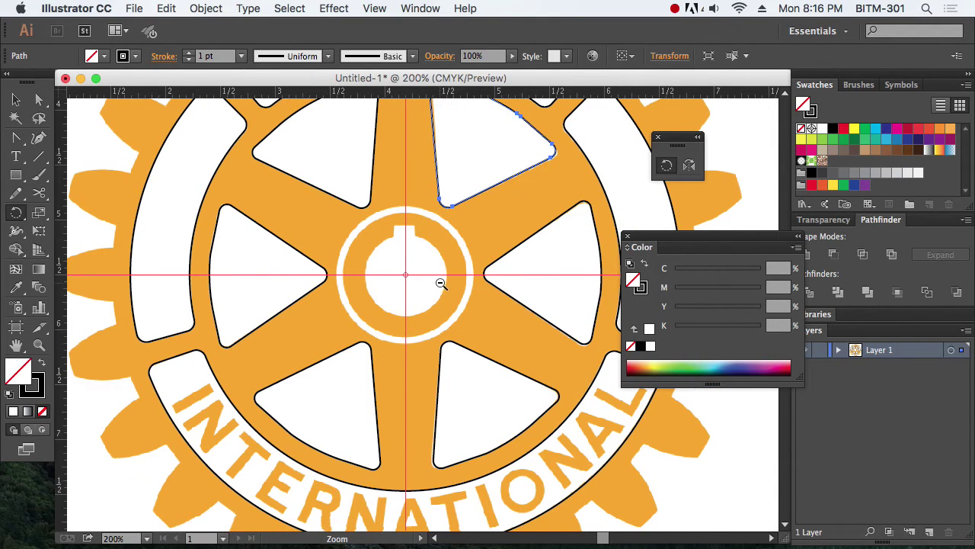
left_click(440, 283, "alt+super")
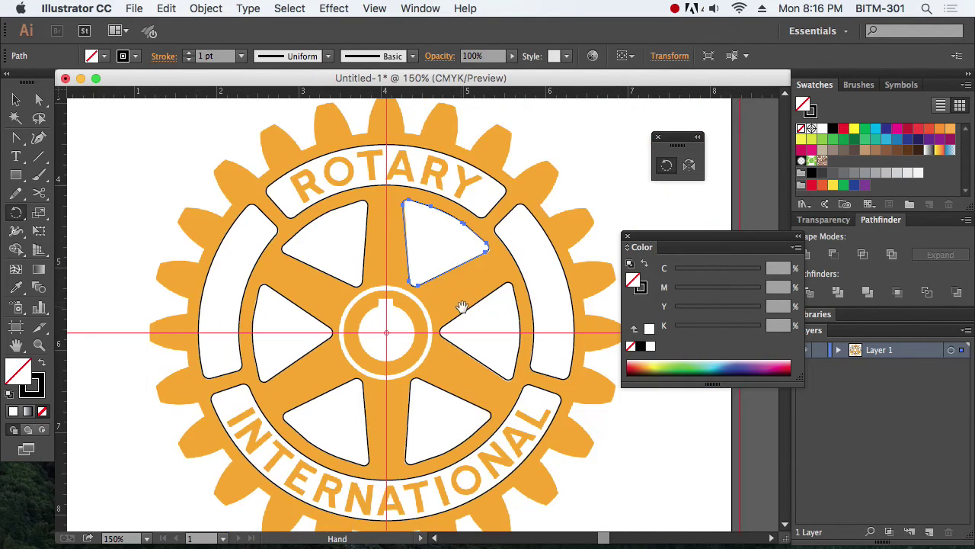
left_click_drag(320, 177, 569, 415)
left_click_drag(511, 245, 510, 247)
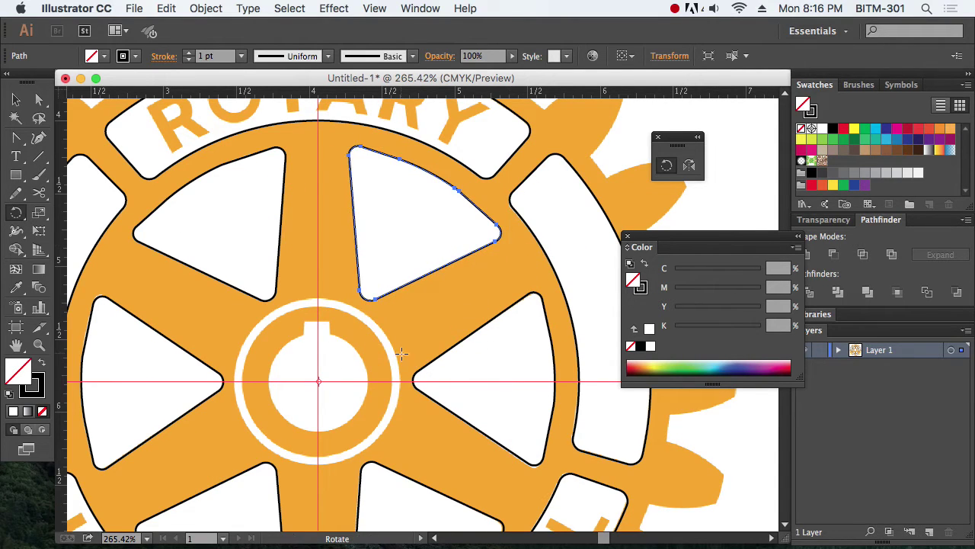
Deselect the last window outline, review all six windows on the wheel, and close the floating color controls
key("v")
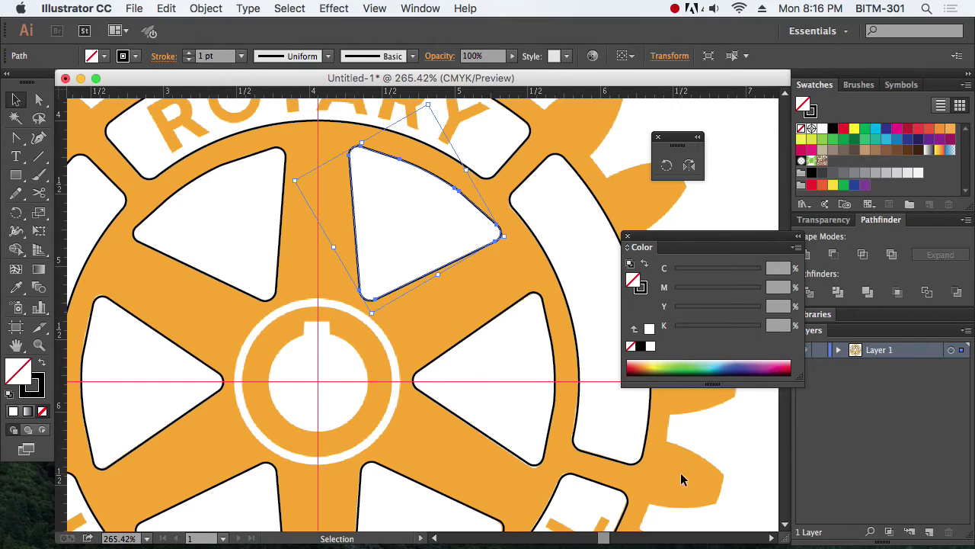
left_click(739, 453)
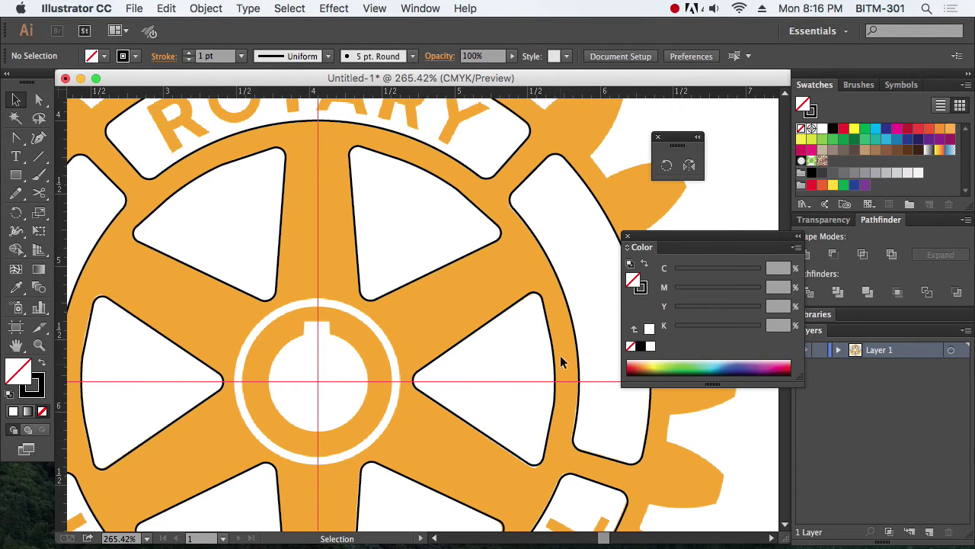
left_click(355, 353, "alt+super")
left_click(357, 355, "alt+super")
left_click(357, 355, "alt+super")
left_click_drag(423, 348, 318, 350)
left_click_drag(201, 153, 580, 425)
scroll(594, 358, "right", 3)
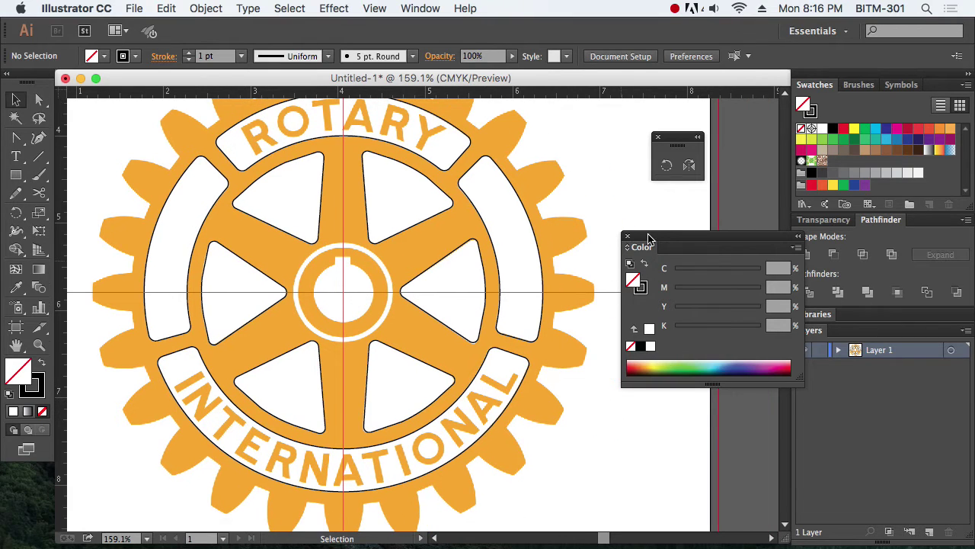
left_click_drag(649, 239, 726, 261)
left_click(705, 258)
Show the hidden hub circle and gear outline again, and deselect them
left_click(368, 327, "alt+super")
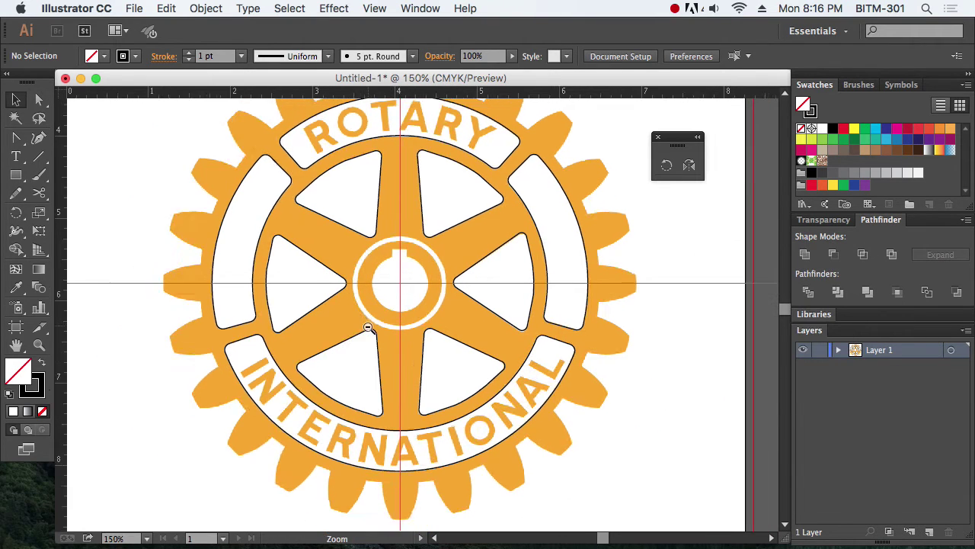
left_click(368, 327, "alt")
scroll(337, 254, "right", 2)
left_click_drag(229, 189, 636, 424)
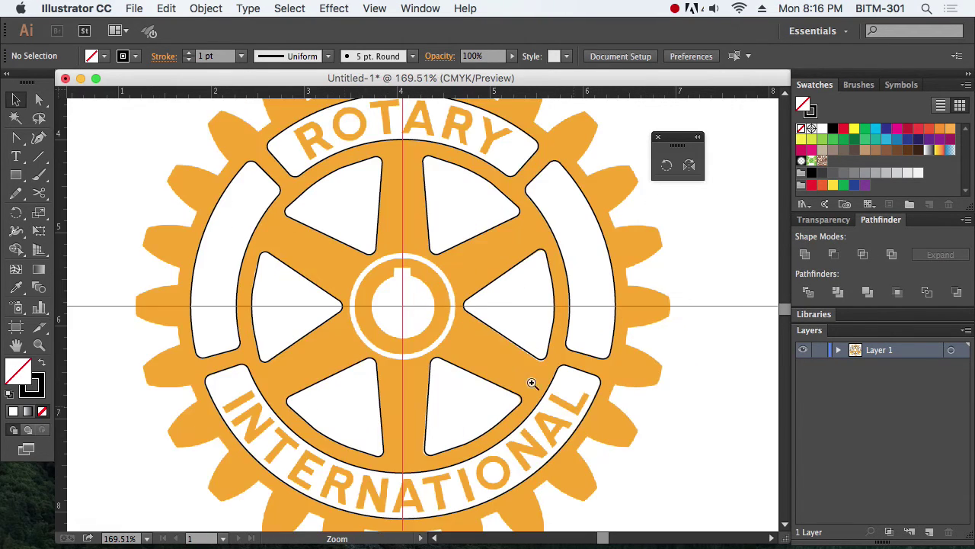
left_click_drag(323, 236, 538, 403)
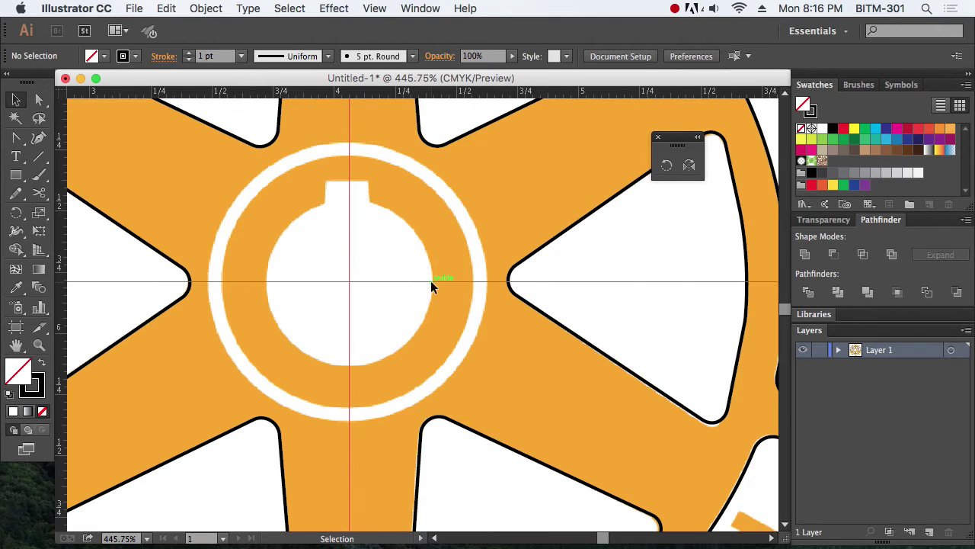
left_click(379, 309, "alt+super")
left_click(397, 306, "alt")
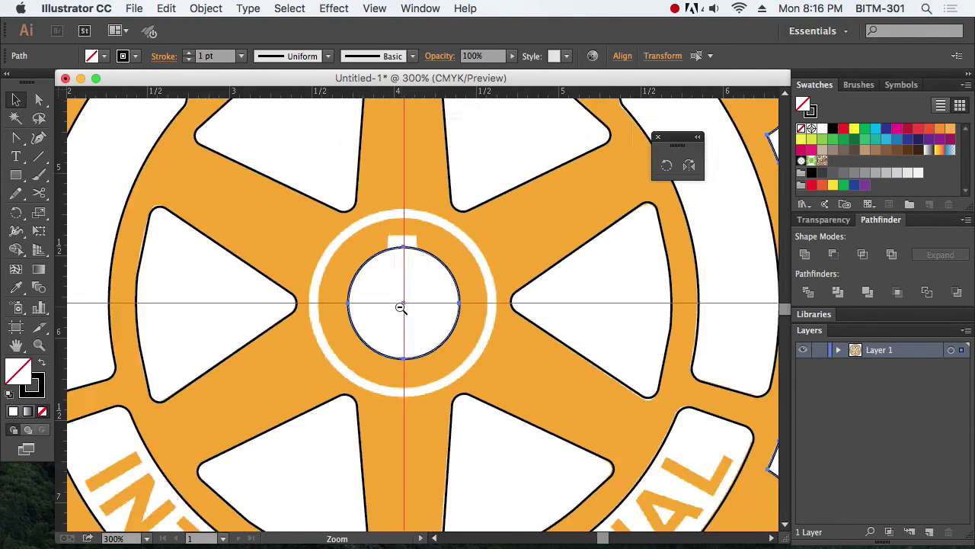
left_click(399, 309, "alt")
left_click(746, 440)
Draw a rectangle over the keyway notch, overlapping the hub circle's upper edge, and give it a black fill with no stroke
left_click_drag(359, 254, 487, 348)
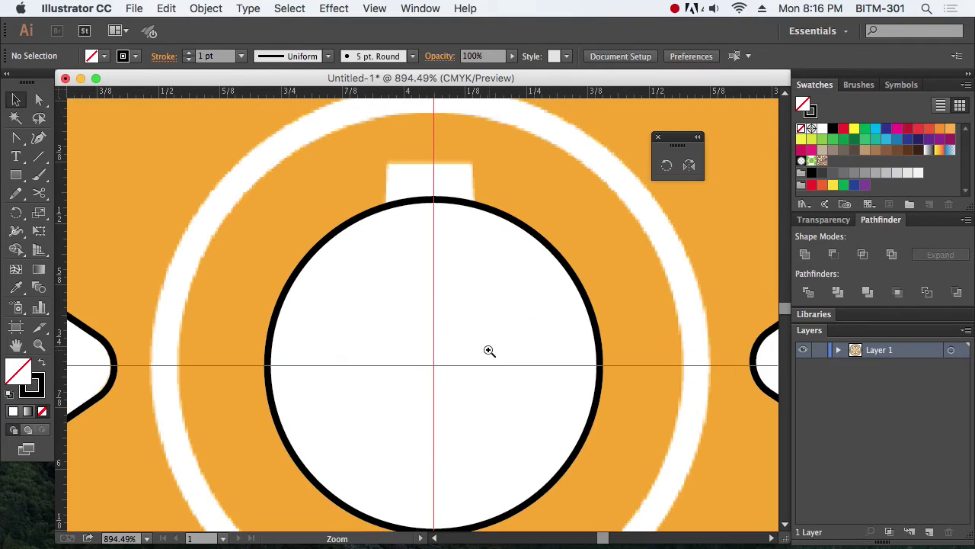
mouse_move(350, 145)
left_mouse_down()
mouse_move(443, 191)
mouse_move(585, 293)
left_mouse_up()
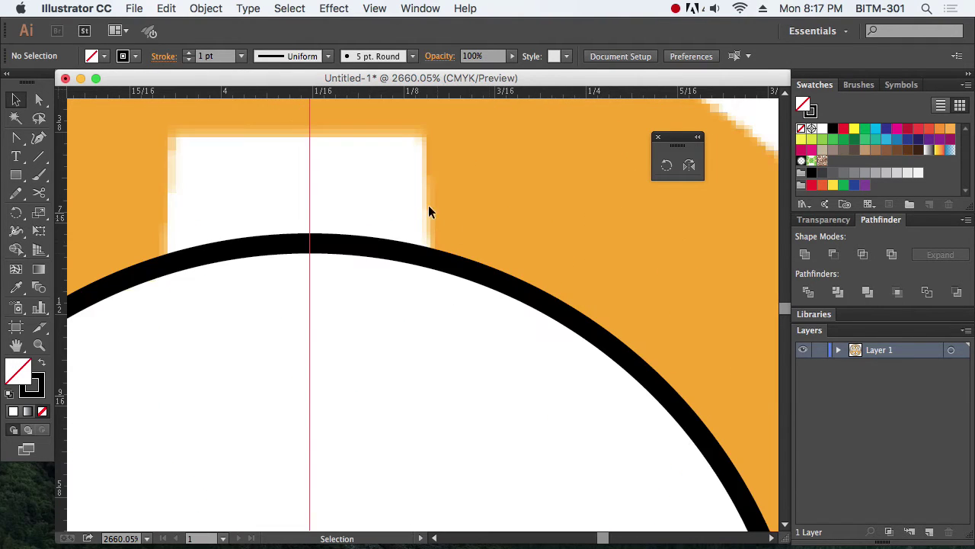
left_click(429, 259, "alt")
left_click(413, 270, "alt")
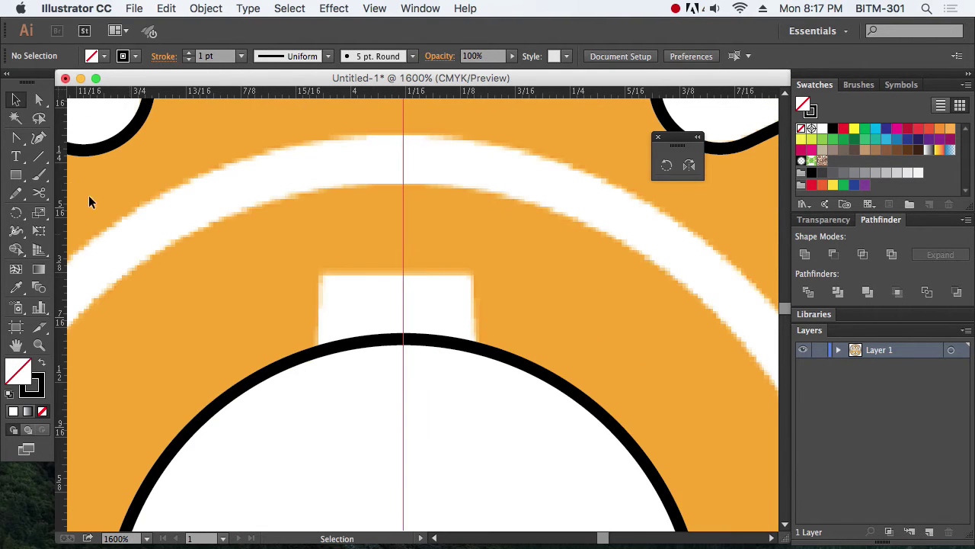
left_click(15, 177)
left_click_drag(320, 272, 478, 415)
key("v")
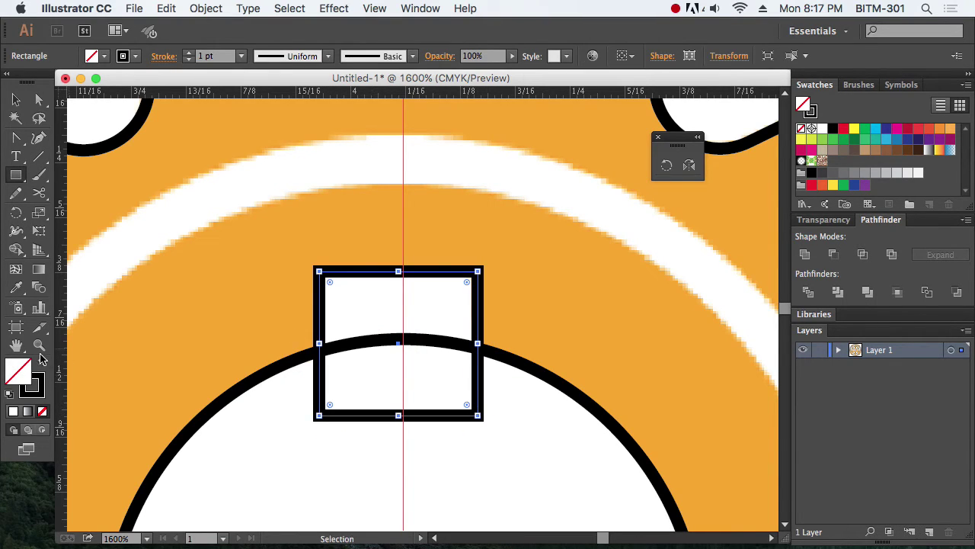
left_click(42, 365)
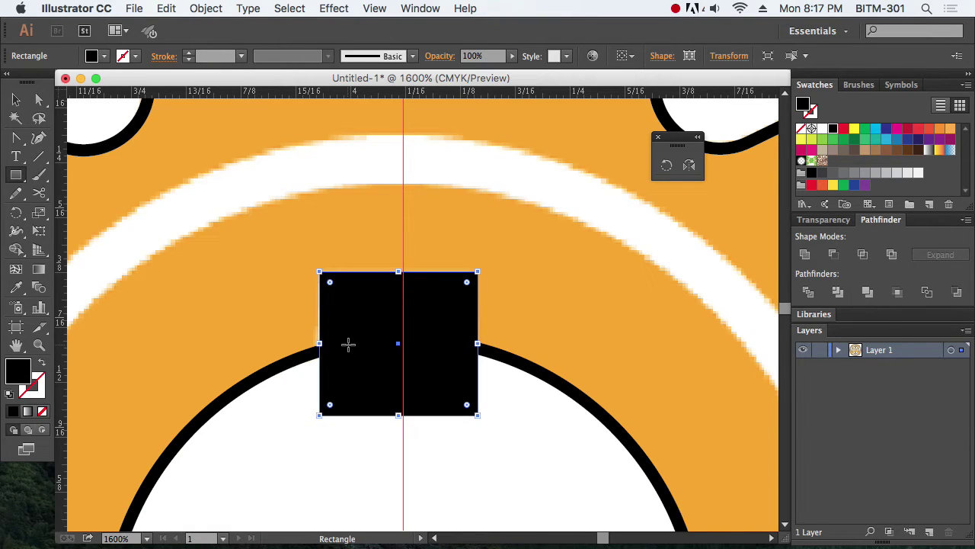
Widen the notch rectangle slightly on its left side and move its two upper corners inward to match the tapered keyway
key("v")
left_click_drag(319, 344, 316, 345)
key("a")
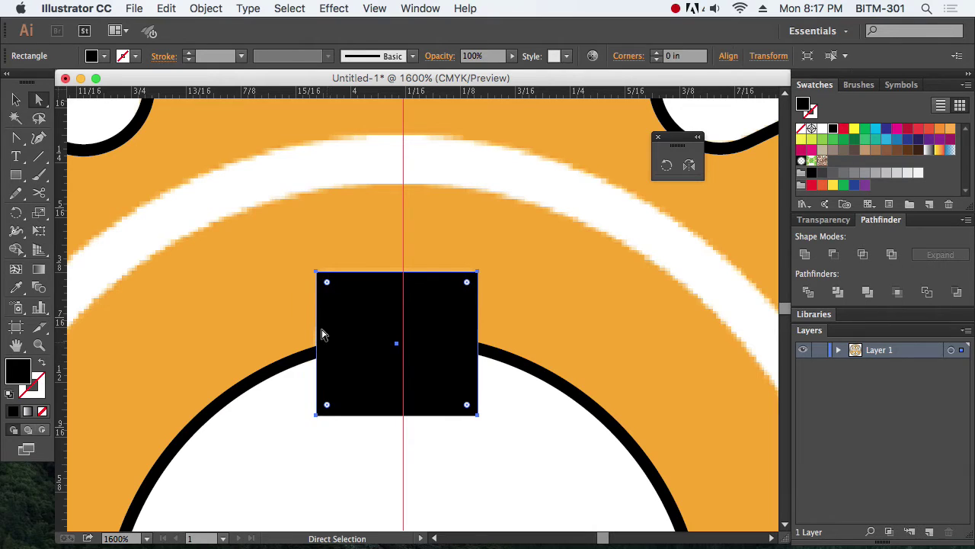
left_click(318, 272)
left_click_drag(321, 275, 325, 275)
left_click_drag(477, 272, 473, 272)
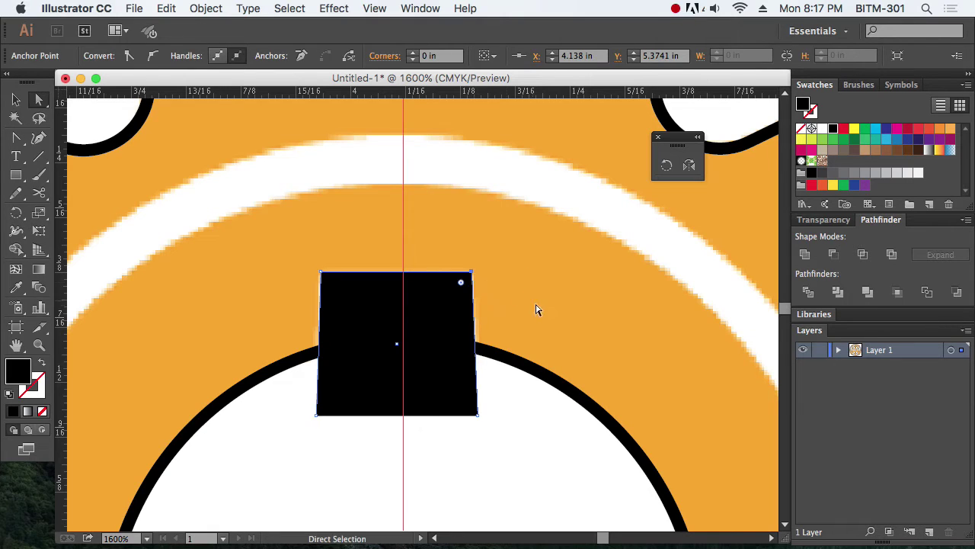
Give the hub circle a black fill with no stroke
key("v")
left_click(561, 435)
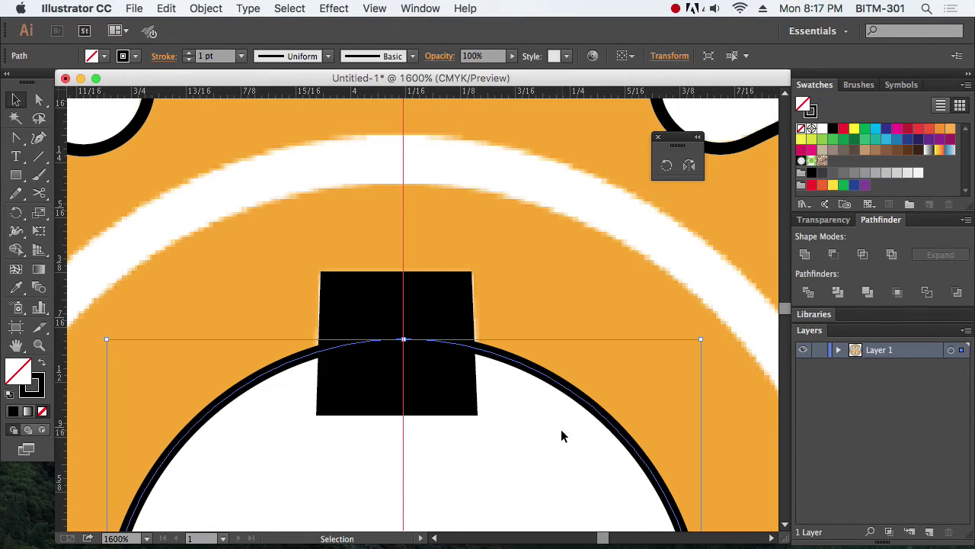
left_click(43, 363)
key("super+minus")
key("super+minus")
key("super+minus")
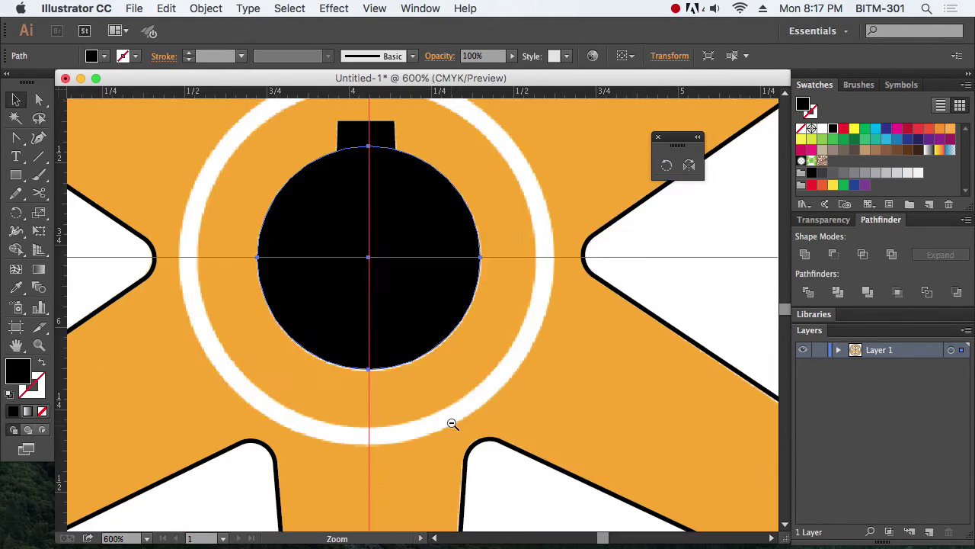
Unite the keyway notch shape with the hub circle into a single black shape, and deselect it
left_click(385, 135, "shift")
key("space")
left_click_drag(536, 261, 542, 326)
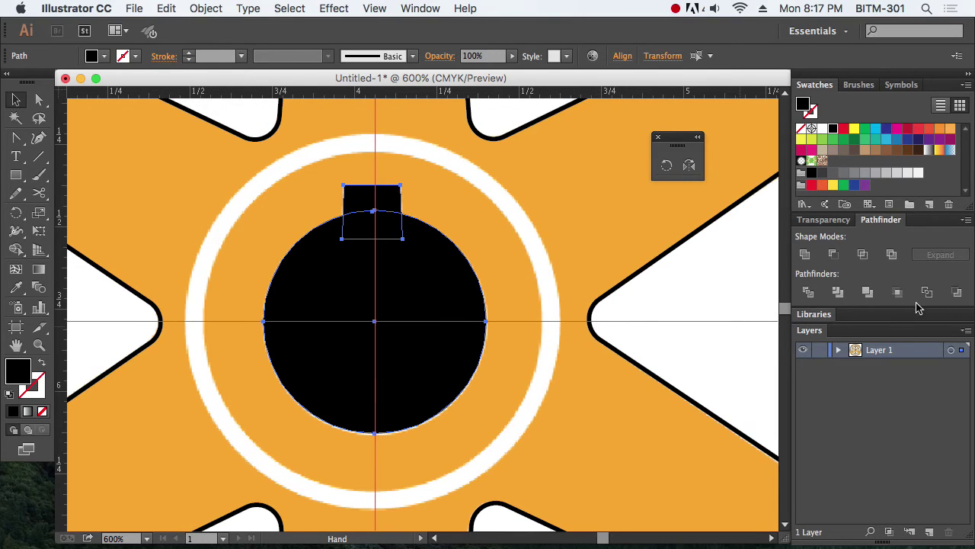
left_click(806, 255)
left_click(595, 389)
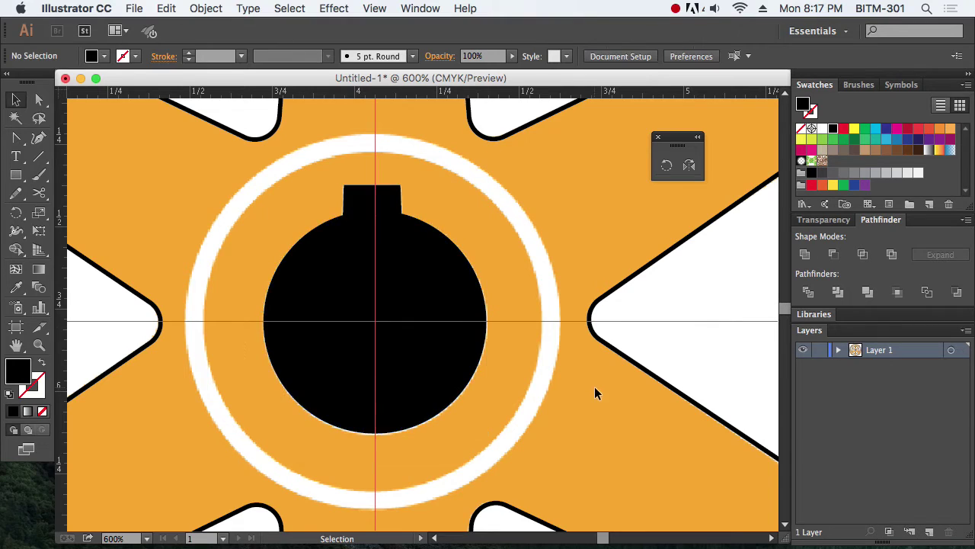
Outline the white ring around the hub with a circle enlarged to the ring's outer edge
left_click_drag(20, 181, 96, 211)
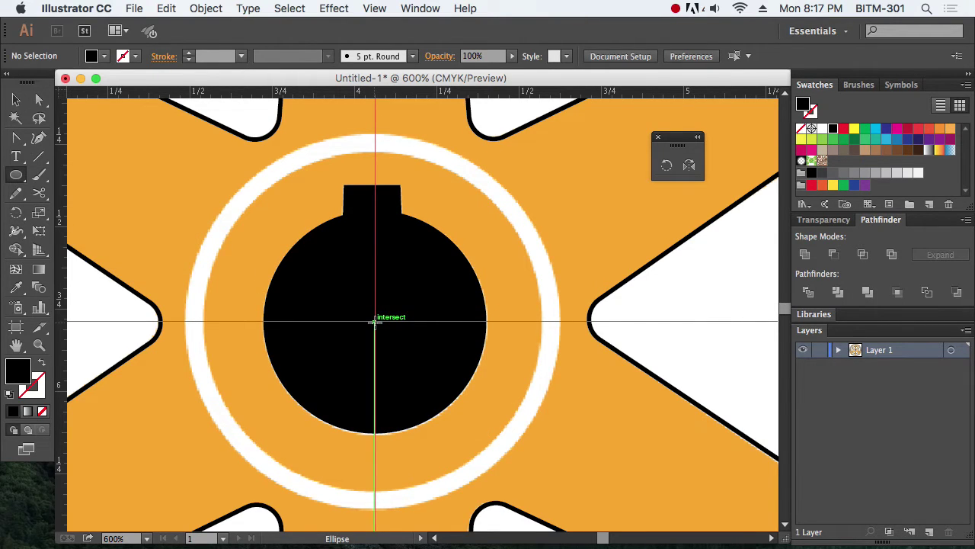
left_click(15, 100)
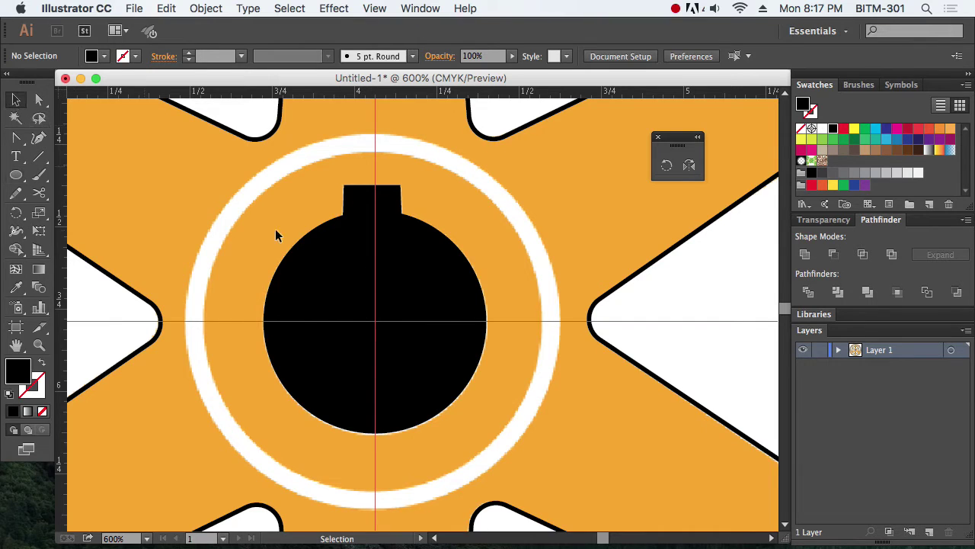
left_click(420, 301)
left_click_drag(488, 429, 574, 510)
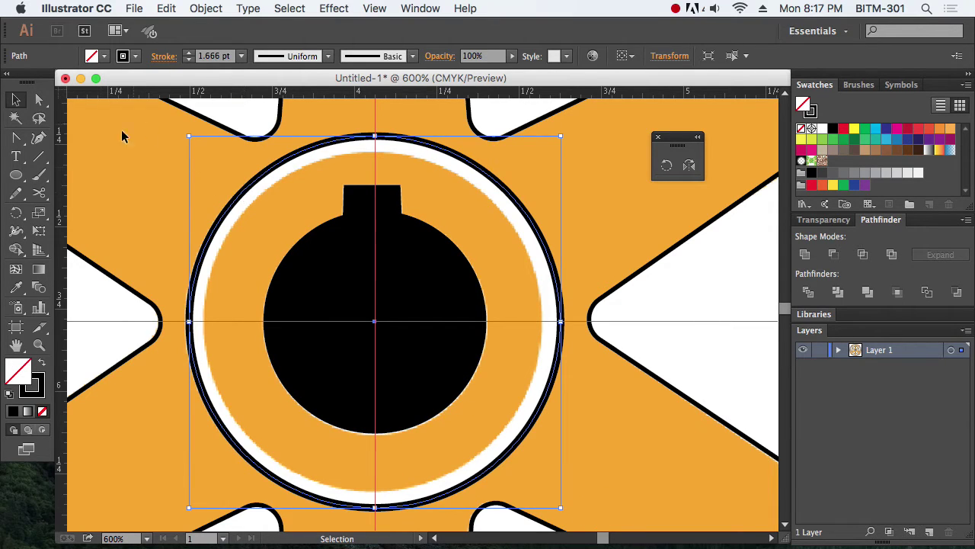
Refine the circle's size to the white ring's outer edge and give it a 1 pt black stroke with no fill
left_click(40, 389)
left_click(43, 411)
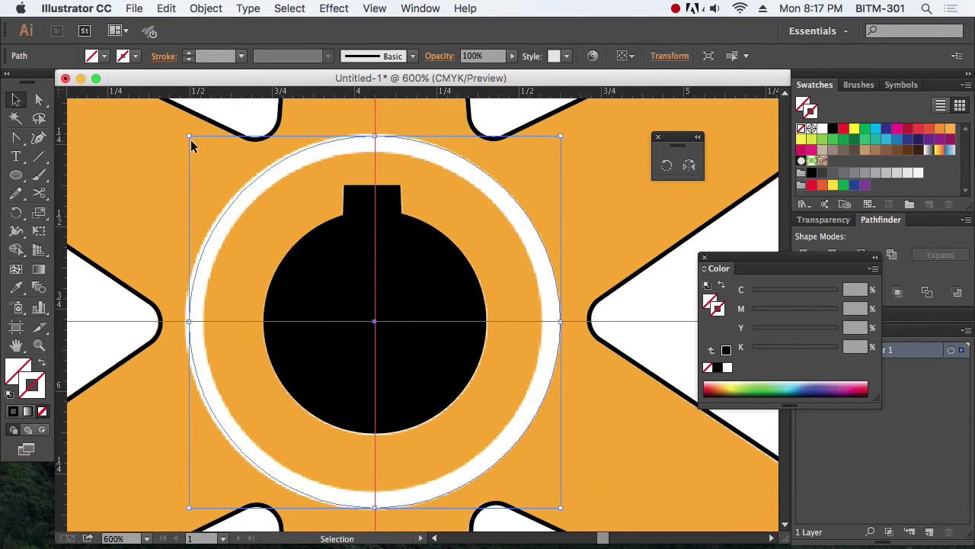
left_click_drag(188, 136, 187, 134)
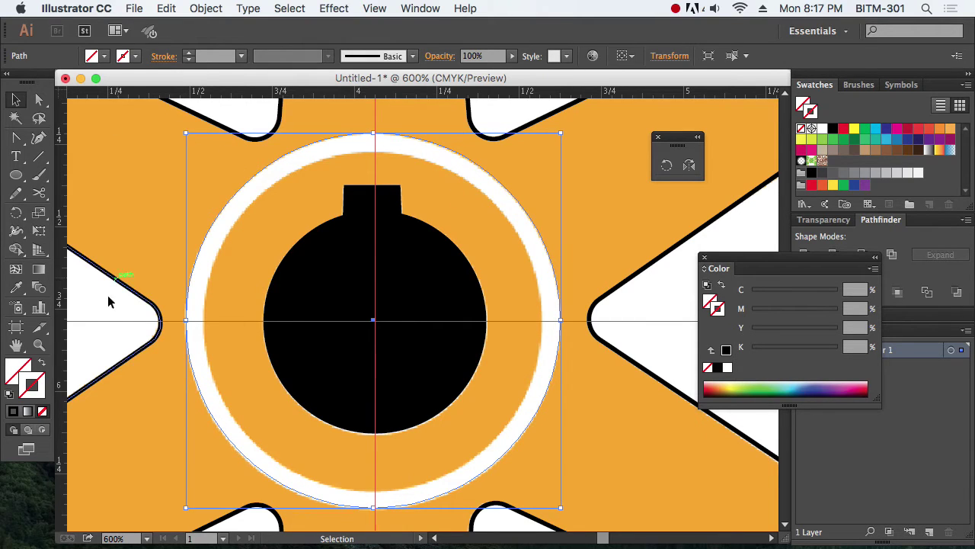
left_click(9, 392)
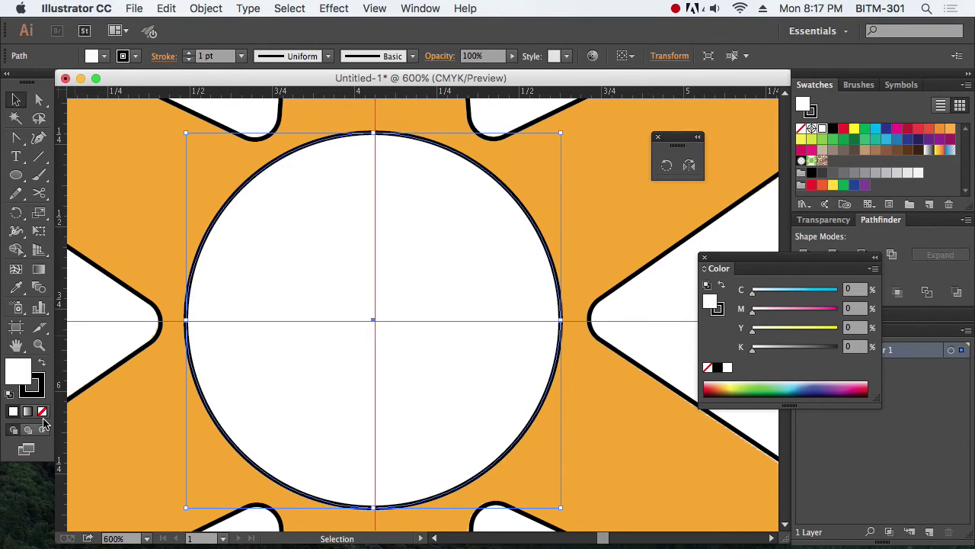
left_click(42, 411)
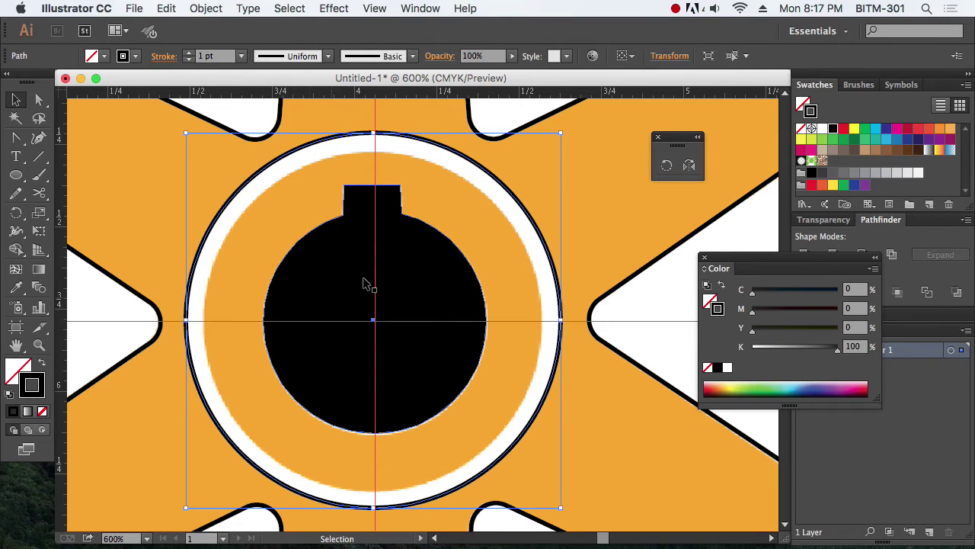
Align the ring circle's stroke to the inside and set its weight to 4 pt
left_click(164, 58)
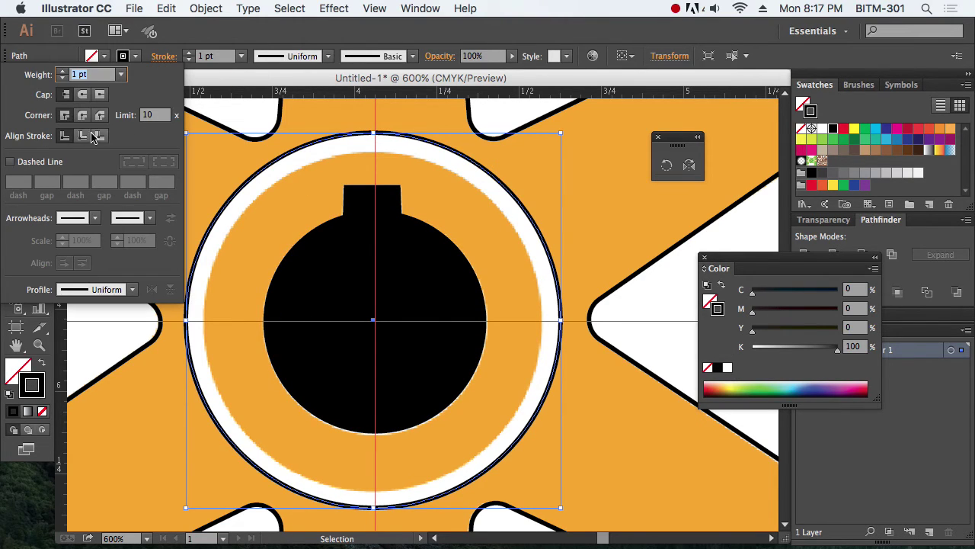
left_click(82, 139)
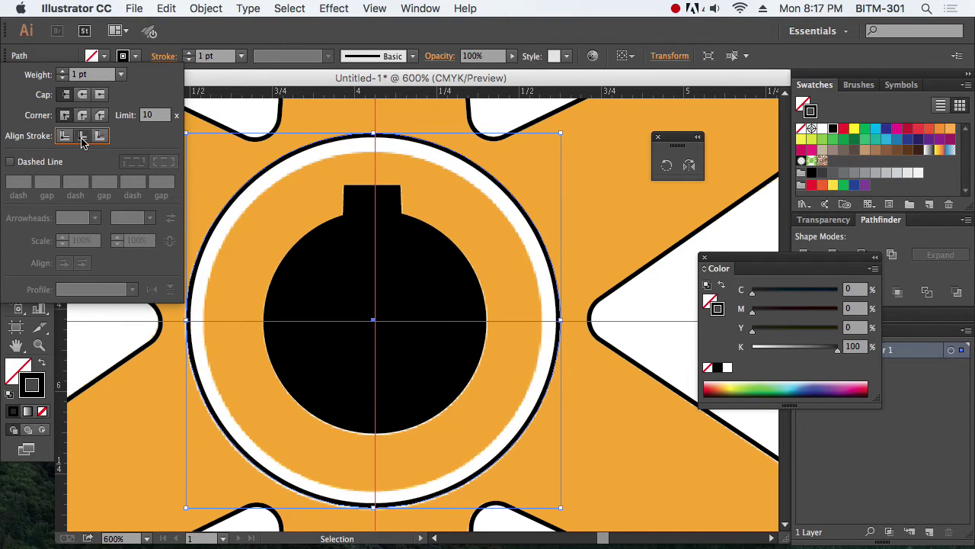
left_click(62, 70)
left_click(62, 70)
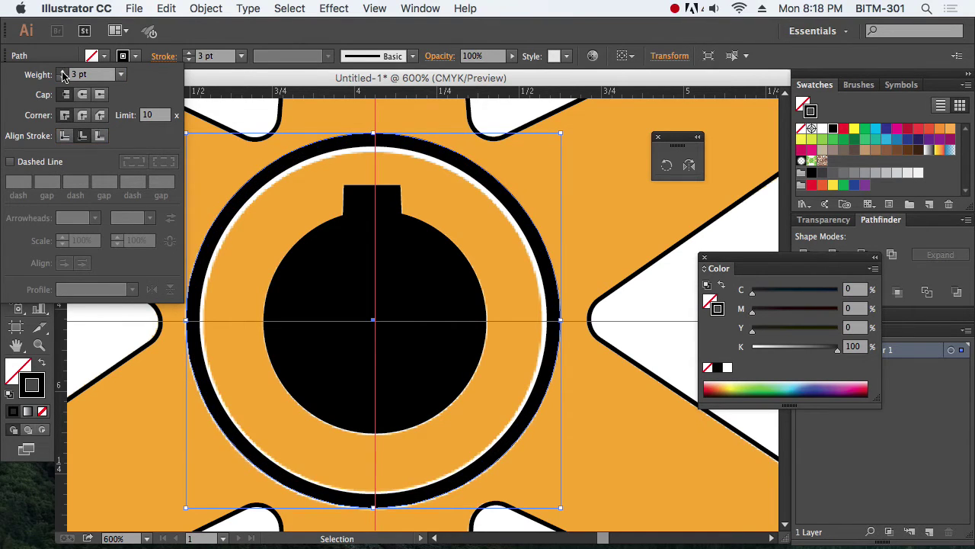
left_click(62, 70)
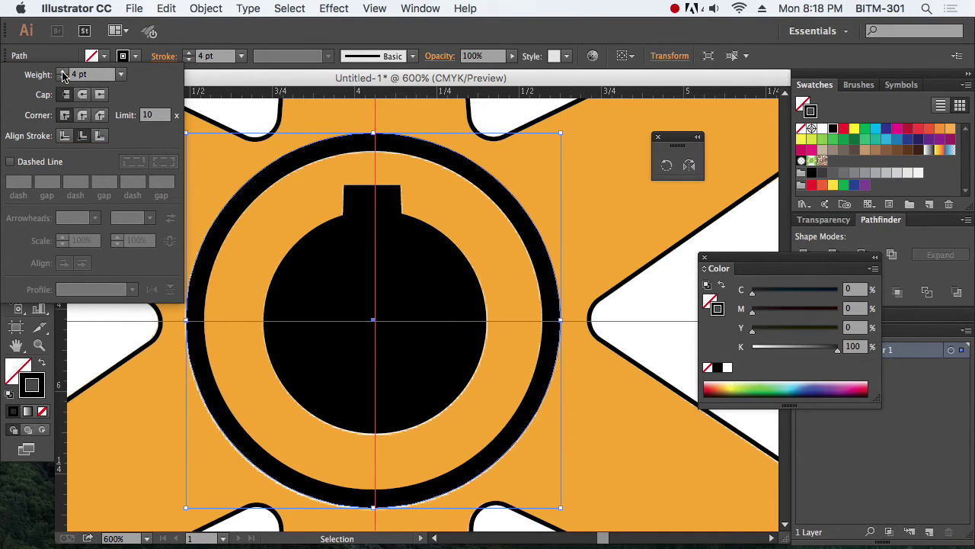
left_click(639, 29)
Check the stroked ring's fit on the wheel and open the path commands for it
left_click(422, 308, "alt+super")
left_click(422, 309, "alt+super")
left_click(422, 309, "alt+super")
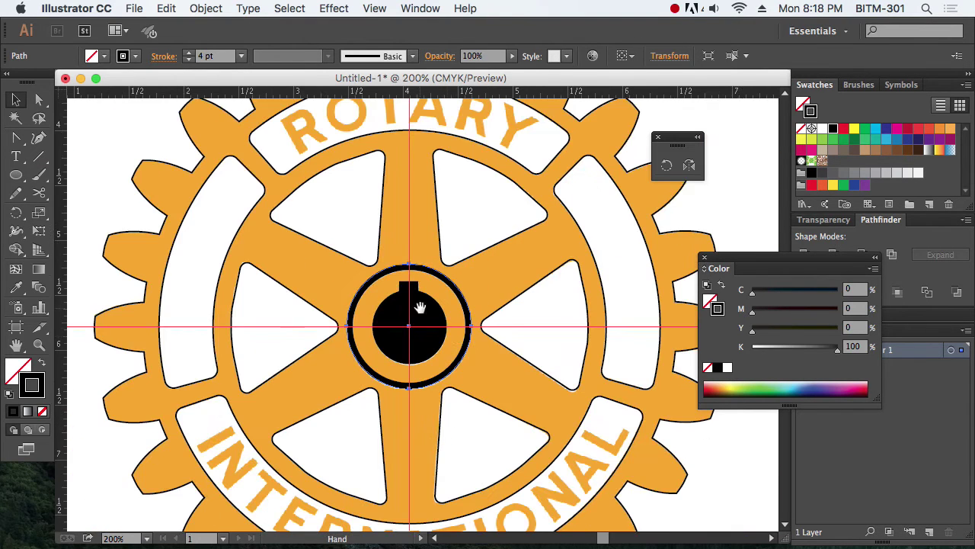
left_click_drag(460, 338, 435, 322)
left_click_drag(262, 213, 562, 432)
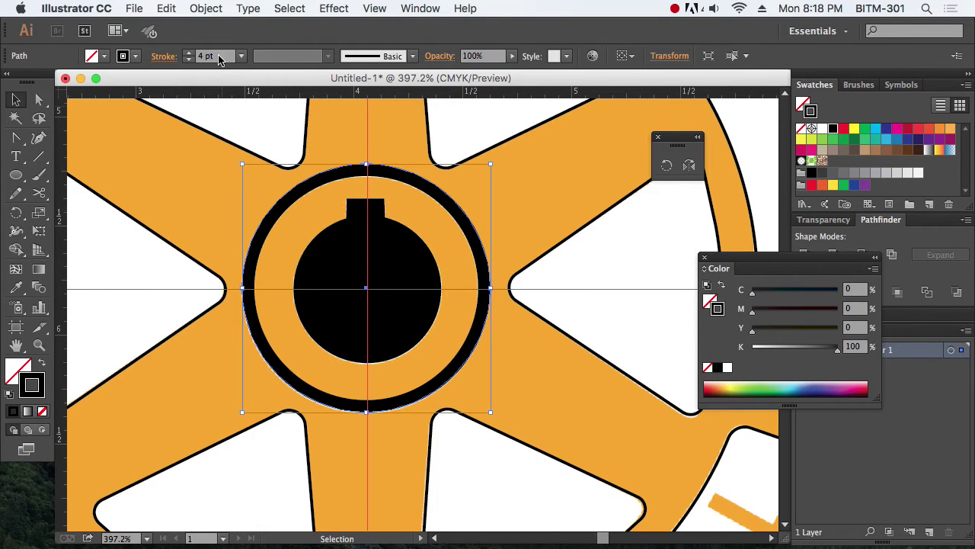
left_click(197, 9)
mouse_move(226, 294)
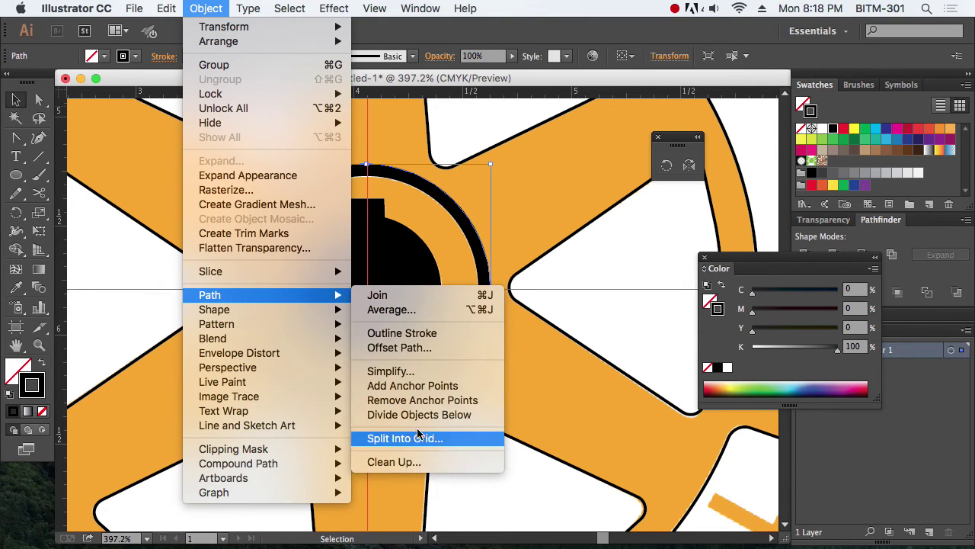
Outline the stroke of the ring around the wheel's hub, then clear the selection
left_click(402, 333)
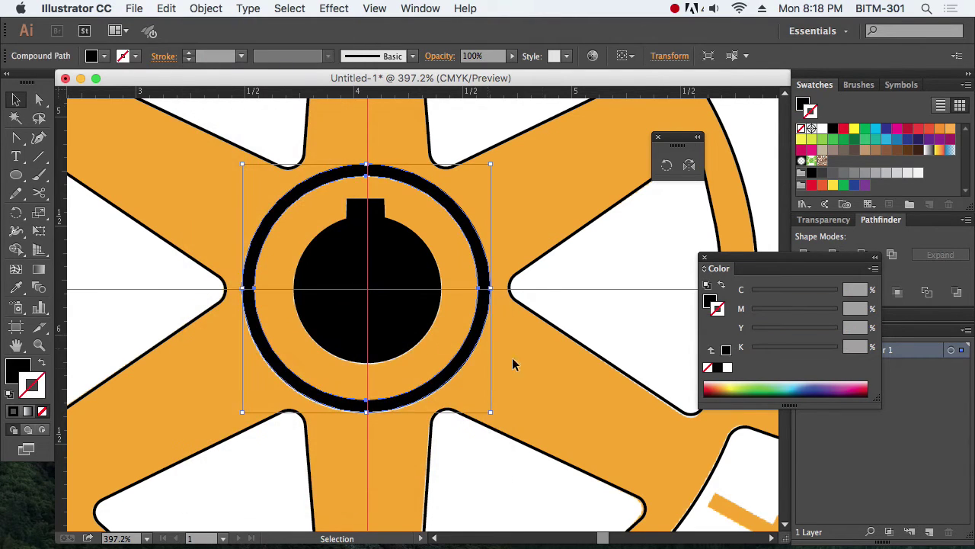
key("super+shift+a")
left_click(479, 333)
left_click(344, 392)
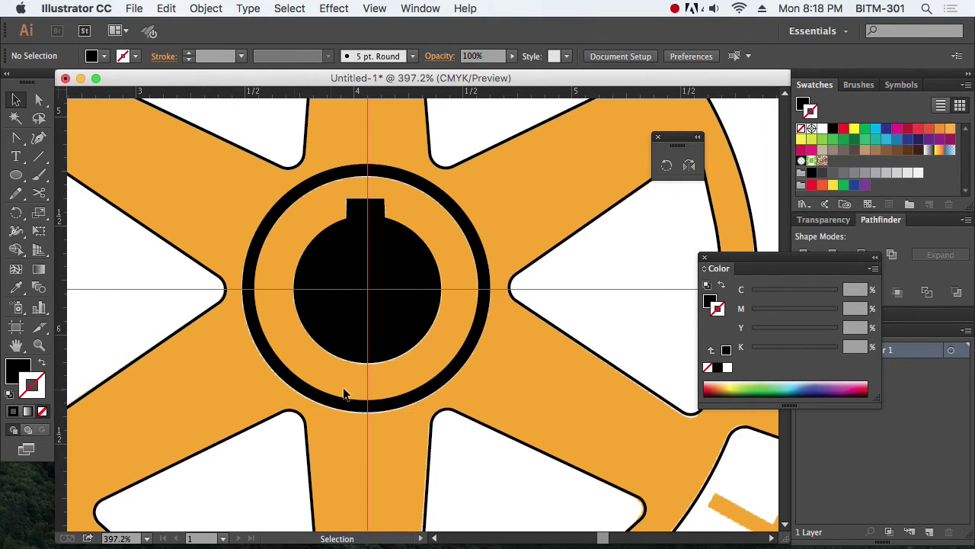
left_click(367, 382, "alt+super")
left_click(367, 381, "alt+super")
left_click(367, 382, "alt+super")
left_click_drag(448, 332, 303, 487)
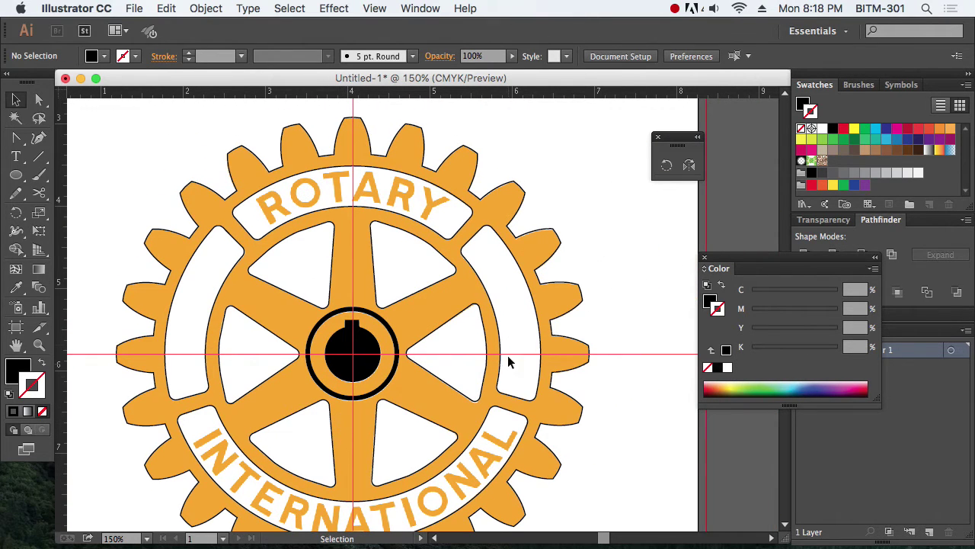
left_click(533, 293)
left_click(472, 212, "shift")
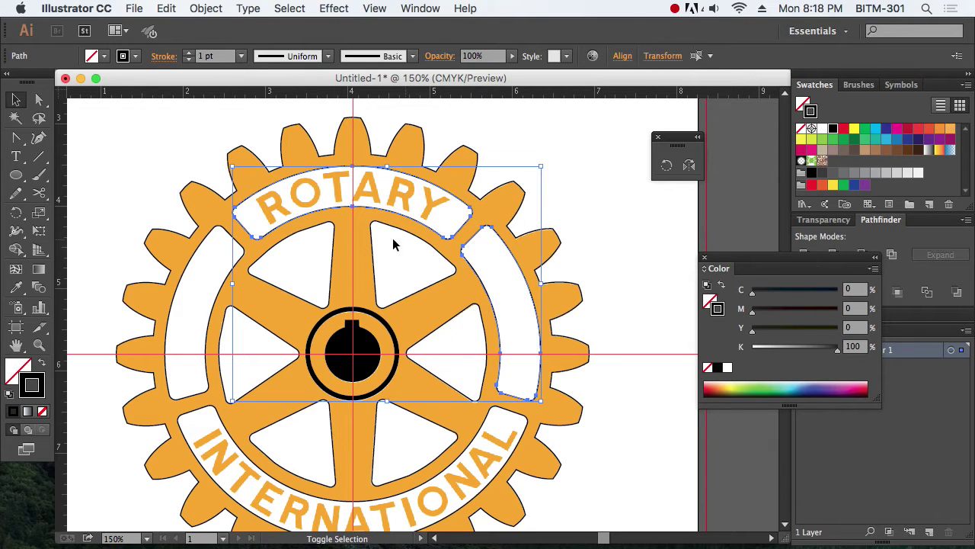
left_click(224, 236, "shift")
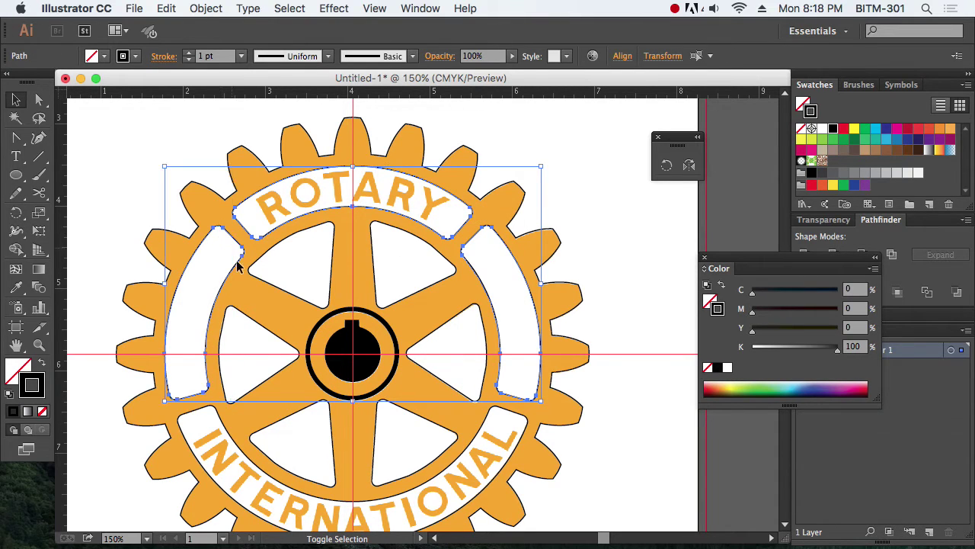
left_click(605, 275)
Remove the stroke from every shape inside the outer gear outline and fill them all with black
left_click(498, 284, "alt+super")
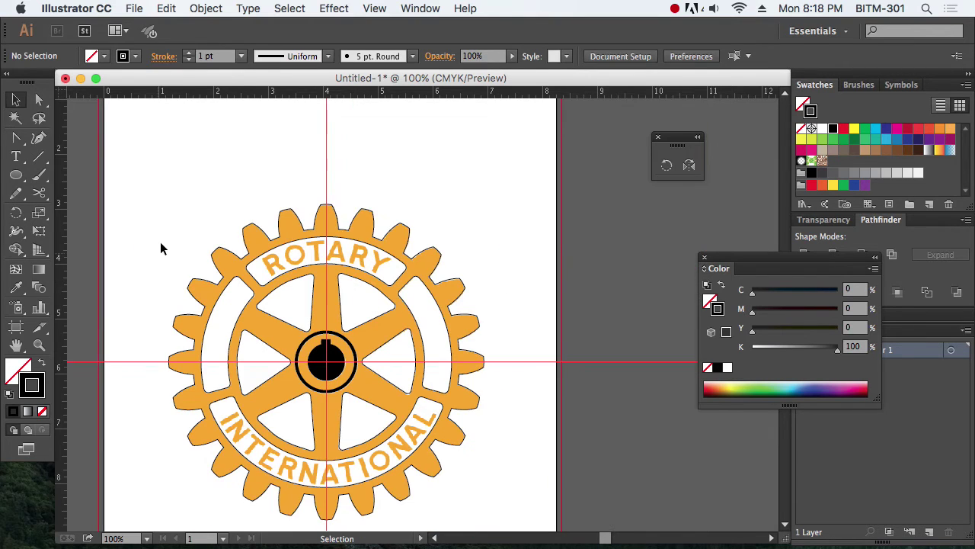
left_click_drag(166, 220, 531, 518)
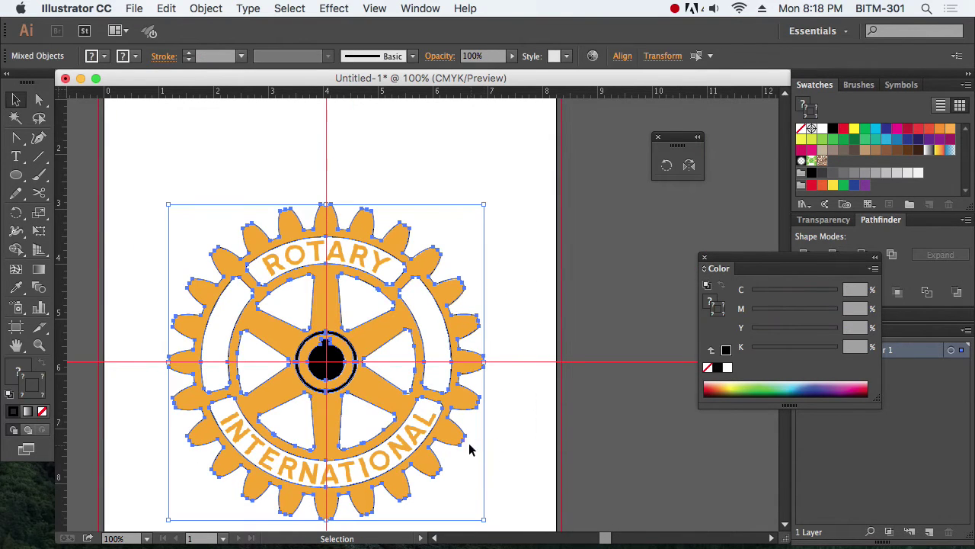
left_click(470, 438, "shift")
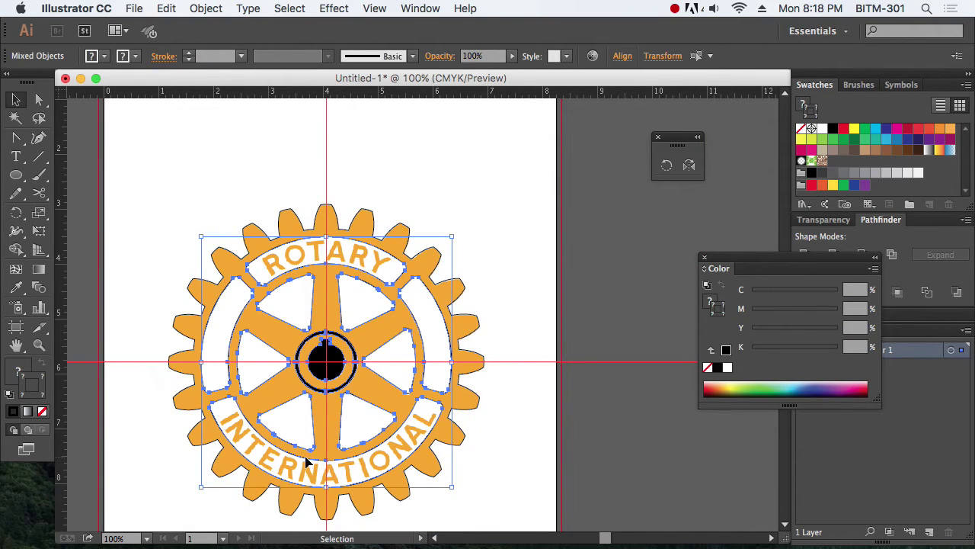
left_click(42, 413)
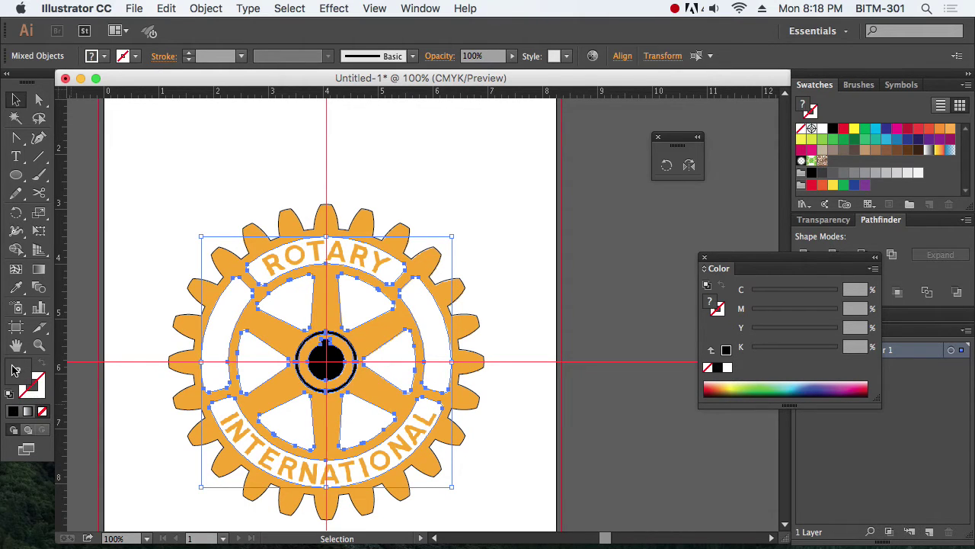
left_click(12, 412)
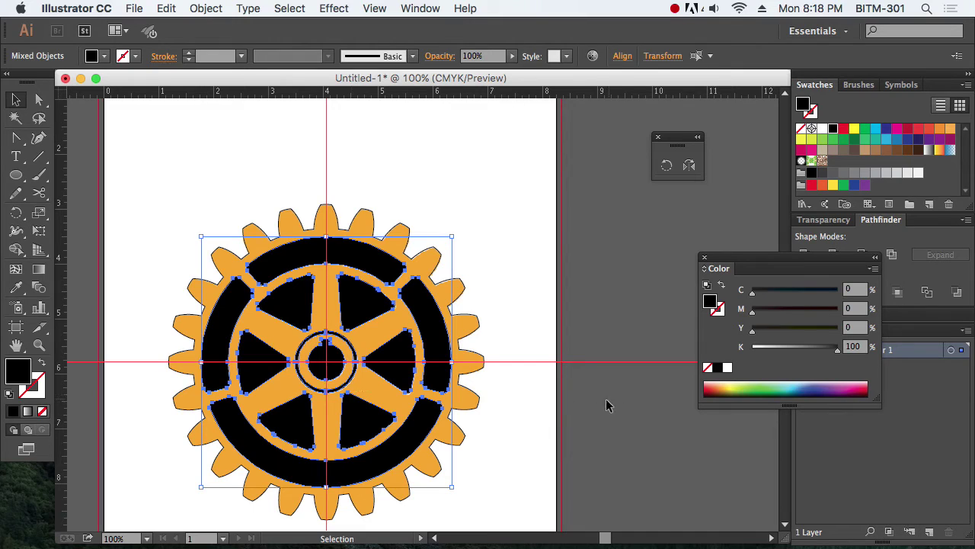
left_click(573, 410)
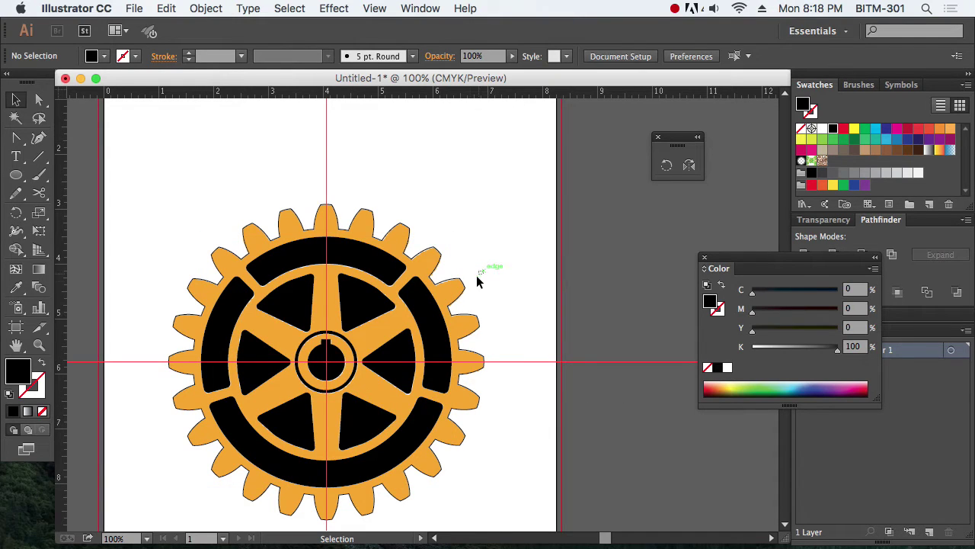
Give the outer gear outline a red fill and no stroke
left_click(457, 287)
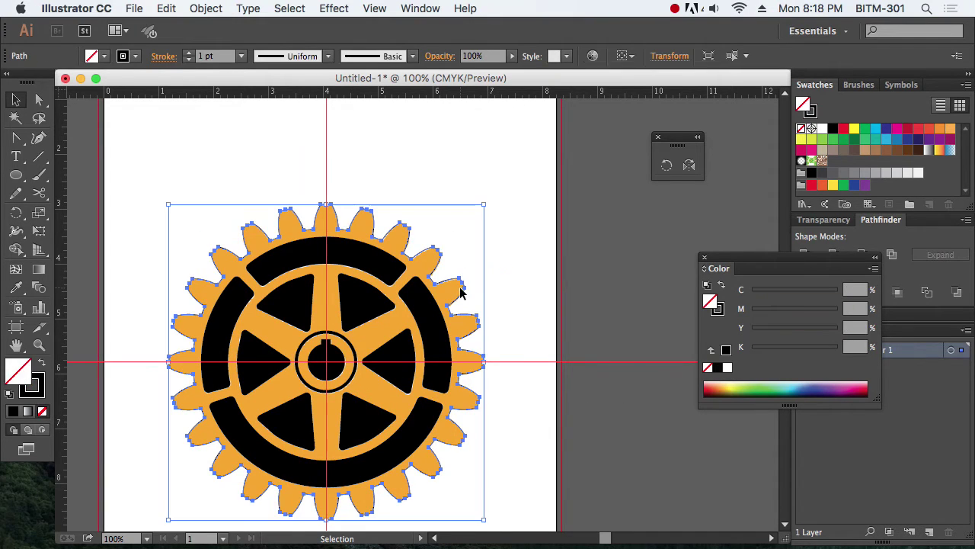
left_click(44, 366)
left_click(844, 128)
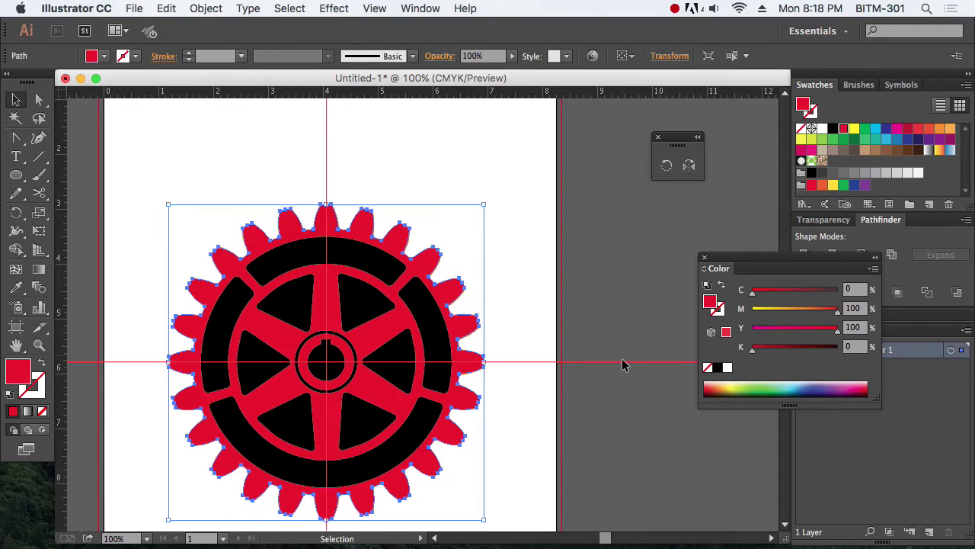
left_click(576, 395)
Select the whole wheel artwork and cut the black shapes out of the red gear with Minus Front
left_click_drag(483, 424, 499, 369)
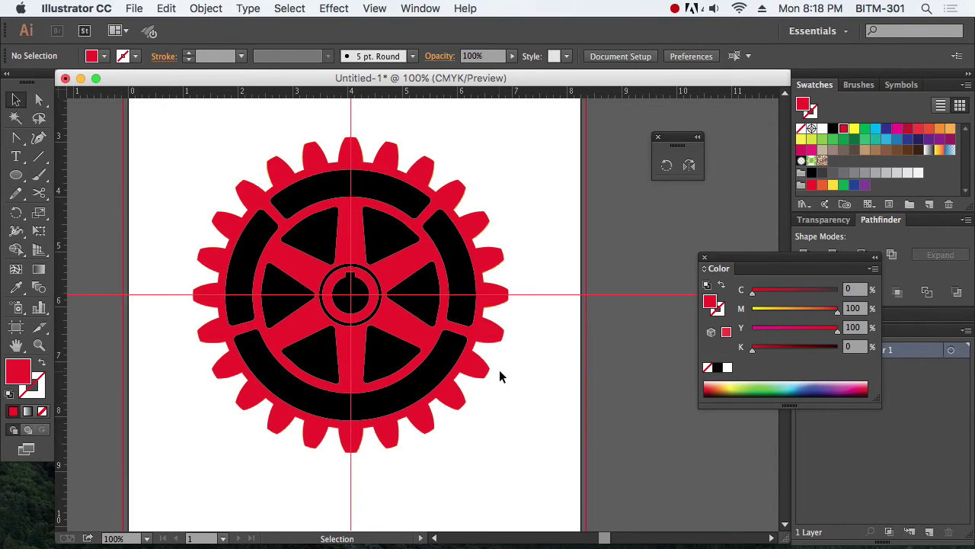
left_click_drag(174, 146, 535, 461)
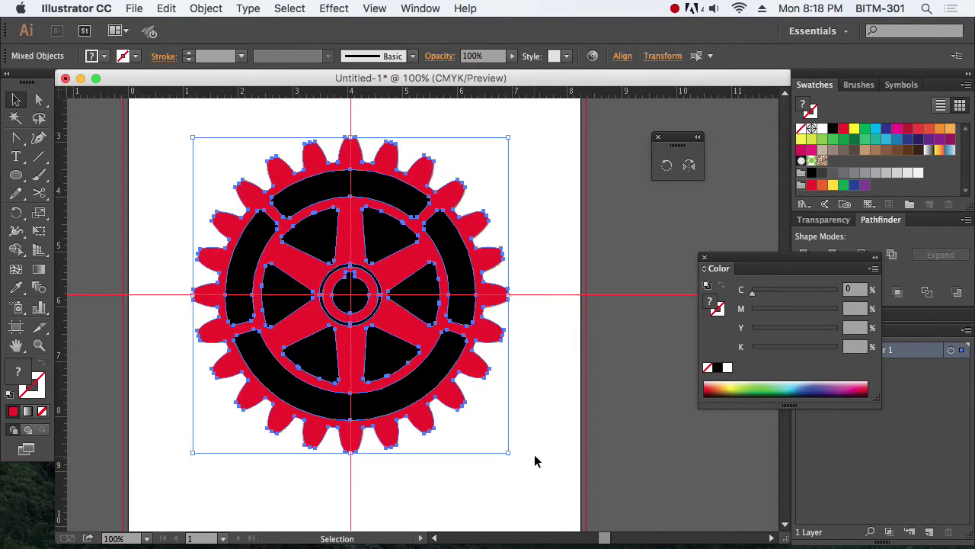
left_click_drag(792, 265, 662, 397)
left_click(605, 393)
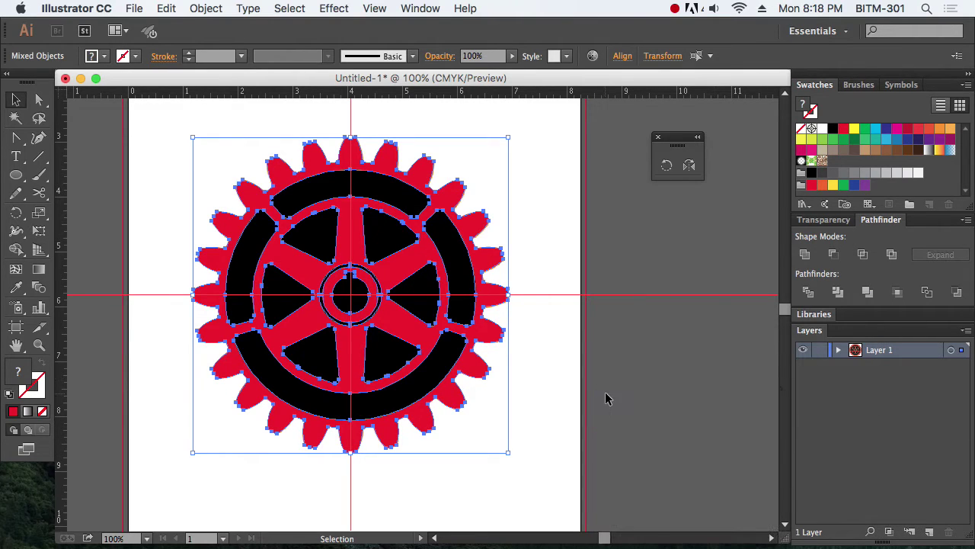
left_click(835, 257)
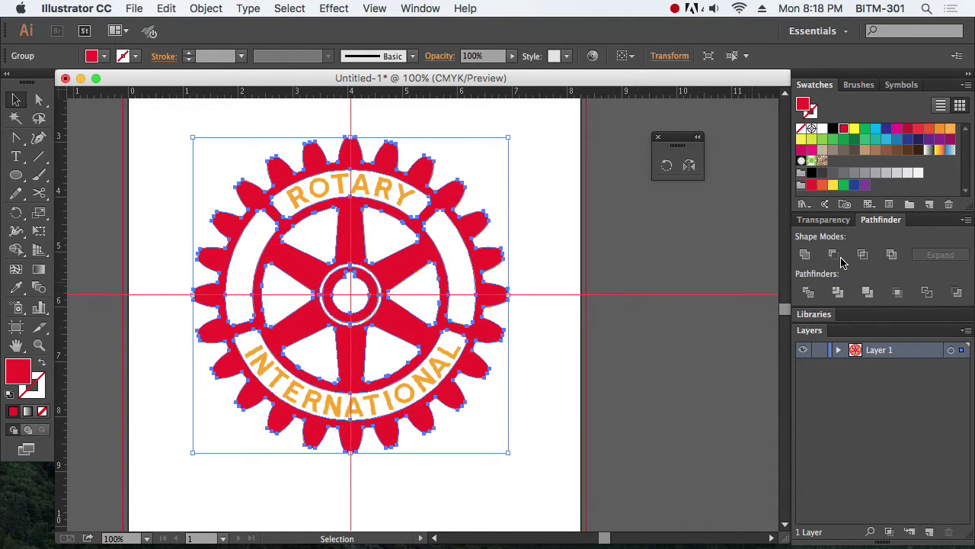
left_click(705, 360)
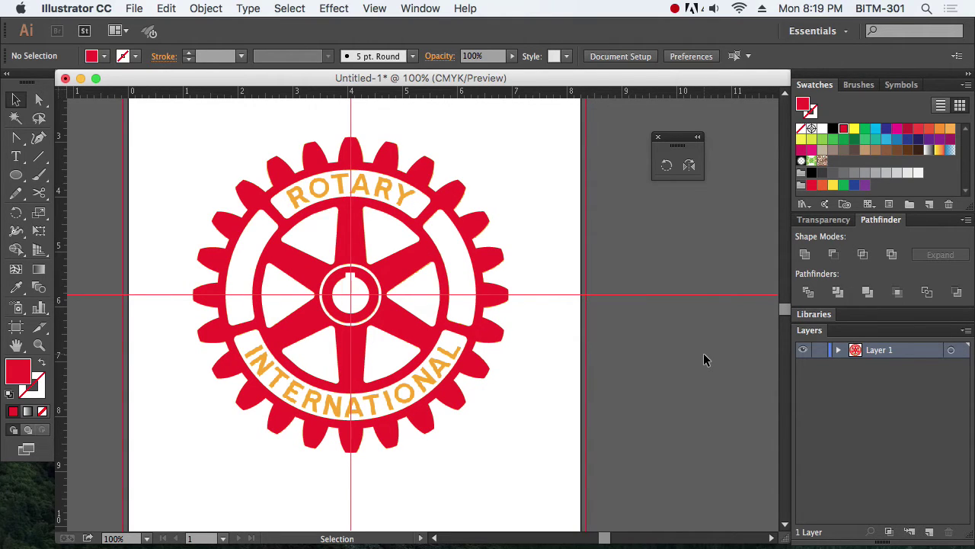
Try several fill swatches on the cut-out gear wheel, including blue, yellow and black, and settle on magenta
left_click(488, 372)
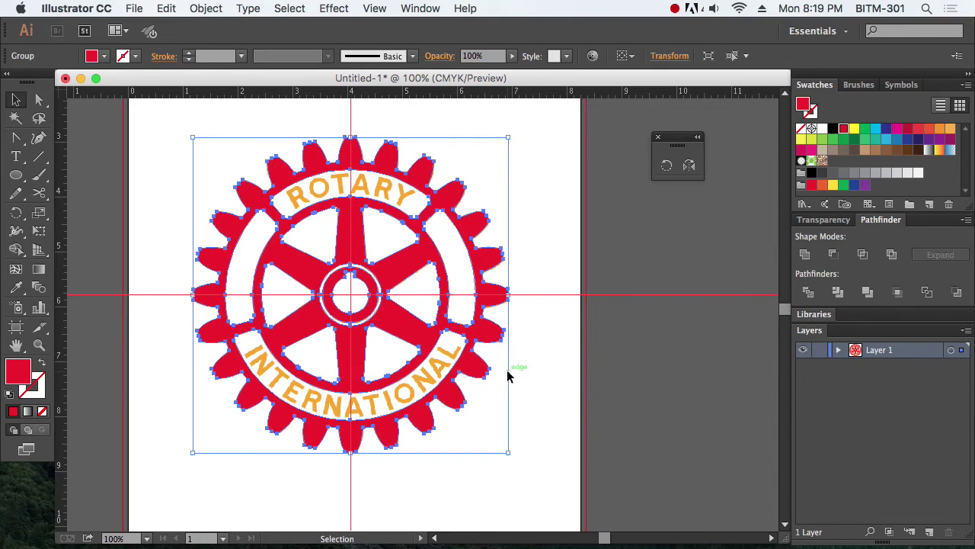
left_click(865, 185)
left_click(853, 186)
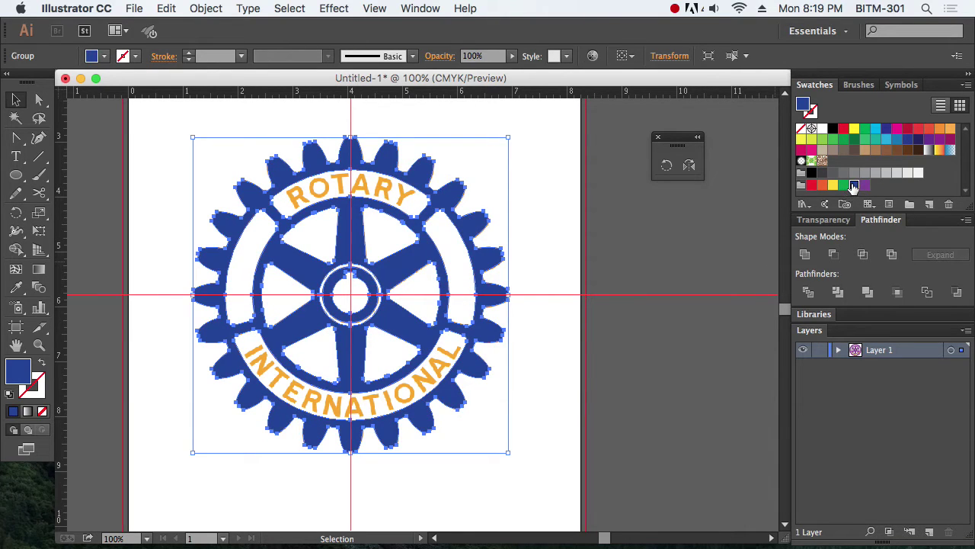
left_click(832, 186)
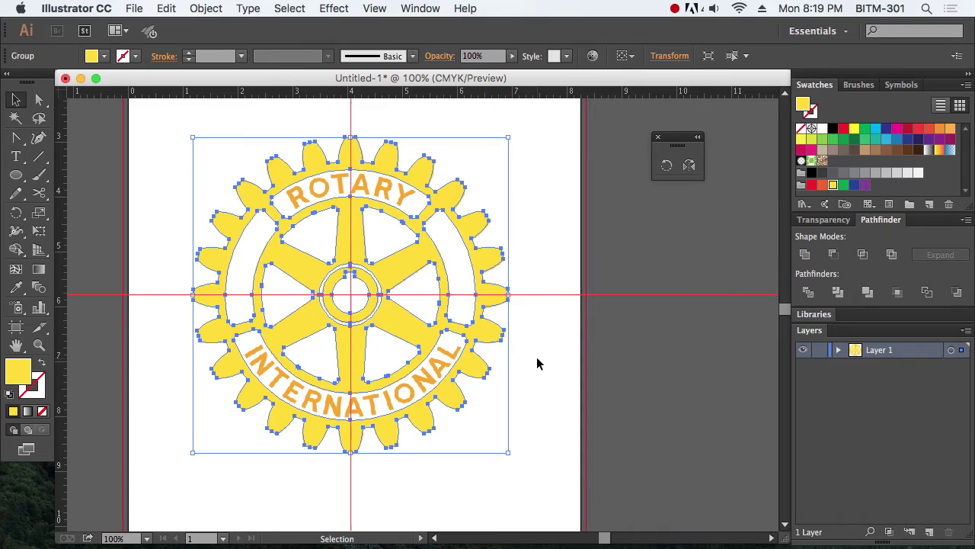
left_click(820, 186)
left_click(812, 174)
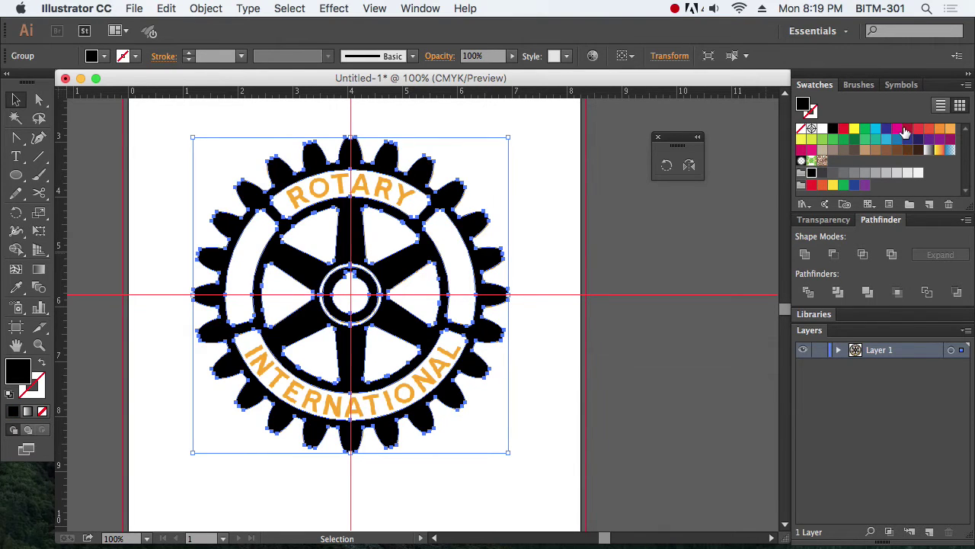
left_click(907, 130)
left_click(897, 128)
left_click(657, 374)
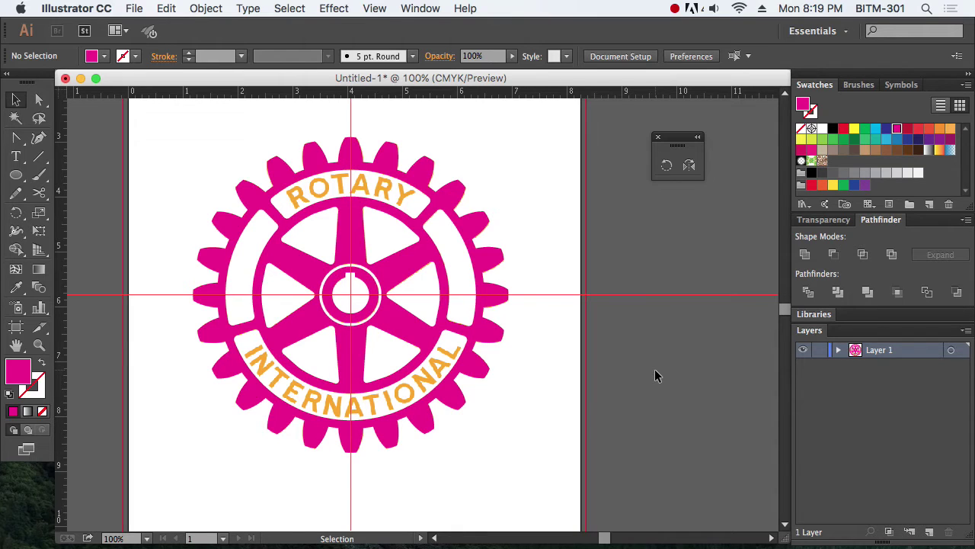
Draw a circle with the Ellipse tool from the wheel's centre out to the base of the ROTARY lettering
key("super+space")
left_click_drag(209, 155, 567, 476)
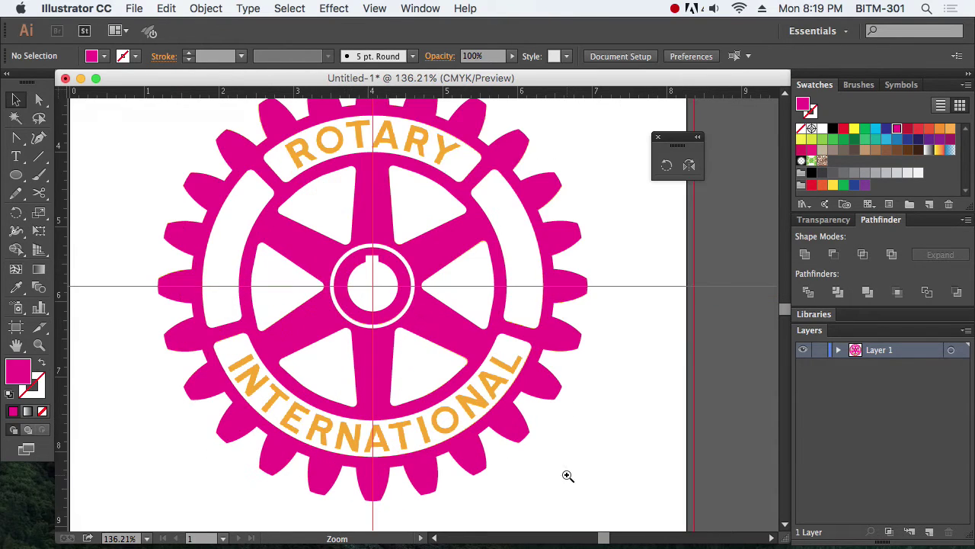
left_click(401, 264, "alt+super")
left_click_drag(452, 279, 414, 296)
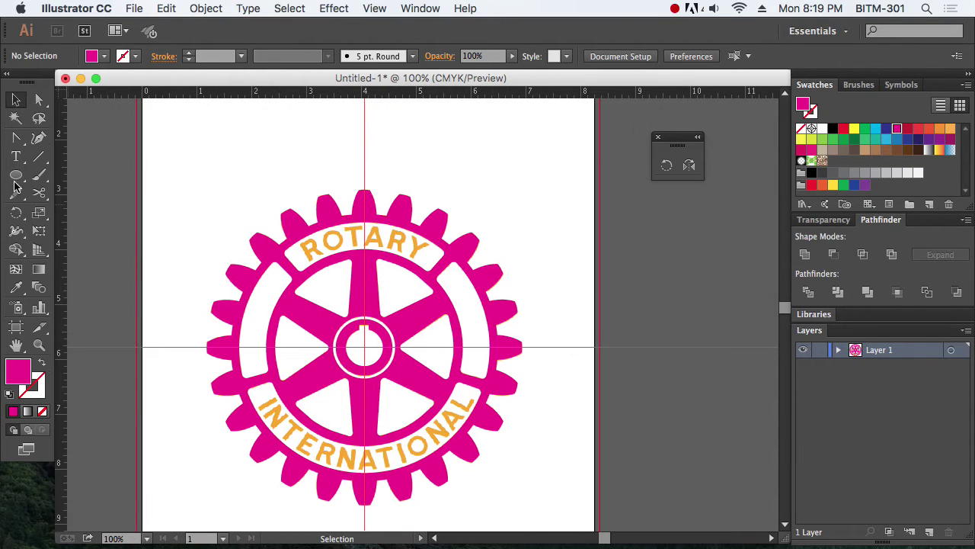
left_click_drag(16, 176, 99, 209)
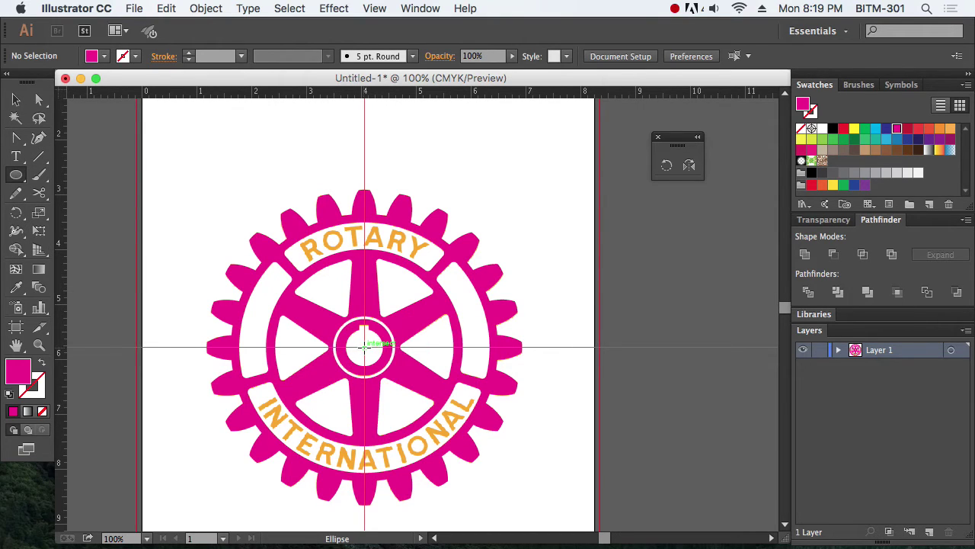
left_click_drag(365, 348, 468, 425)
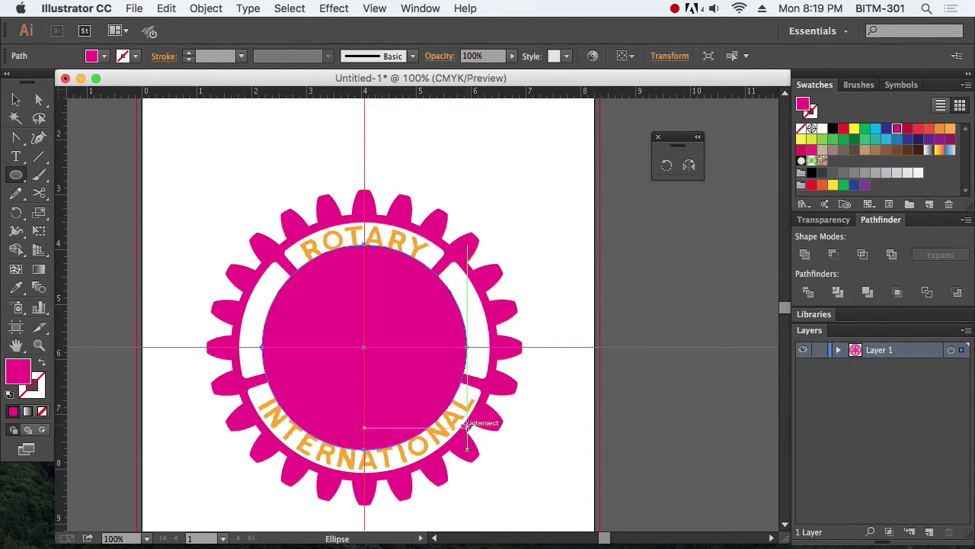
Add the text "ROTARY" along the circle with the Type on a Path tool, starting at its top anchor
key("super+space")
left_click_drag(191, 183, 564, 477)
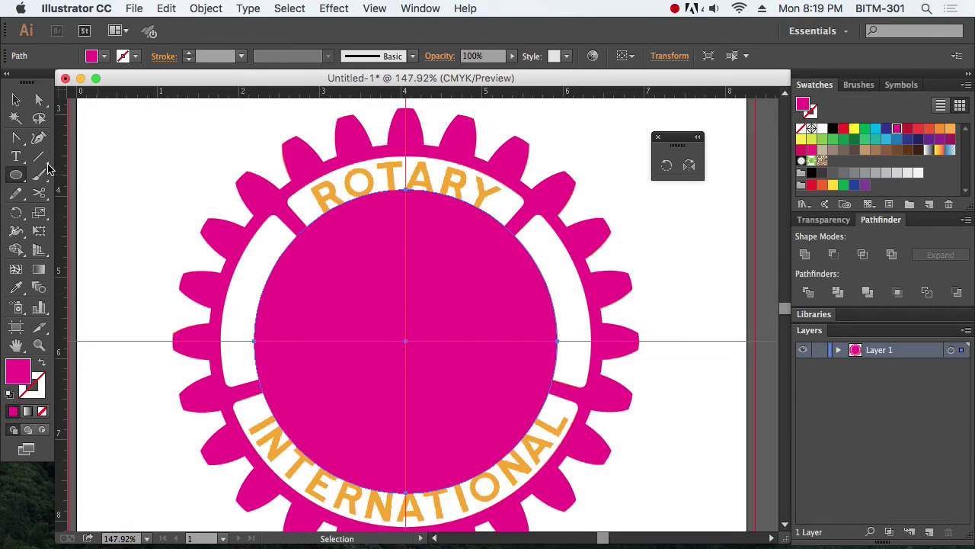
left_click_drag(18, 158, 102, 195)
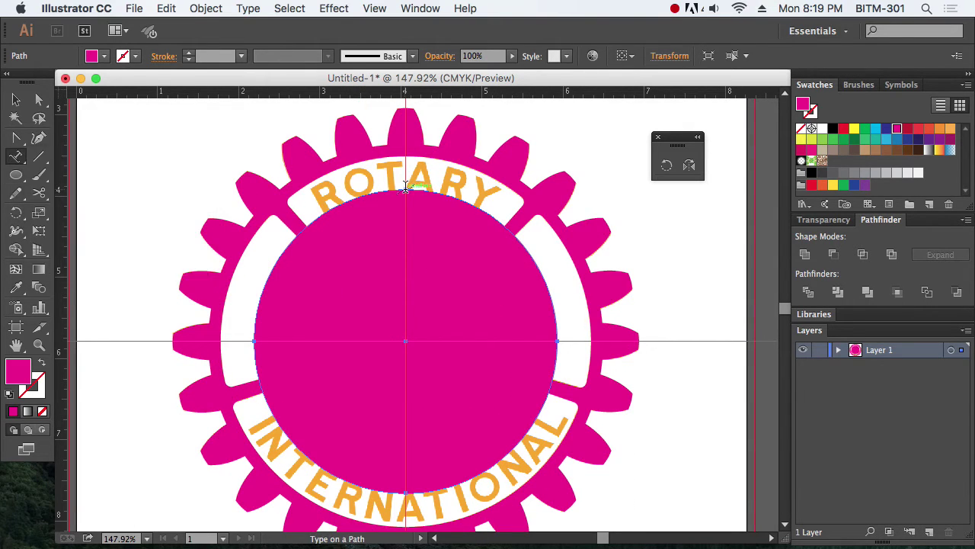
left_click(405, 188)
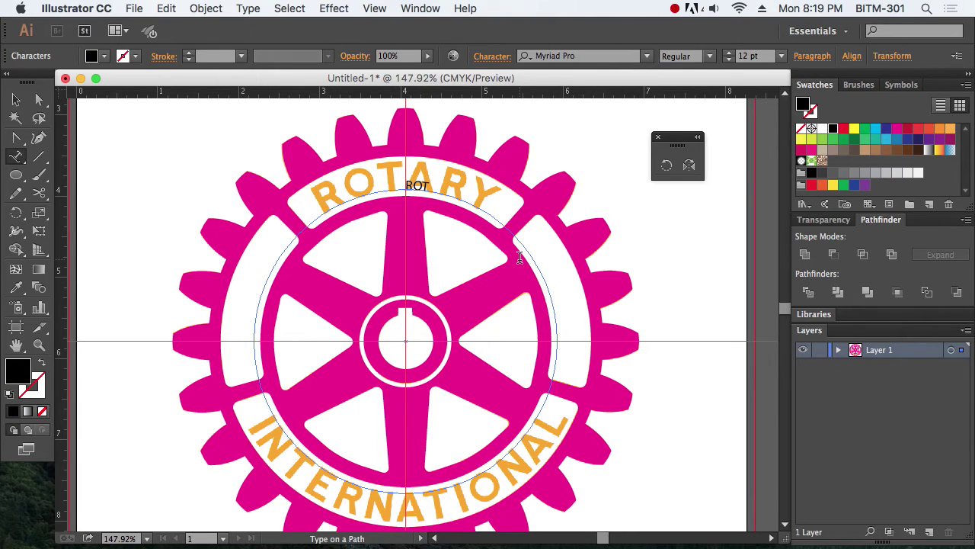
Select all of the ROTARY path text and enlarge it to 38 pt
key("super+a")
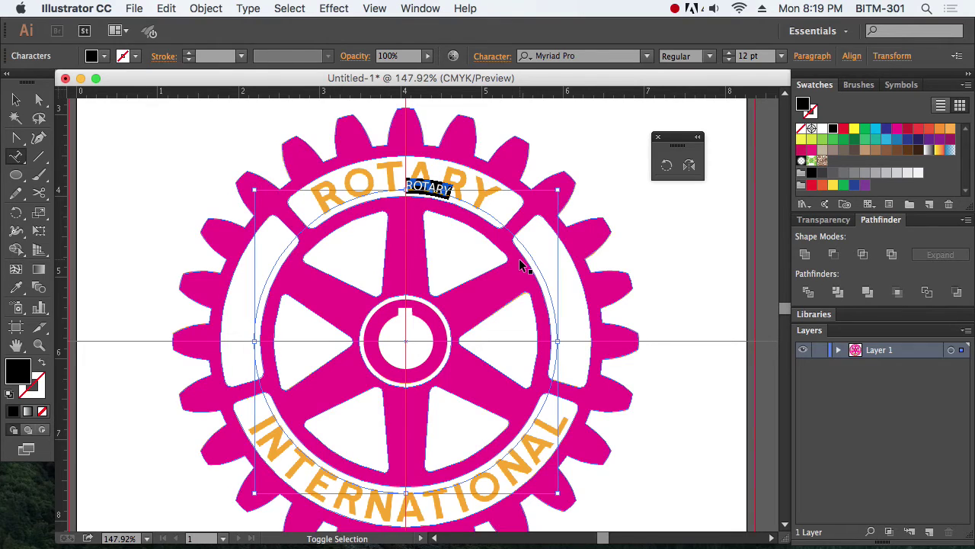
key("super+shift+period")
key("super+shift+period")
key("super+shift+period")
key("super+shift+period")
key("super+shift+period")
key("super+shift+period")
key("super+shift+period")
key("super+shift+period")
key("super+shift+period")
key("super+shift+period")
key("super+shift+period")
key("super+shift+period")
key("super+shift+period")
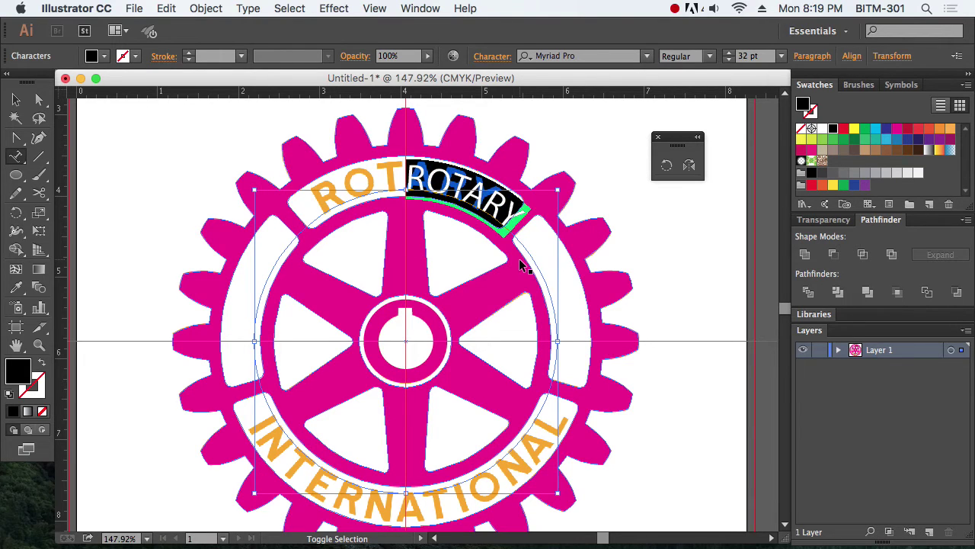
Set the font of the ROTARY path text to Arial Black
left_click(601, 60)
type("ar")
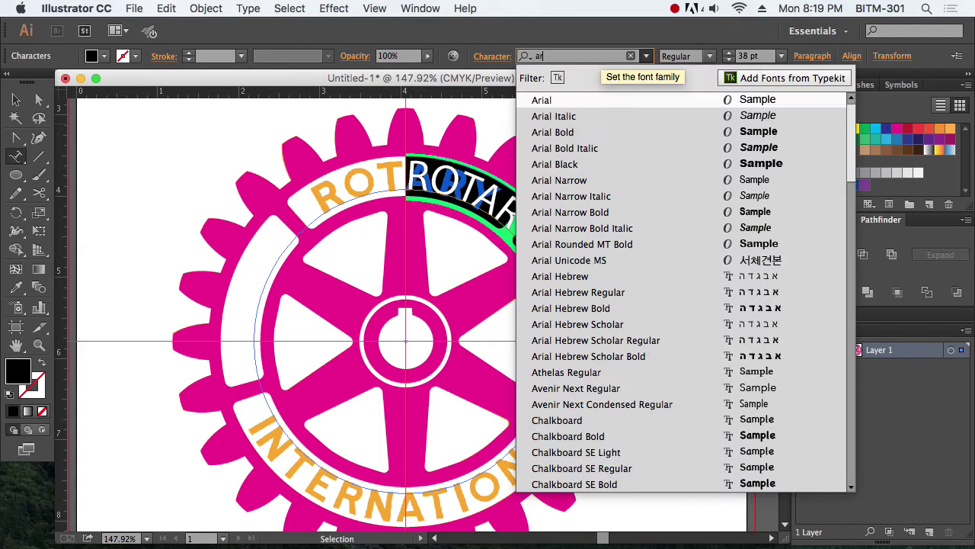
left_click(583, 165)
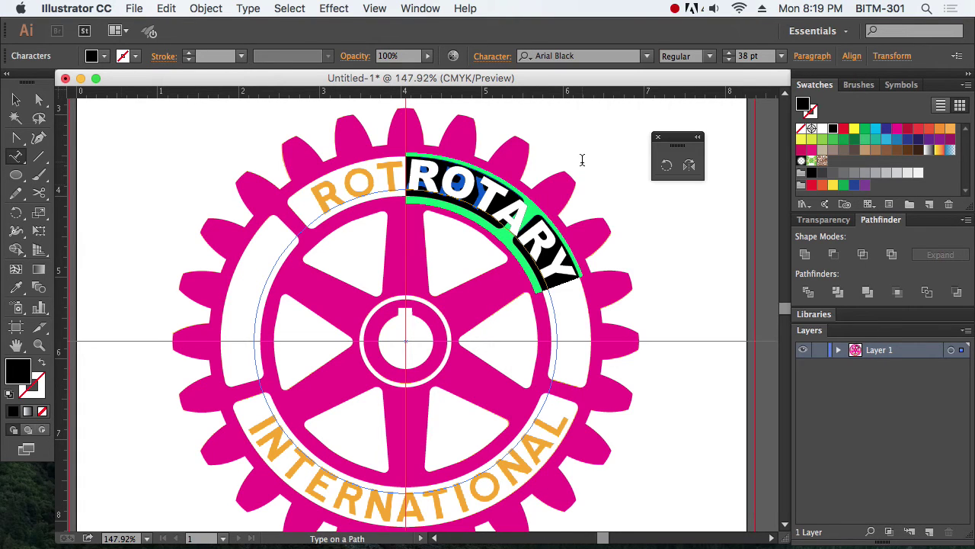
Change the font of the ROTARY path text to Arial Bold
left_click(645, 58)
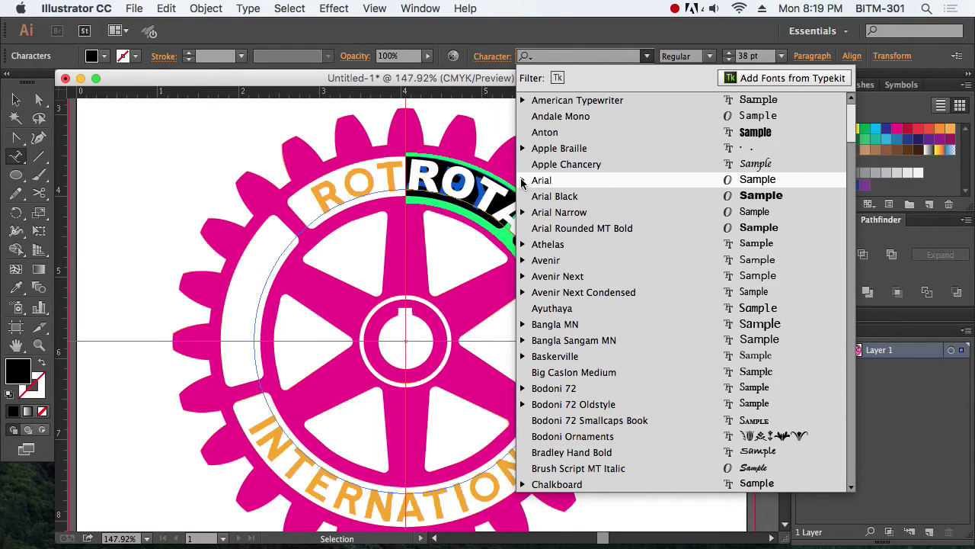
left_click(523, 181)
left_click(572, 227)
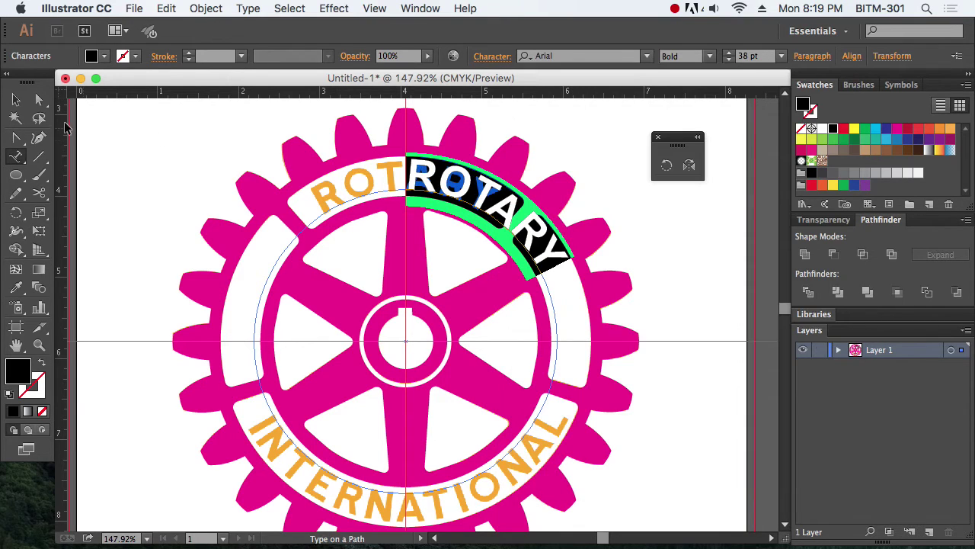
Slide the ROTARY text back along its circle so it starts over the R of the original upper lettering
left_click(16, 100)
left_click(448, 400, "alt")
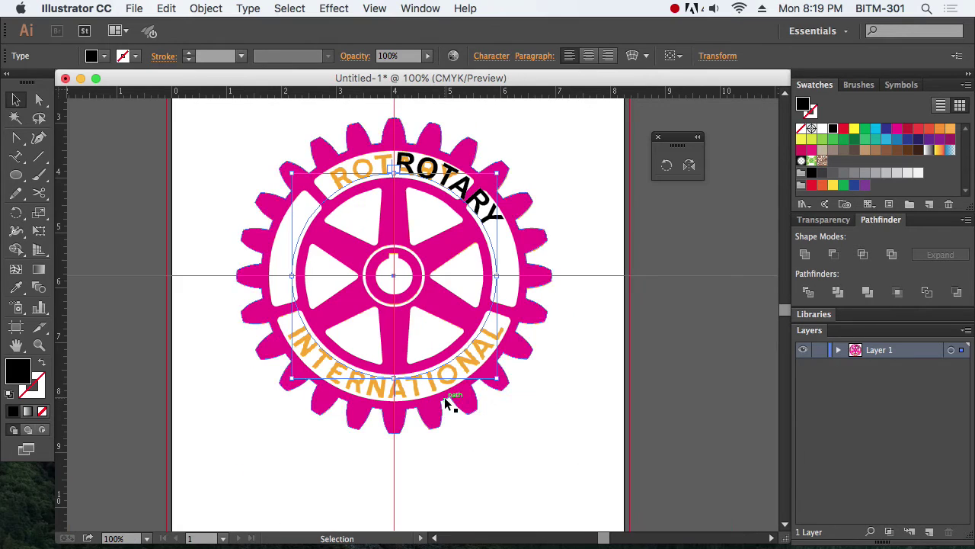
left_click_drag(394, 388, 470, 391)
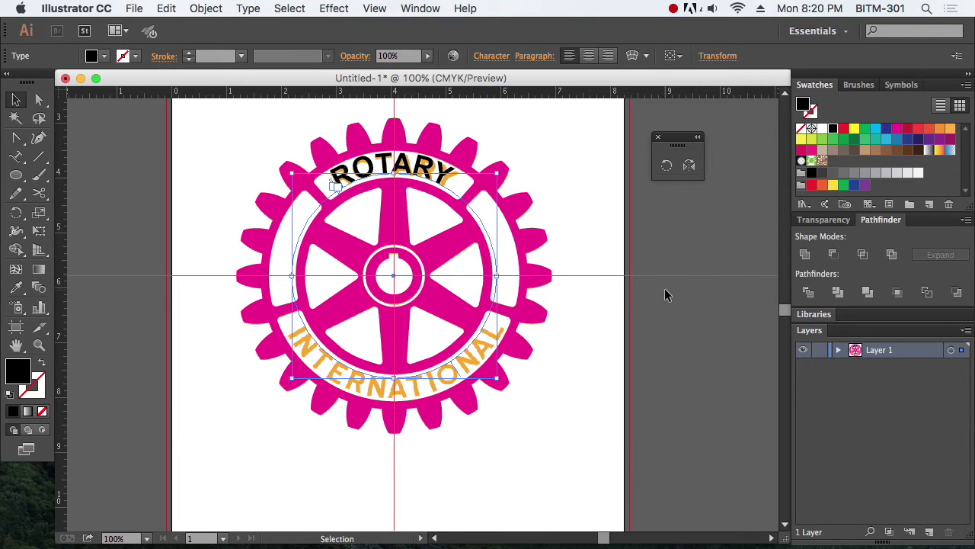
Increase the ROTARY text's tracking to 22 and set its font size to 35 pt
left_click_drag(246, 124, 658, 311)
key("super+t")
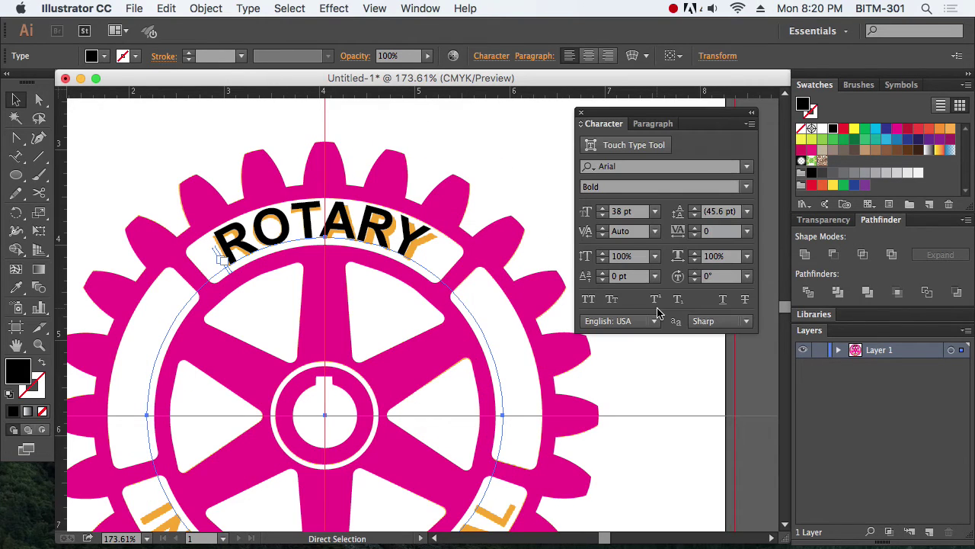
left_click(697, 228)
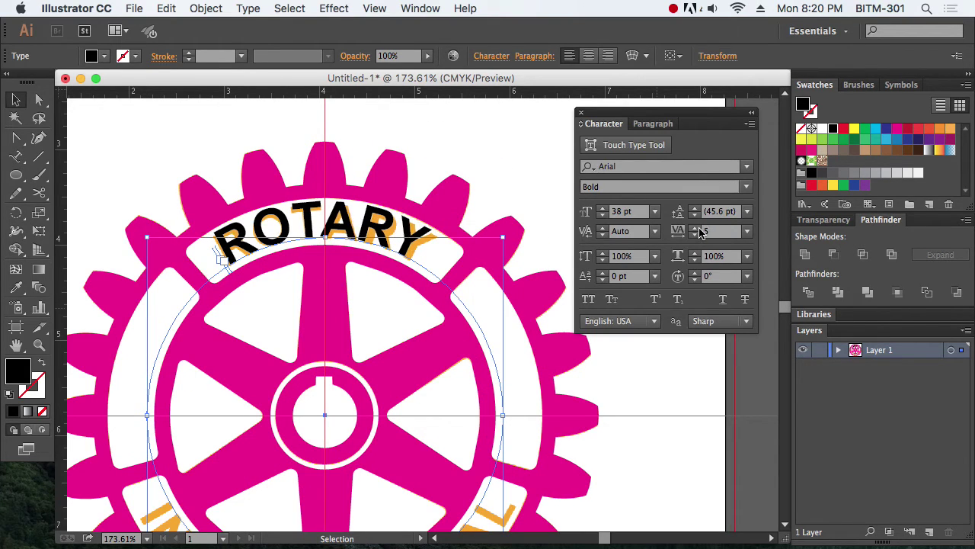
left_click(695, 228)
left_click(694, 228)
left_click(695, 228)
left_click(695, 227)
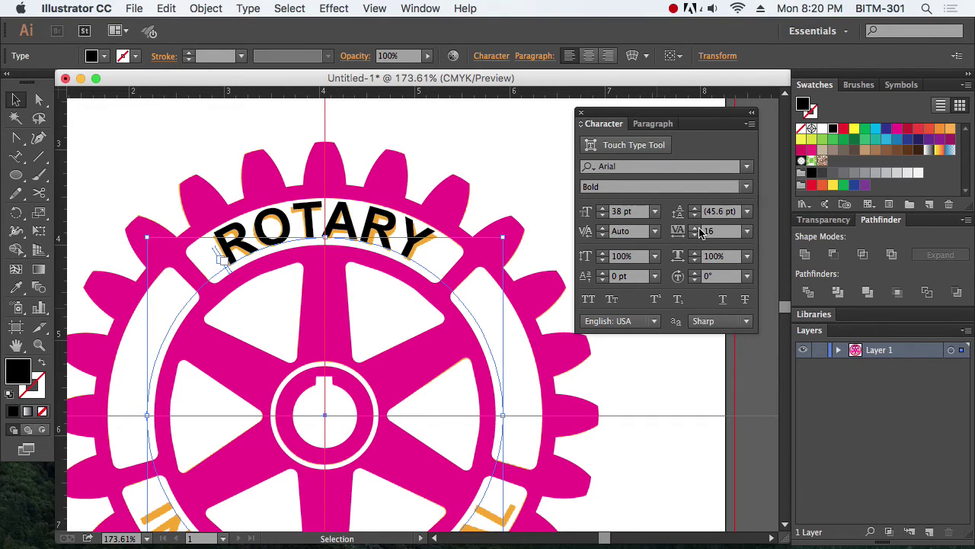
left_click(695, 227)
left_click(694, 227)
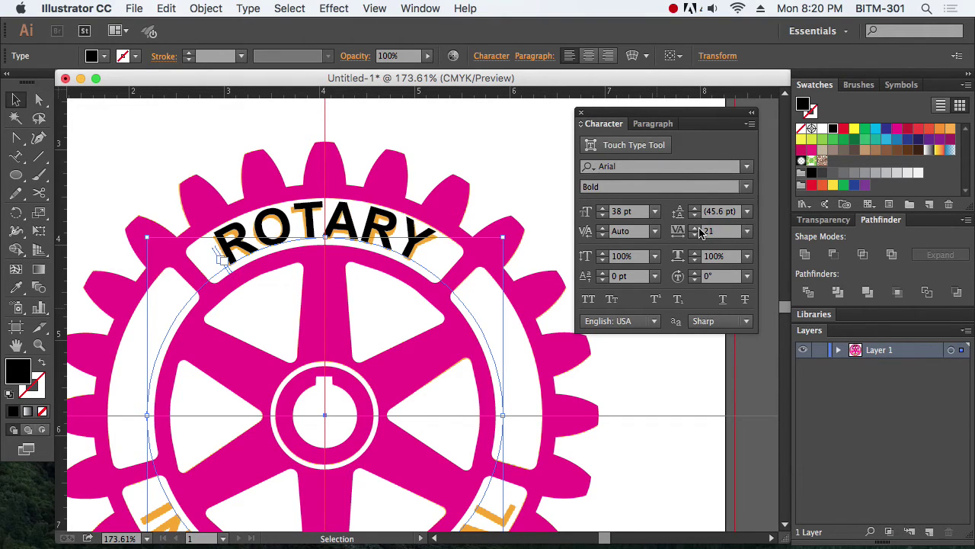
left_click(604, 216)
left_click(603, 216)
left_click(603, 216)
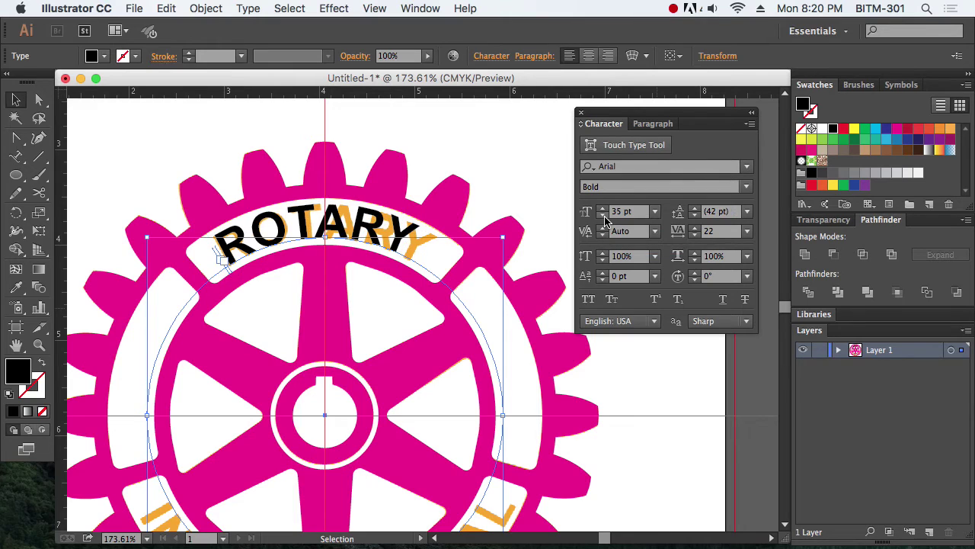
Increase the ROTARY text's tracking to 100 to spread the letters across the original lettering
left_click(697, 230)
left_click(696, 229)
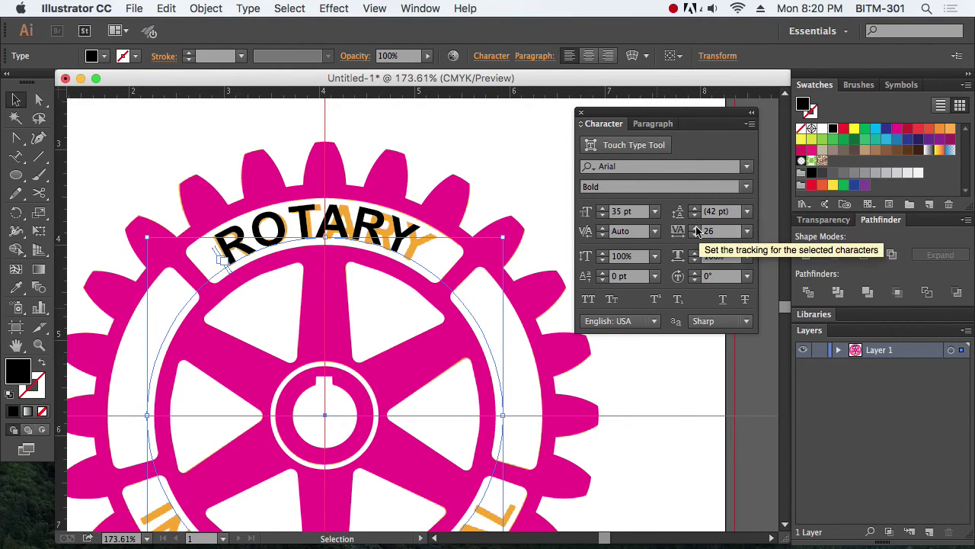
left_click(694, 227)
left_click(695, 227)
left_click(695, 227)
left_click(694, 227)
left_click(695, 227)
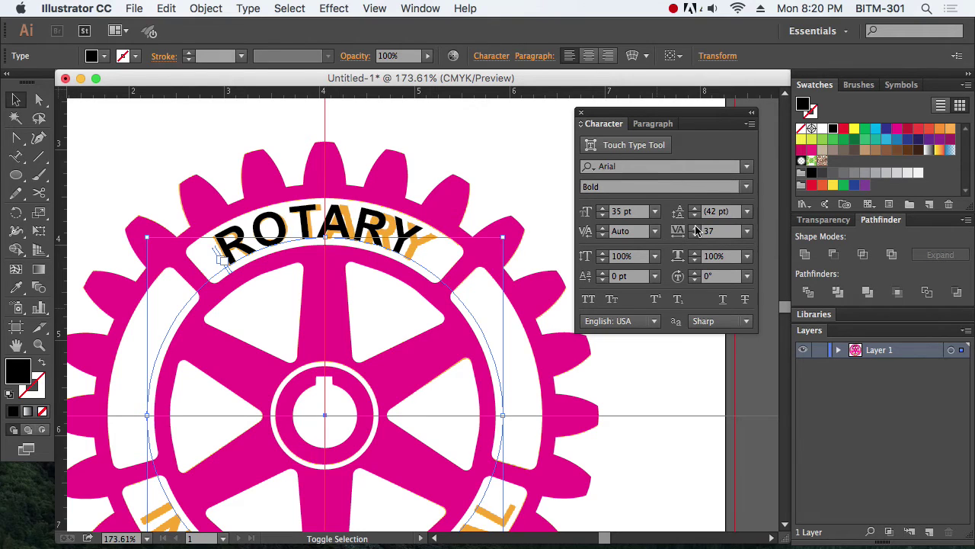
left_click(695, 227, "shift")
left_click(695, 227, "shift")
left_click(695, 227, "shift")
left_click(695, 227, "shift")
left_click(695, 227, "shift")
left_click(695, 228, "shift")
left_click(695, 227, "shift")
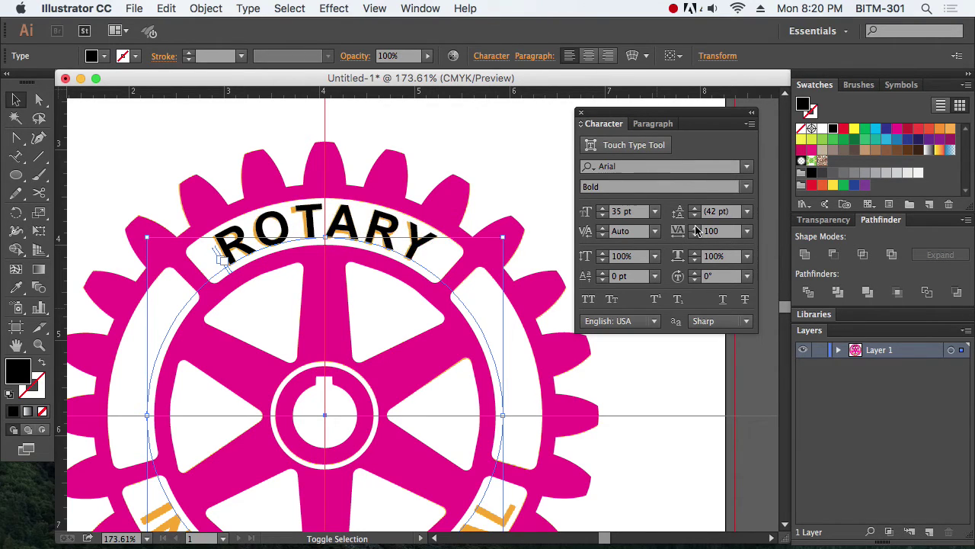
Duplicate the ROTARY path text and flip the copy to the inside of the circle along the wheel's lower arc
key("super+minus")
key("super+minus")
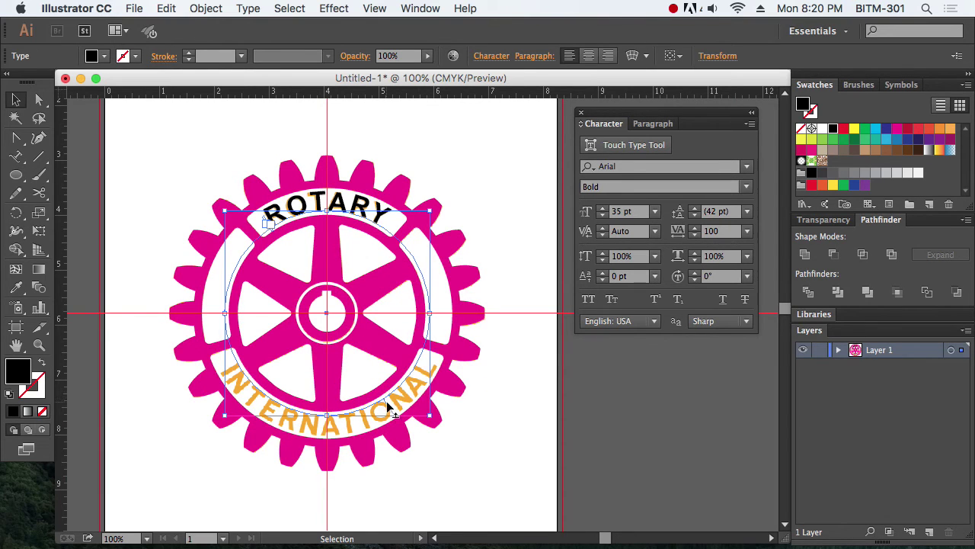
left_click_drag(396, 412, 373, 298)
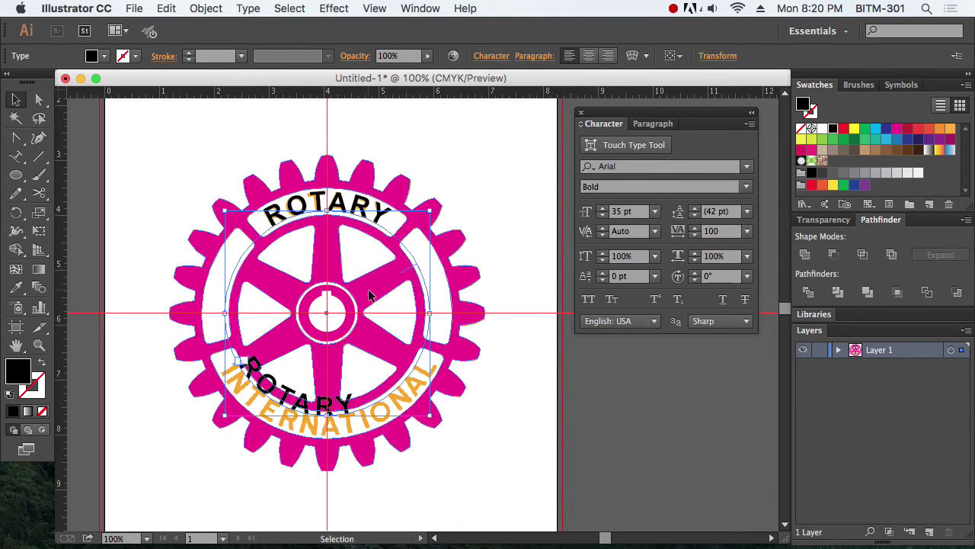
Replace the wording of the flipped lower text with "INTERNATIONAL"
double_click(291, 399)
double_click(290, 397)
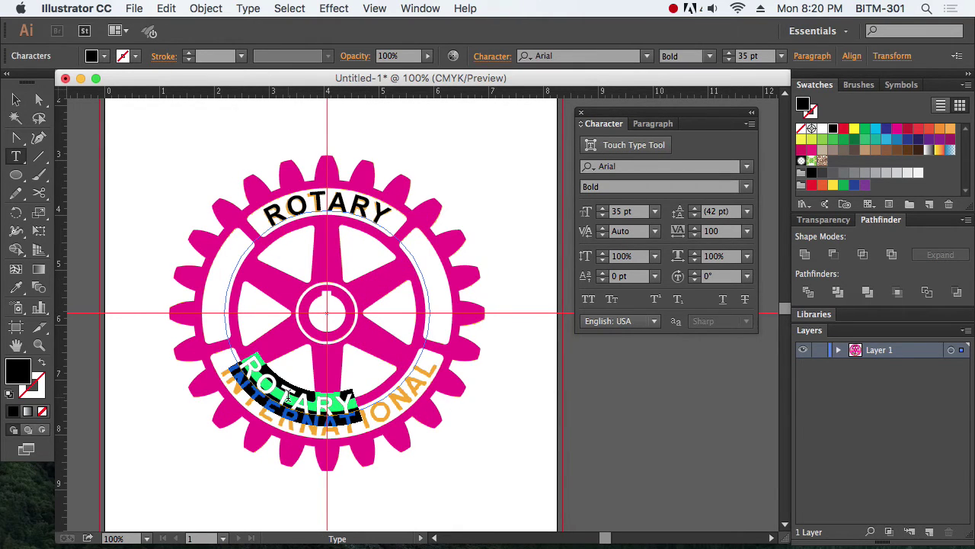
type("IN")
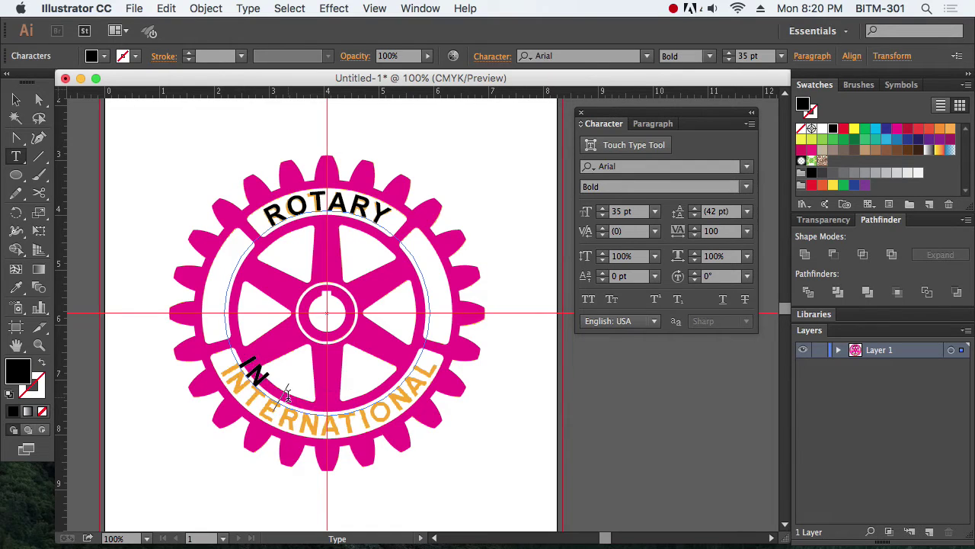
type("TERN")
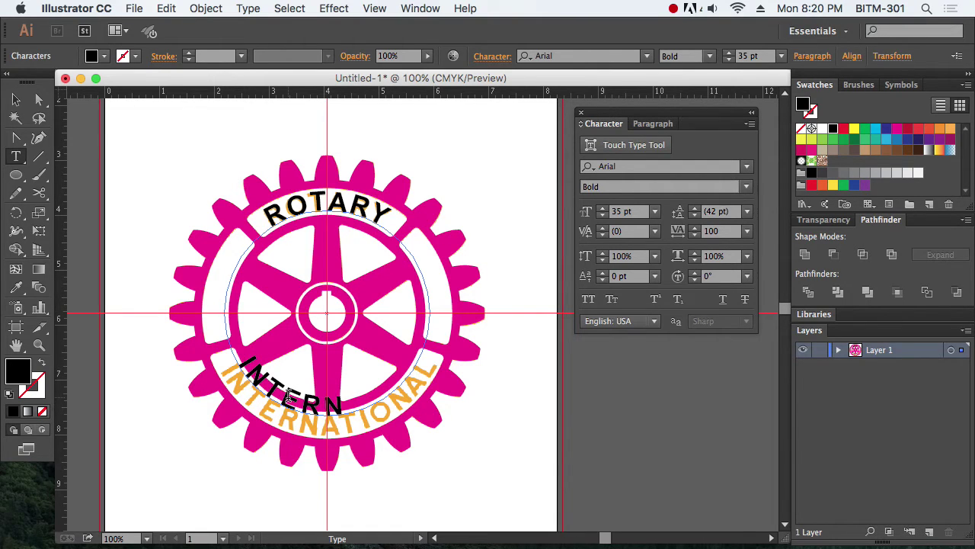
type("ATIONAL")
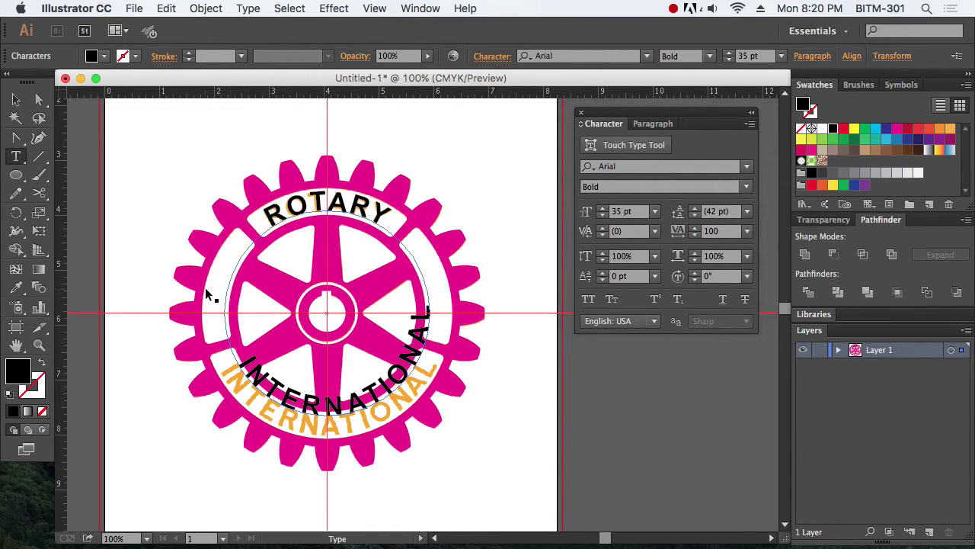
Select all of the INTERNATIONAL text and set its baseline shift to -25 pt to move it into the lower band
key("super+a")
left_click(603, 280)
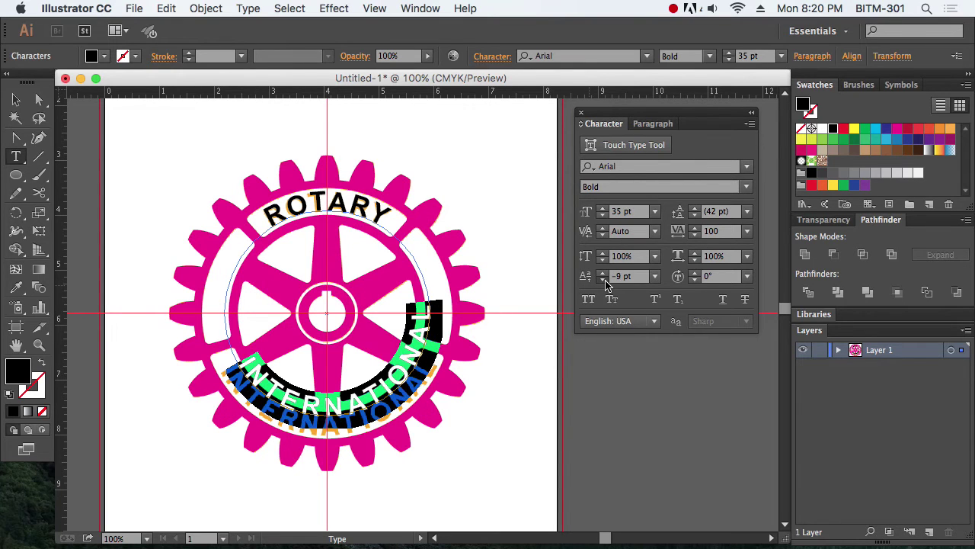
left_click(603, 280)
left_click(603, 279)
left_click(603, 280)
left_click(603, 280)
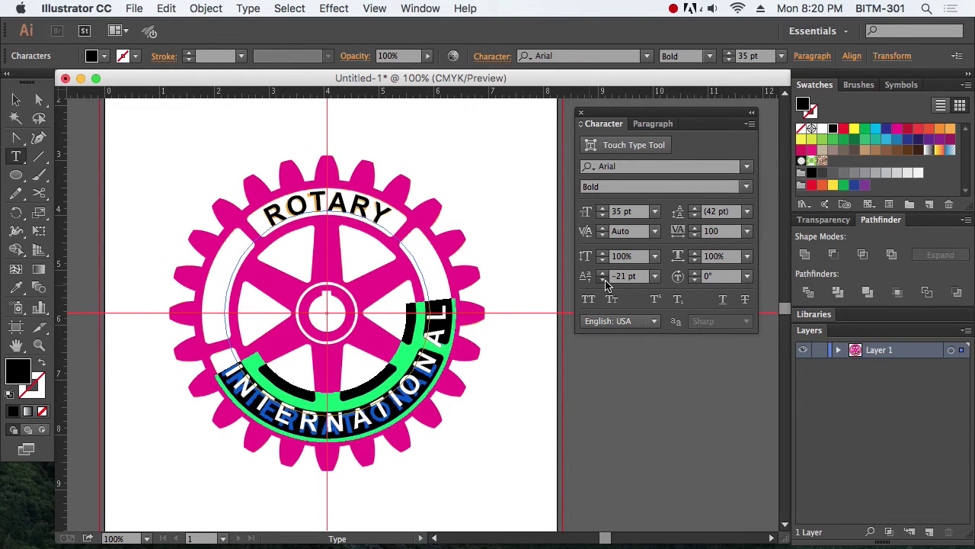
left_click(602, 279)
left_click(603, 280)
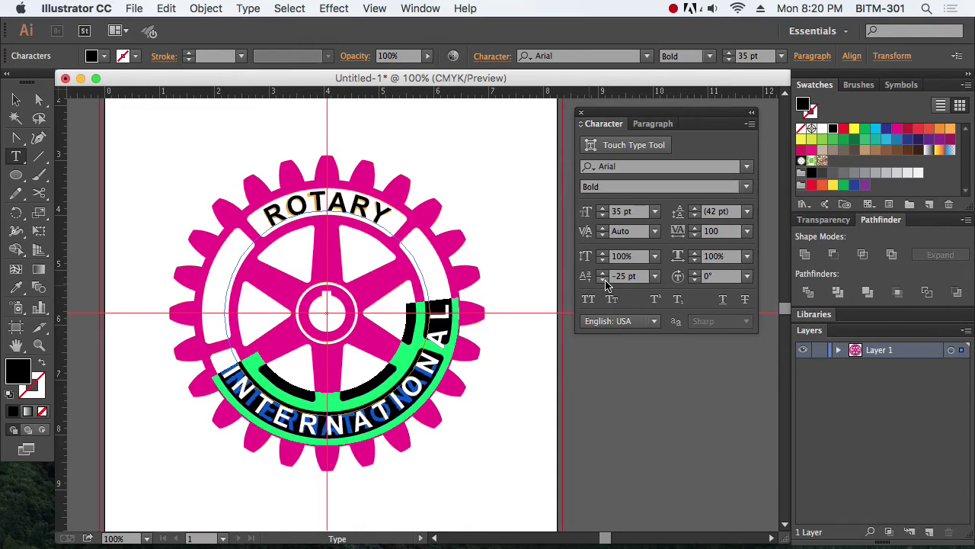
Set the INTERNATIONAL text's tracking to 0 and finish editing the text
left_click(736, 231)
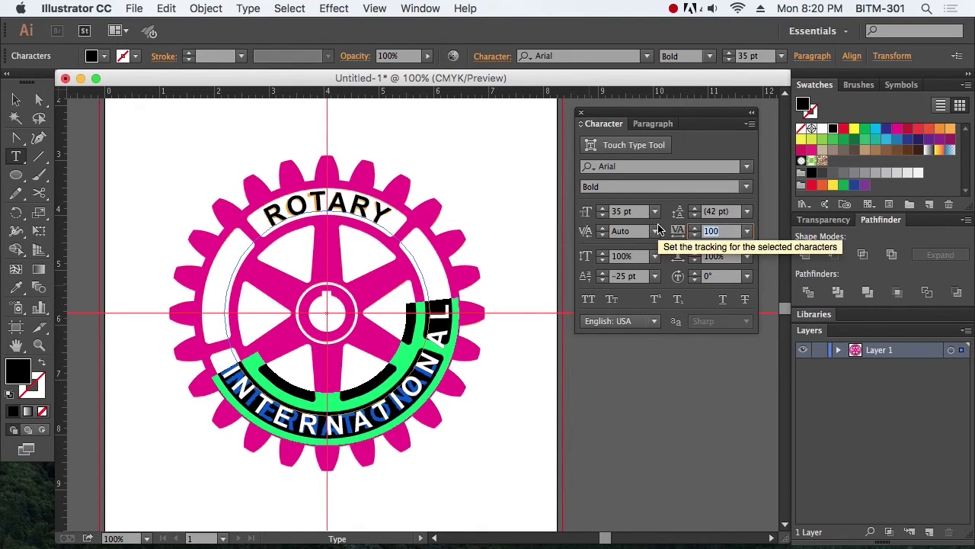
type("0")
key("Return")
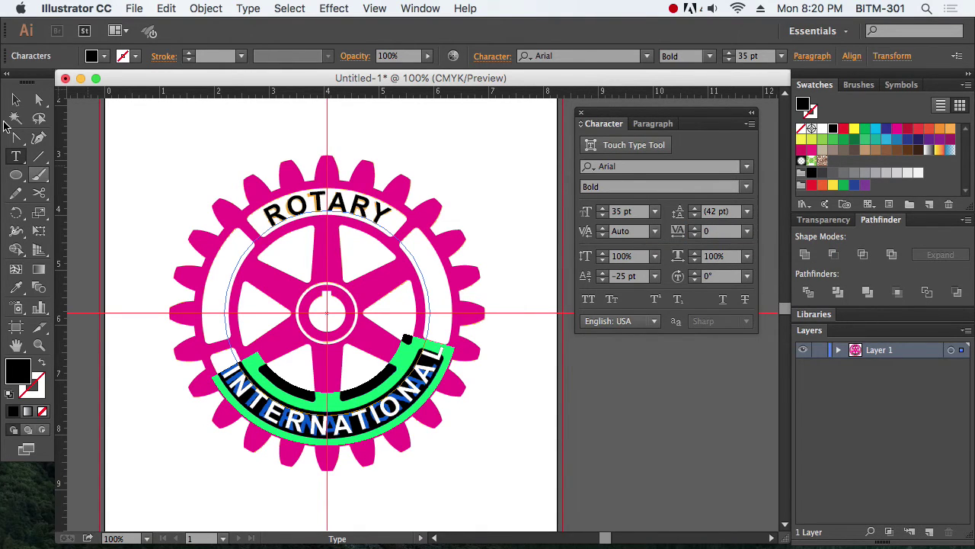
key("Escape")
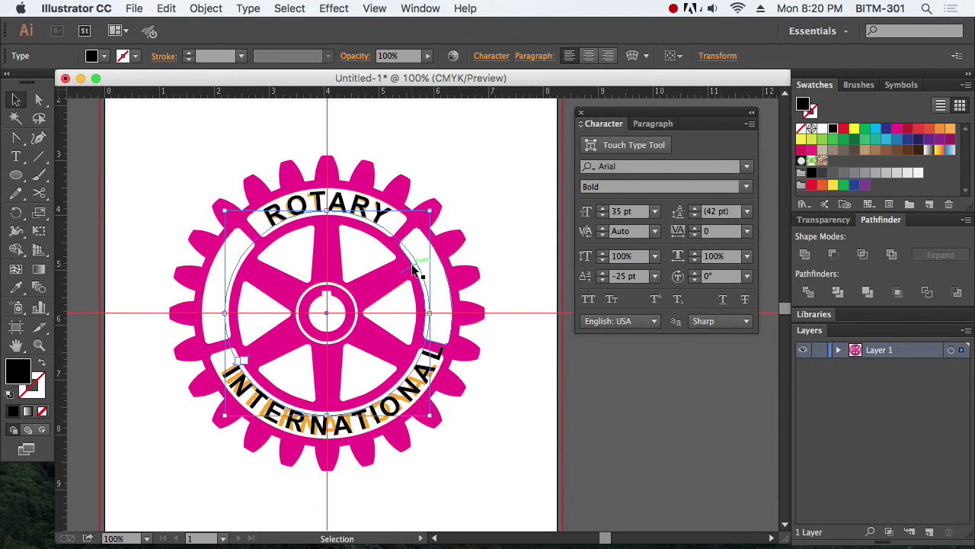
Slide the INTERNATIONAL text slightly along its path so its first letter lines up with the original lettering
left_click_drag(413, 267, 414, 273)
left_click(415, 385)
left_click_drag(408, 275, 413, 277)
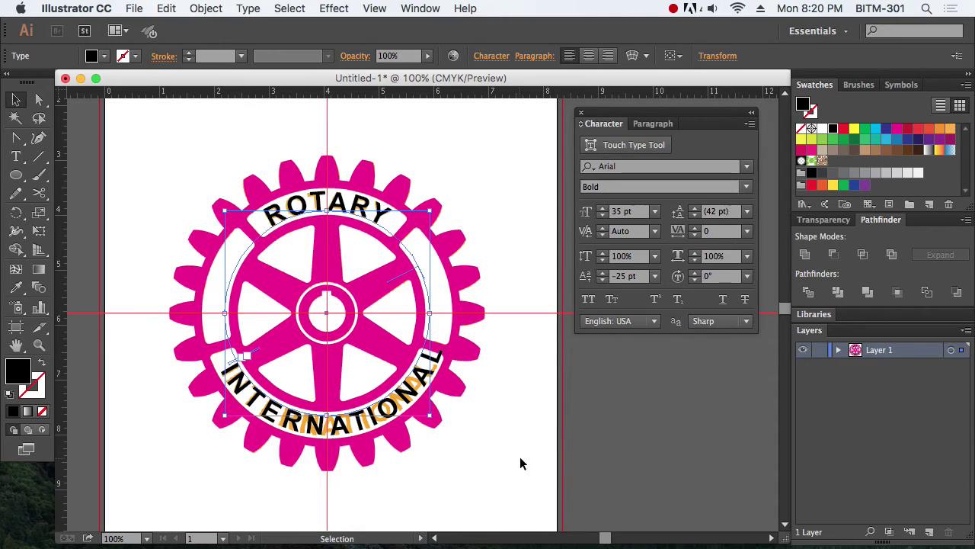
Tighten the INTERNATIONAL text's tracking to -40 so the word fits the lower band
left_click(694, 235)
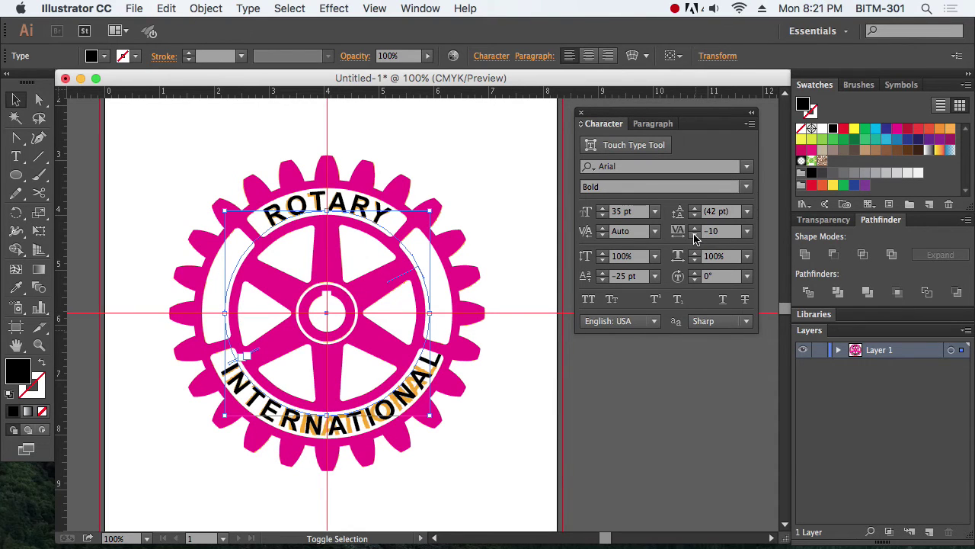
left_click(694, 234)
left_click(694, 234)
left_click(694, 235)
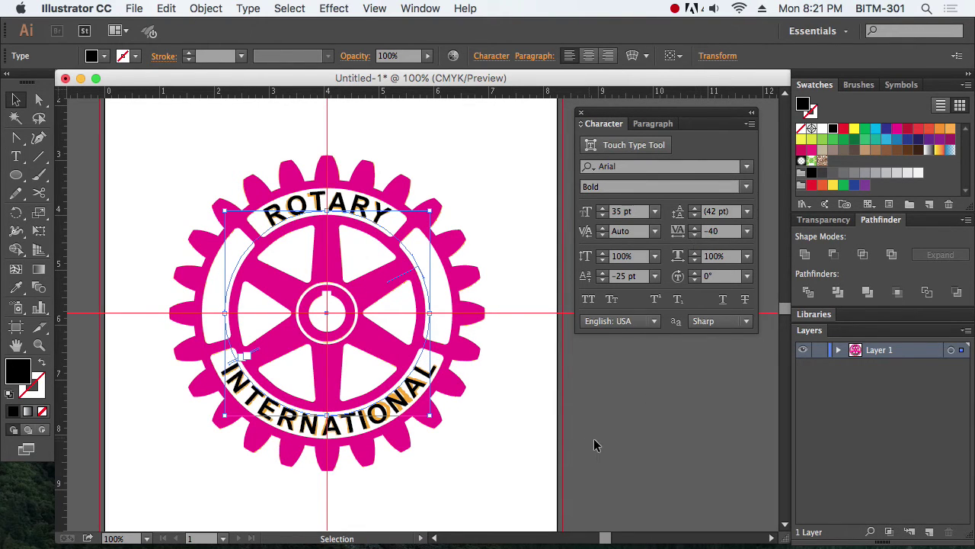
Select the ROTARY text together with the INTERNATIONAL text and convert both to outlines
left_click(372, 217, "shift")
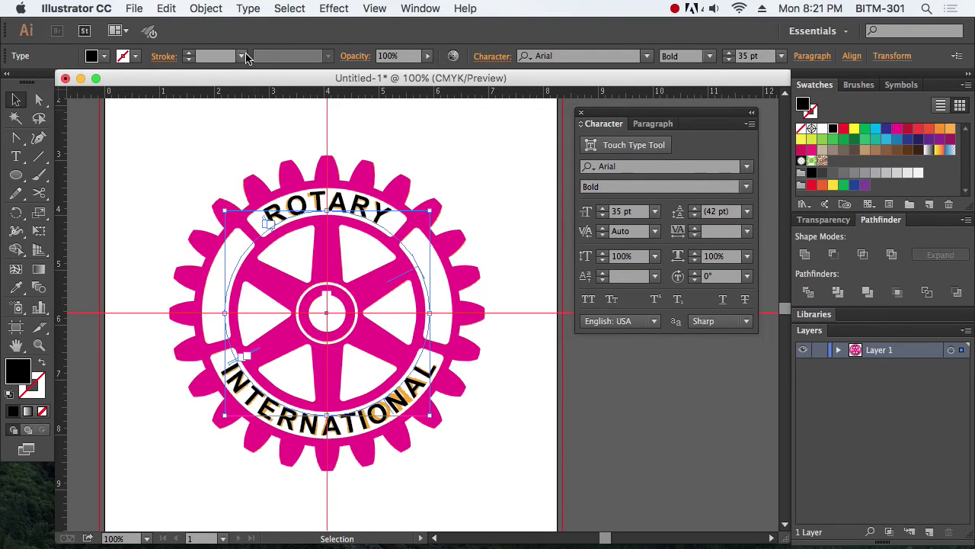
left_click(205, 8)
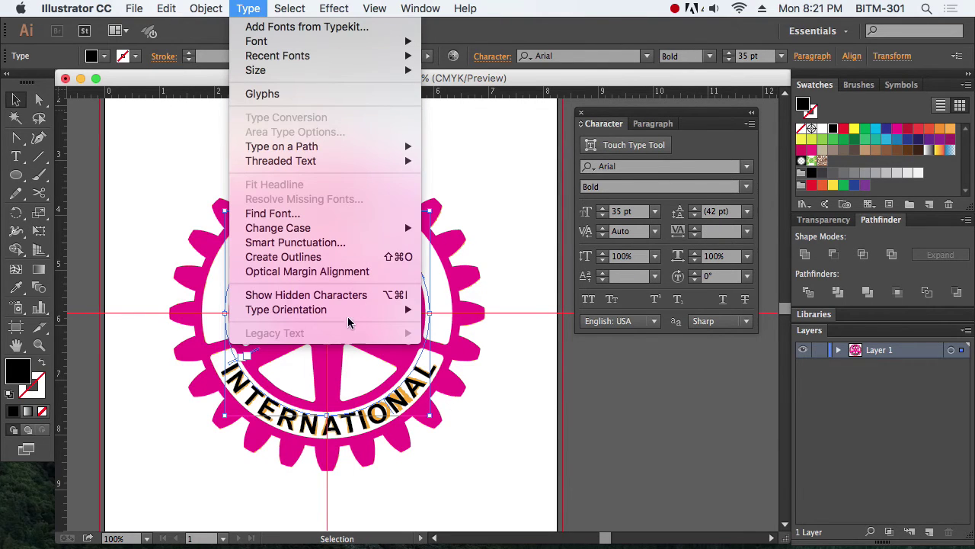
left_click(333, 257)
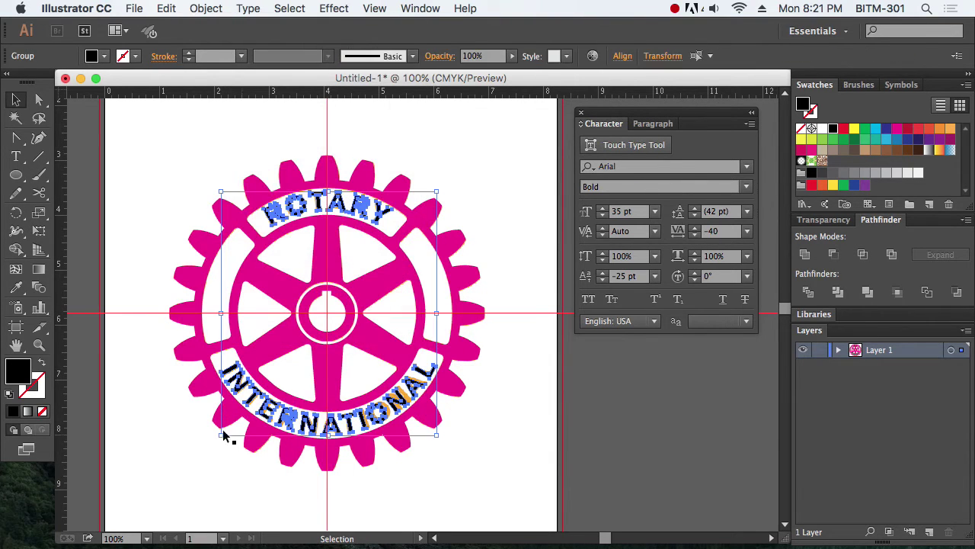
Unite the outlined lettering with the gear wheel using Pathfinder and fill the combined artwork with red
left_click(192, 328, "shift")
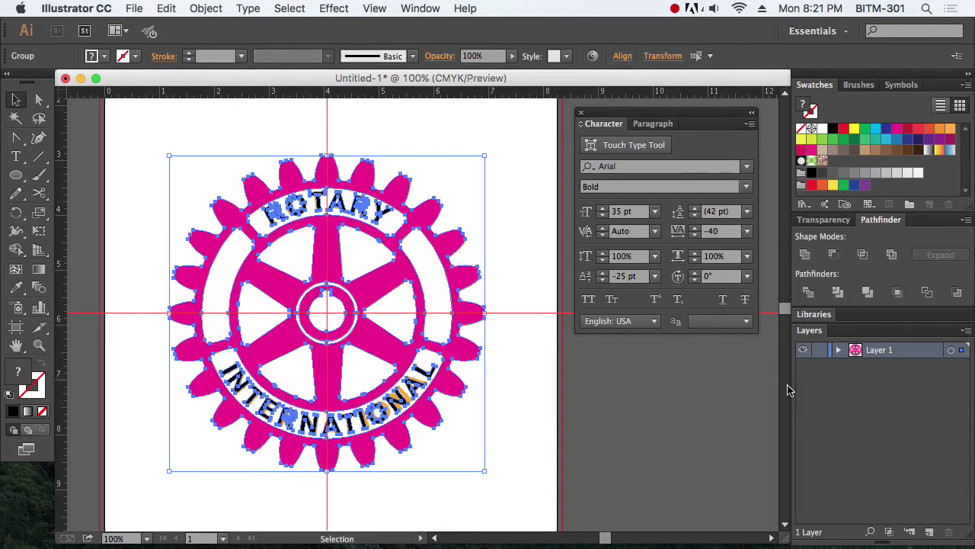
left_click(806, 255)
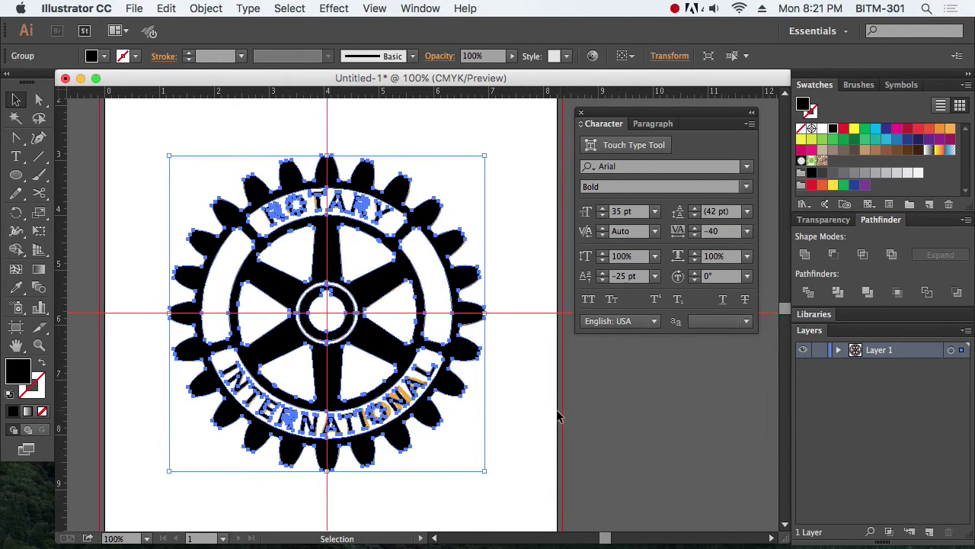
left_click(531, 425)
left_click(437, 424)
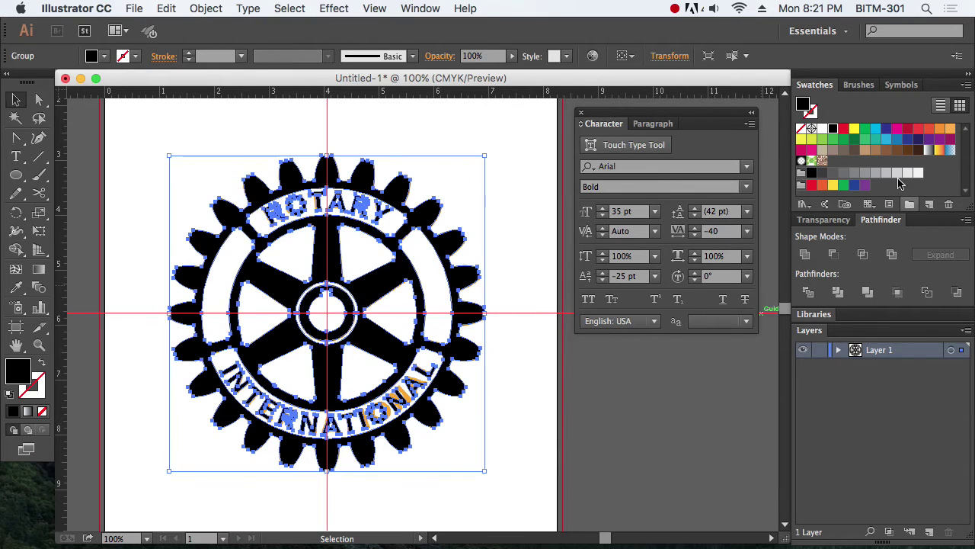
left_click(843, 131)
Enlarge the A4 artboard to the side of the gear logo, making it about 19.43 by 11.22 inches
key("super+minus")
key("super+minus")
key("super+minus")
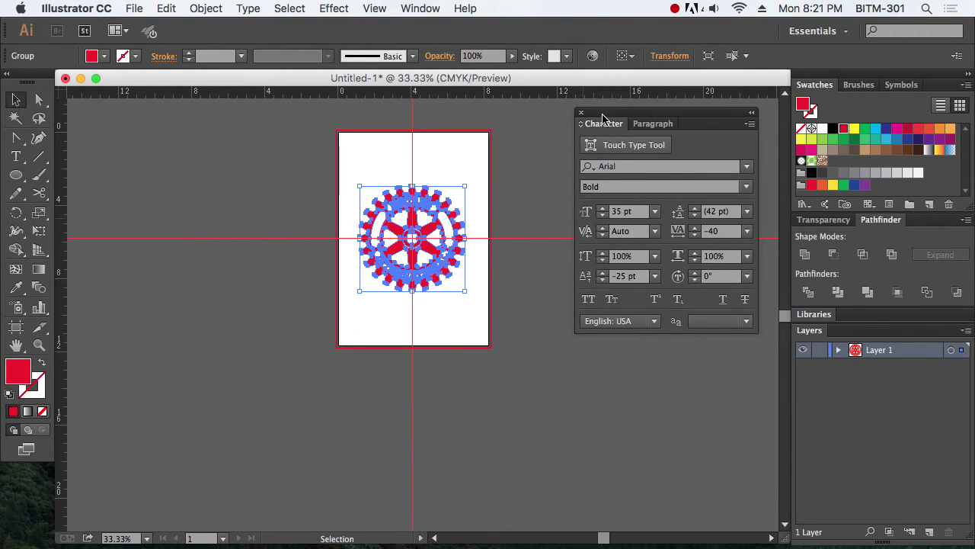
left_click(581, 112)
left_click(16, 326)
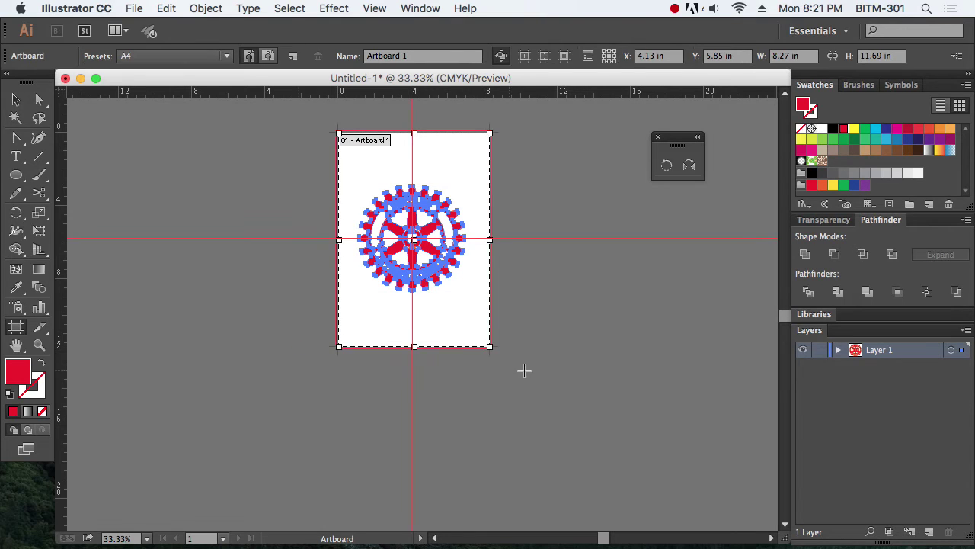
left_click_drag(489, 346, 694, 338)
key("super+space")
left_click_drag(303, 117, 823, 389)
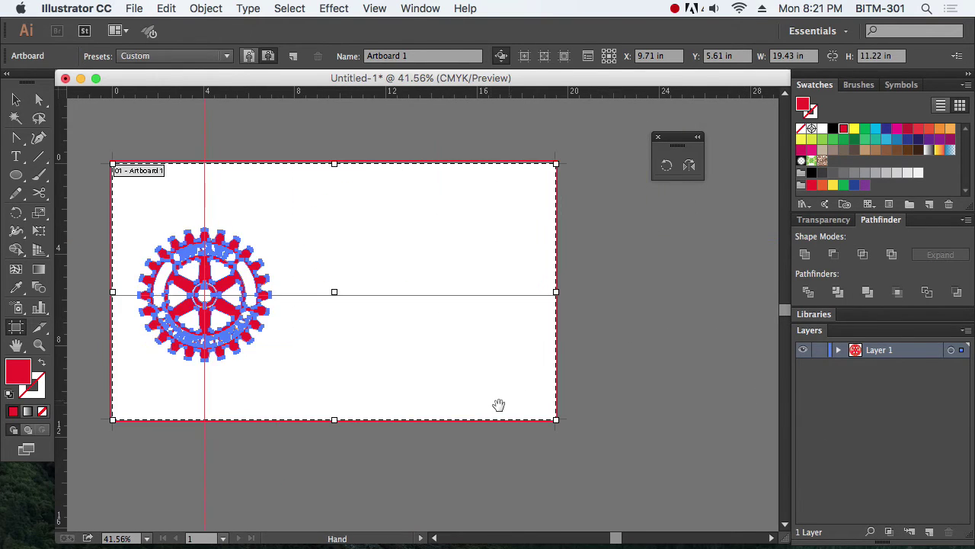
Move the red traced logo horizontally off the original orange logo so both sit side by side on the artboard
left_click(16, 99)
left_click(355, 425)
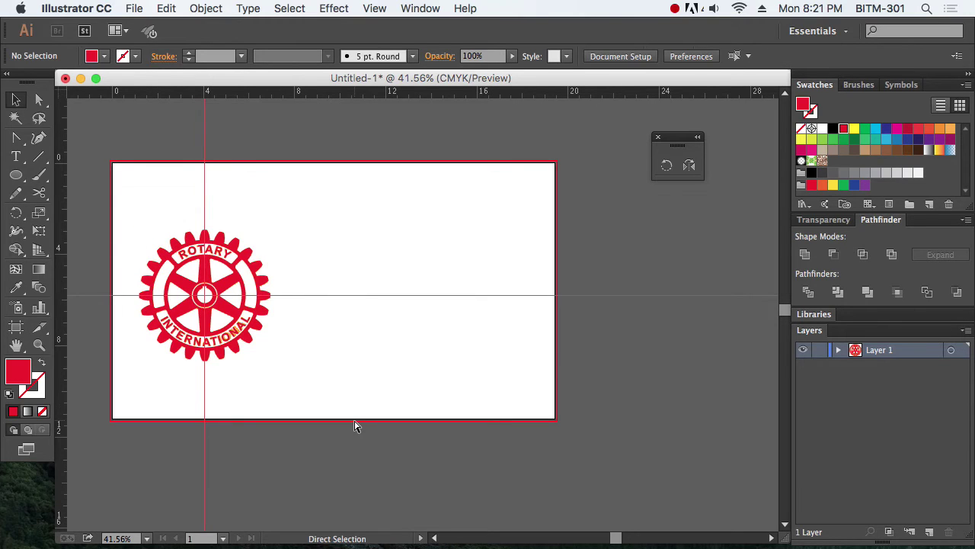
left_click_drag(231, 326, 391, 326)
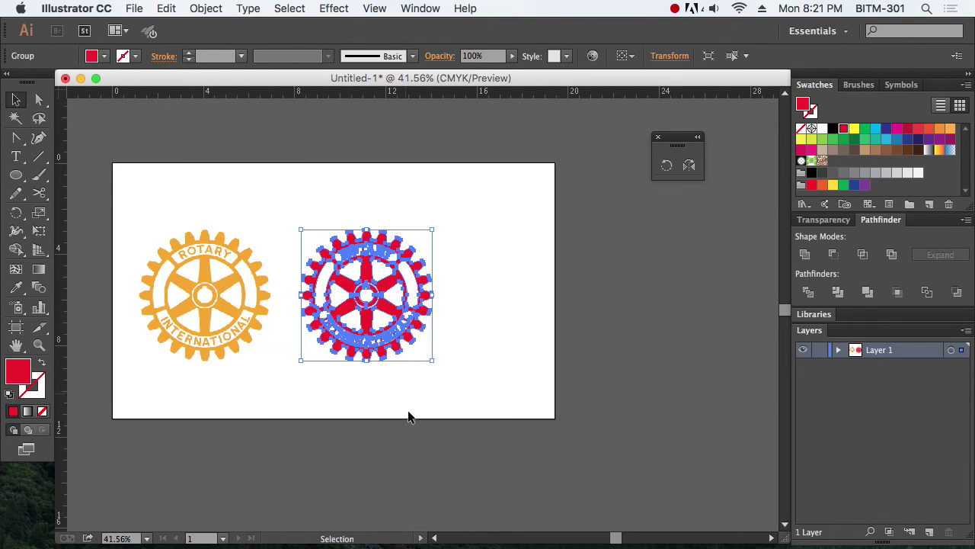
left_click(411, 432)
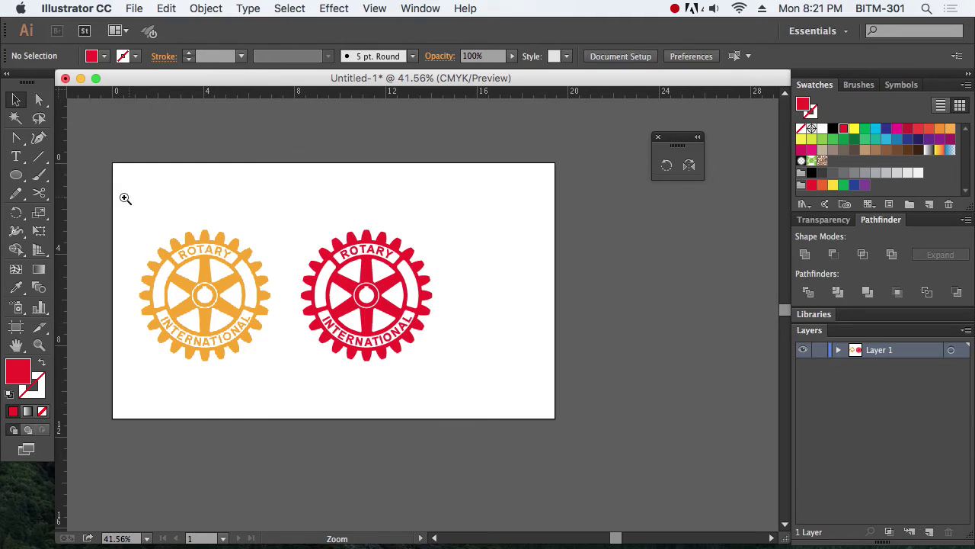
left_click_drag(125, 198, 512, 441)
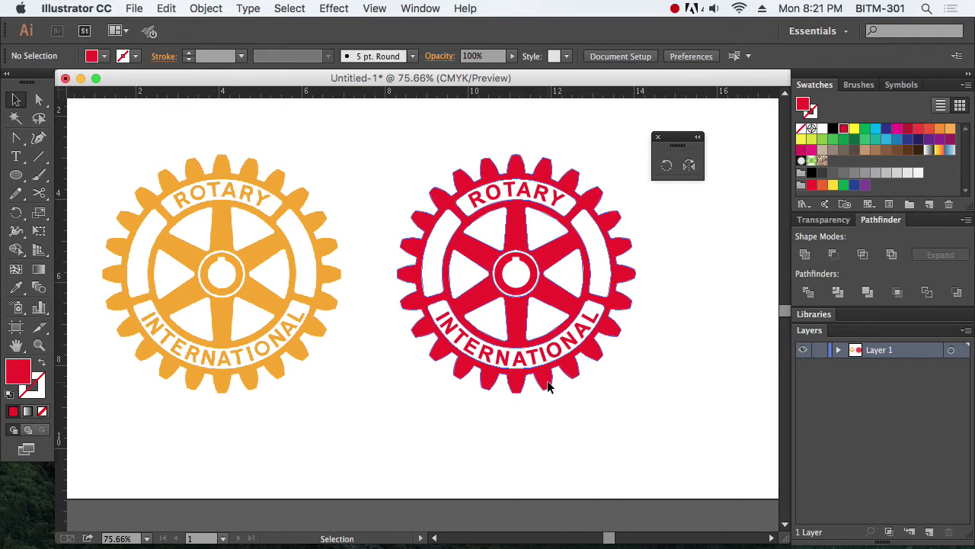
Recolour the red traced logo by sampling the original logo's orange with the Eyedropper
left_click(522, 224)
key("i")
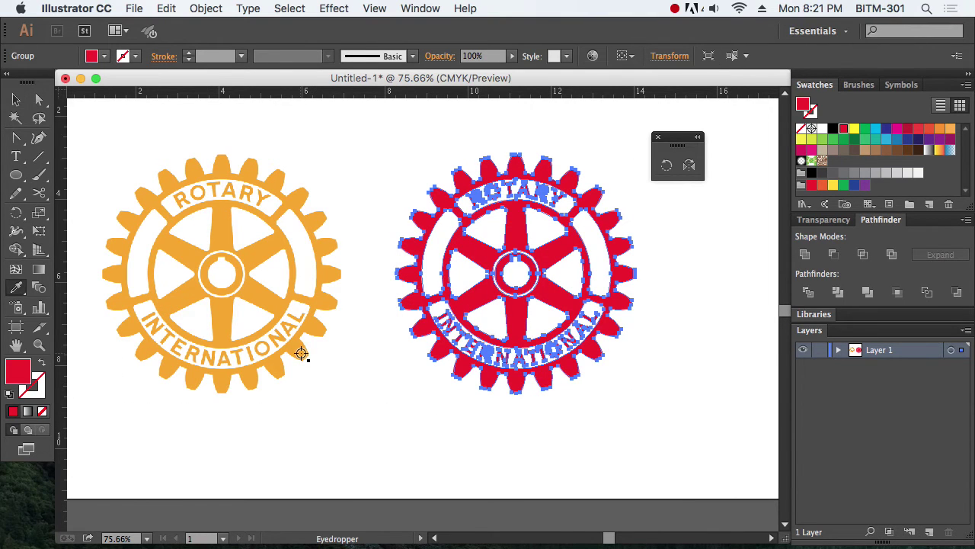
left_click(276, 332)
key("v")
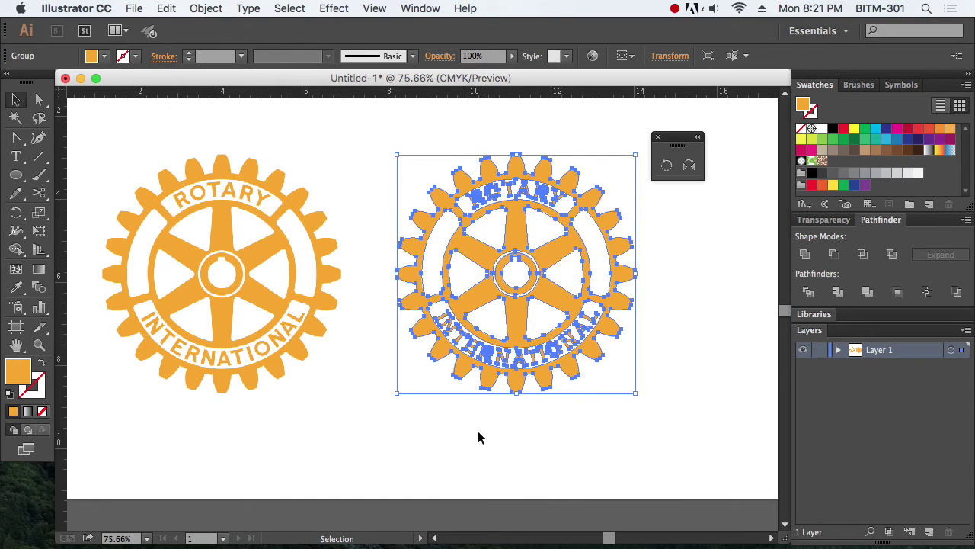
left_click(466, 431)
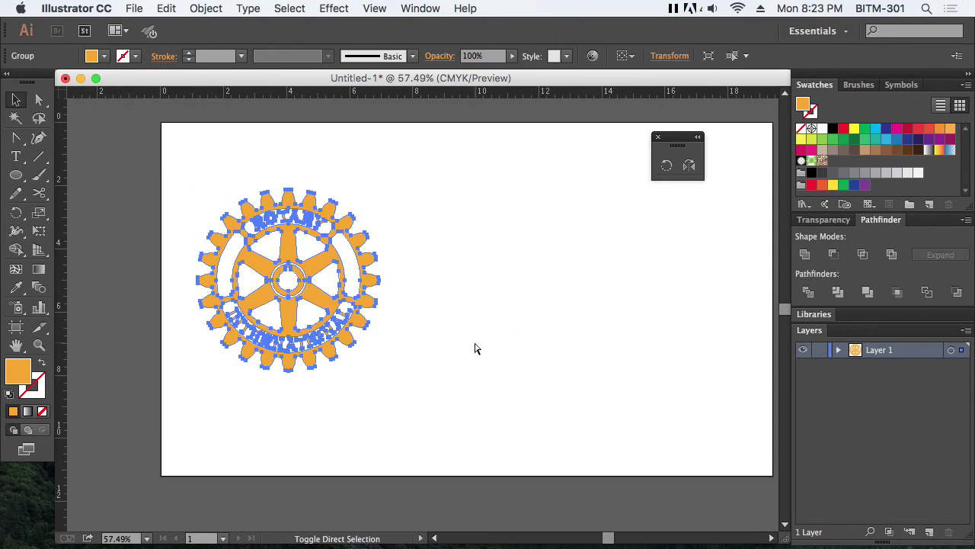
Shift the logo slightly inward and replace the wide artboard with one fitted to the artwork, 5.75 by 5.75 inches
key("super")
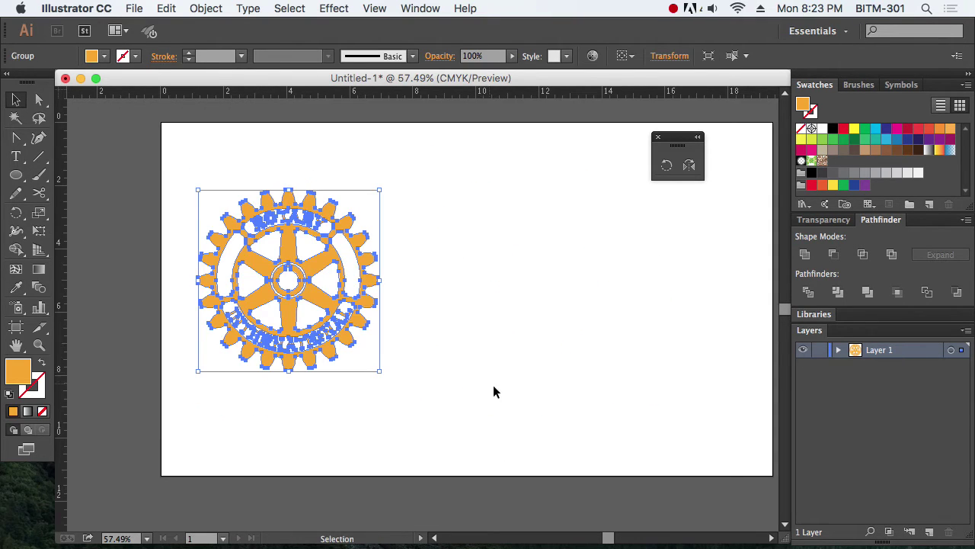
left_click_drag(342, 327, 414, 373)
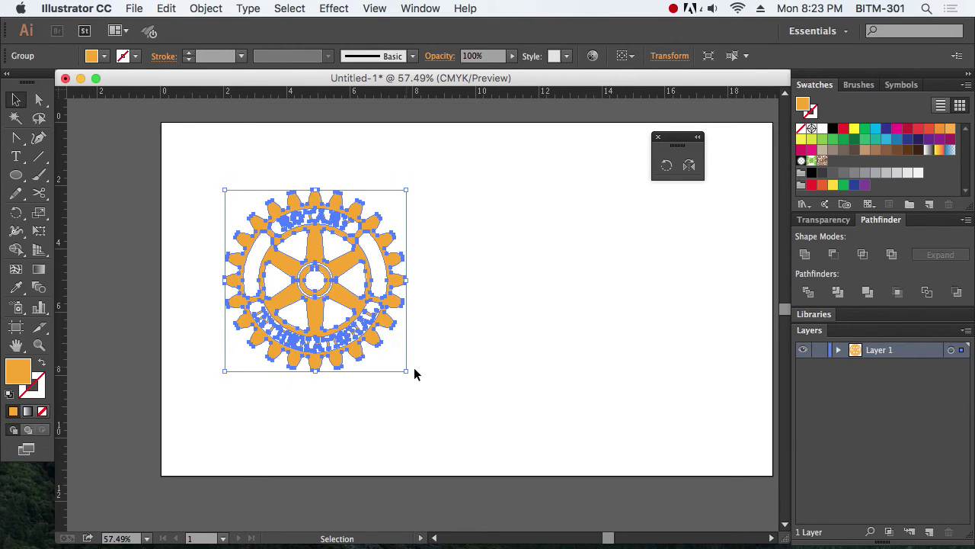
left_click(16, 327)
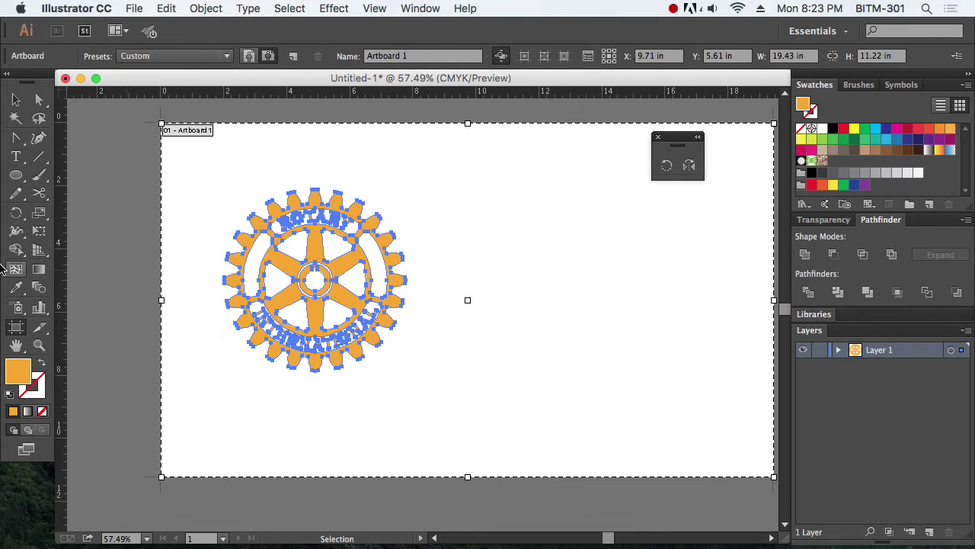
left_click(238, 304)
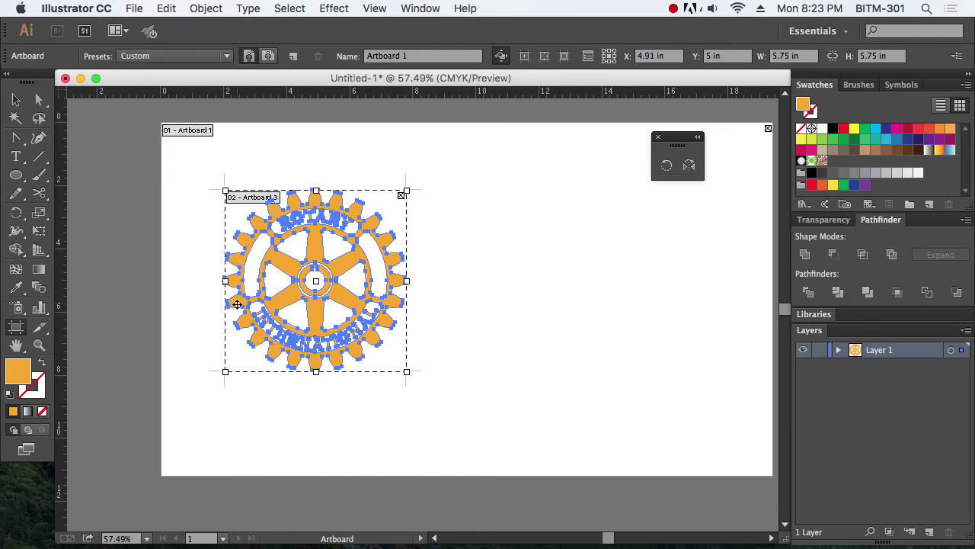
left_click(16, 99)
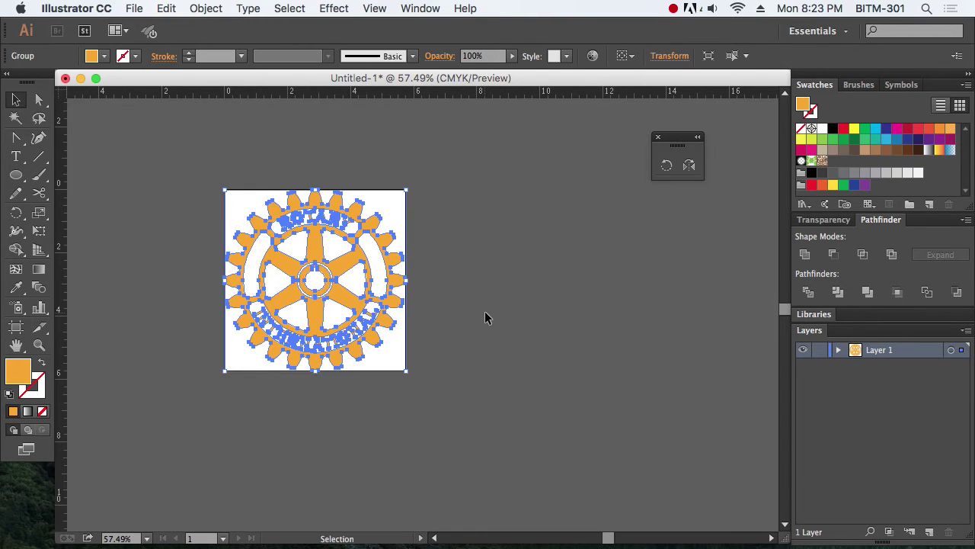
left_click(484, 311)
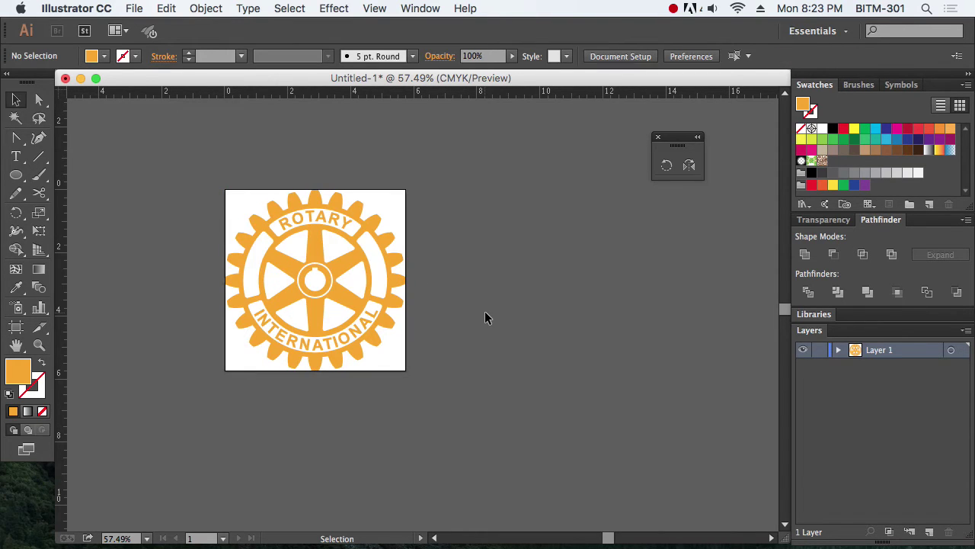
Scale the artboard proportionally from its centre to about 11.56 by 11.56 inches, leaving a margin around the logo
left_click(16, 327)
left_click_drag(407, 376, 466, 414)
key("super+z")
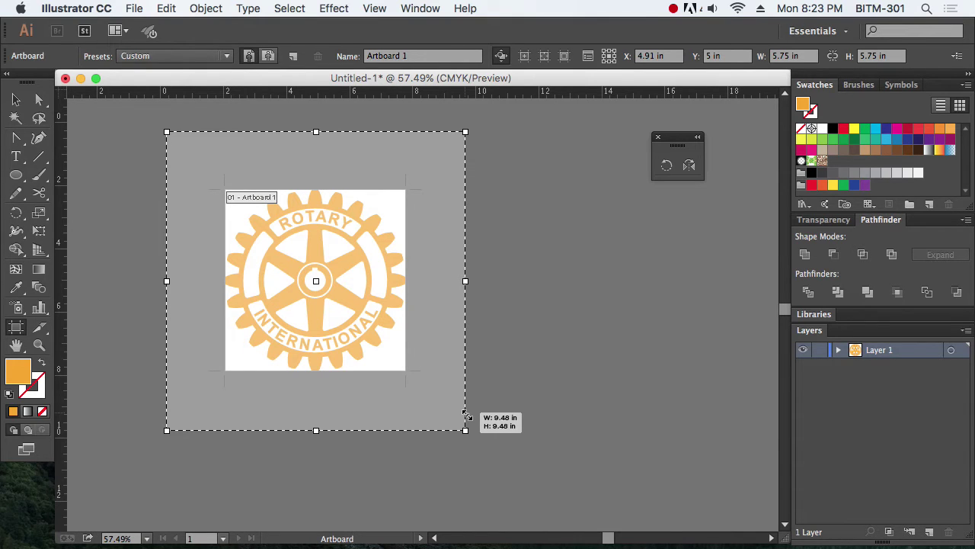
left_click_drag(467, 415, 499, 437)
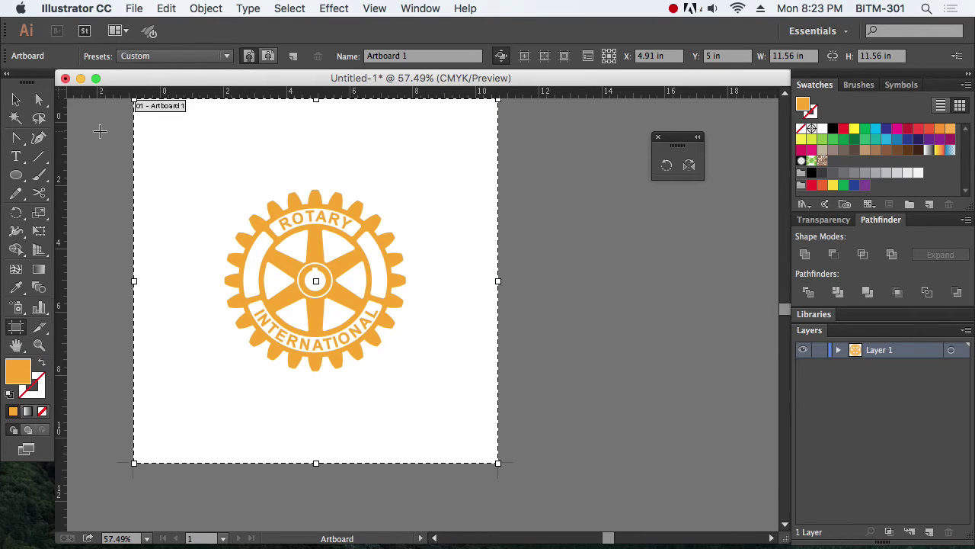
left_click(16, 100)
left_click(352, 290, "alt+super")
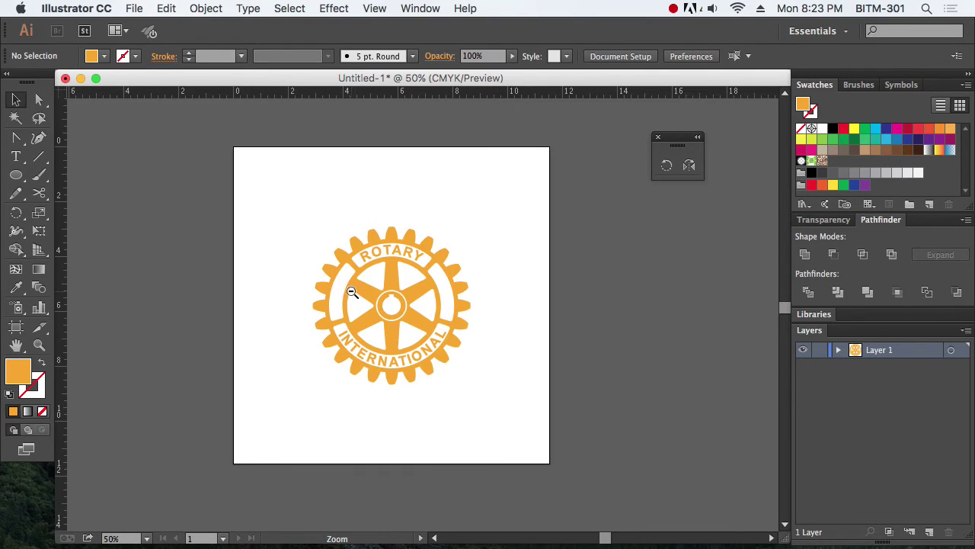
left_click_drag(508, 336, 504, 329)
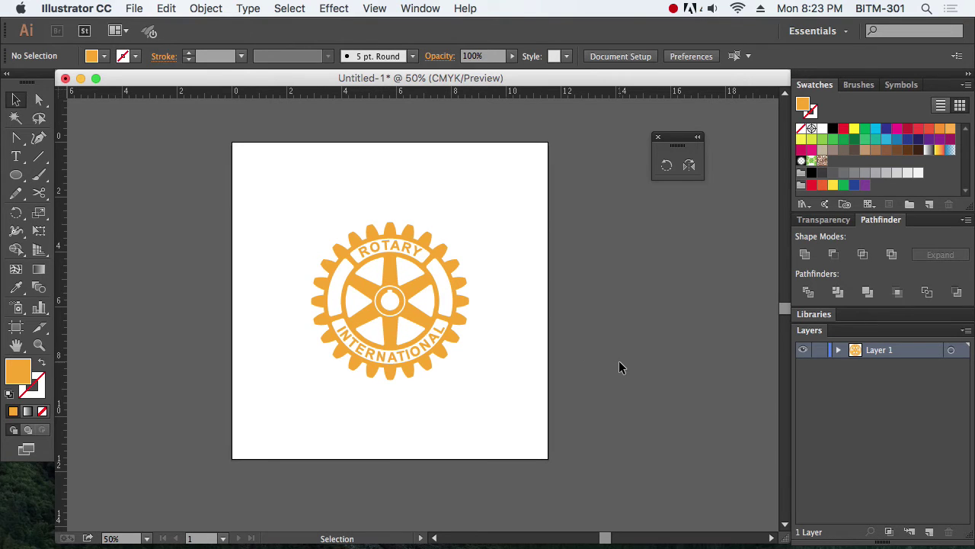
Preview the whole logo as an optimized JPEG in Save for Web, then close the preview without exporting
key("super+alt+shift+s")
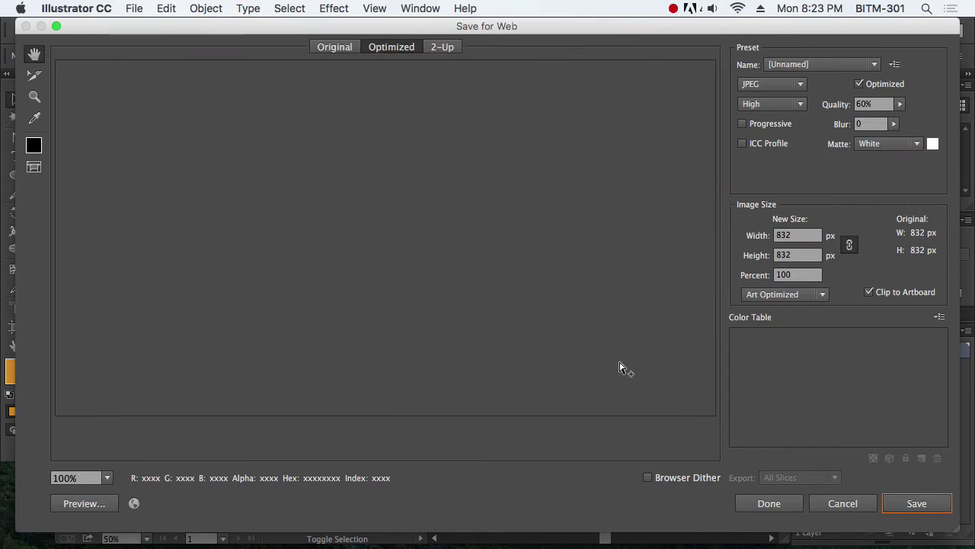
scroll(556, 319, "down", 10)
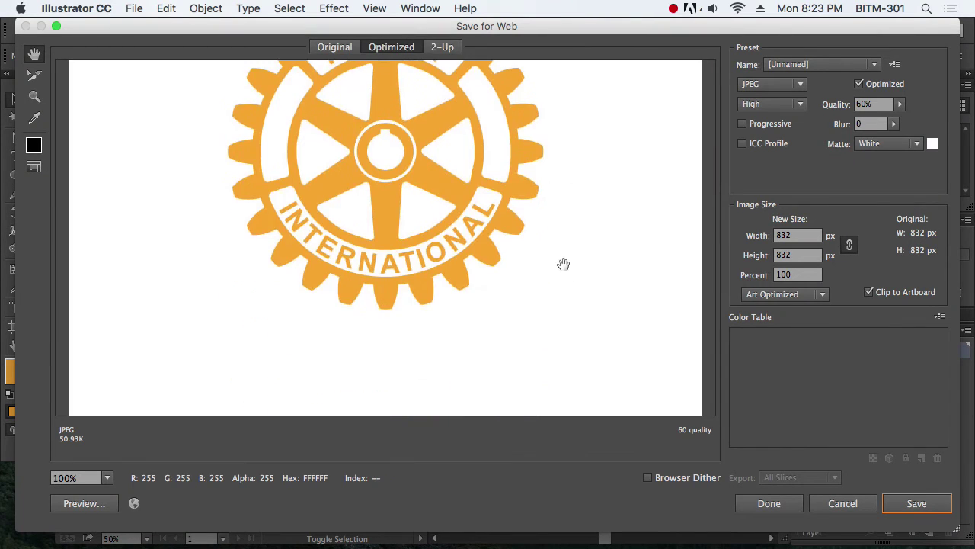
scroll(574, 163, "up", 6)
scroll(568, 199, "up", 4)
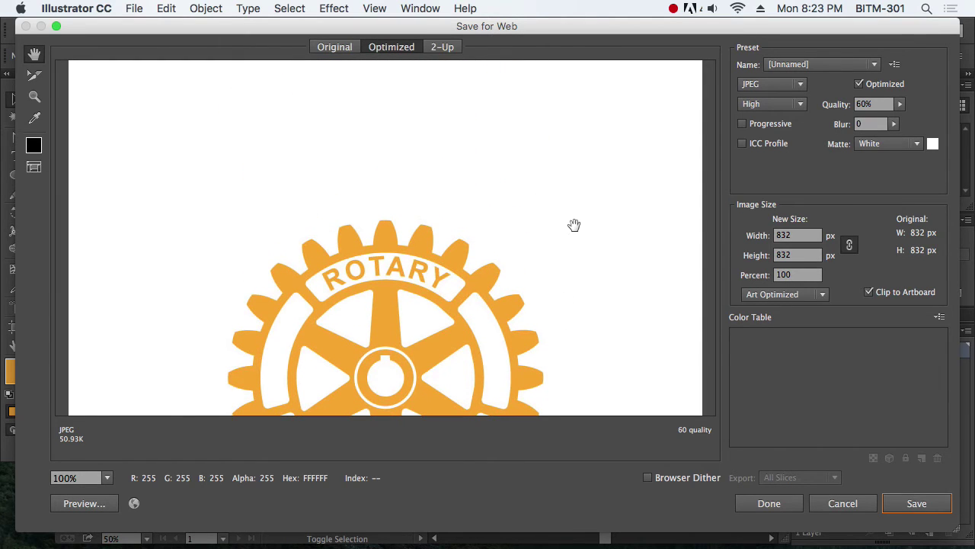
scroll(584, 178, "down", 5)
left_click(776, 506)
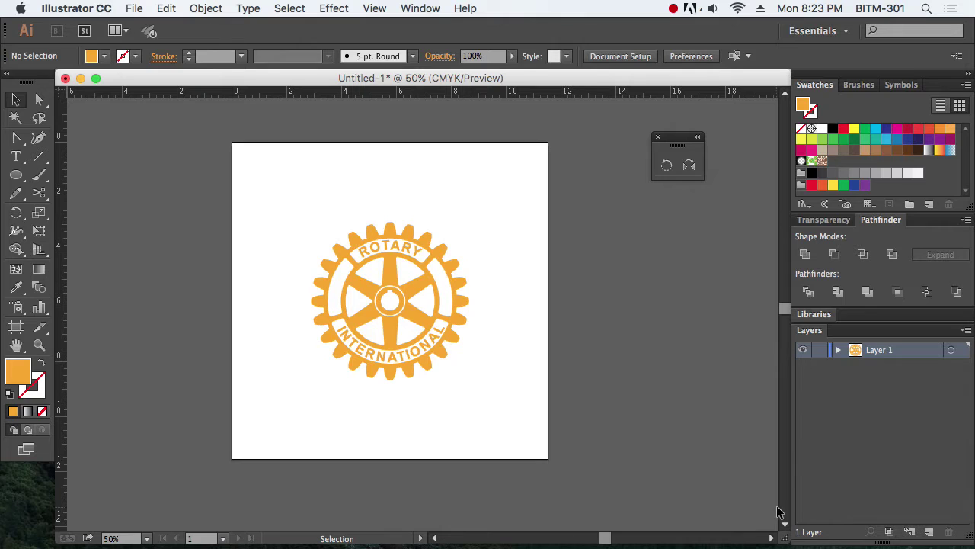
Draw a rectangle covering the whole artboard and extending slightly past its edges
left_click(16, 174)
left_click(95, 175)
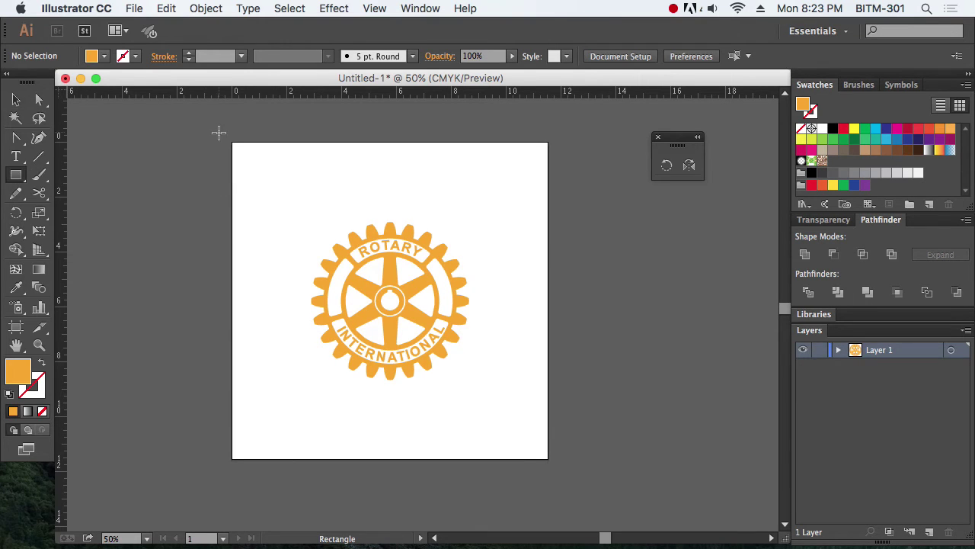
left_click_drag(219, 133, 558, 469)
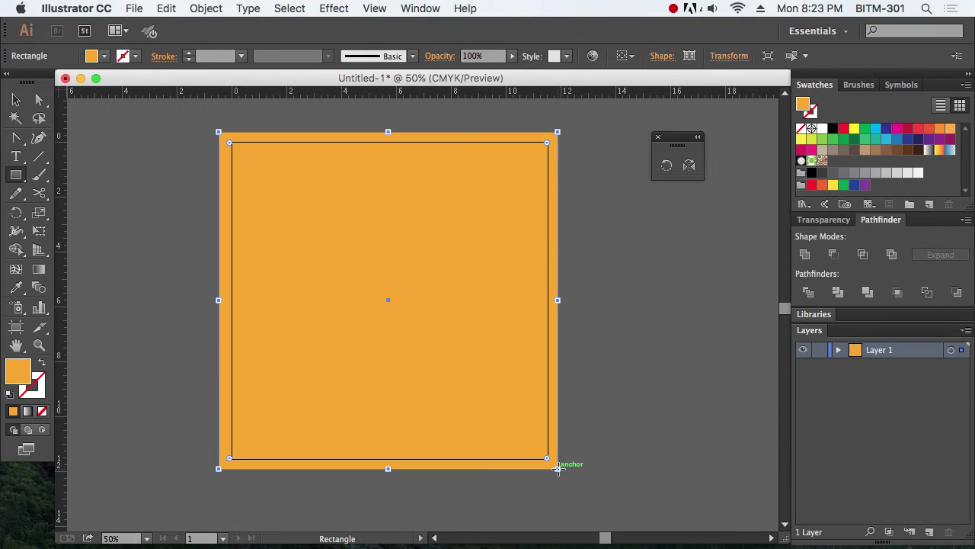
Fill the rectangle with a gradient from white to grey, setting the dark stop to 24% K
left_click(28, 410)
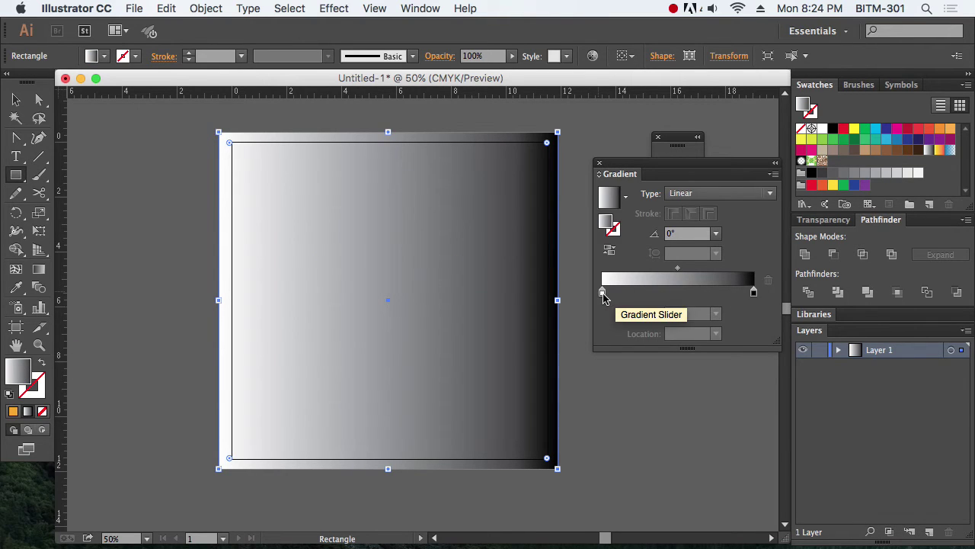
left_click(603, 294)
double_click(754, 294)
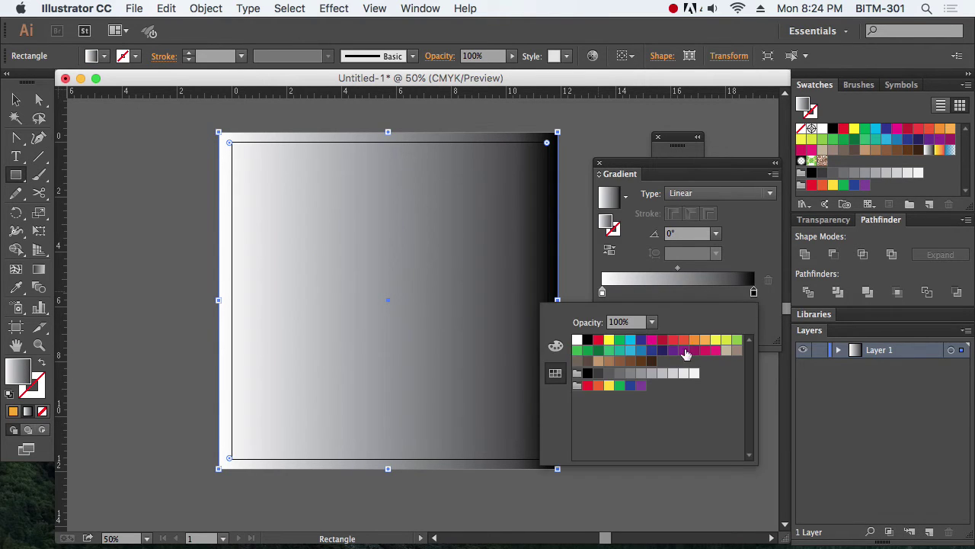
left_click(556, 346)
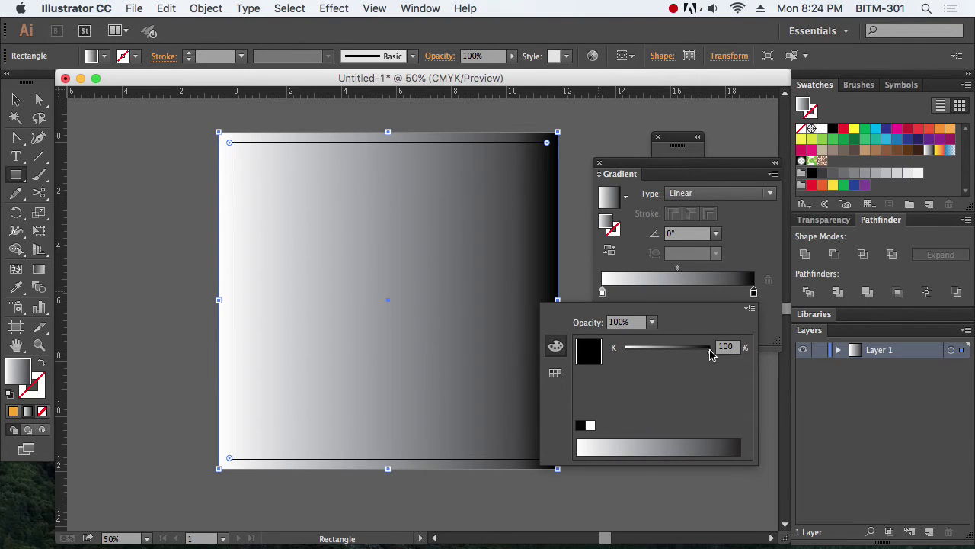
left_click_drag(709, 354, 645, 356)
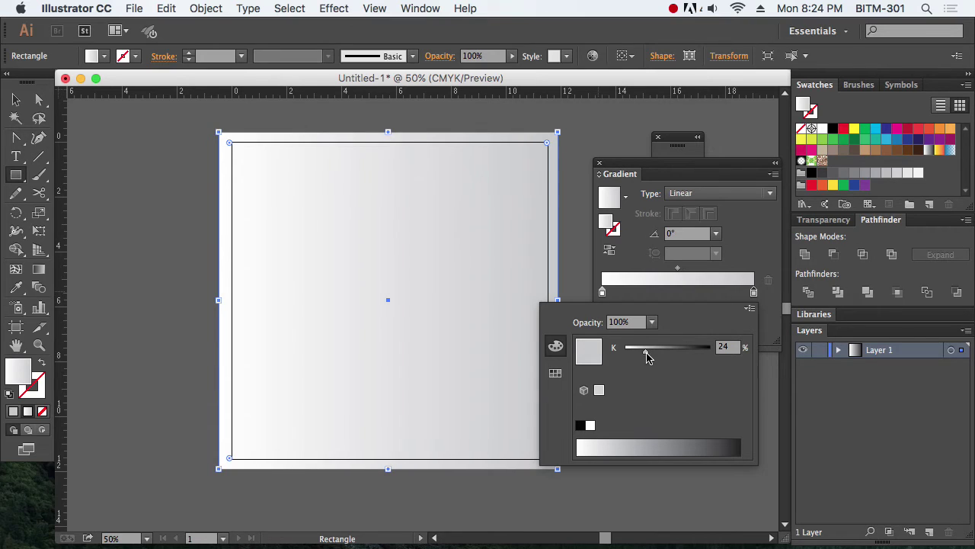
Change the rectangle's gradient to radial and move its midpoint outward to a location of 78.3%
left_click(736, 195)
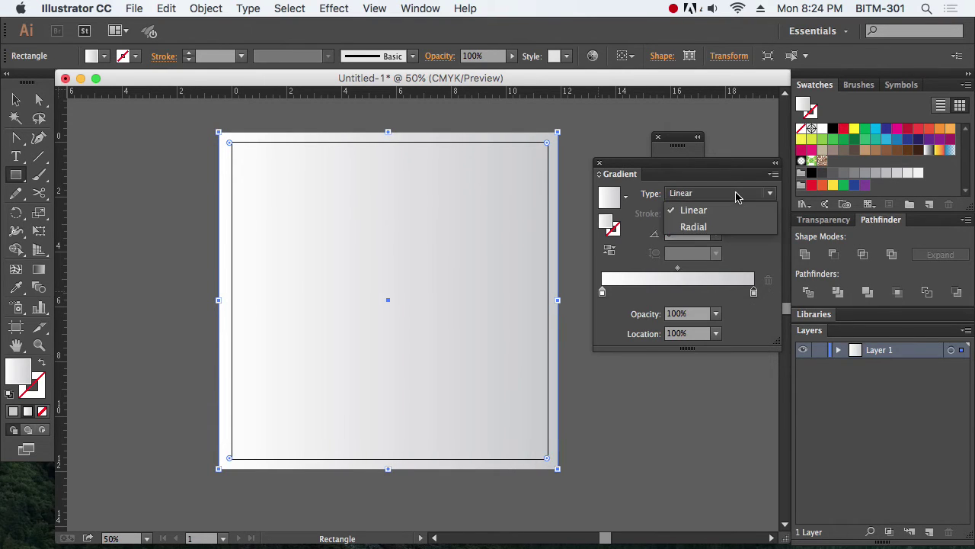
left_click(724, 226)
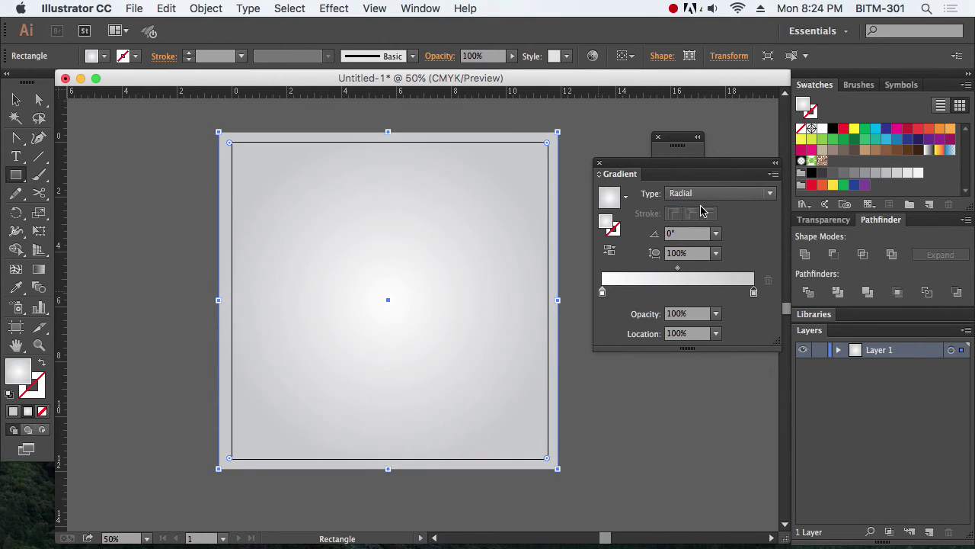
left_click_drag(754, 292, 781, 279)
left_click_drag(680, 270, 724, 274)
Scale the gradient rectangle from its centre well beyond the artboard and place it behind the logo
key("v")
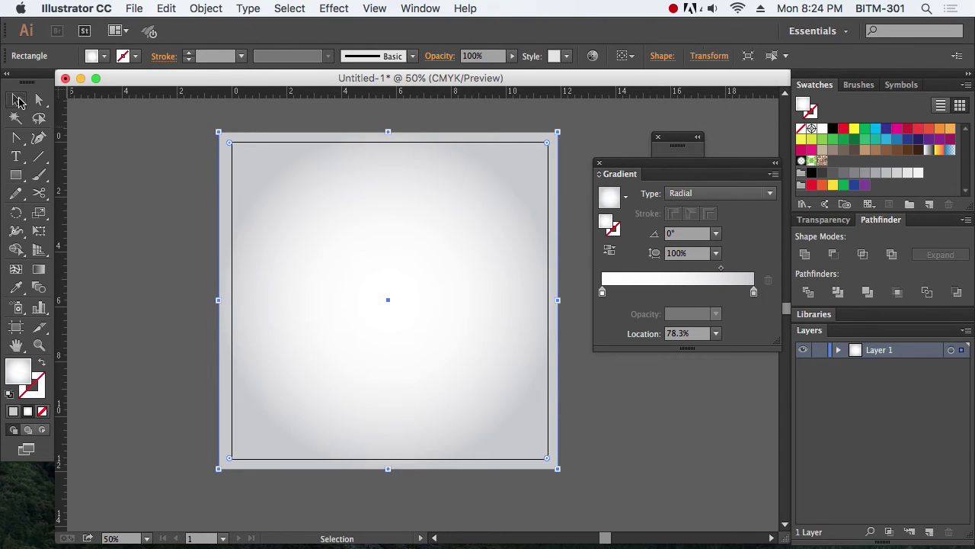
left_click_drag(562, 472, 618, 503)
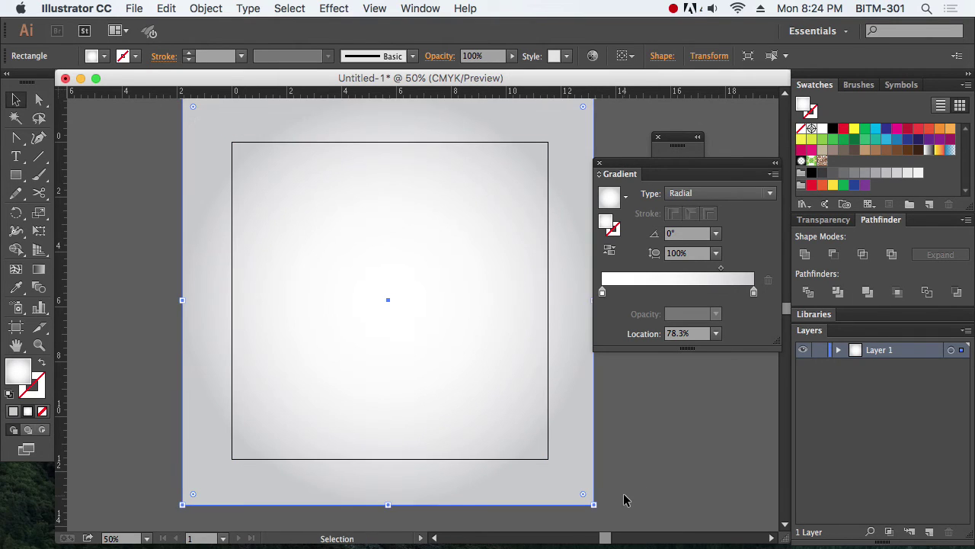
key("super+v")
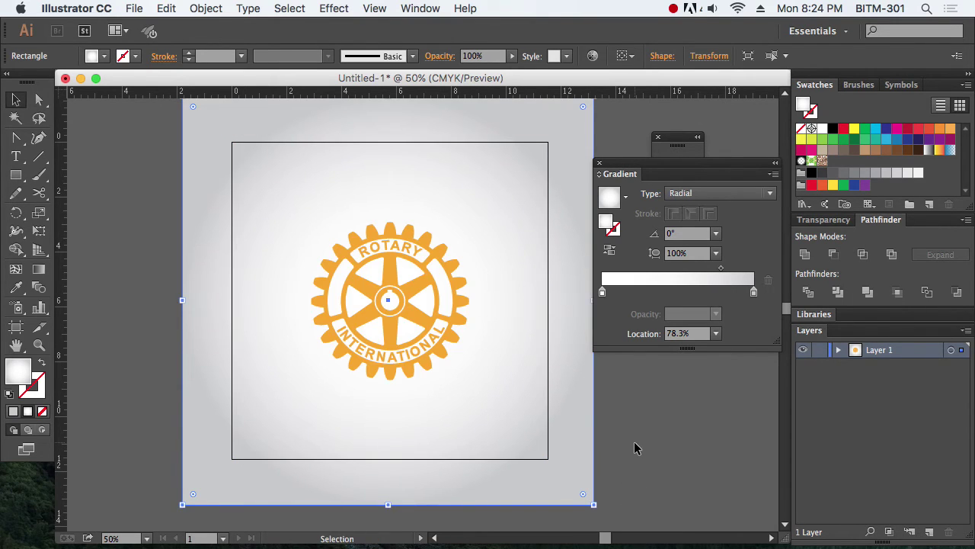
Export the logo artwork for the web as a JPEG at 60% quality, saved to the Desktop as ROTARY
left_click(645, 444)
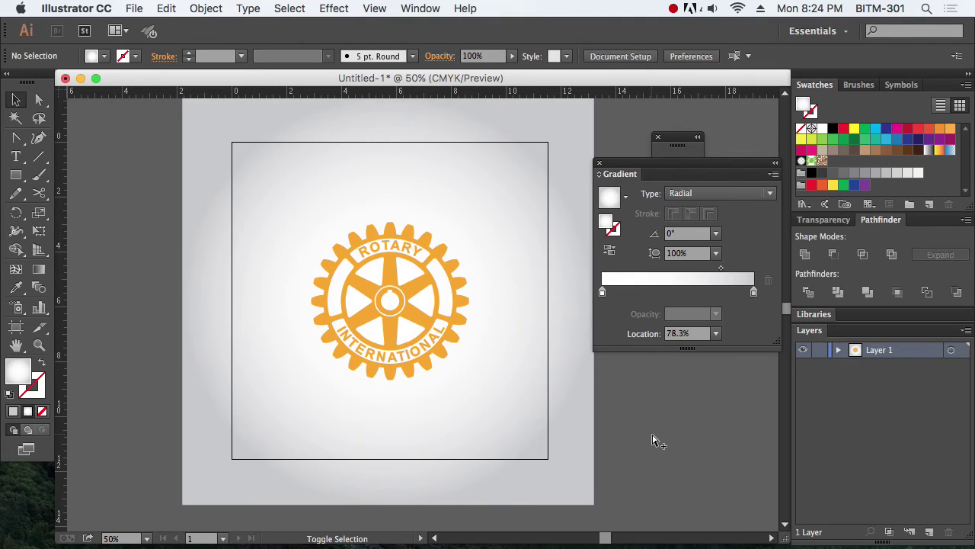
key("super+alt+shift+s")
scroll(510, 290, "down", 5)
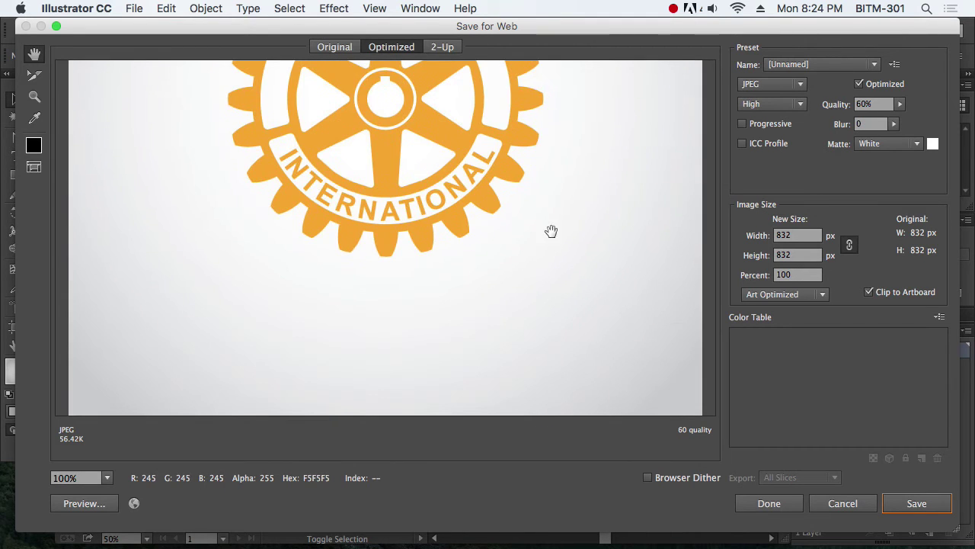
scroll(553, 231, "up", 5)
scroll(544, 267, "down", 5)
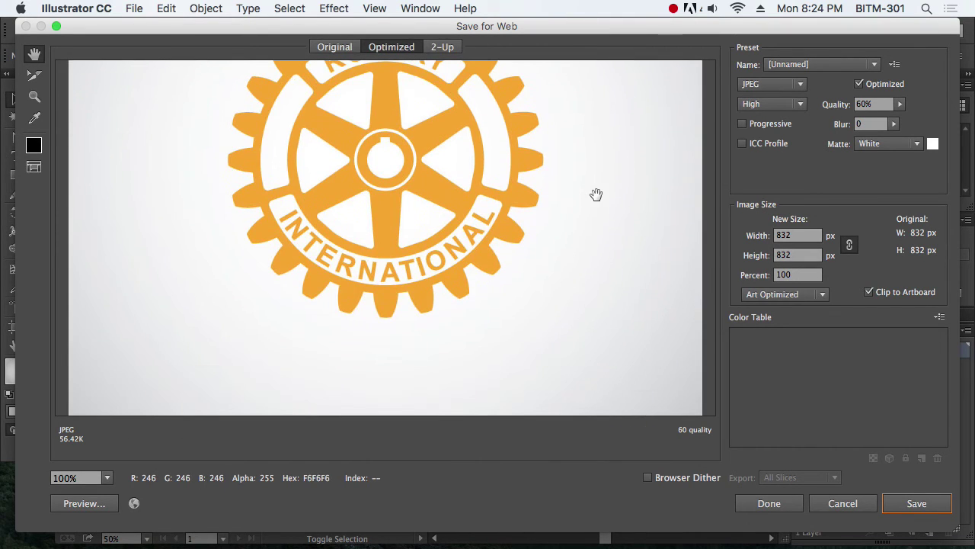
scroll(597, 196, "up", 6)
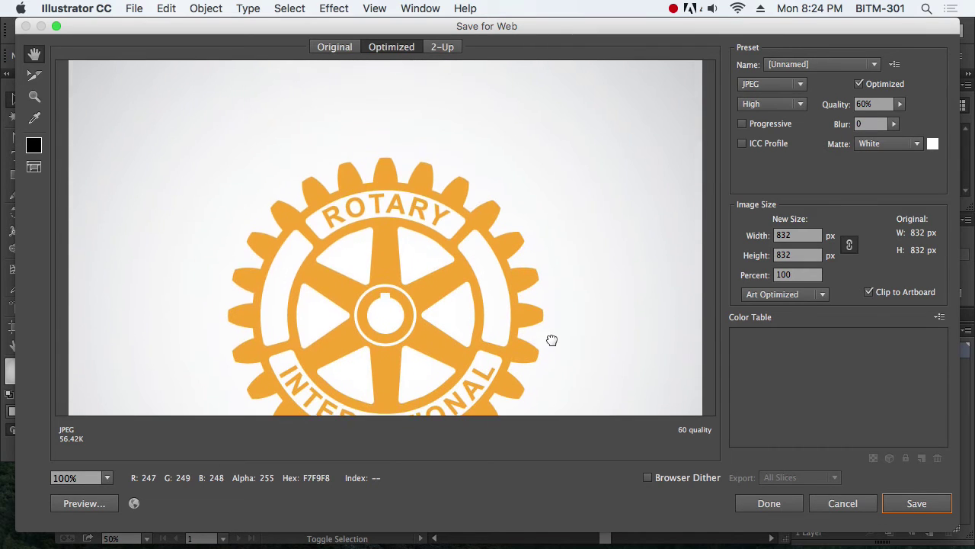
scroll(568, 281, "down", 5)
scroll(552, 141, "down", 5)
scroll(561, 153, "up", 11)
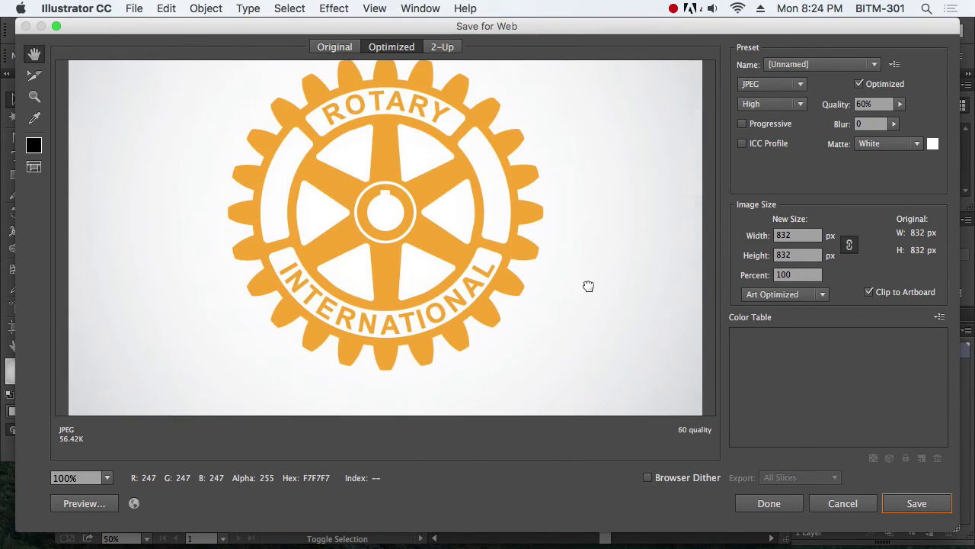
scroll(566, 102, "down", 6)
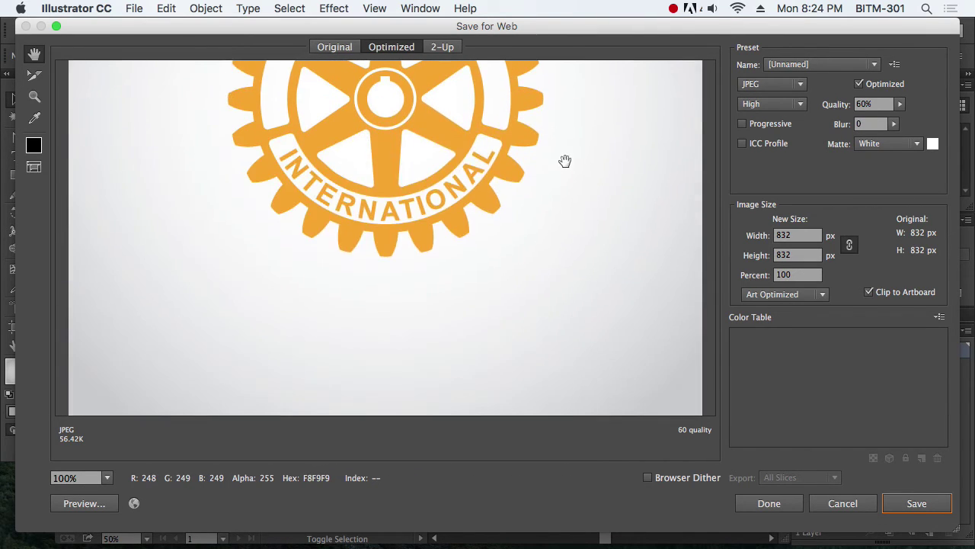
left_click(928, 509)
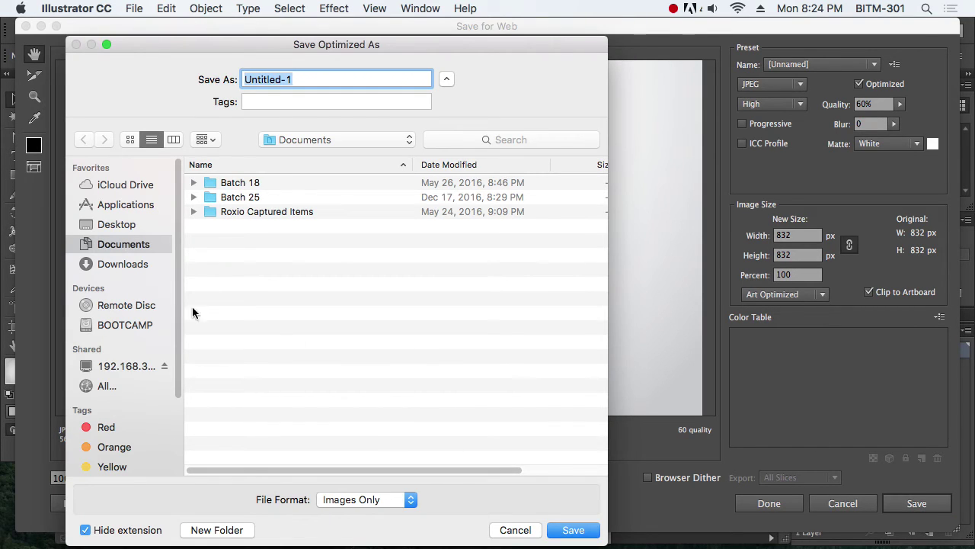
left_click(126, 226)
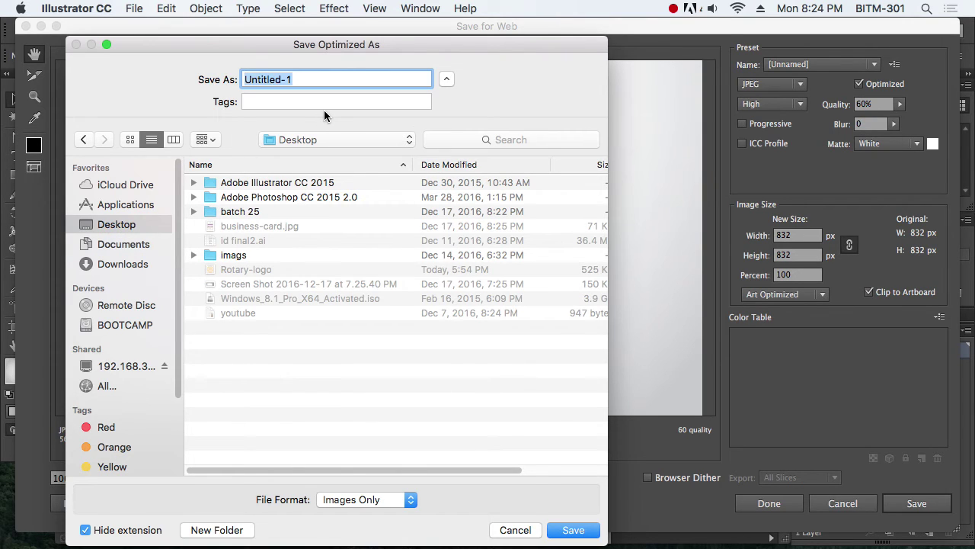
type("ROTARY")
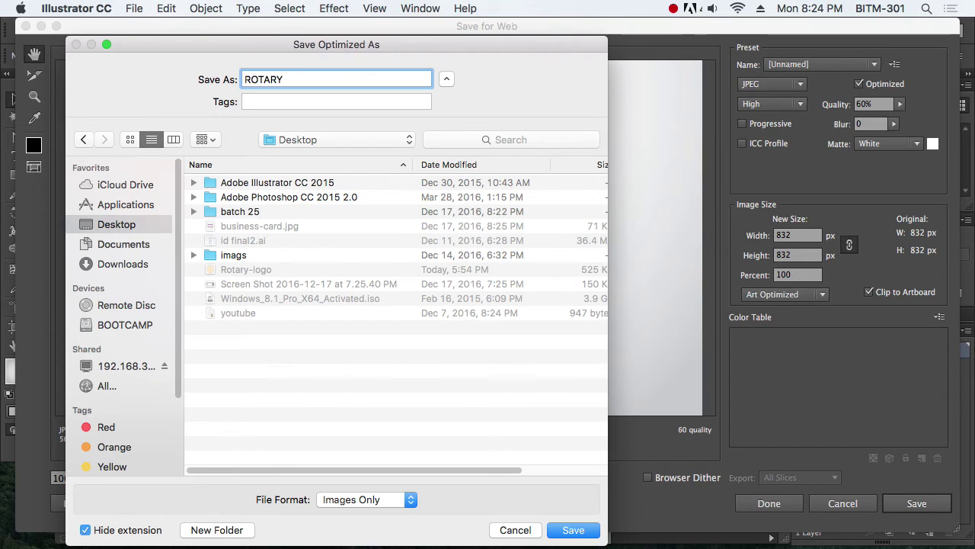
key("Return")
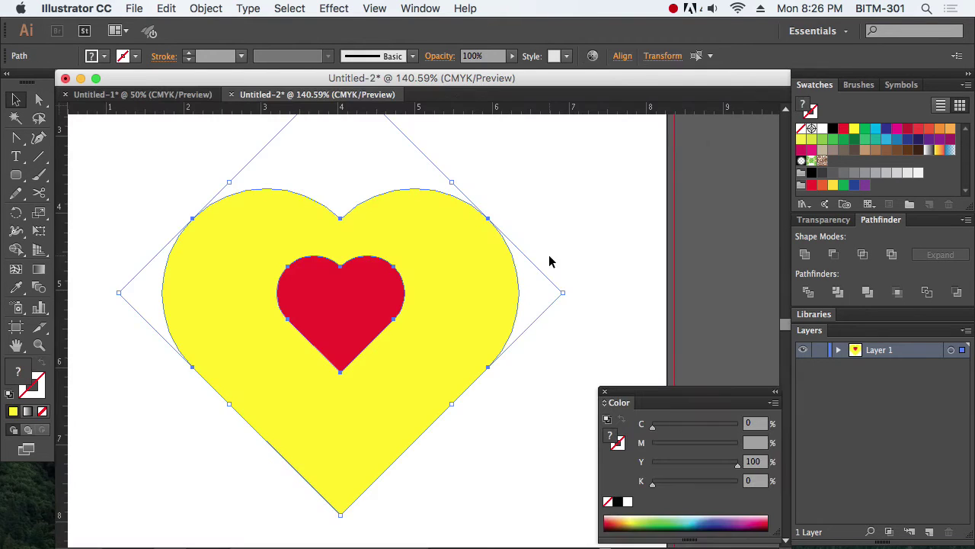
Blend the small red heart with the large yellow heart, joining them at their bottom tips
left_click(563, 195)
left_click_drag(523, 183, 258, 362)
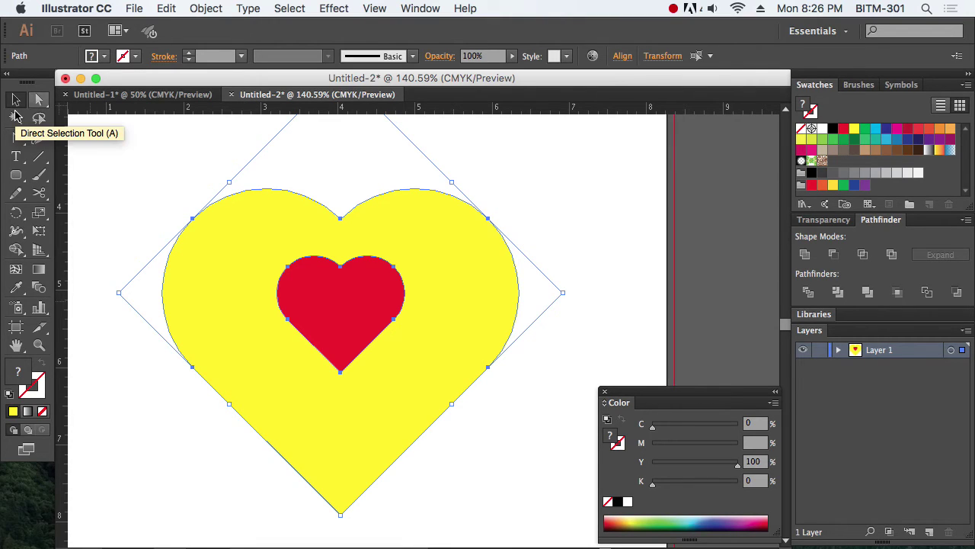
left_click(39, 290)
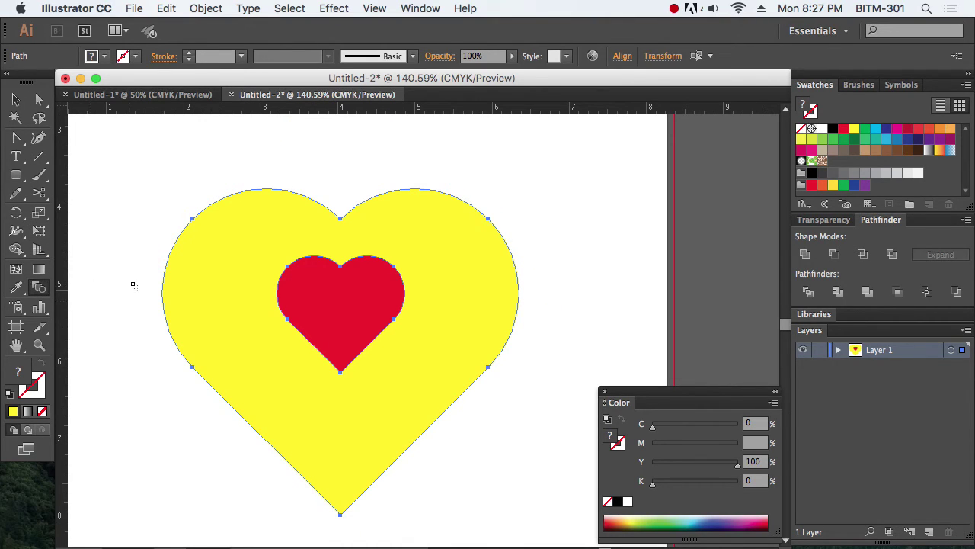
scroll(377, 388, "down", 3)
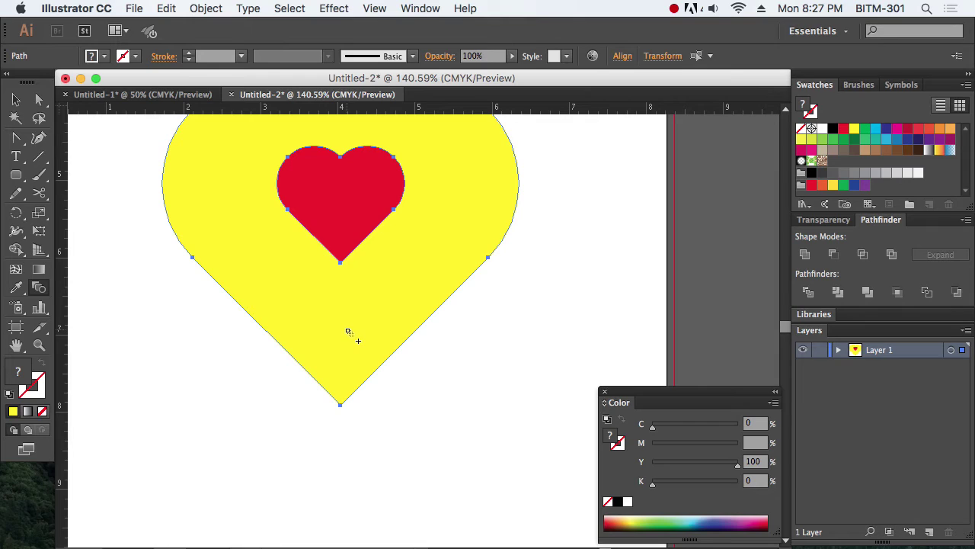
left_click(341, 406)
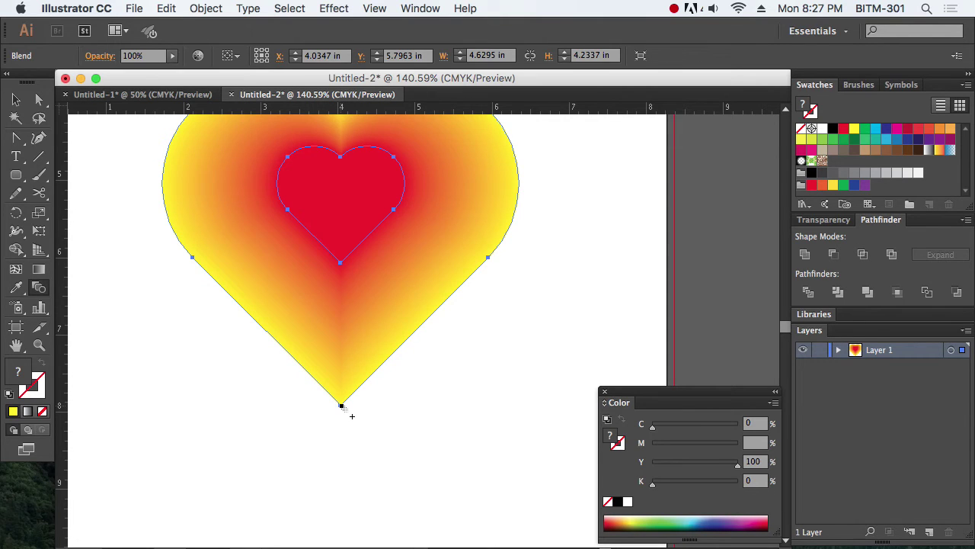
left_click(16, 99)
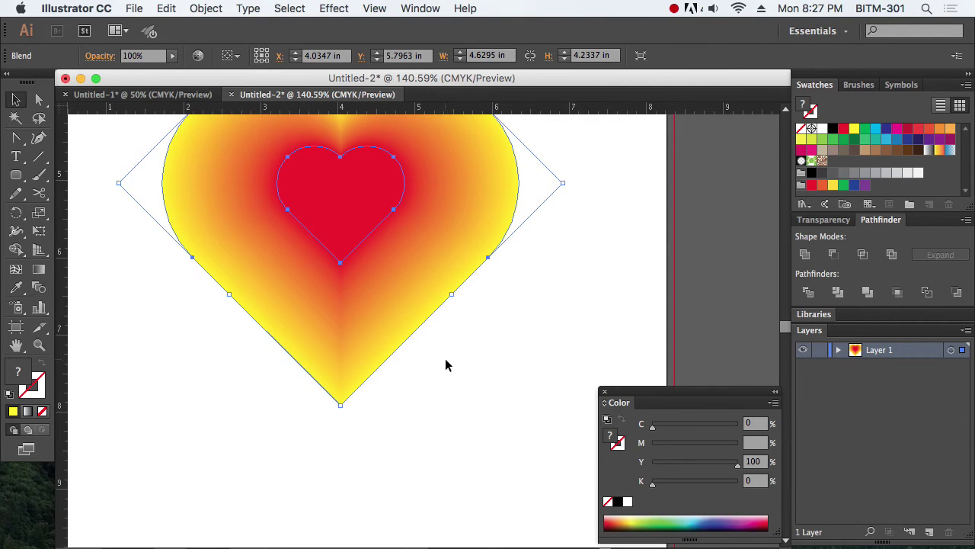
left_click(476, 392)
scroll(489, 409, "up", 3)
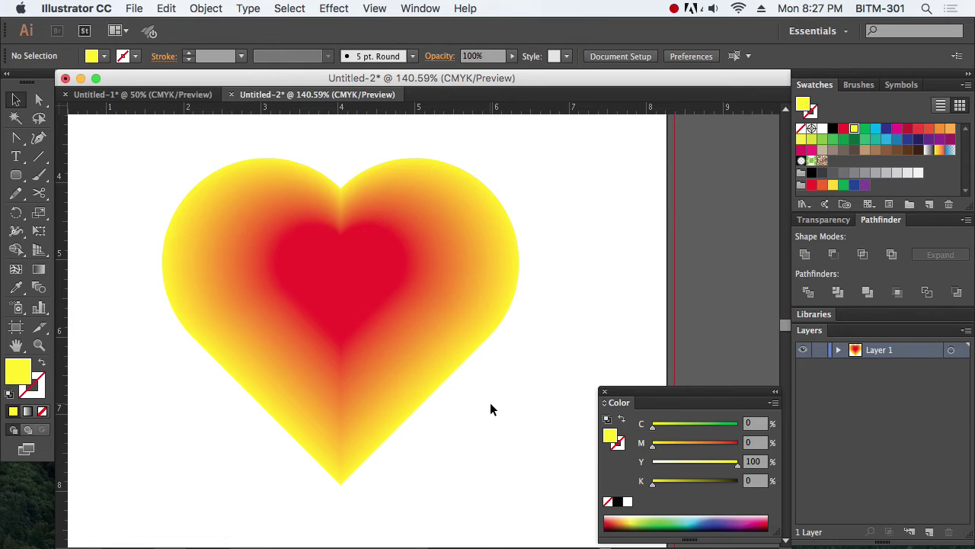
Move the blended heart off the artboard into the empty area to its right
left_click(428, 361)
left_click(347, 355, "alt+super")
left_click(340, 354, "alt+super")
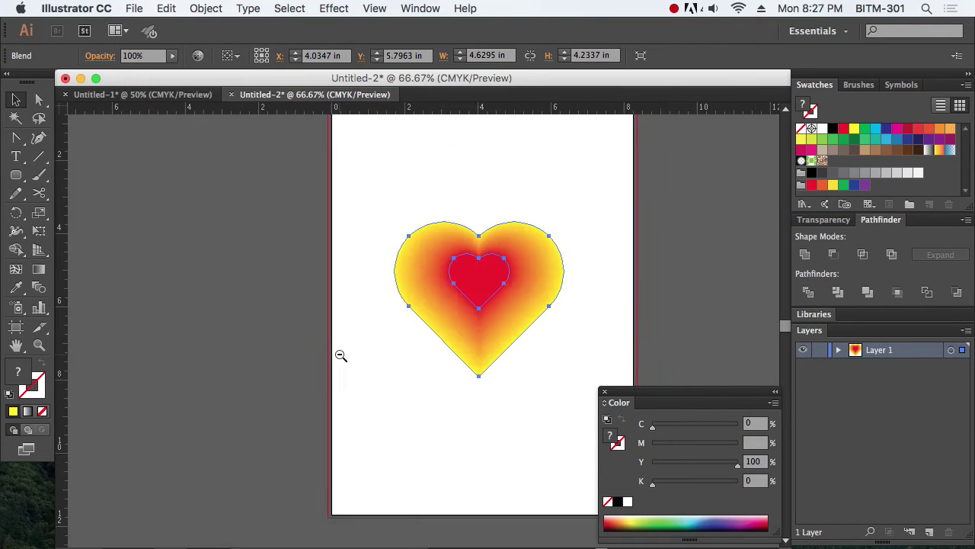
left_click(339, 354, "alt+super")
left_click_drag(491, 362, 285, 401)
left_click_drag(319, 362, 573, 286)
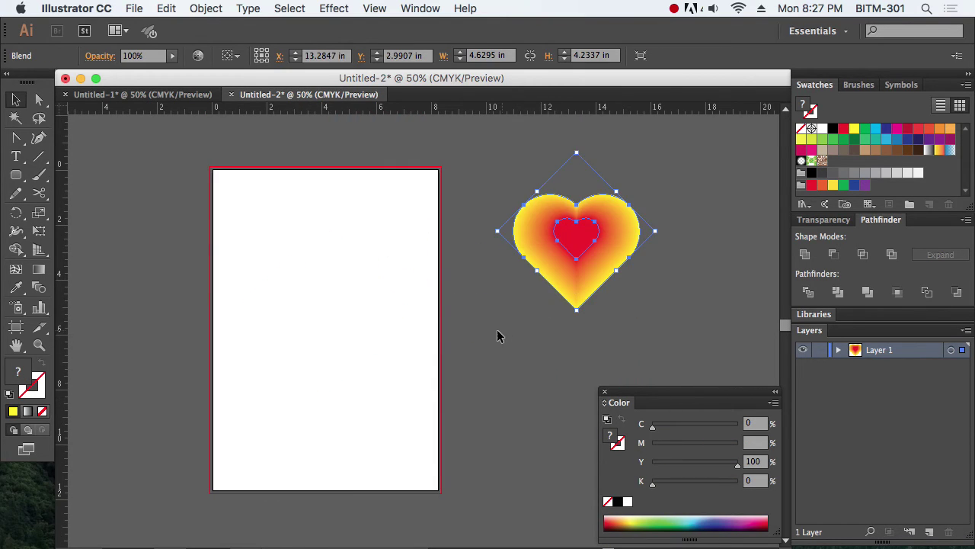
left_click(202, 256)
left_click_drag(26, 179, 109, 174)
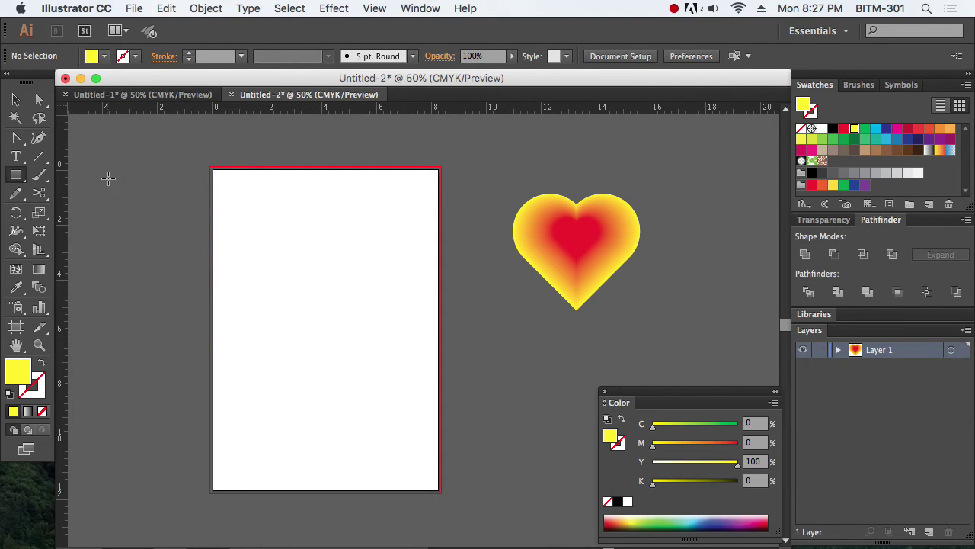
left_click_drag(266, 272, 323, 331)
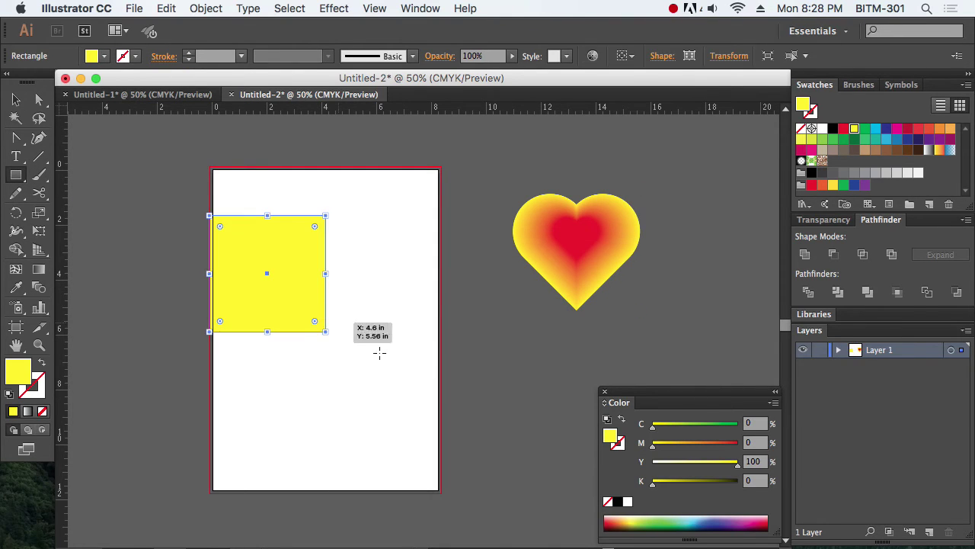
key("super+z")
Draw a yellow circle about 6 in across on the artboard and a small concentric circle inside it filled red
left_click_drag(15, 175, 105, 215)
left_click_drag(317, 324, 399, 406)
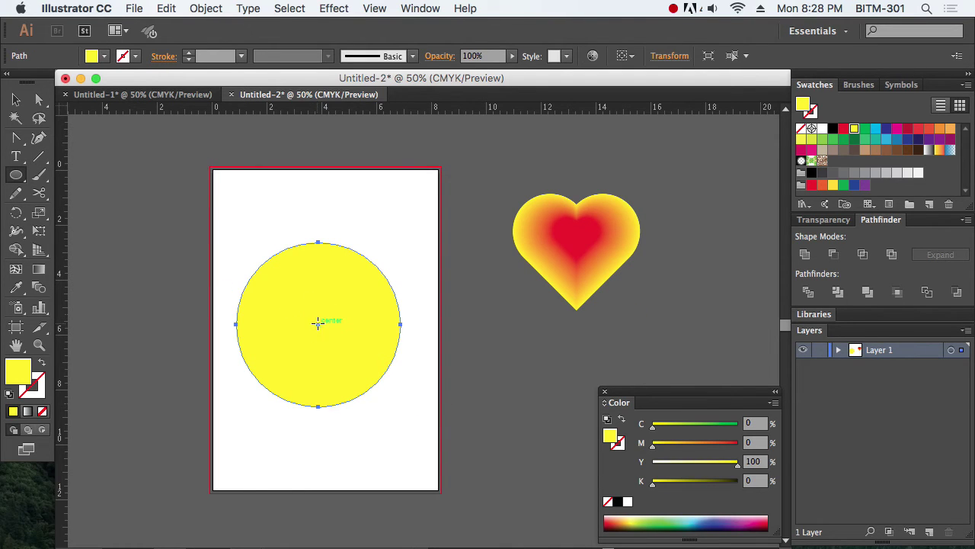
mouse_move(318, 324)
left_mouse_down()
mouse_move(330, 330)
mouse_move(299, 321)
mouse_move(305, 312)
left_mouse_up()
left_click(15, 99)
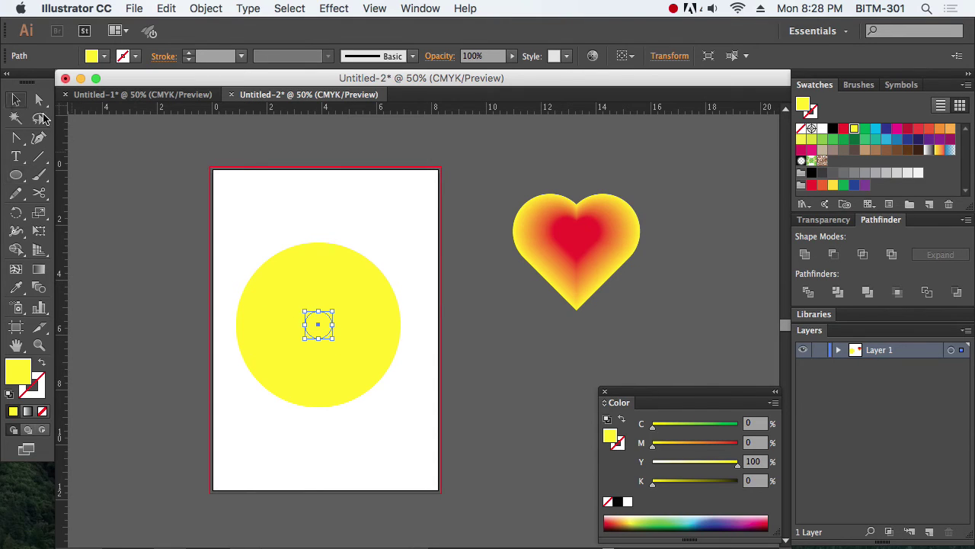
left_click(844, 129)
Blend the small red circle with the large yellow circle, joining them at their bottom anchor points
left_click_drag(431, 419, 276, 285)
left_click_drag(209, 236, 487, 462)
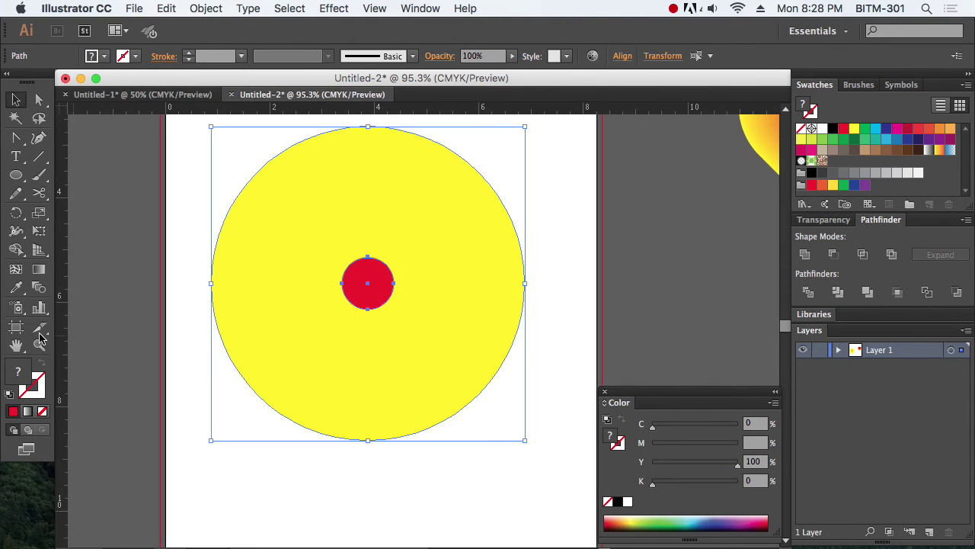
left_click(39, 287)
left_click(369, 310)
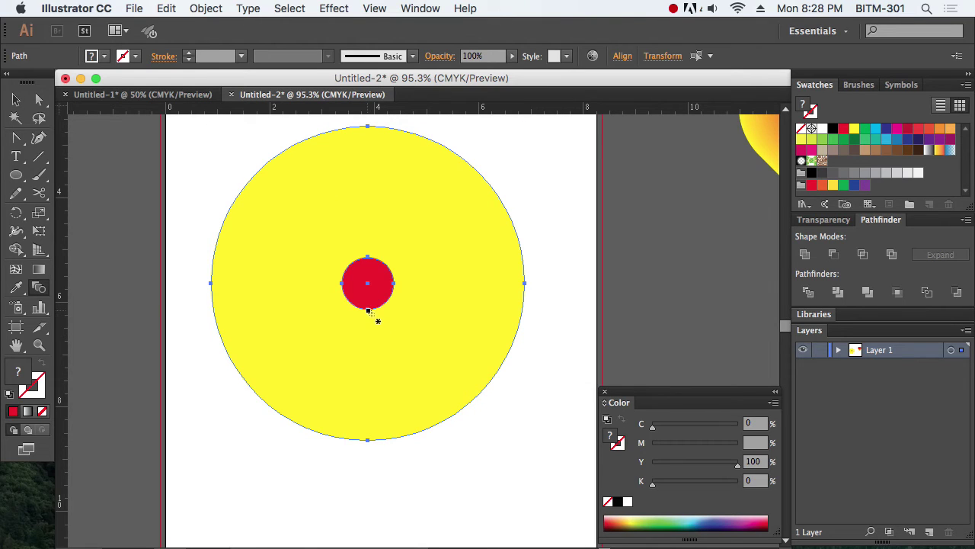
left_click(369, 440)
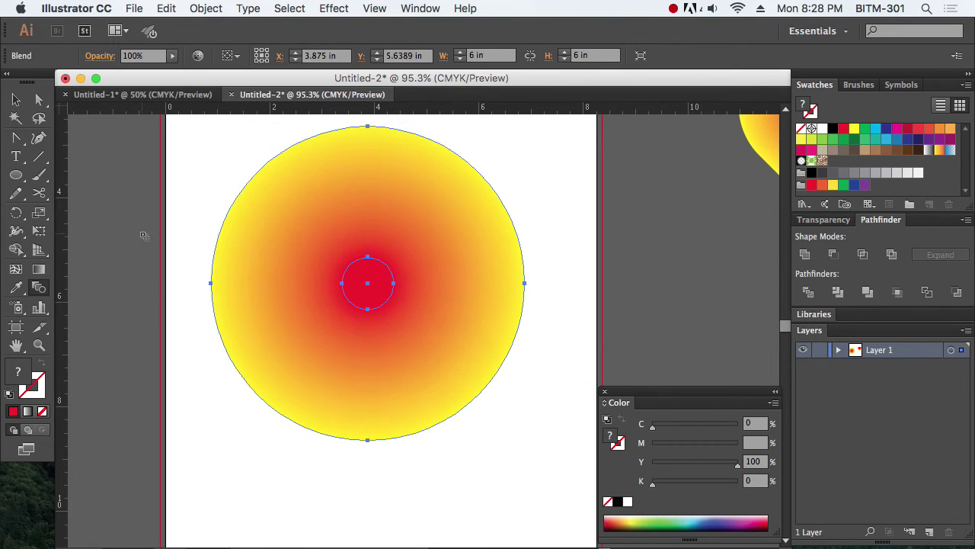
left_click(16, 100)
left_click(227, 450)
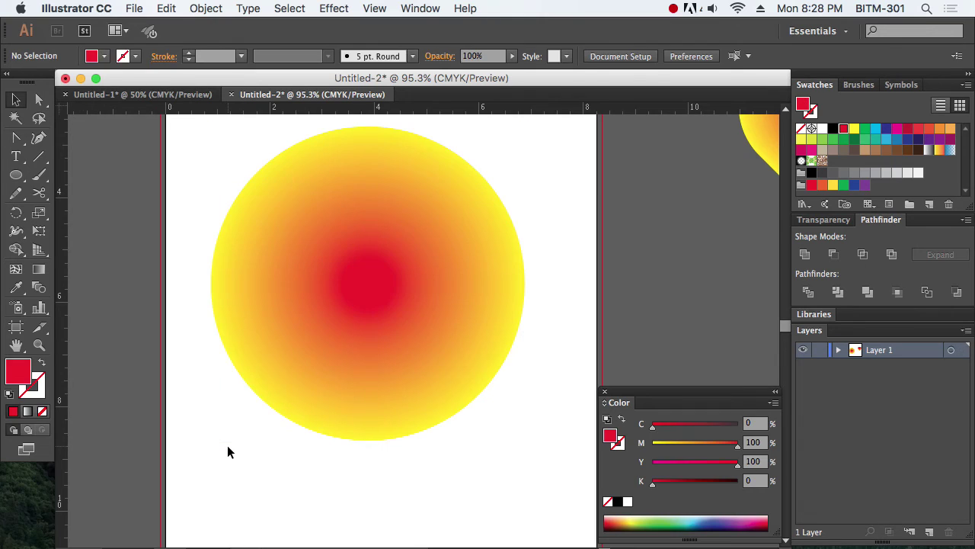
Move the whole circle blend slightly up and to the left on the artboard
left_click(39, 100)
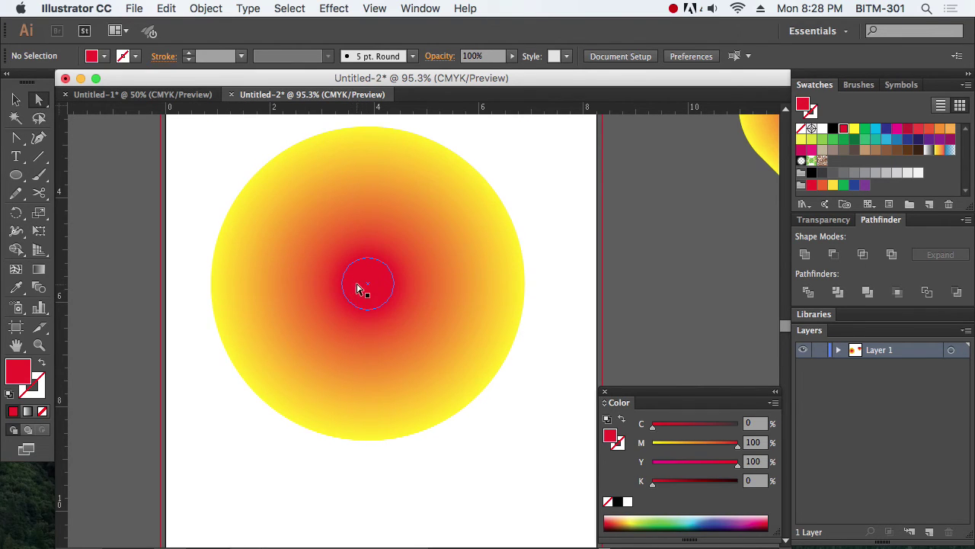
left_click(16, 99)
left_click(334, 265)
left_click_drag(292, 294, 312, 310)
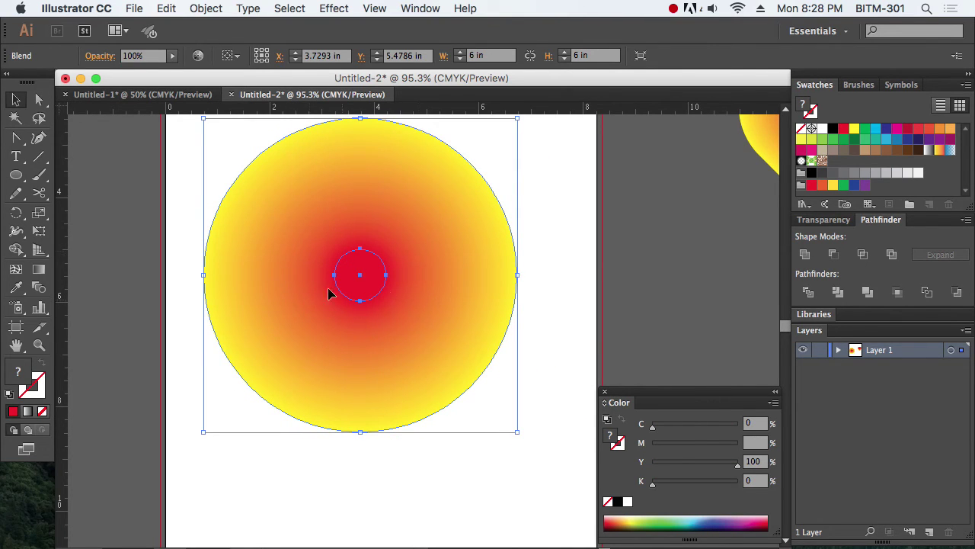
left_click(556, 244)
left_click(388, 285)
Move only the blend's inner red circle to the outer circle's upper edge and back down toward its lower left
left_click(39, 100)
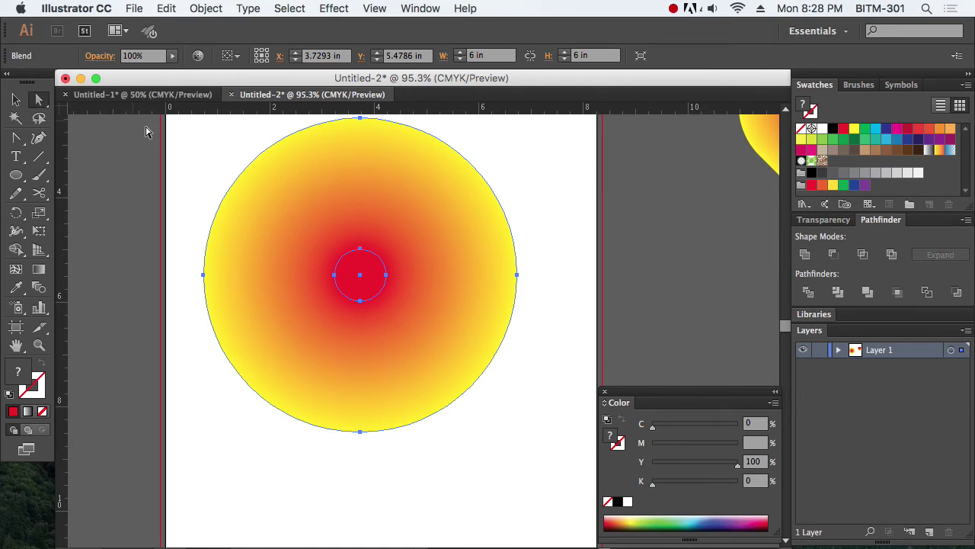
left_click(540, 236)
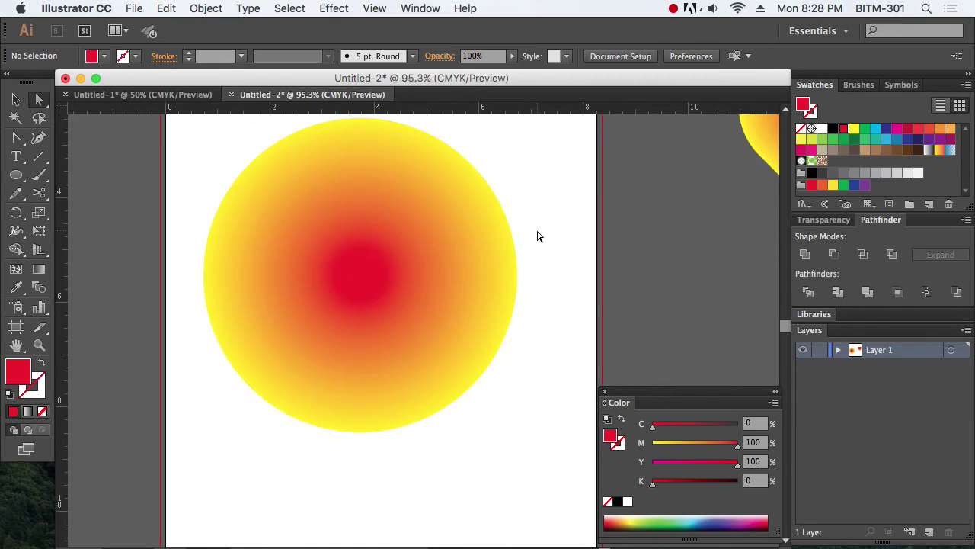
left_click(372, 272)
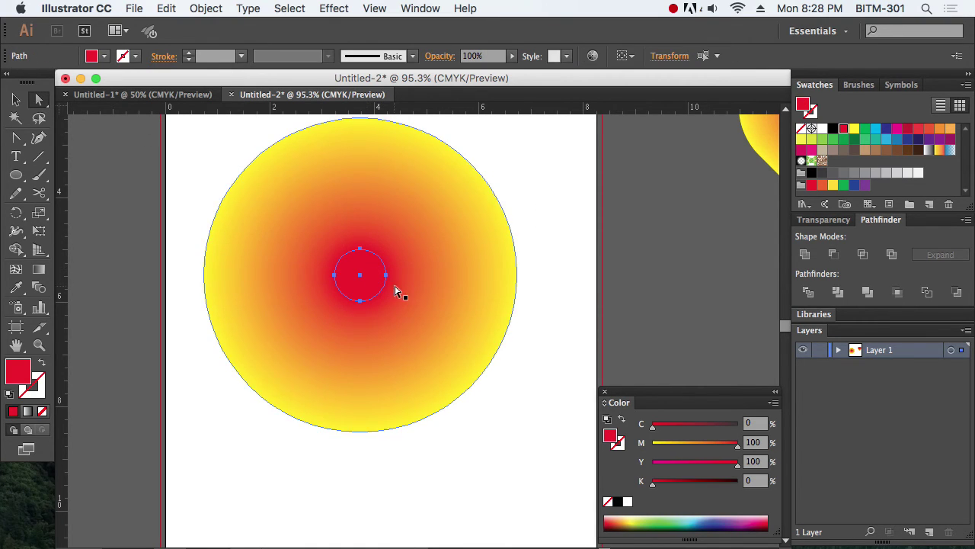
left_click_drag(377, 274, 405, 163)
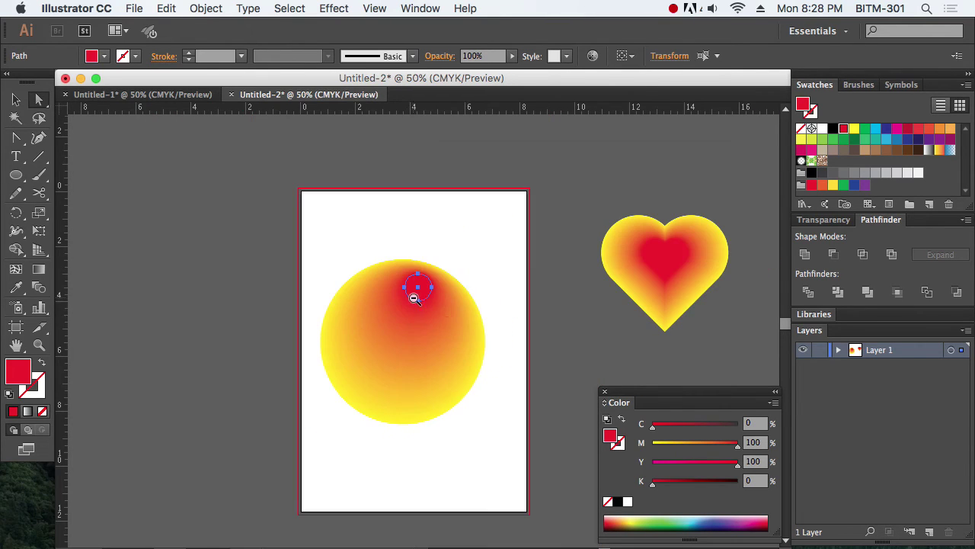
key("super+minus")
key("super+minus")
left_click_drag(426, 294, 375, 389)
left_click(486, 428)
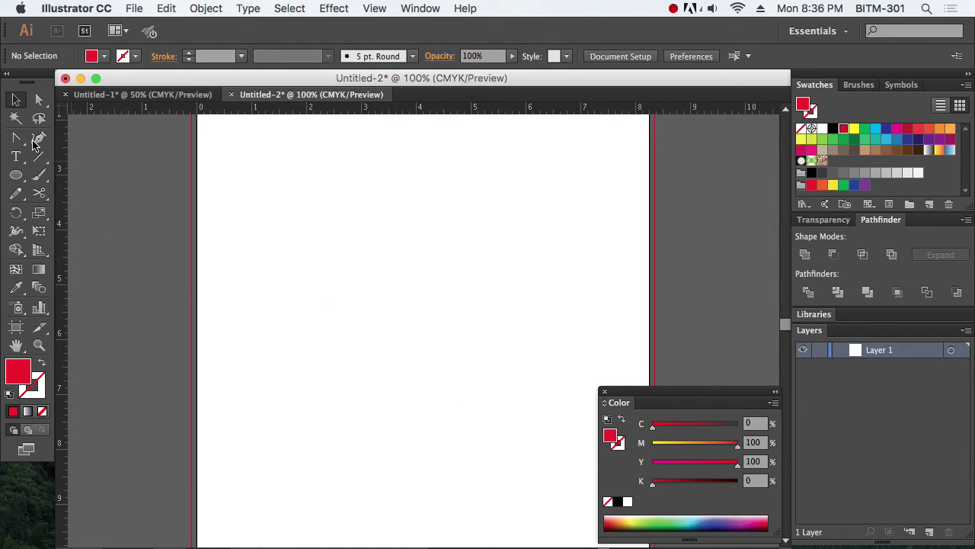
Draw an open, double-humped wavy path about 6 in wide across the middle of the artboard with the Pen tool
key("p")
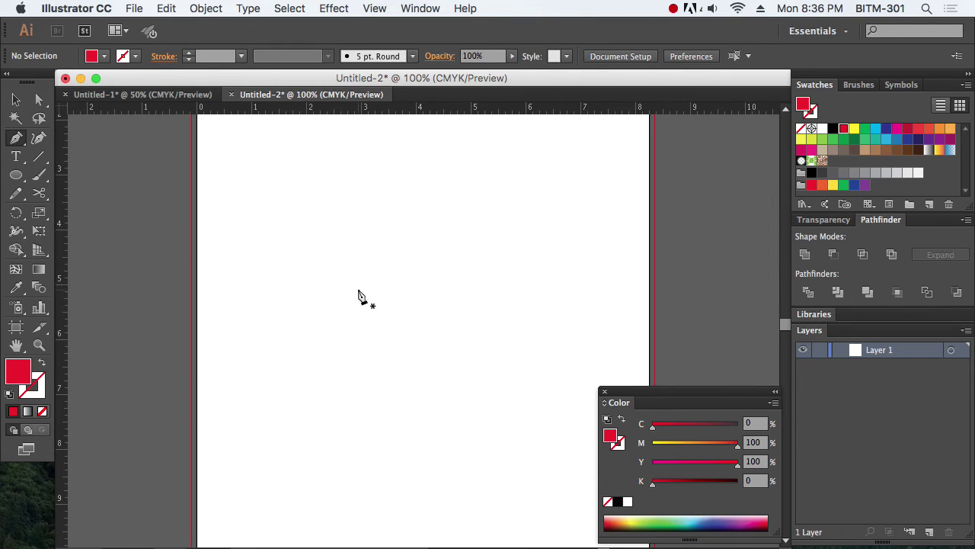
left_click(330, 383)
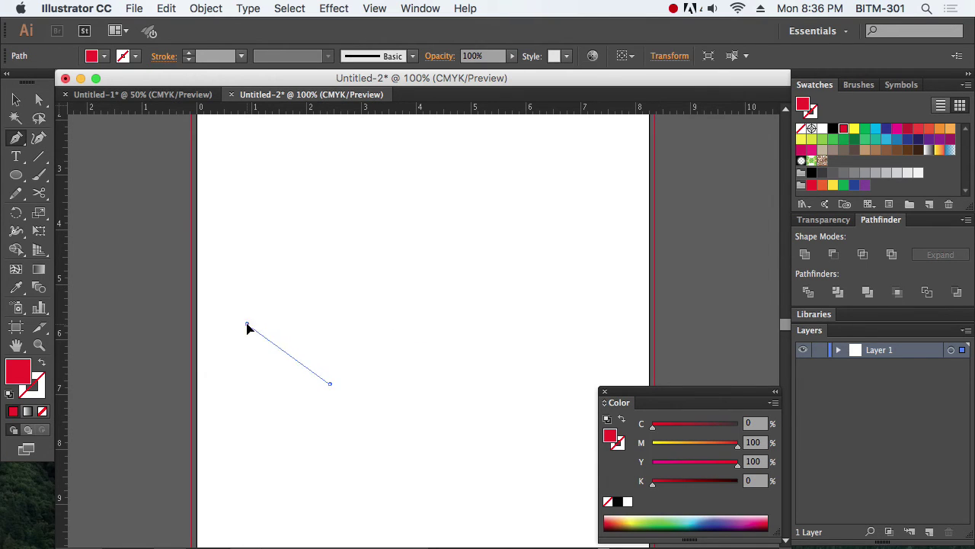
left_click_drag(247, 323, 254, 307)
left_click_drag(339, 313, 364, 333)
left_click_drag(453, 369, 478, 336)
left_click_drag(531, 319, 556, 324)
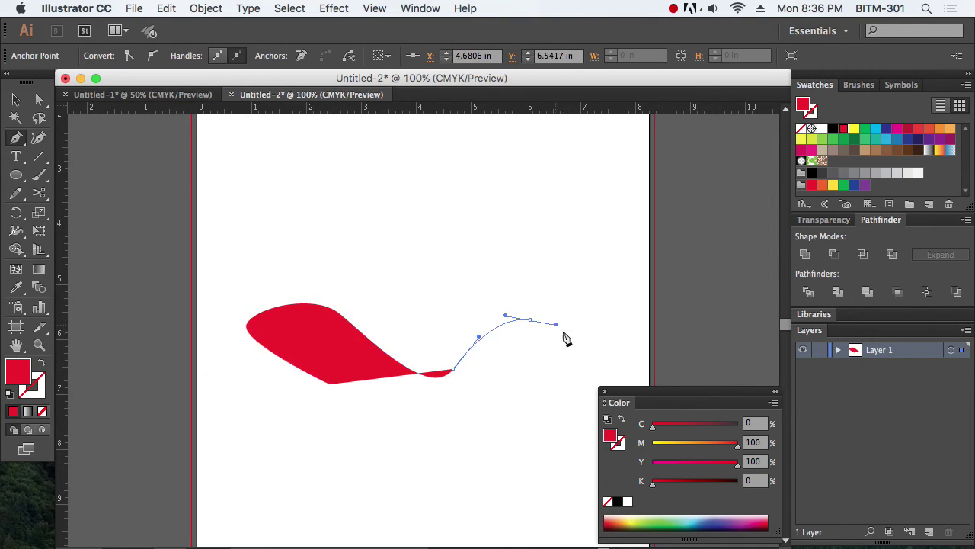
left_click_drag(566, 404, 555, 421)
left_click_drag(470, 452, 446, 456)
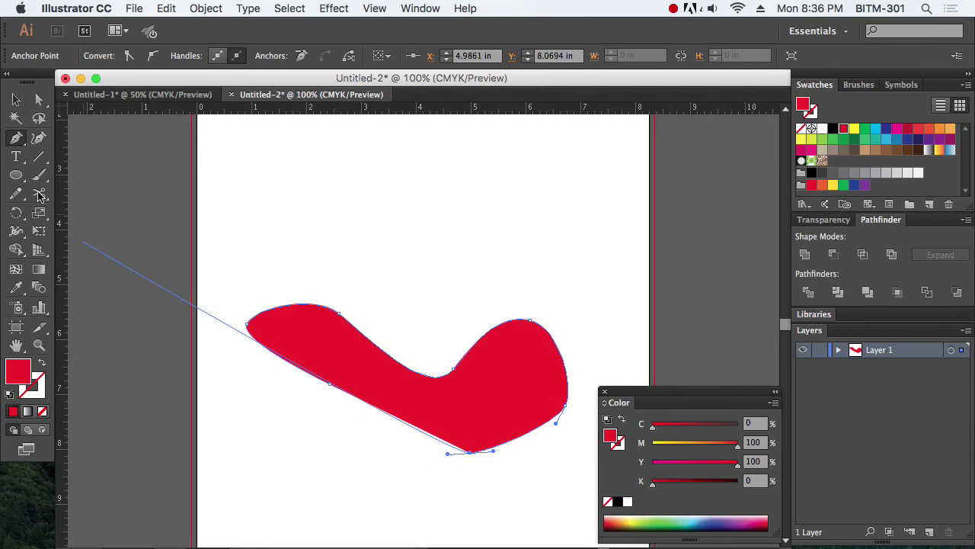
Swap the wavy path's fill and stroke so it has a red outline and no fill, and deselect it
left_click(18, 99)
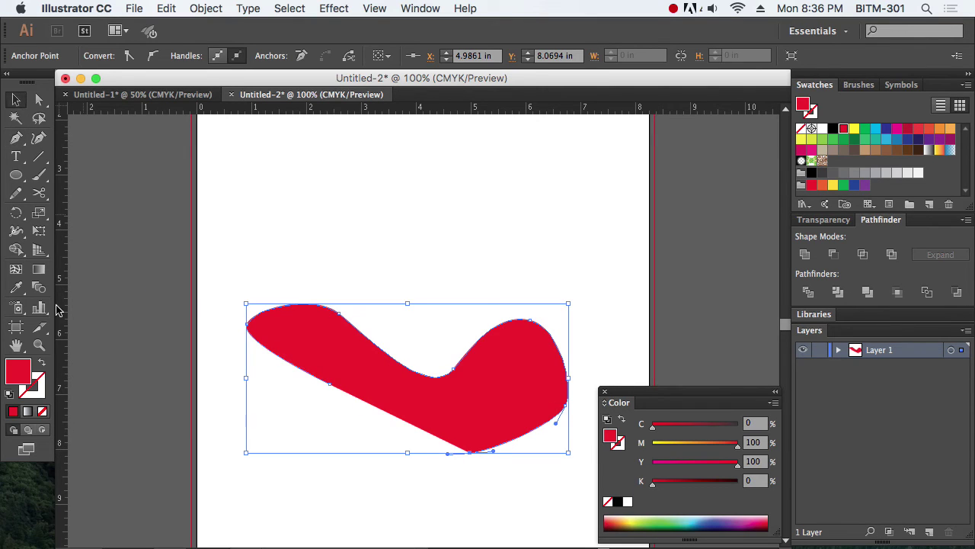
left_click(42, 364)
left_click(390, 480)
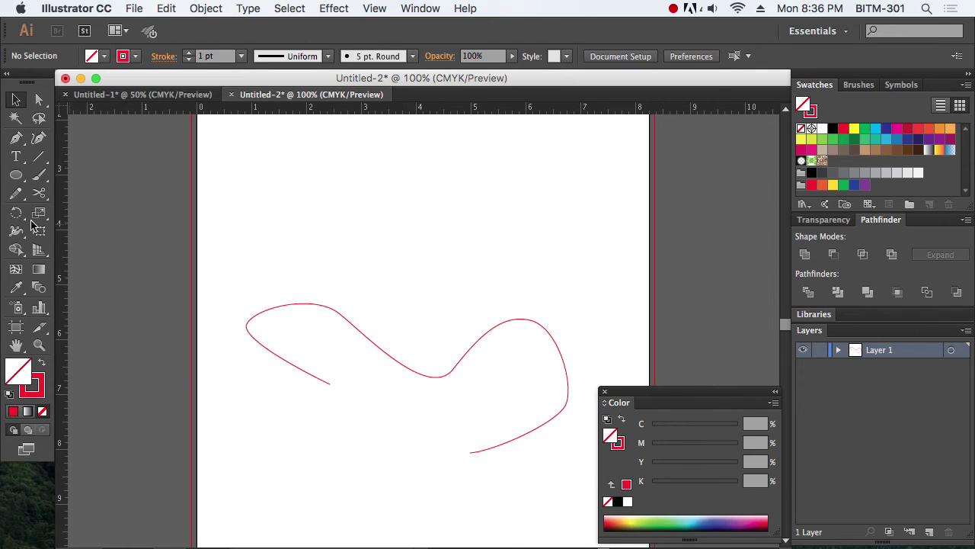
Draw a second open curved path about 7 in wide above the first with the Pen tool, looping back over itself near its end
left_click(17, 139)
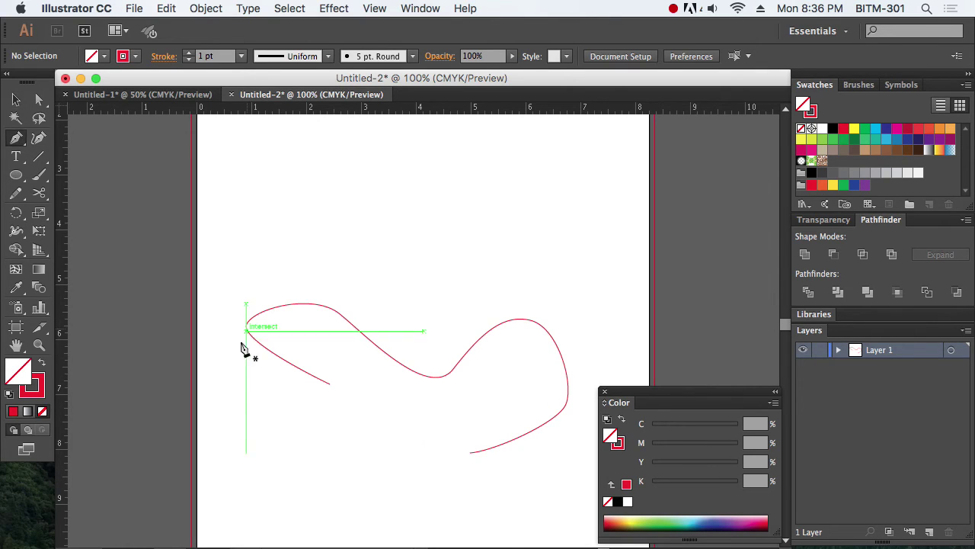
left_click(257, 387)
left_click_drag(241, 246, 277, 226)
left_click_drag(363, 226, 421, 225)
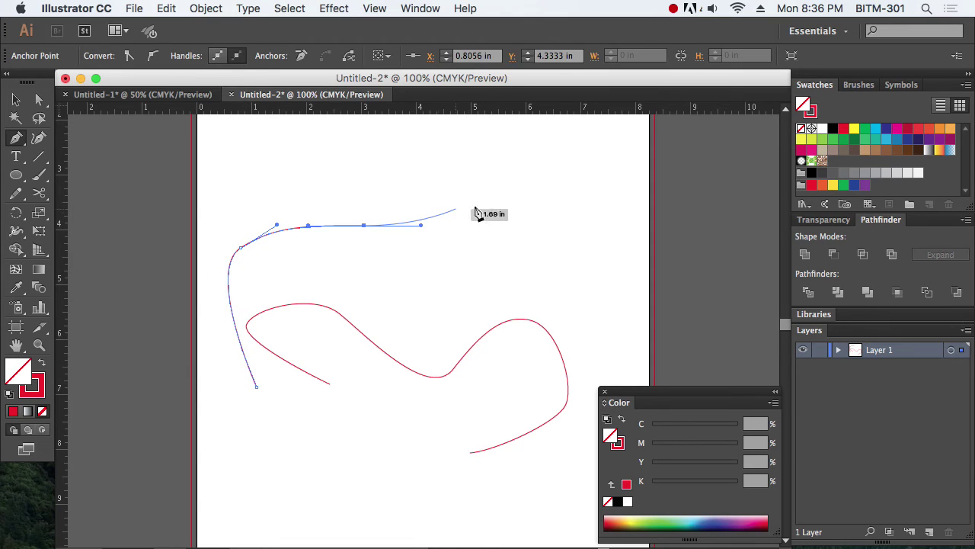
left_click_drag(610, 231, 622, 266)
left_click_drag(451, 281, 263, 141)
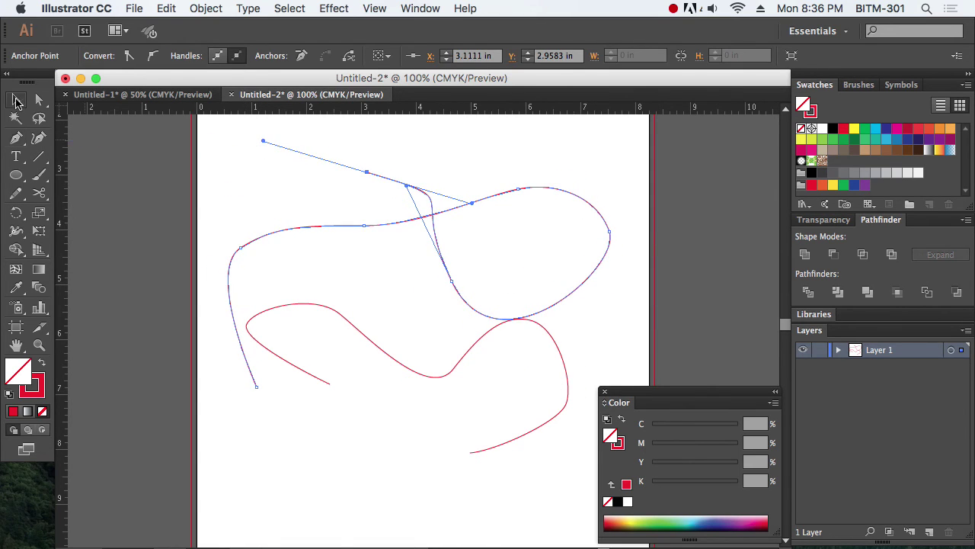
left_click(17, 100)
left_click(182, 166)
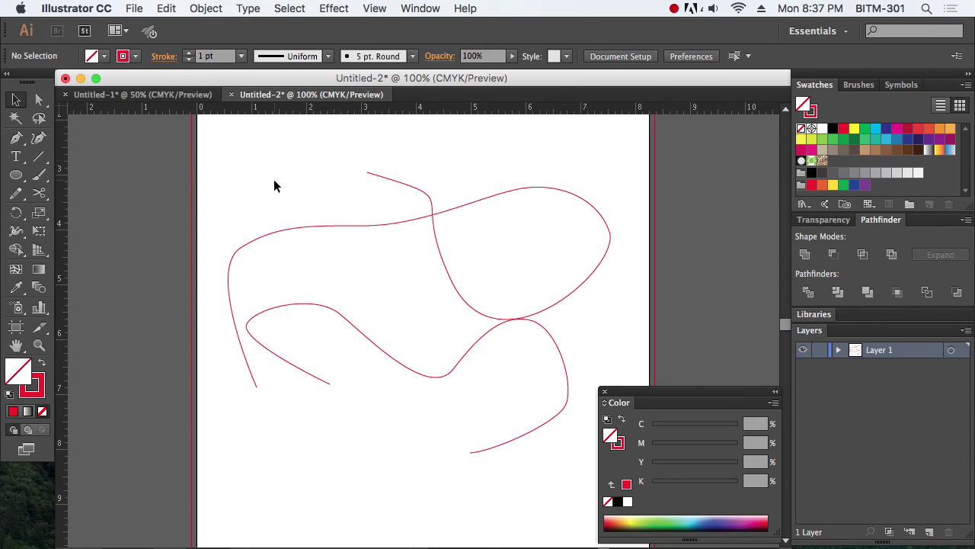
Blend the two red paths, joining them at their lower-left endpoints
mouse_move(275, 180)
left_mouse_down()
mouse_move(371, 381)
mouse_move(374, 374)
left_mouse_up()
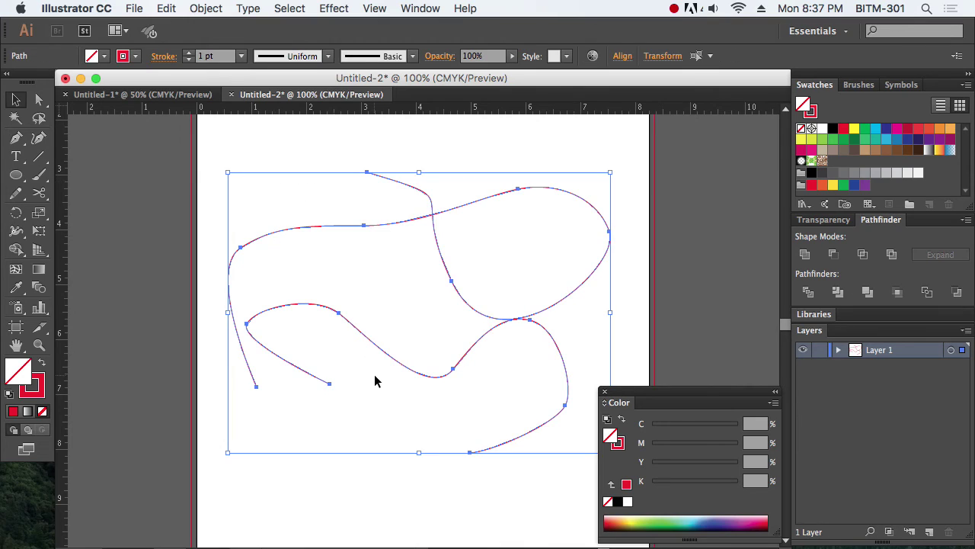
left_click(40, 289)
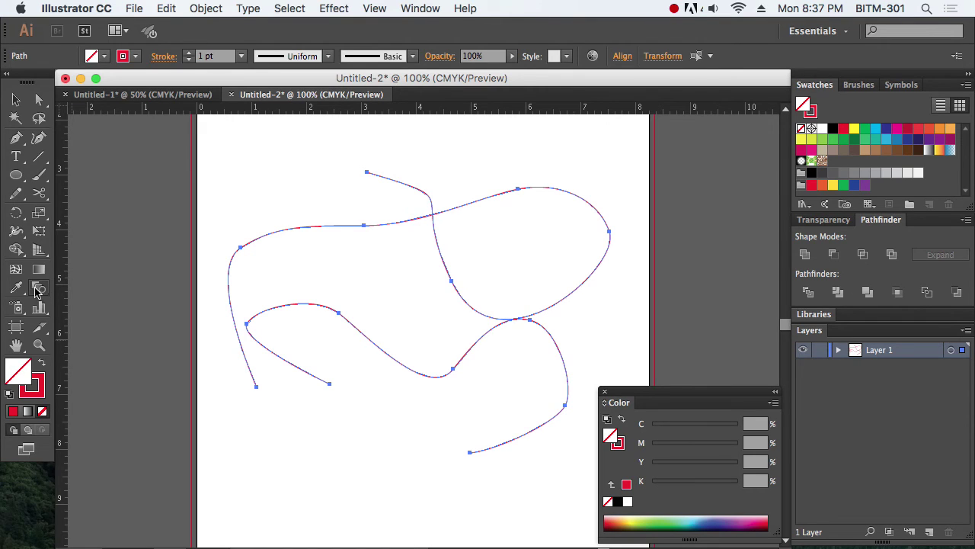
left_click(258, 389)
left_click(330, 384)
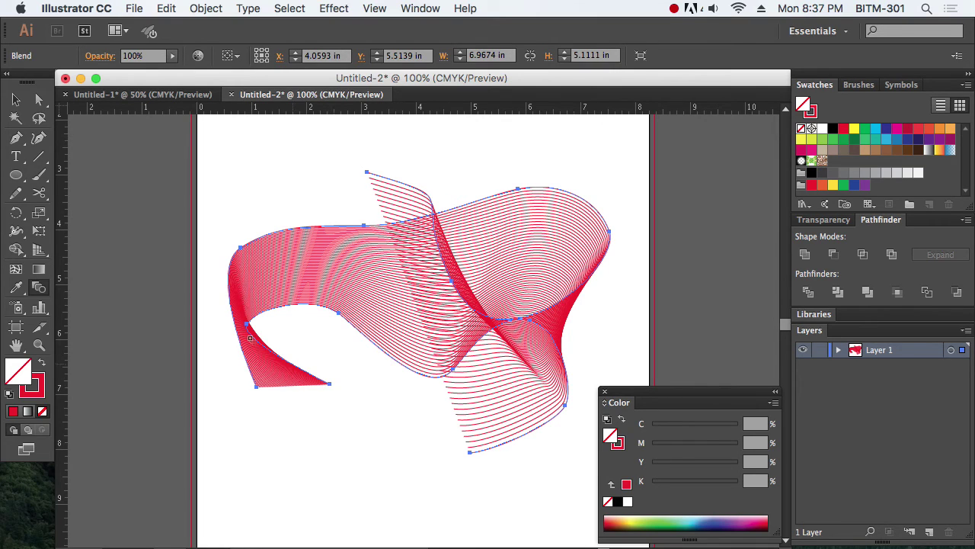
left_click(16, 100)
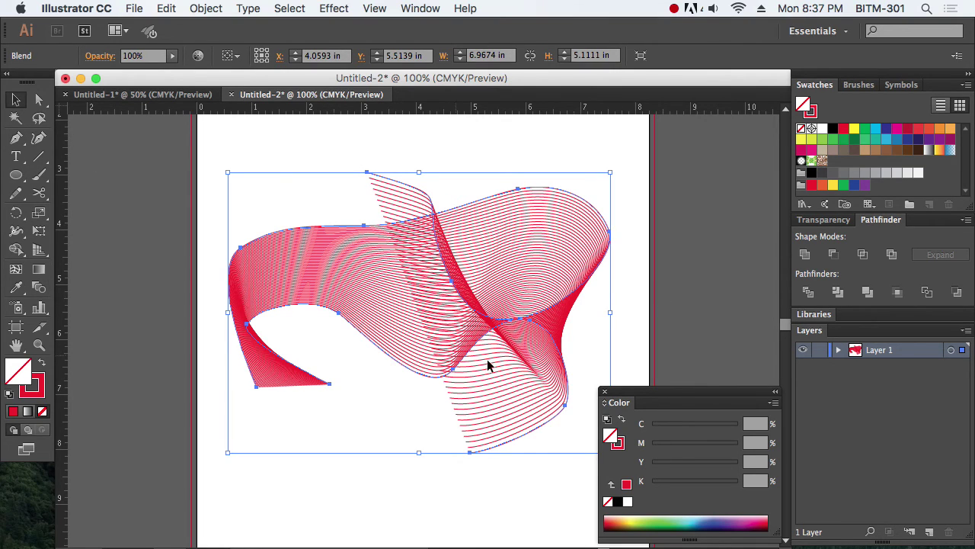
left_click(373, 415)
Set the path blend's spacing to 80 specified steps
left_click(496, 299)
left_click(206, 8)
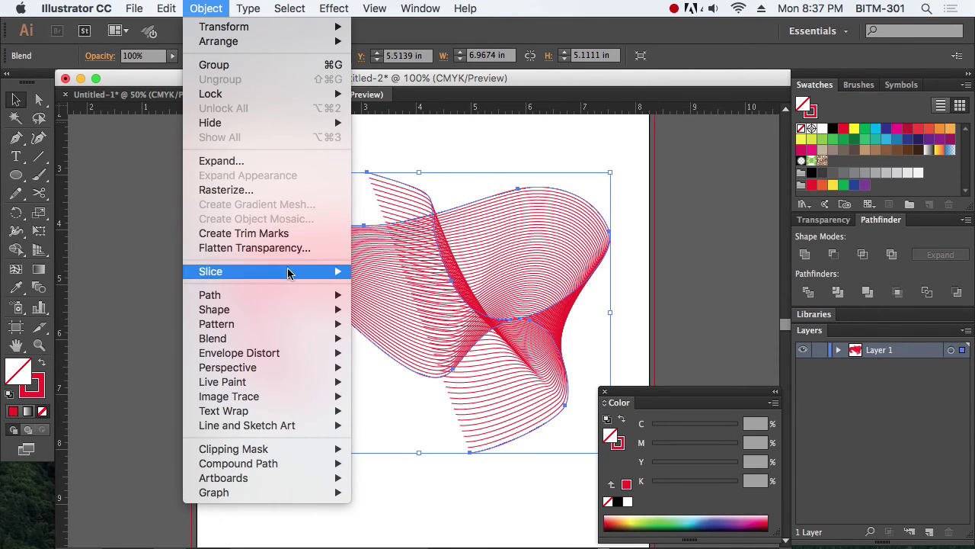
mouse_move(268, 345)
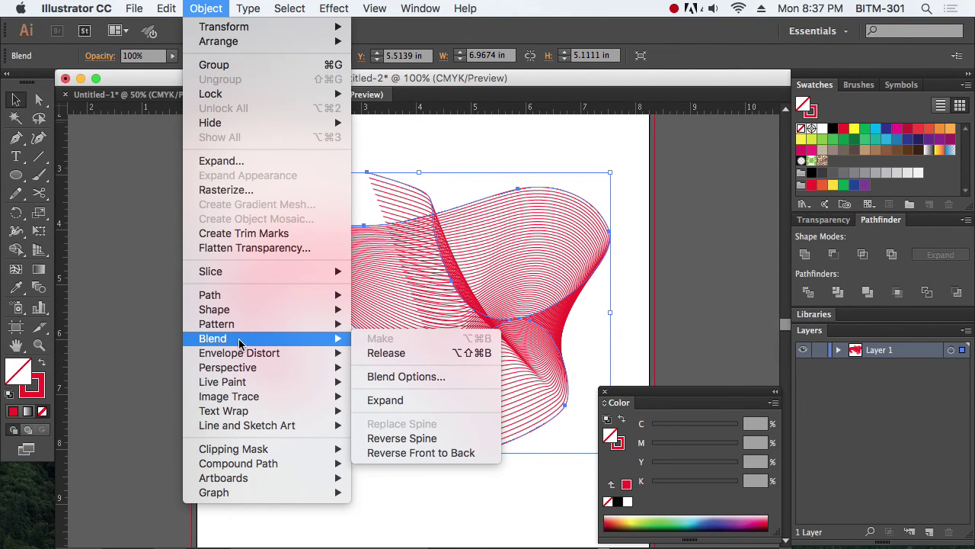
left_click(423, 376)
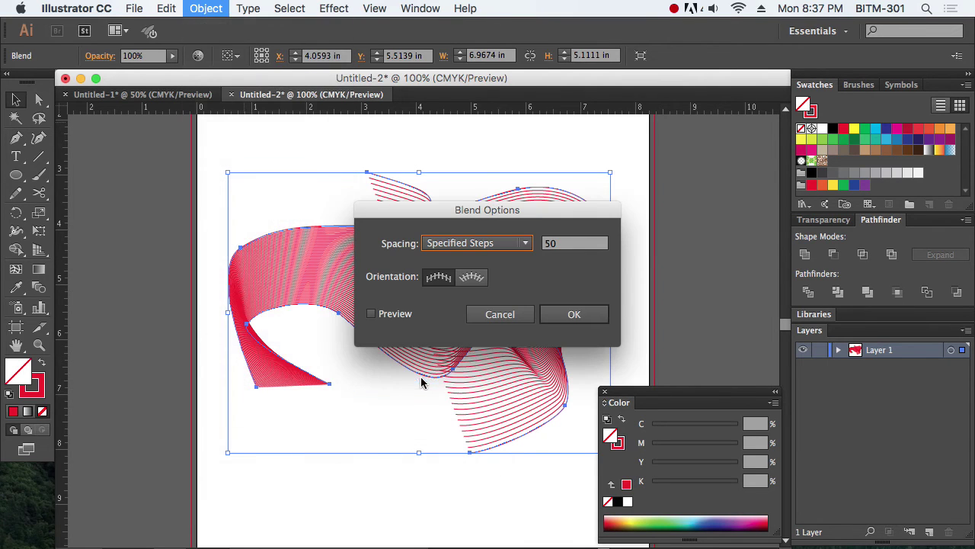
left_click_drag(519, 210, 695, 182)
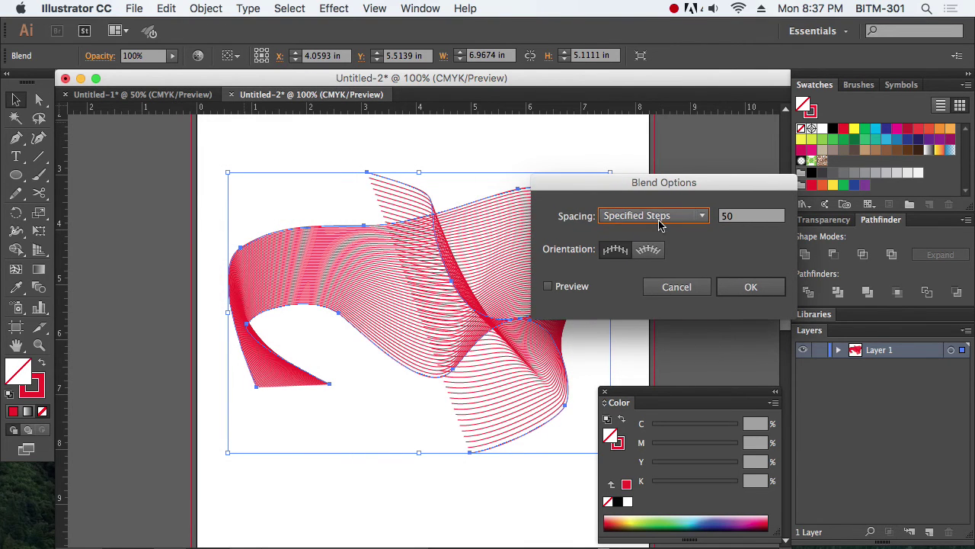
left_click(665, 219)
key("Tab")
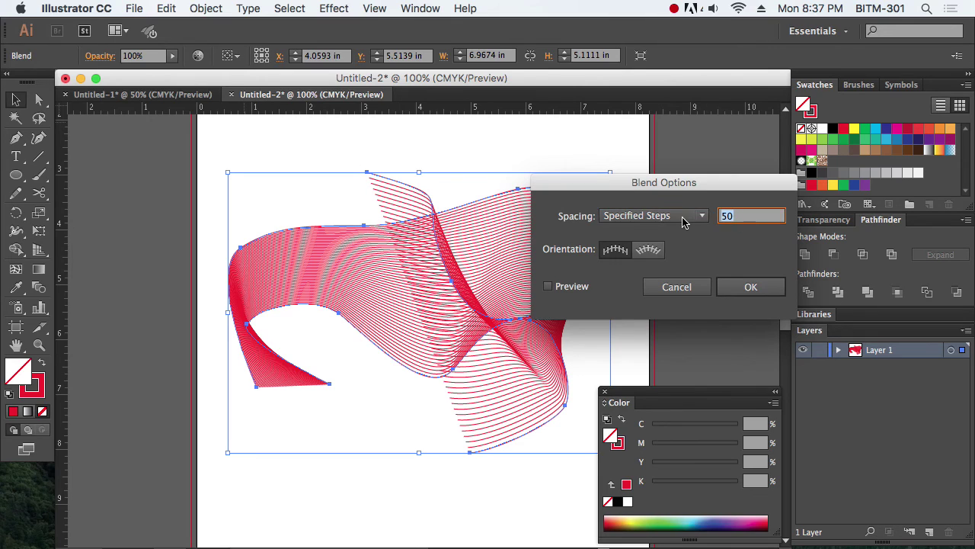
type("80")
key("Return")
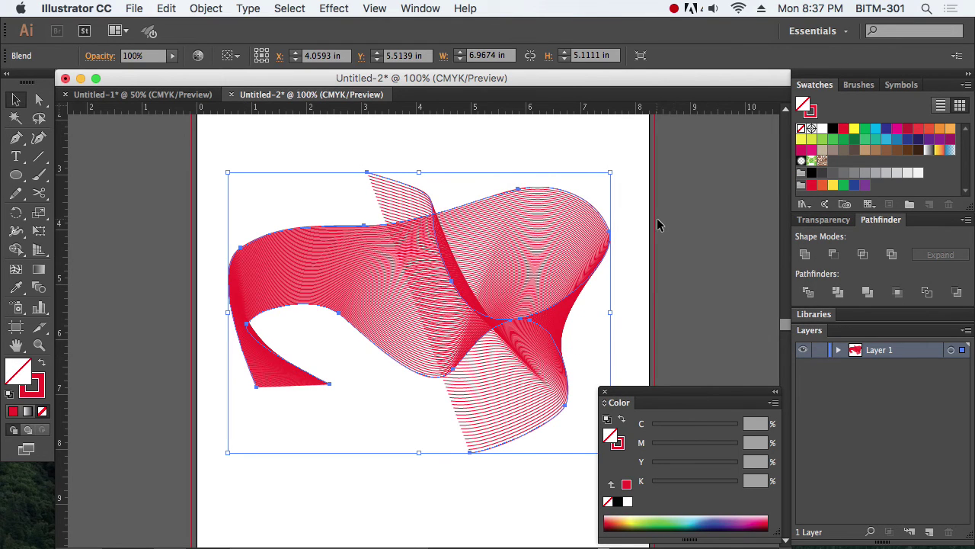
Set the blend's stroke weight to 0.5 pt and close the floating Color and Stroke panels
left_click(39, 99)
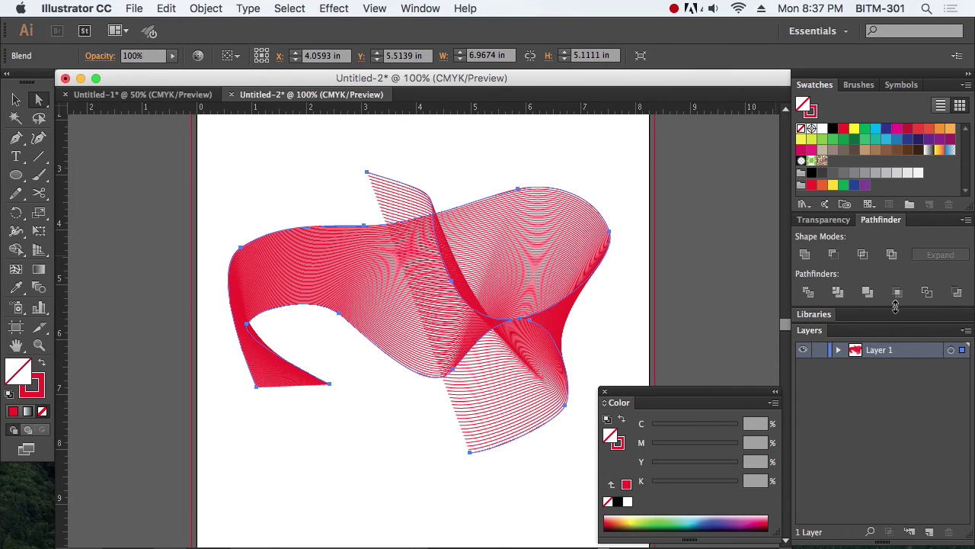
left_click(418, 9)
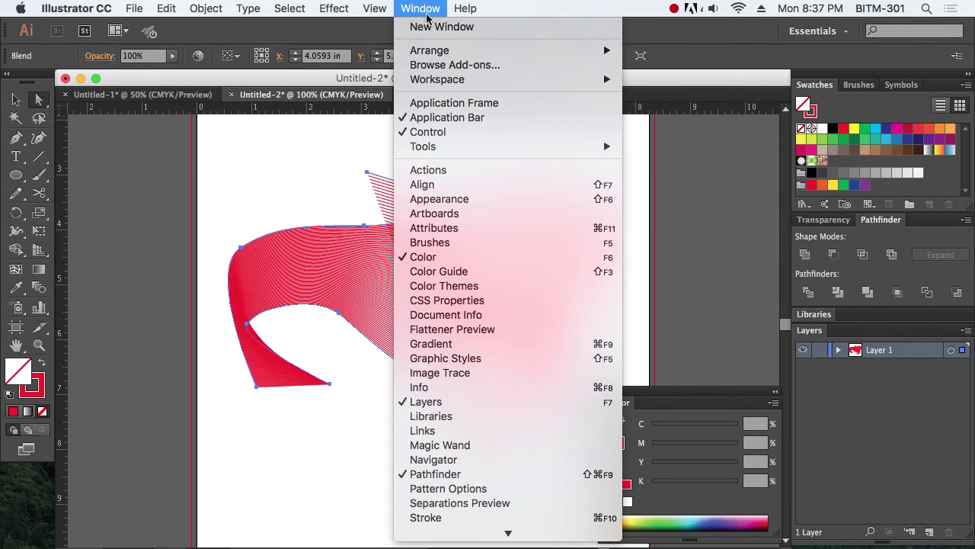
scroll(488, 305, "down", 5)
left_click(489, 403)
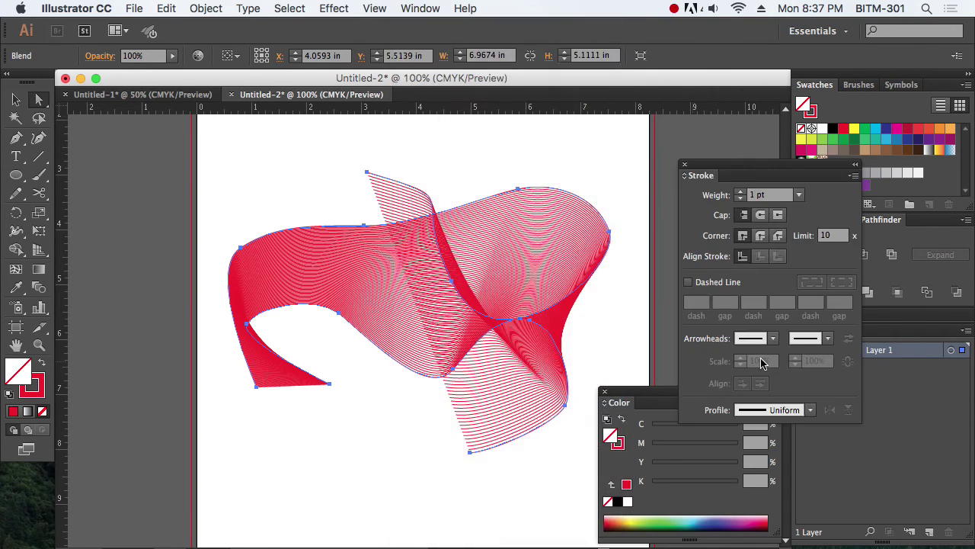
left_click(769, 195)
key("BackSpace")
type(".5")
key("Return")
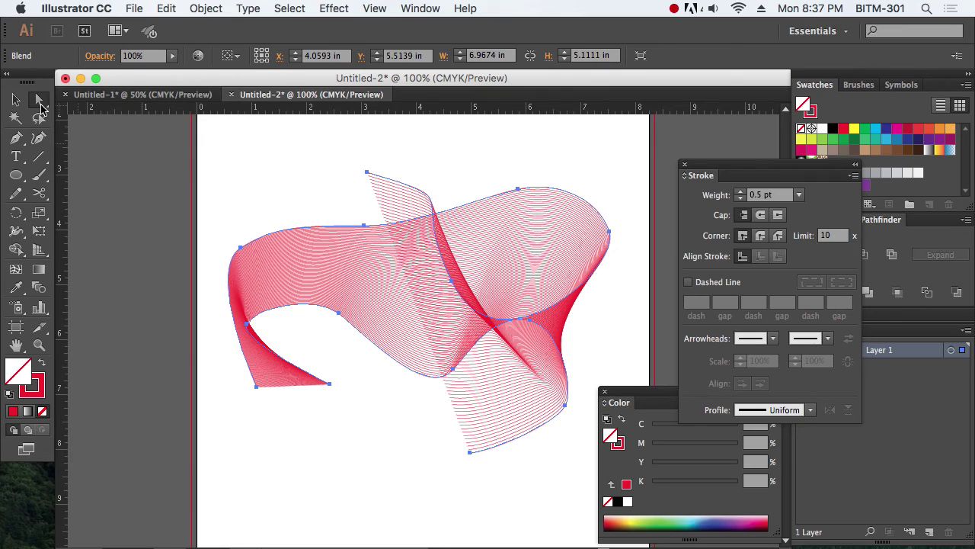
left_click(605, 391)
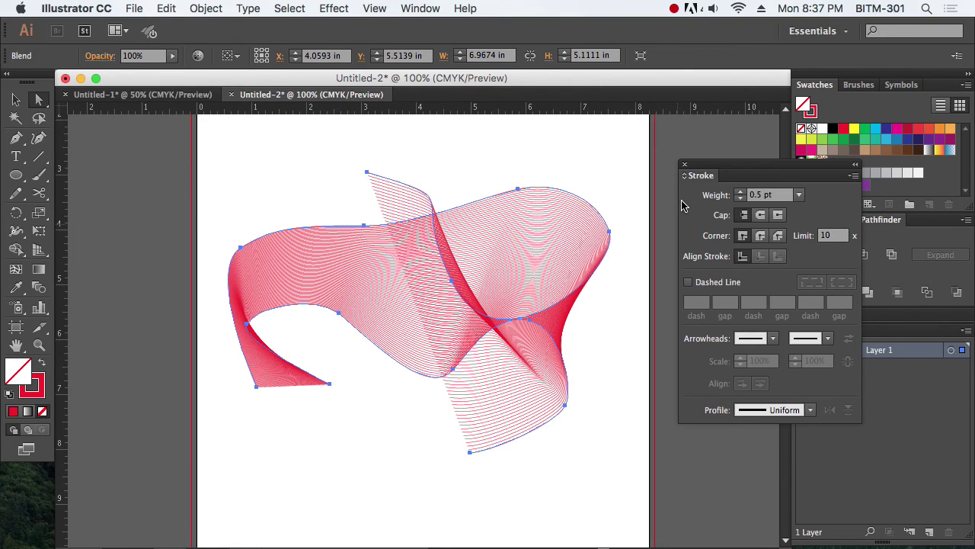
left_click(685, 166)
Reshape the outer path's loop by moving its lower anchor near the inner path's right hump and lengthening the rightmost anchor's handle downward
left_click(366, 172)
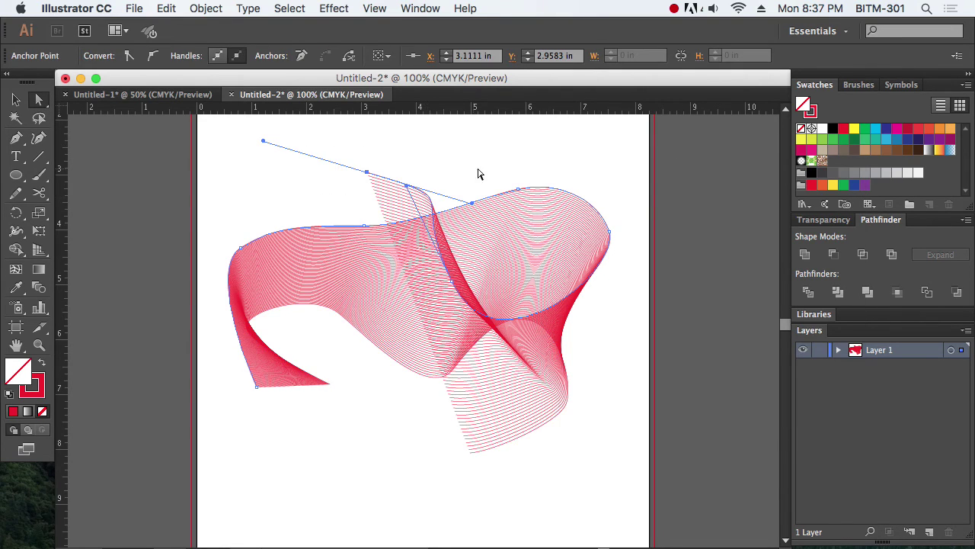
left_click_drag(454, 282, 376, 389)
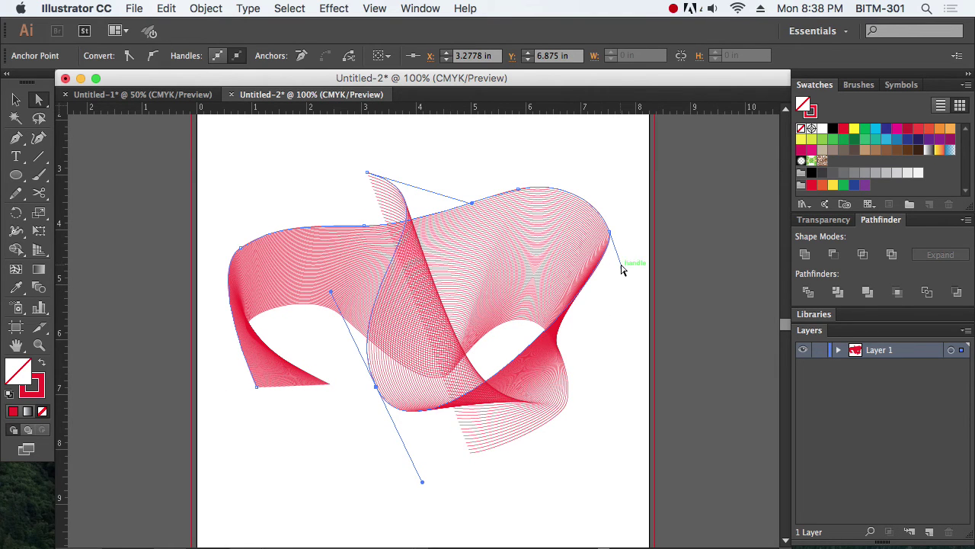
left_click_drag(622, 266, 641, 403)
left_click_drag(376, 391, 499, 332)
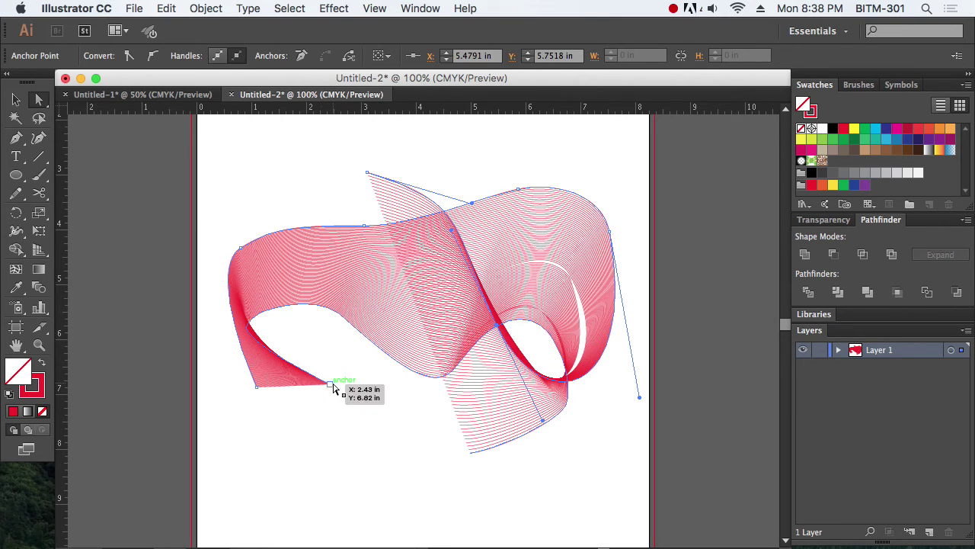
Move the inner path's left endpoint above the blend and the outer path's lower-left endpoint past the artboard's right edge
left_click_drag(338, 388, 360, 157)
left_click_drag(258, 387, 666, 464)
left_click_drag(361, 159, 415, 141)
Reshape the inner path by pulling its left anchors downward, raising its right hump and shifting the valley anchor and its handles
left_click_drag(239, 339, 238, 376)
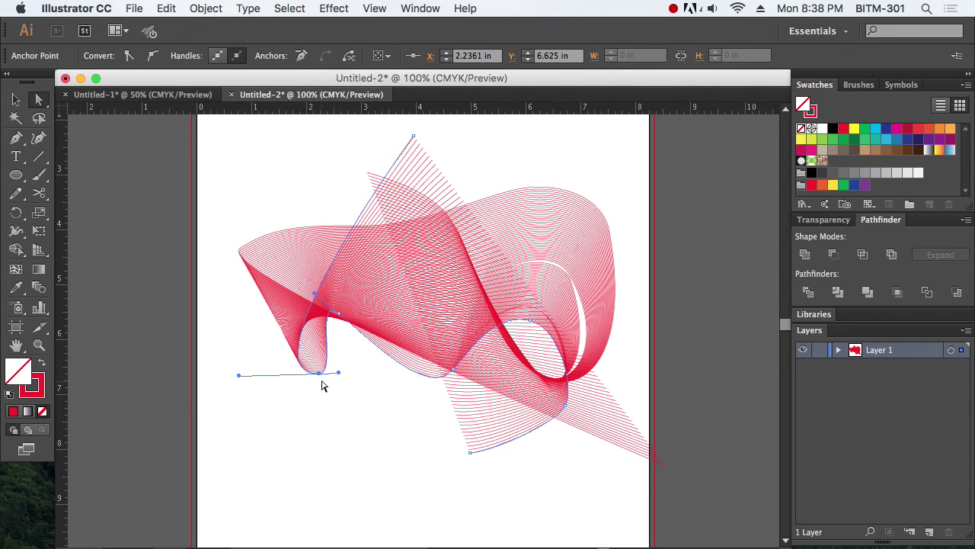
left_click_drag(320, 376, 326, 415)
left_click_drag(339, 314, 380, 378)
left_click_drag(452, 370, 582, 156)
left_click_drag(529, 419, 450, 416)
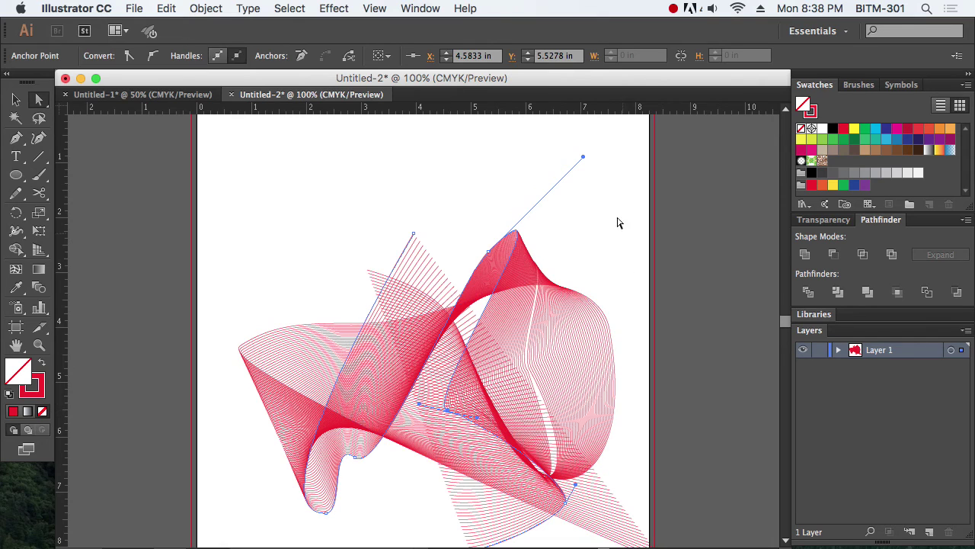
Shift the inner path's top anchor up and left, pull its handle right and downward to round the crest, and deselect the blend
left_click_drag(584, 158, 637, 215)
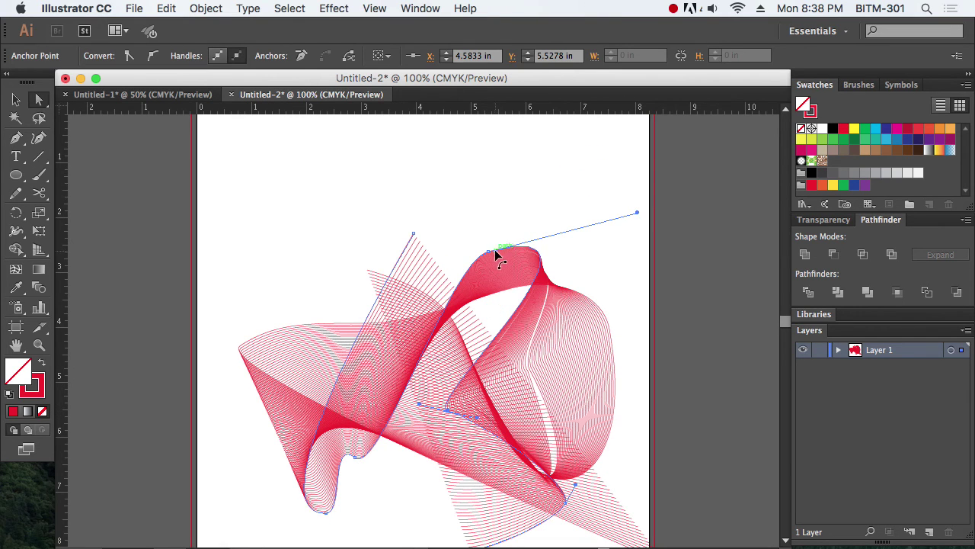
left_click_drag(488, 252, 430, 213)
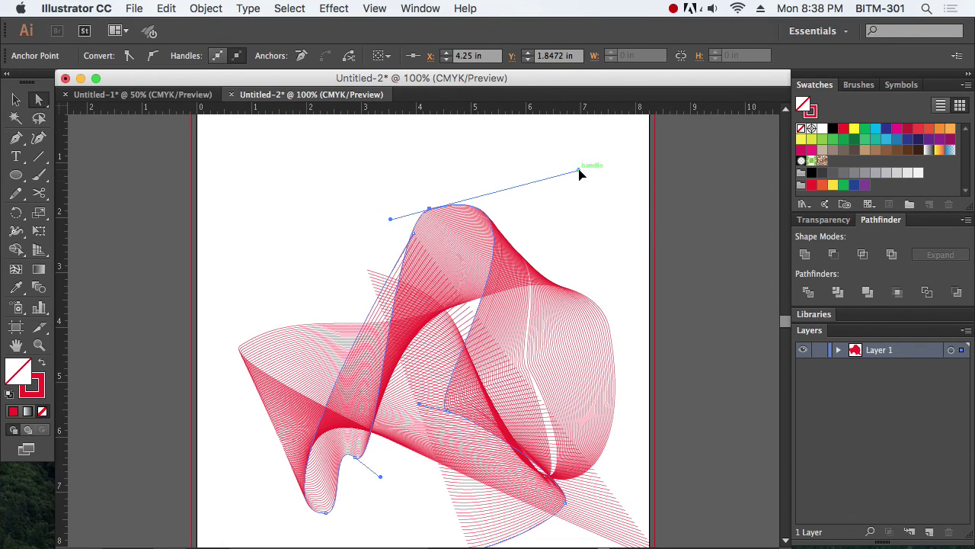
left_click_drag(581, 170, 649, 226)
left_click(642, 282)
scroll(633, 327, "down", 3)
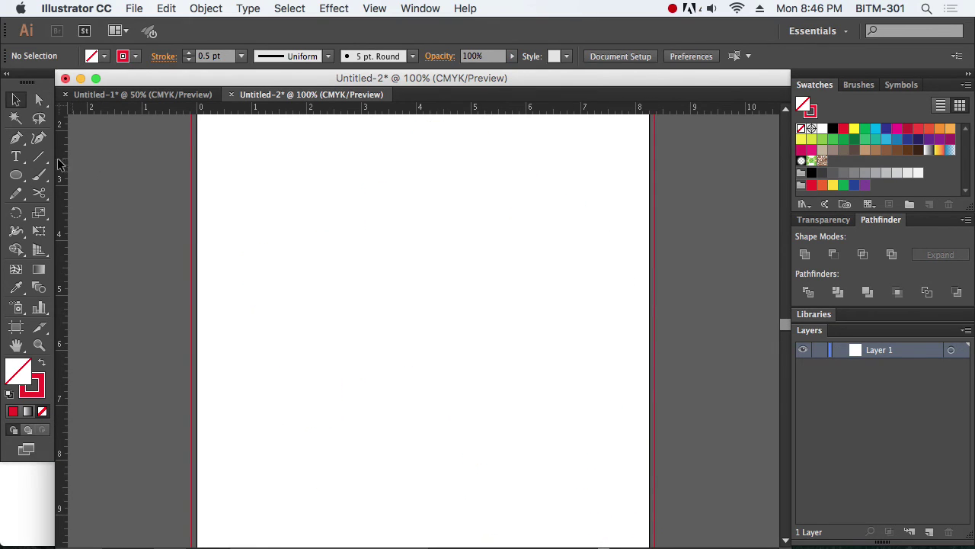
Add the point text "Bangladesh" in 12 pt Myriad Pro Regular on the upper middle of the empty artboard
left_click(16, 156)
left_click(363, 240)
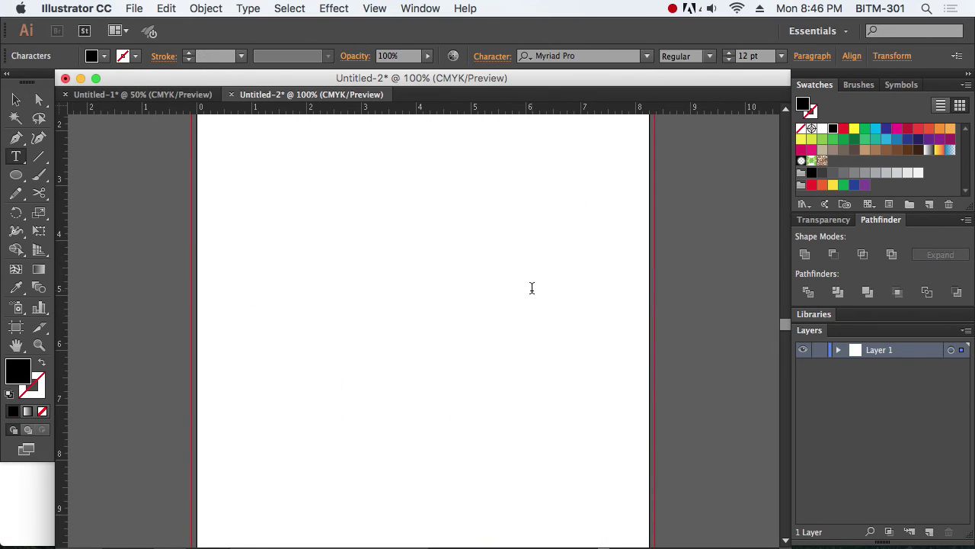
type("Bangladesh")
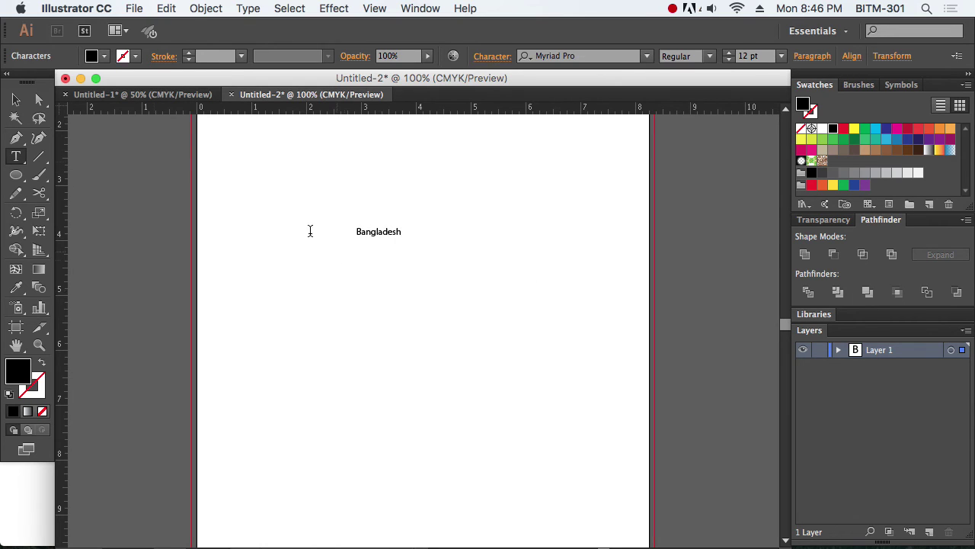
Enlarge the "Bangladesh" text until it spans most of the artboard's width
left_click(16, 99)
left_click_drag(403, 238, 452, 286)
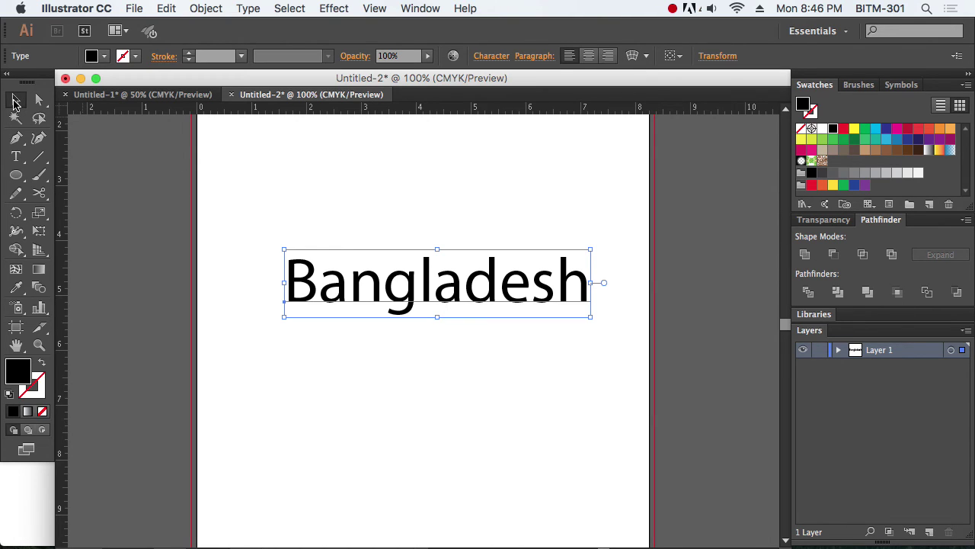
Preview an envelope warp on the "Bangladesh" text with the Arc style, horizontal, at 50% bend, keeping the text in view
left_click(633, 58)
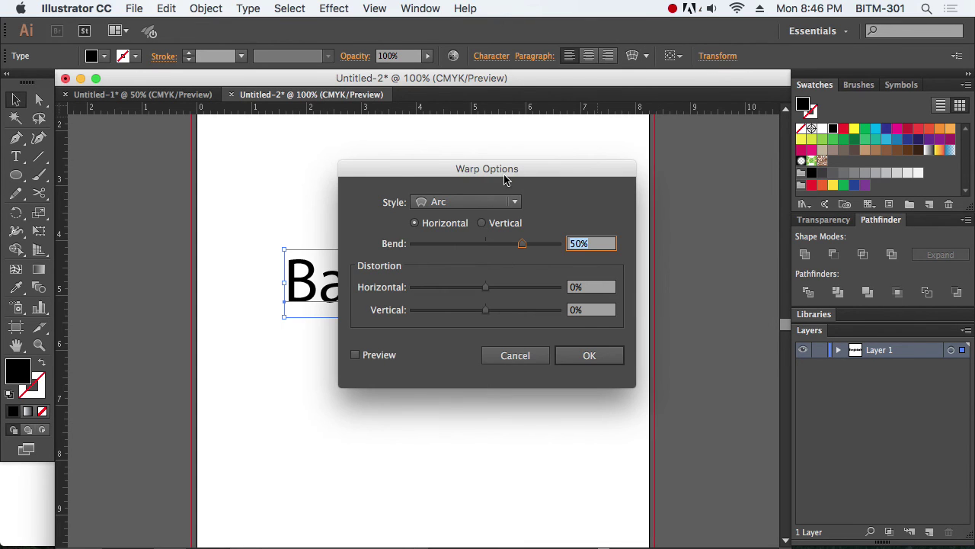
left_click_drag(508, 175, 790, 162)
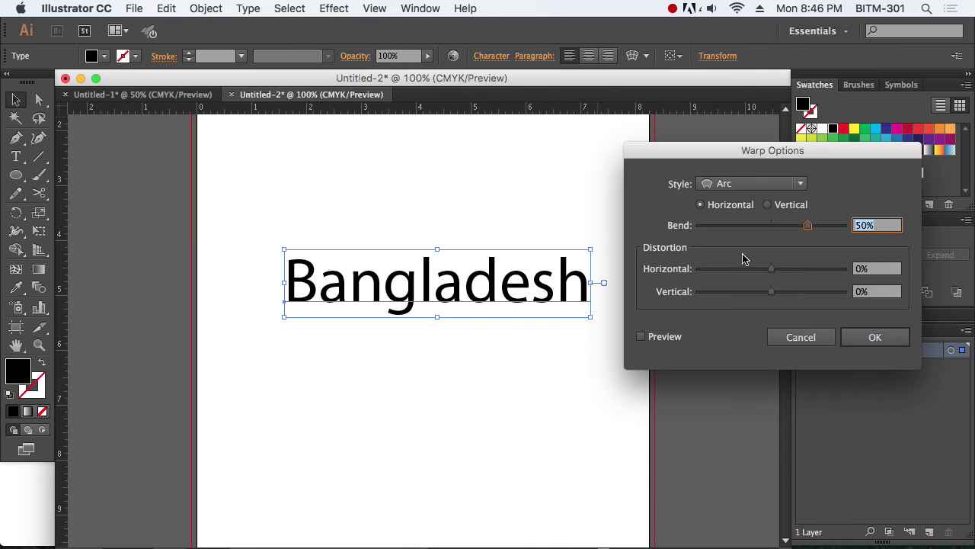
left_click(675, 340)
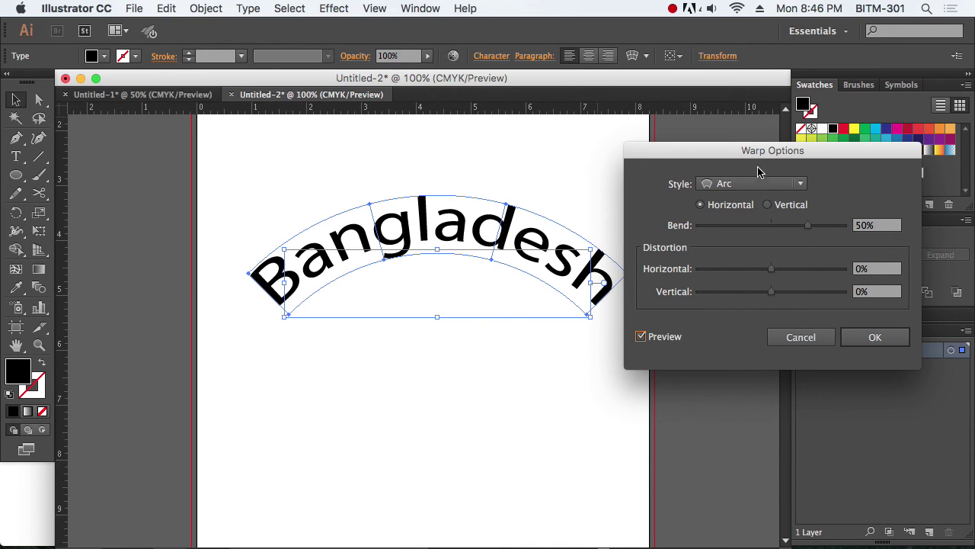
left_click_drag(756, 154, 783, 174)
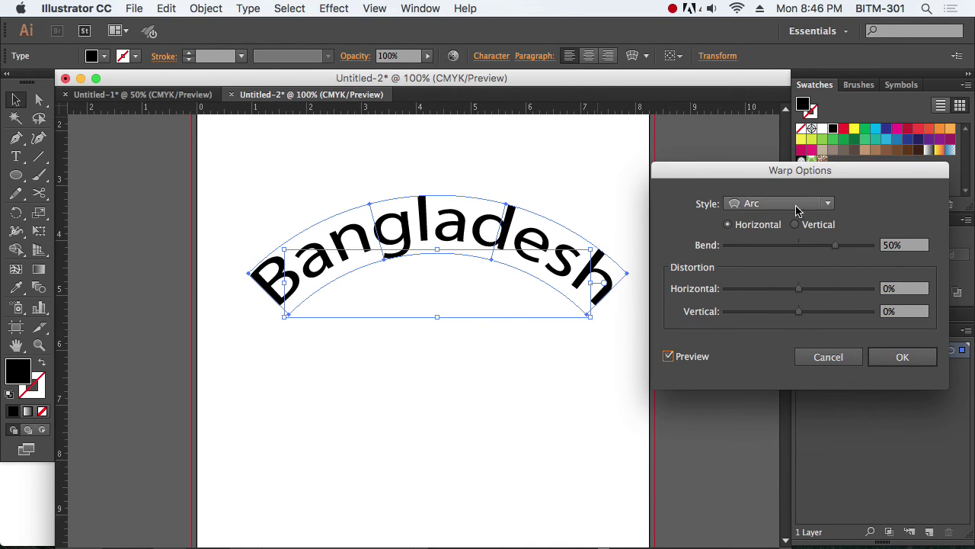
Try the Arc Lower, Arc Upper and Shell Lower warp styles on the text
left_click(808, 209)
left_click(798, 239)
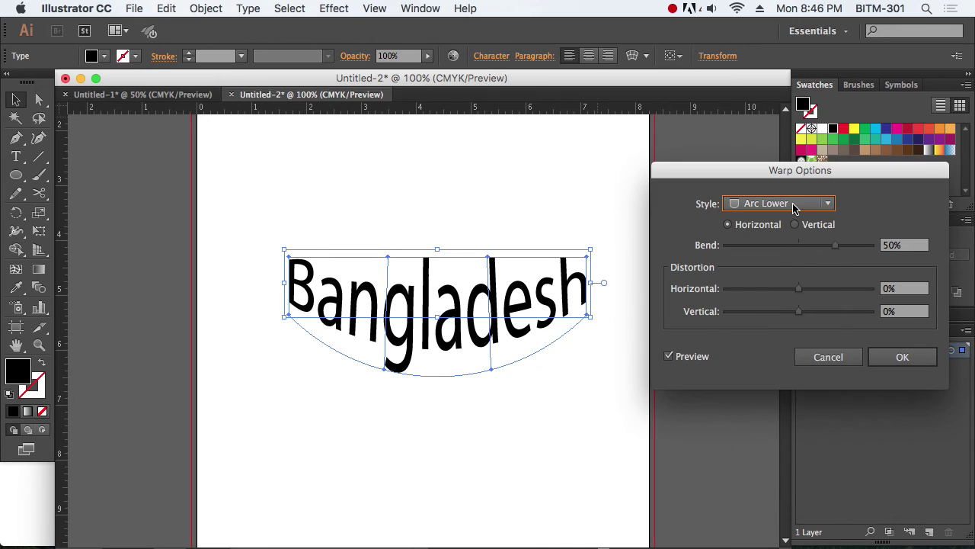
left_click(798, 204)
left_click(793, 253)
left_click(797, 204)
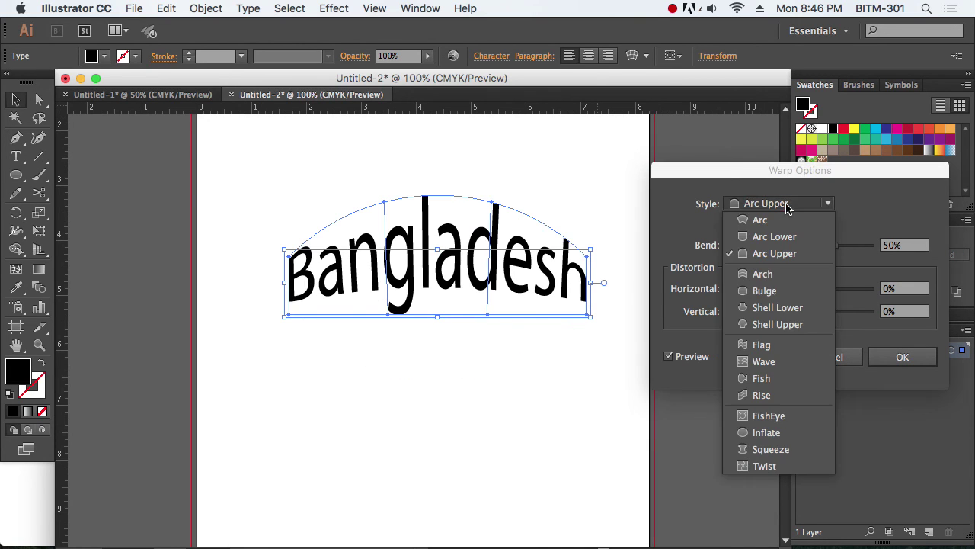
left_click(786, 307)
Try the Wave, Fish and FishEye warp styles on the text, then return to Arc
left_click(796, 204)
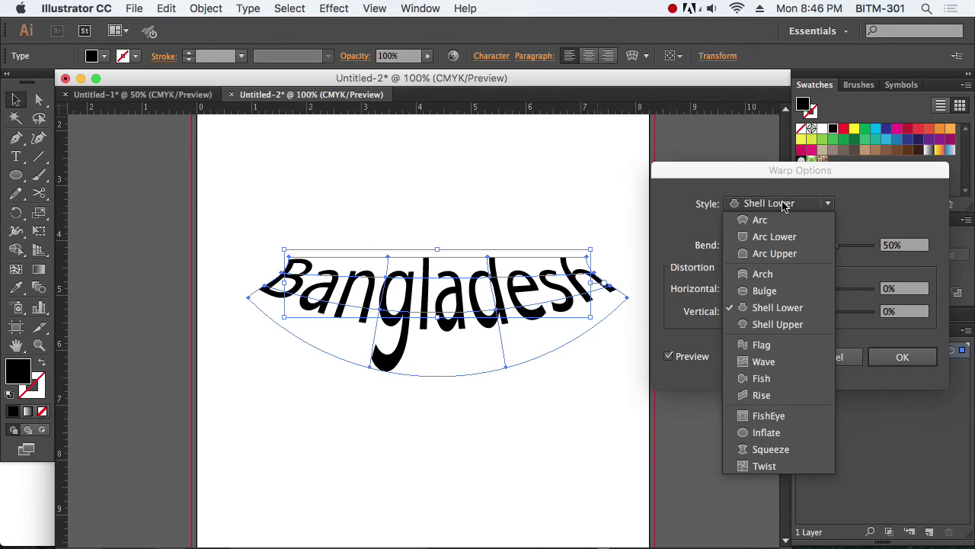
left_click(784, 362)
left_click(779, 203)
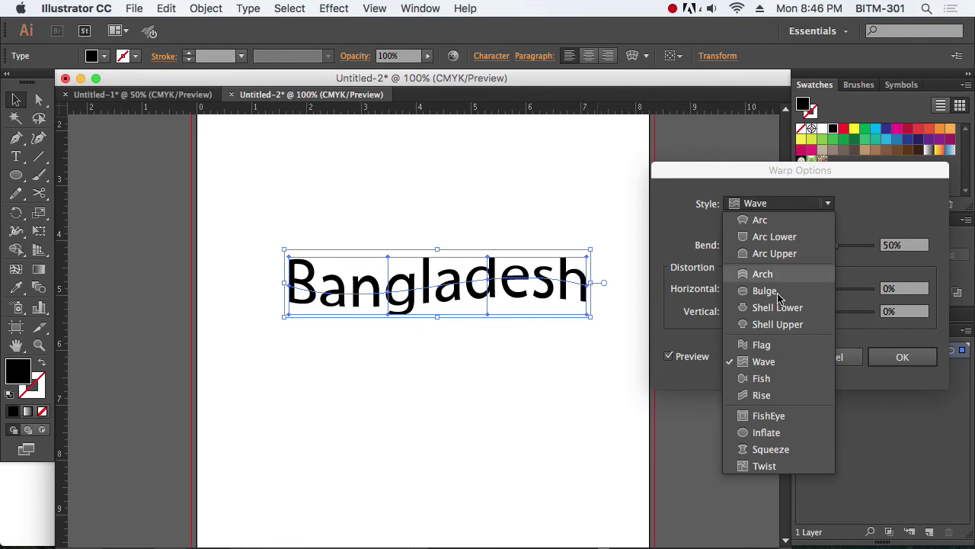
left_click(779, 378)
left_click(779, 204)
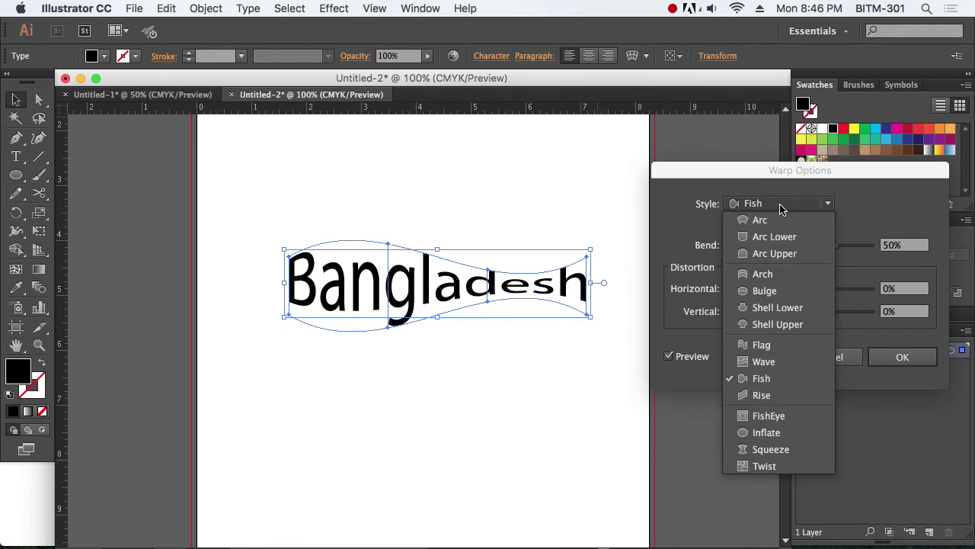
left_click(781, 419)
left_click(779, 204)
left_click(777, 220)
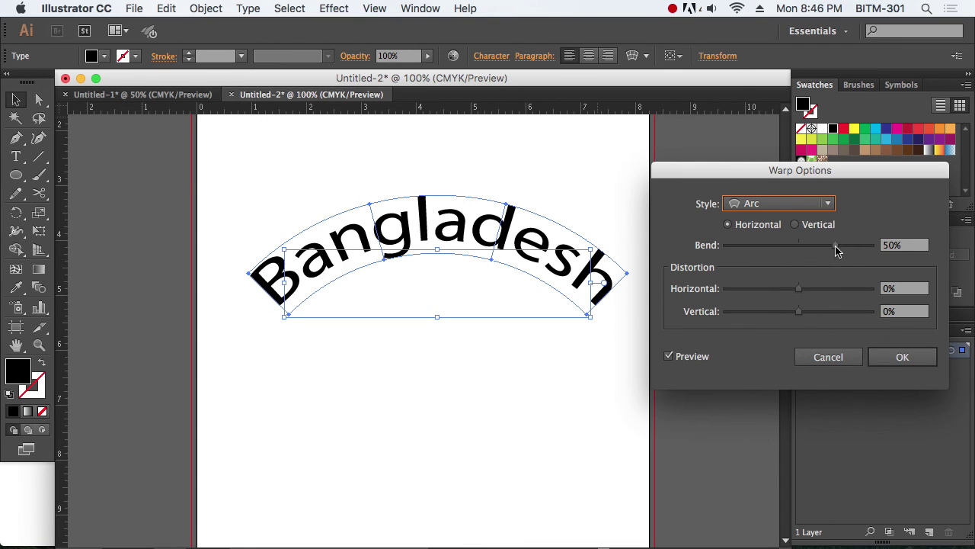
Try an Arc bend of -11% and the Flag style, then cancel the warp and deselect the text
left_click_drag(837, 250, 792, 245)
left_click(799, 208)
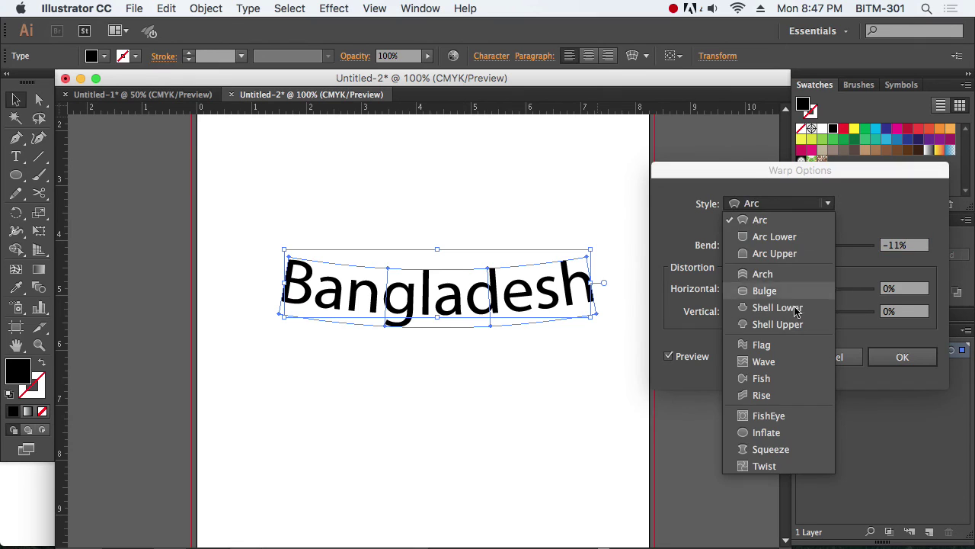
left_click(782, 343)
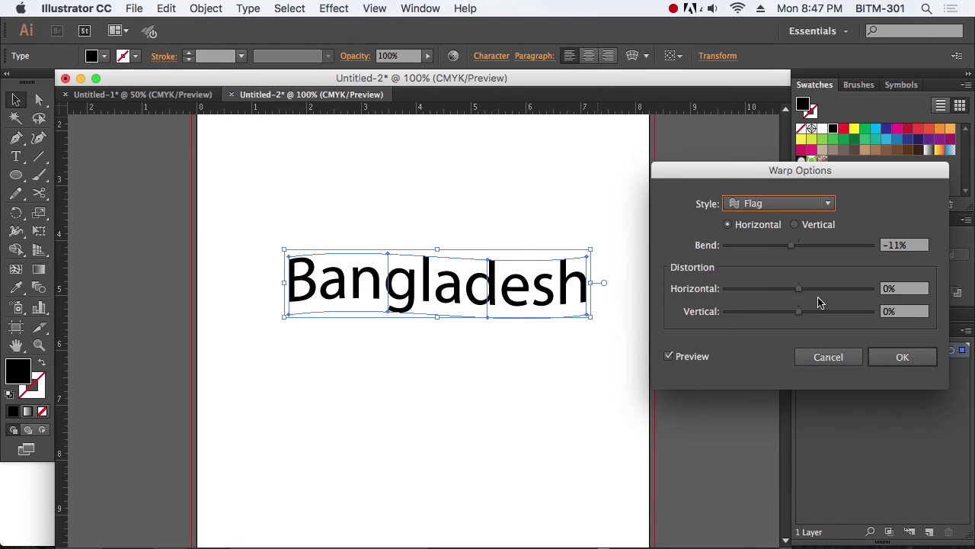
left_click(820, 356)
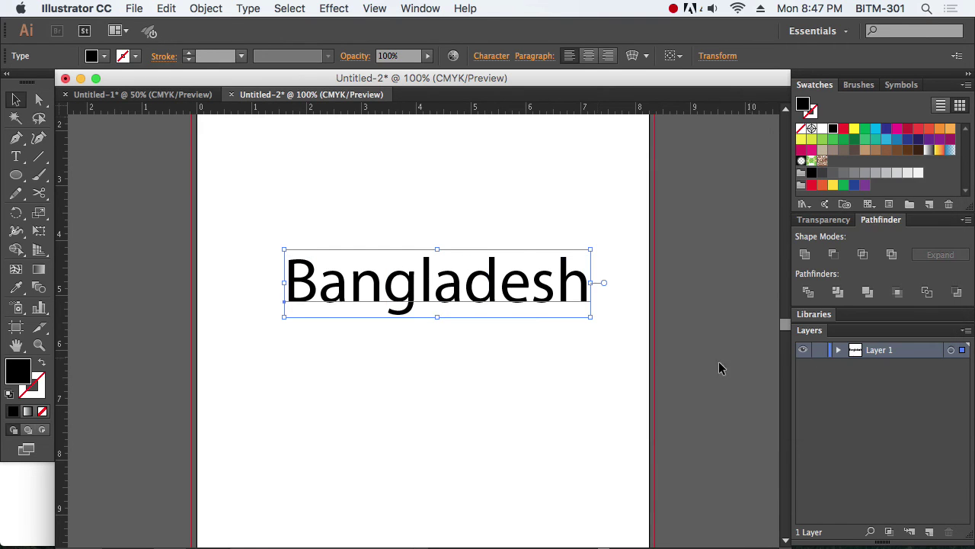
left_click(577, 381)
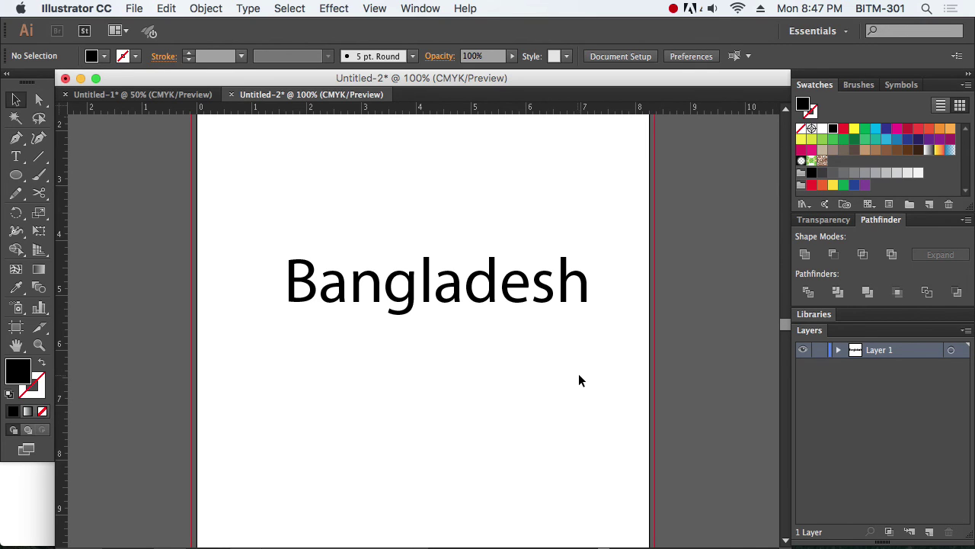
Draw a wide ellipse about 5.3 in across below the text and swap its fill and stroke to leave a black outline without fill
left_click(16, 175)
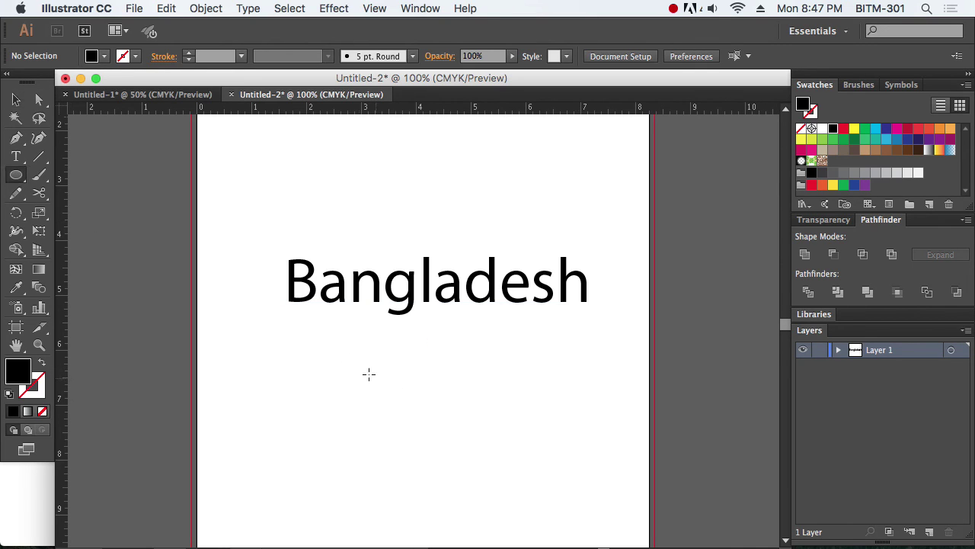
left_click_drag(300, 327, 593, 423)
left_click(39, 100)
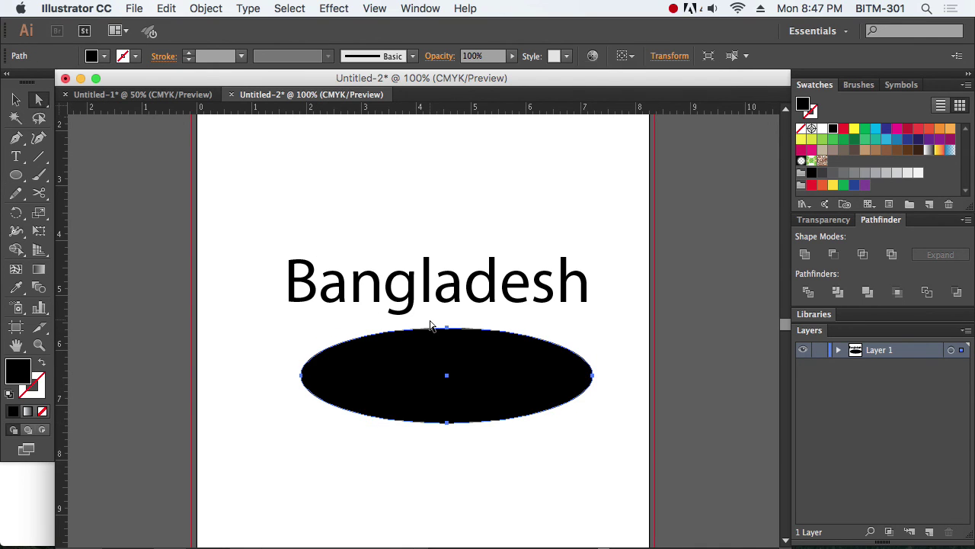
left_click(461, 457)
left_click(493, 383)
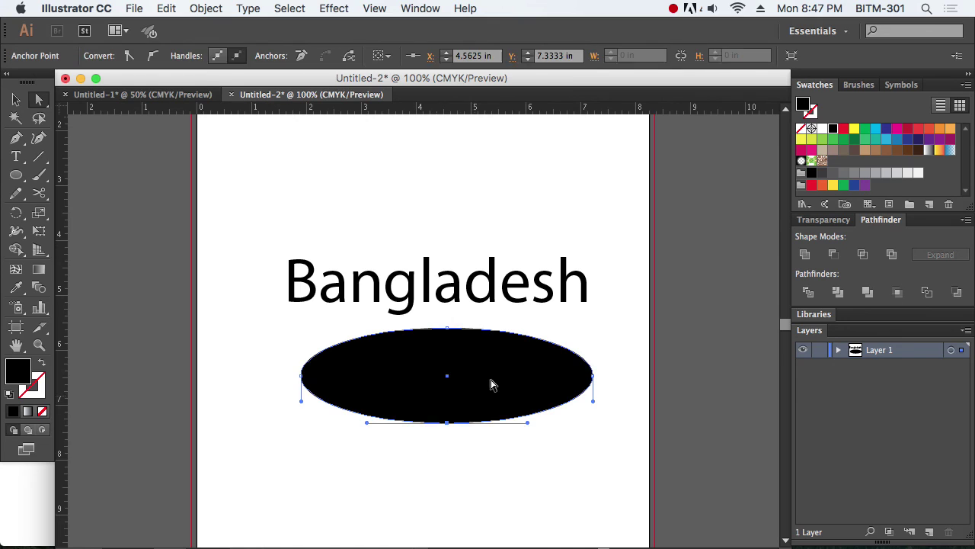
left_click(437, 326)
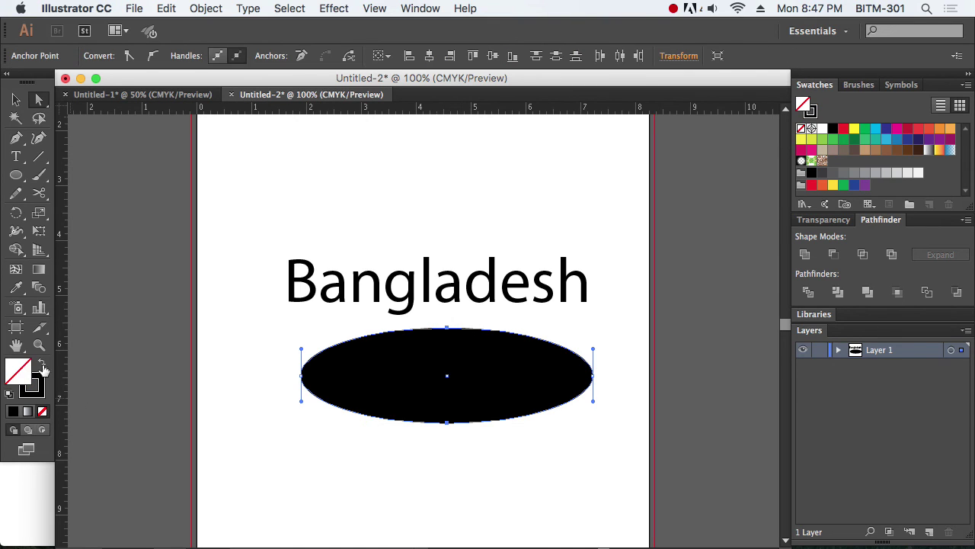
left_click(42, 364)
Reshape the ellipse's lower edge with the Reshape tool, pulling its bottom anchor downward and the edge's right part upward
left_click(40, 220)
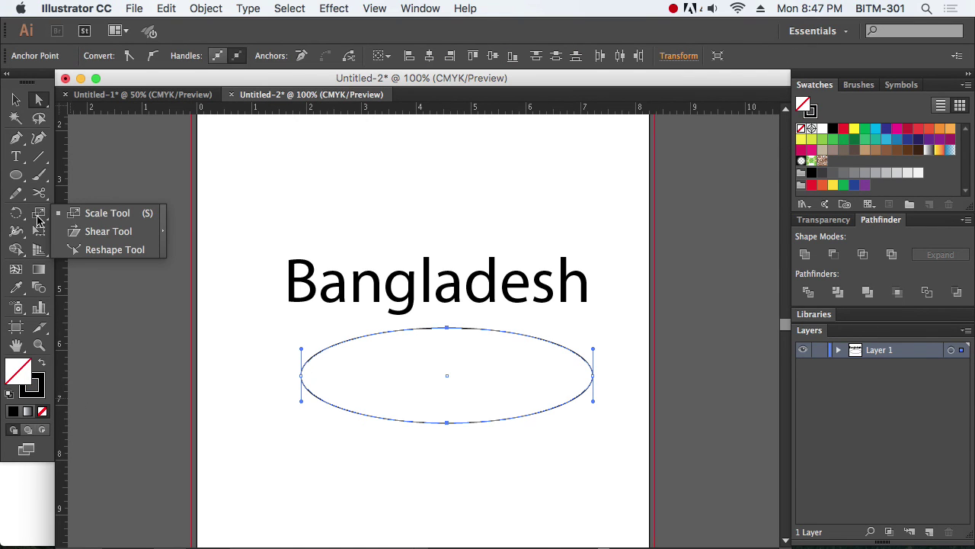
left_click(115, 250)
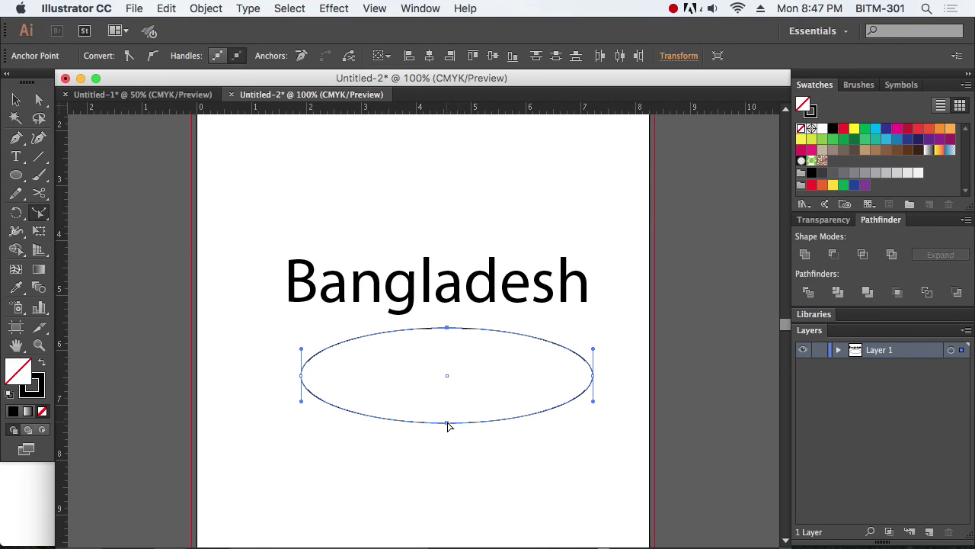
left_click_drag(448, 427, 447, 464)
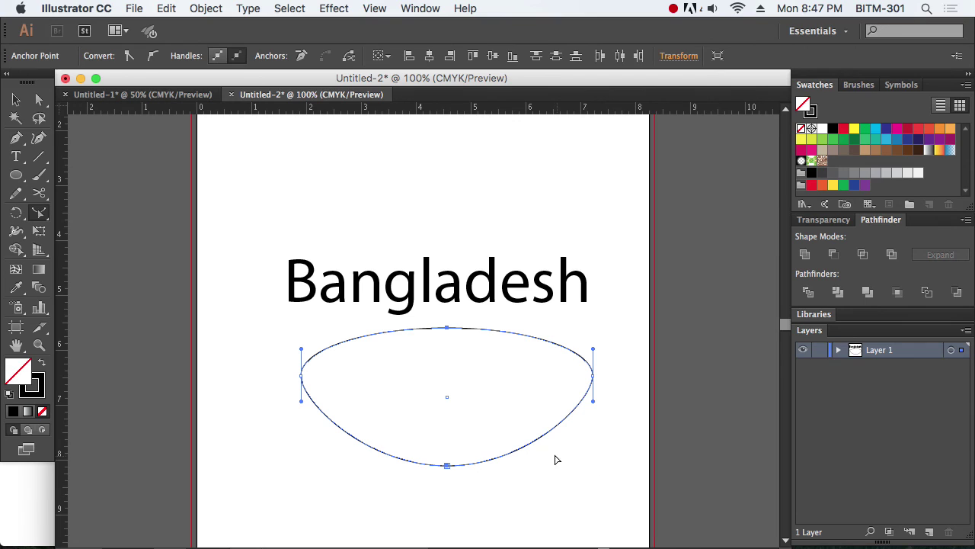
left_click_drag(542, 441, 496, 382)
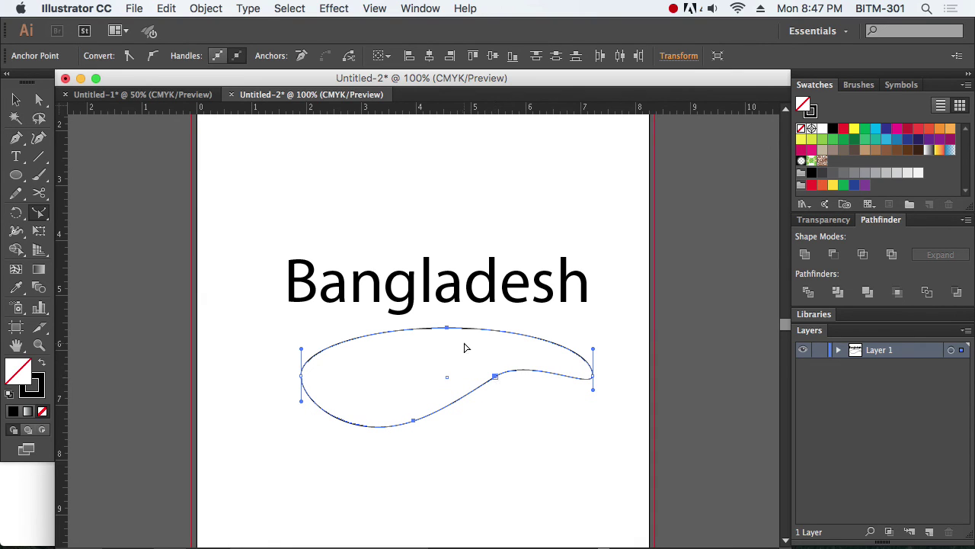
Reshape the upper edge into a wave with a dip at left and a hump at right, and raise the lower edge's right anchor slightly
left_click_drag(448, 330, 413, 368)
left_click_drag(529, 367, 522, 326)
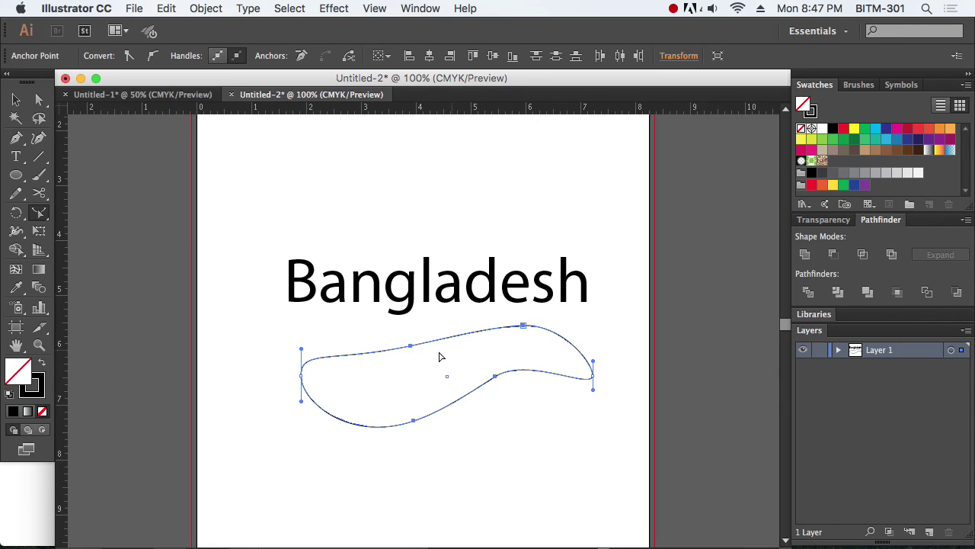
left_click_drag(410, 348, 413, 381)
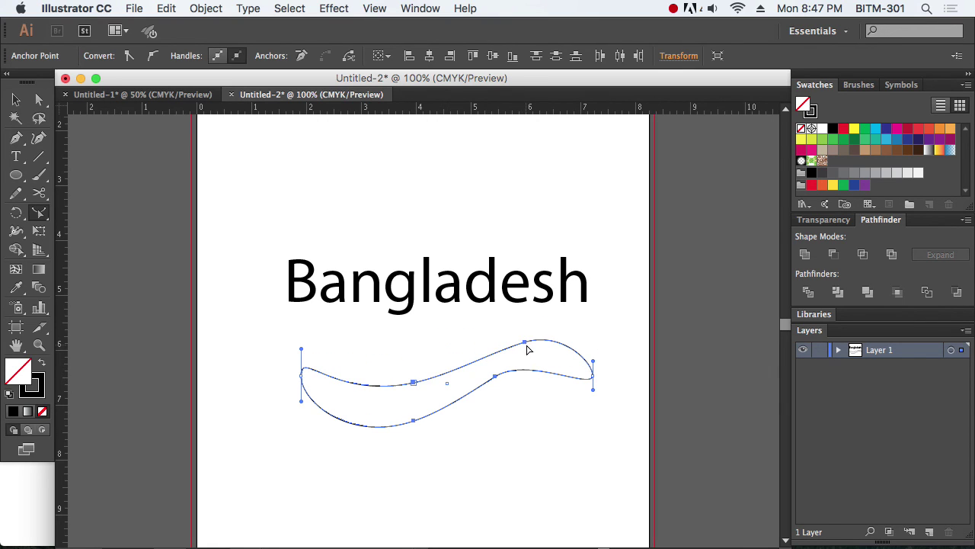
left_click_drag(527, 349, 513, 316)
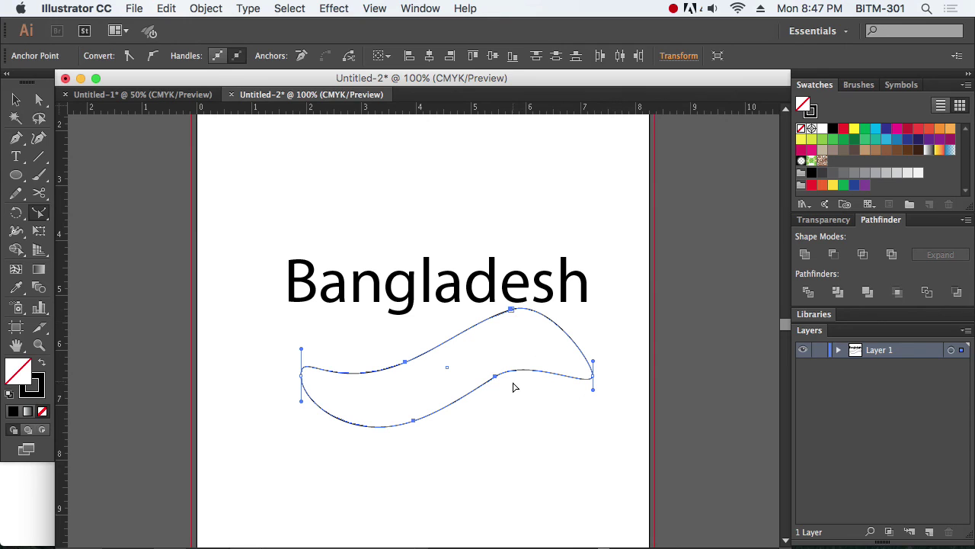
left_click_drag(495, 383, 502, 369)
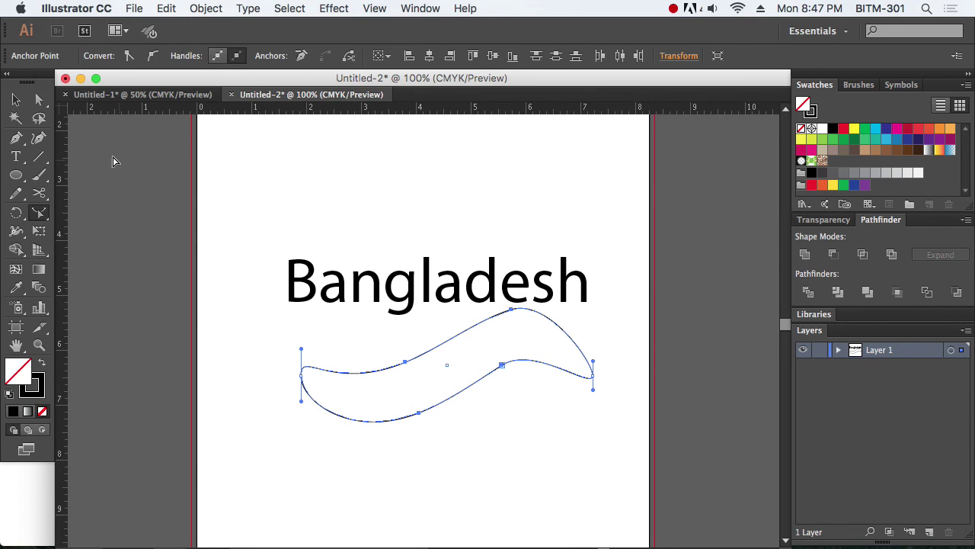
Move the wave shape over the "Bangladesh" text and give it a red fill with no stroke
left_click(16, 100)
left_click(539, 418)
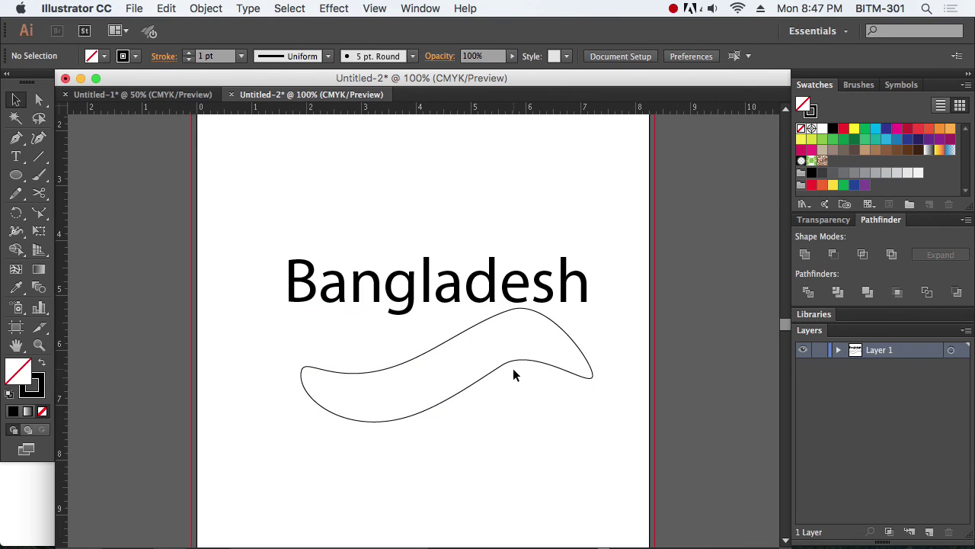
left_click_drag(513, 361, 500, 279)
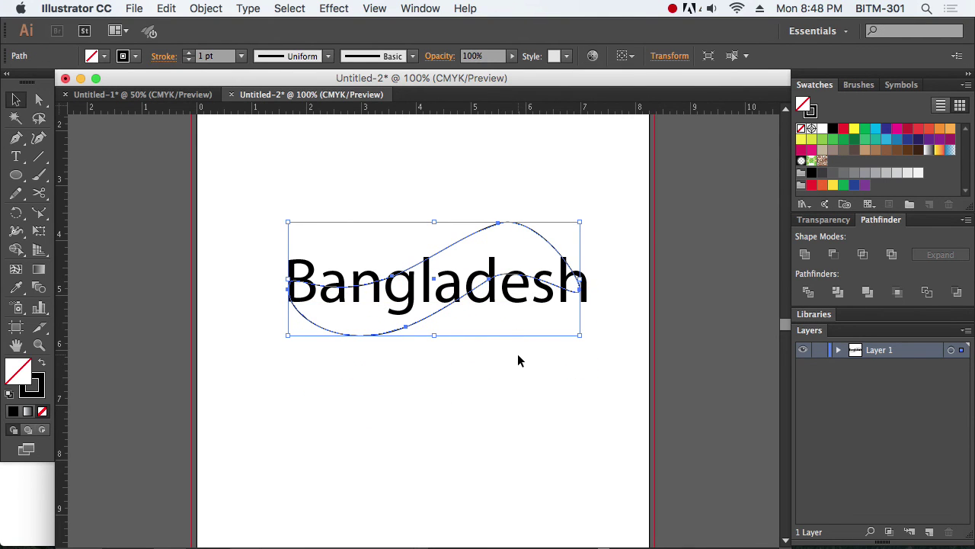
left_click(41, 363)
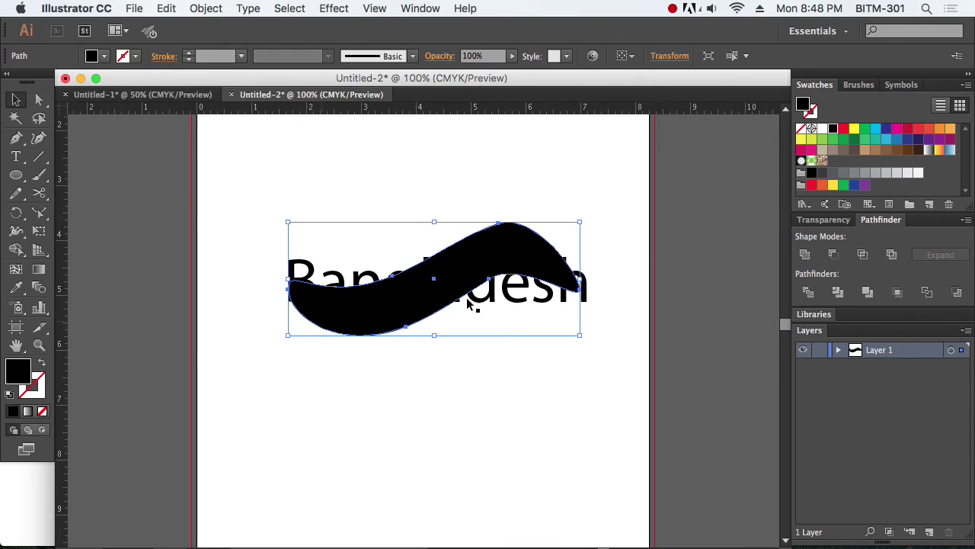
left_click(843, 128)
left_click(557, 400)
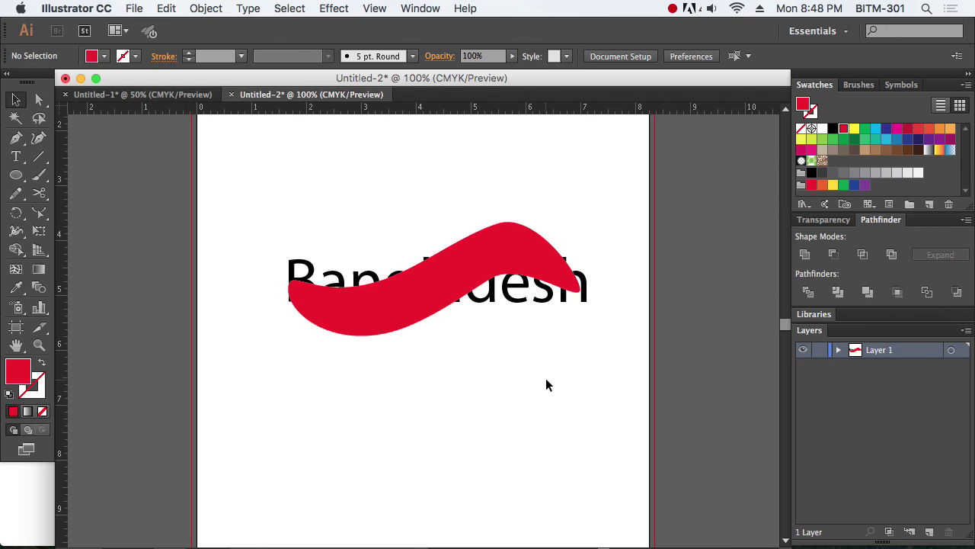
Distort the text into the wave shape with an envelope made from the top object, and deselect it
left_click_drag(540, 383, 355, 166)
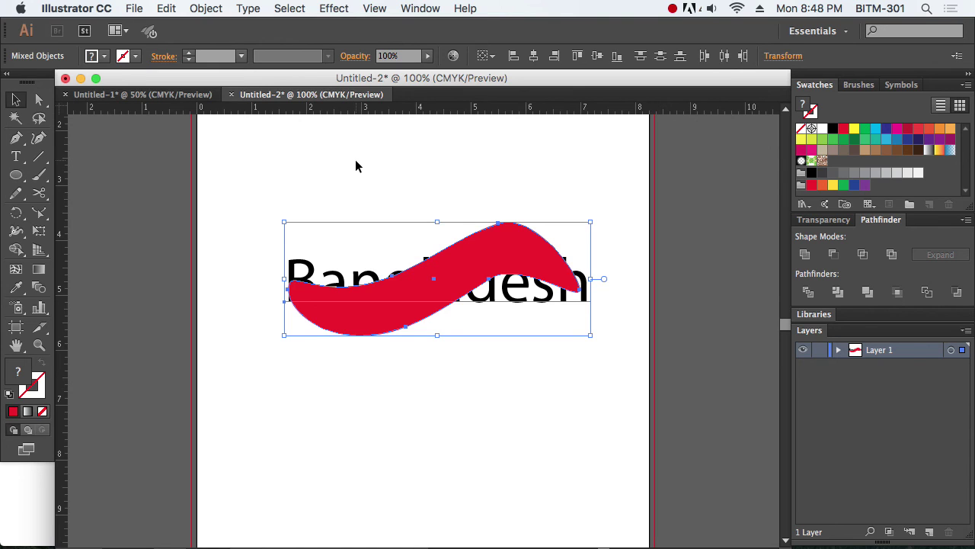
left_click(207, 9)
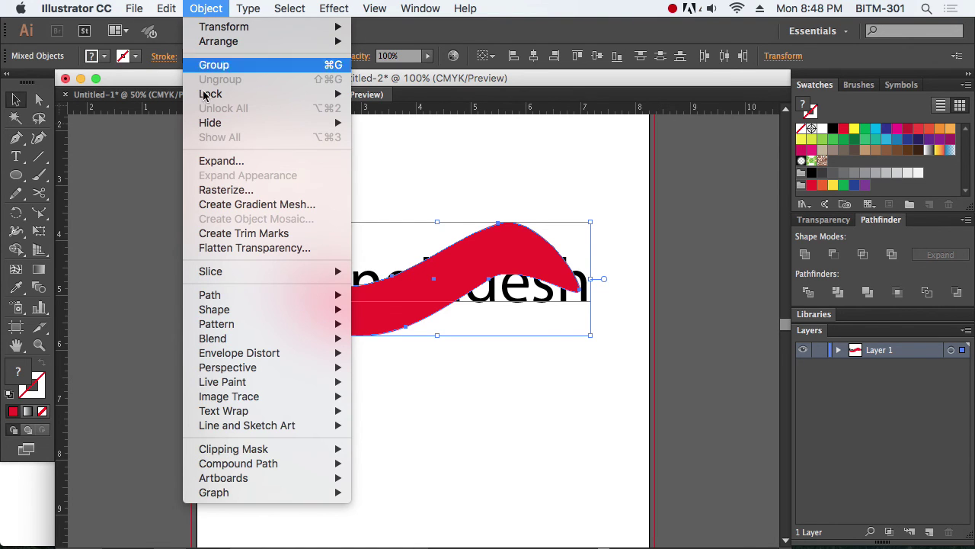
mouse_move(229, 355)
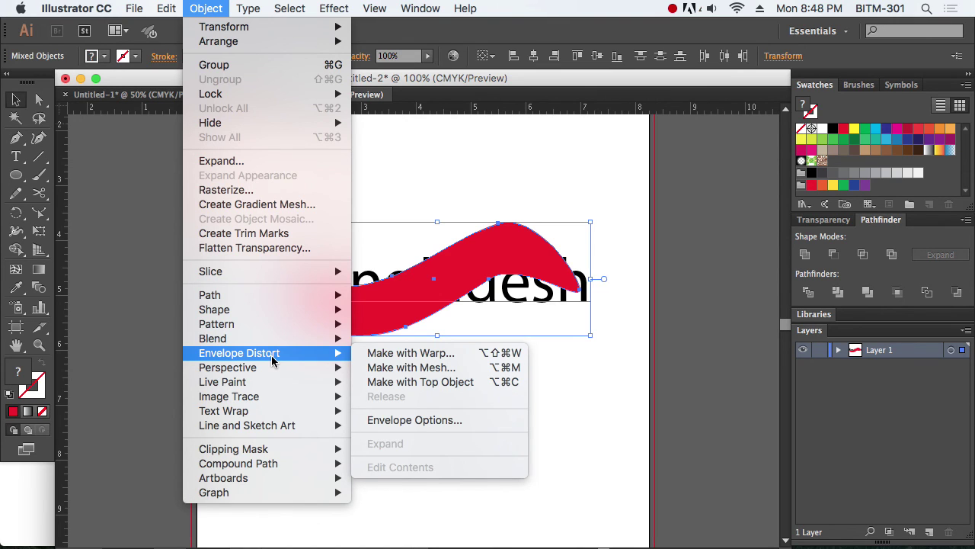
left_click(465, 391)
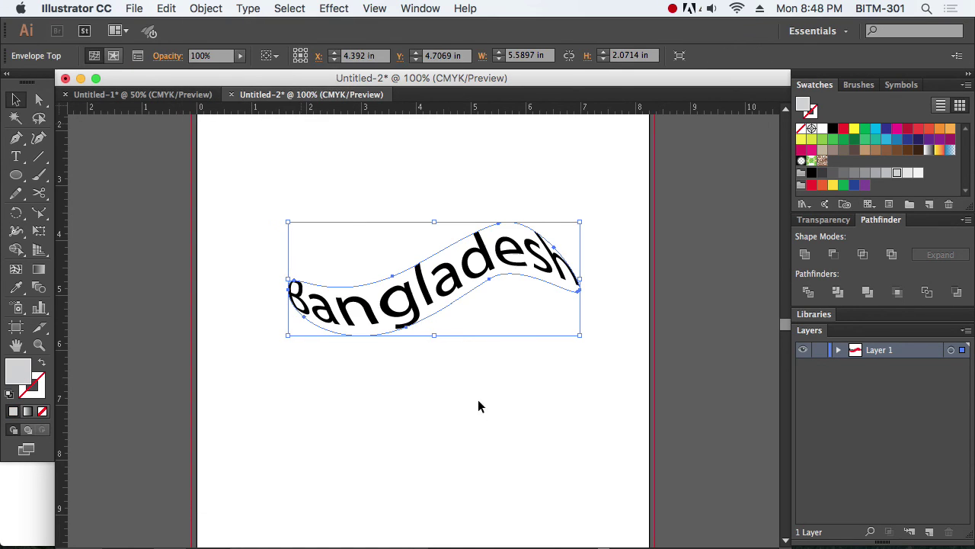
left_click(542, 450)
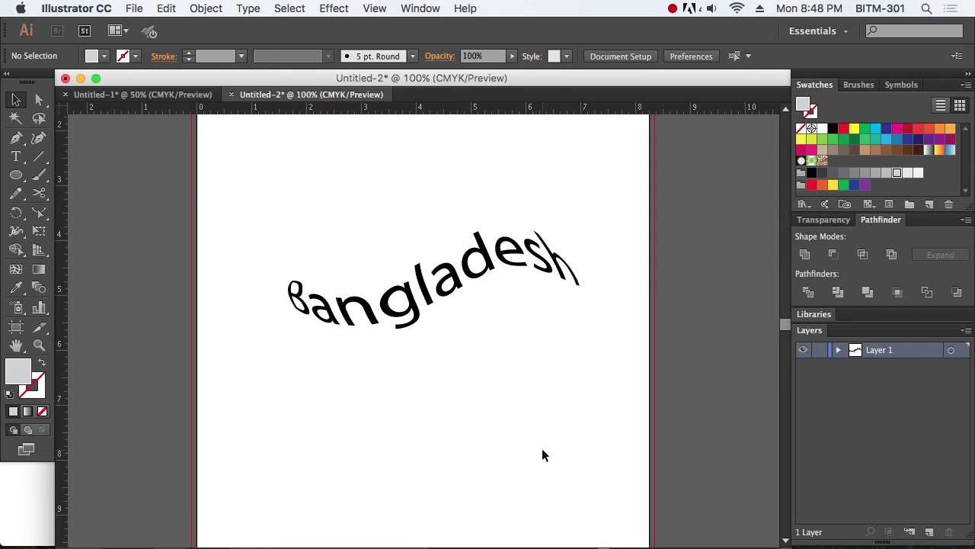